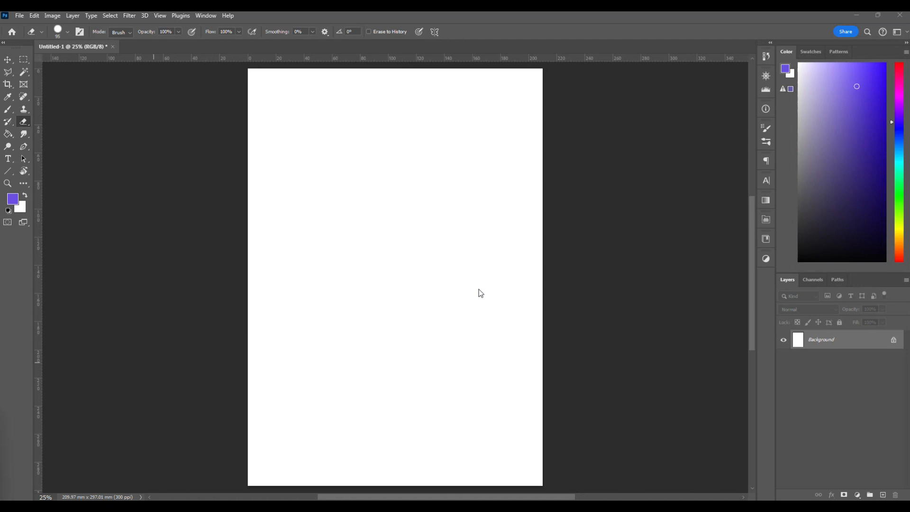
Create a new A3 landscape document, 420 x 297 mm at 300 pixels/inch, in RGB Color with a white background.
key(v)
key(ctrl+n)
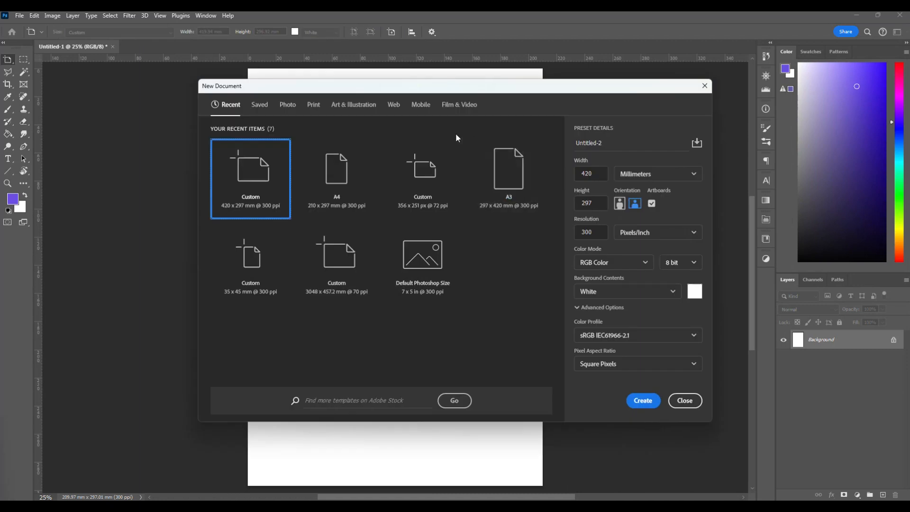
click(506, 169)
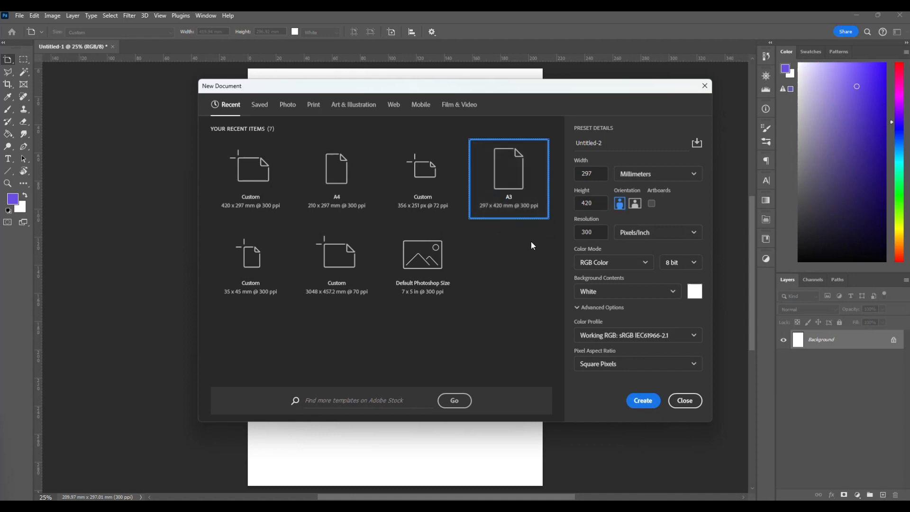
click(636, 203)
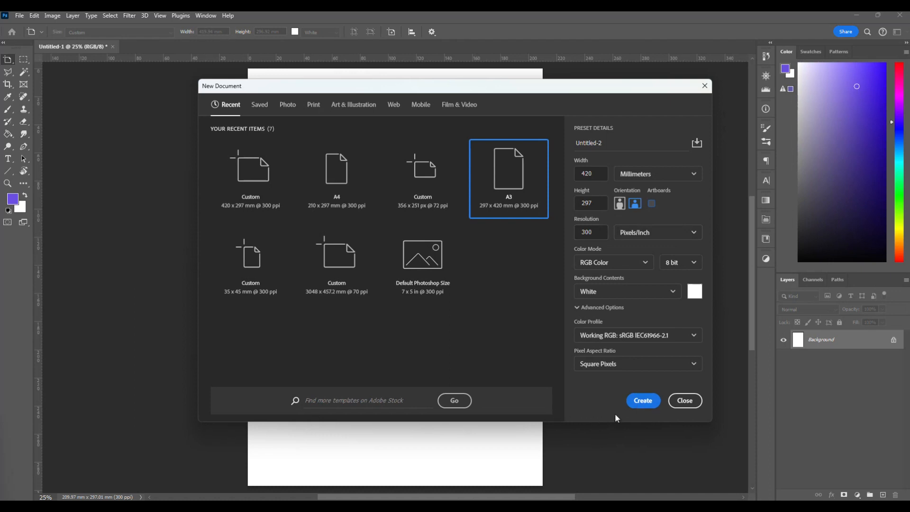
click(640, 402)
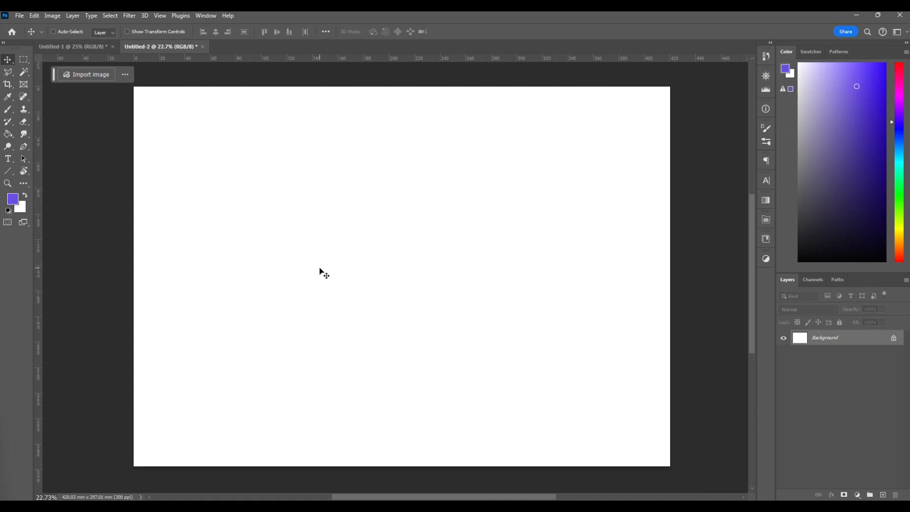
Add a new layer and paint four separate freehand blue-violet curves around the middle of the canvas with the Brush tool.
click(882, 496)
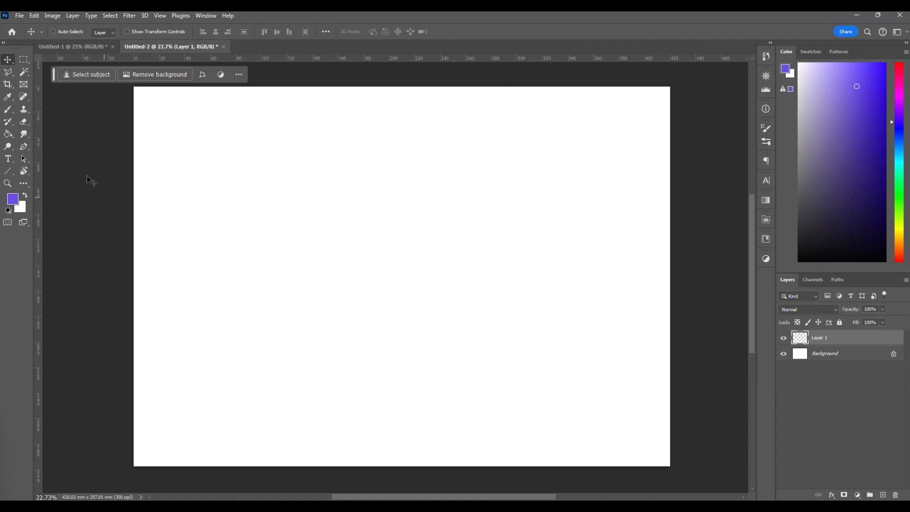
click(8, 109)
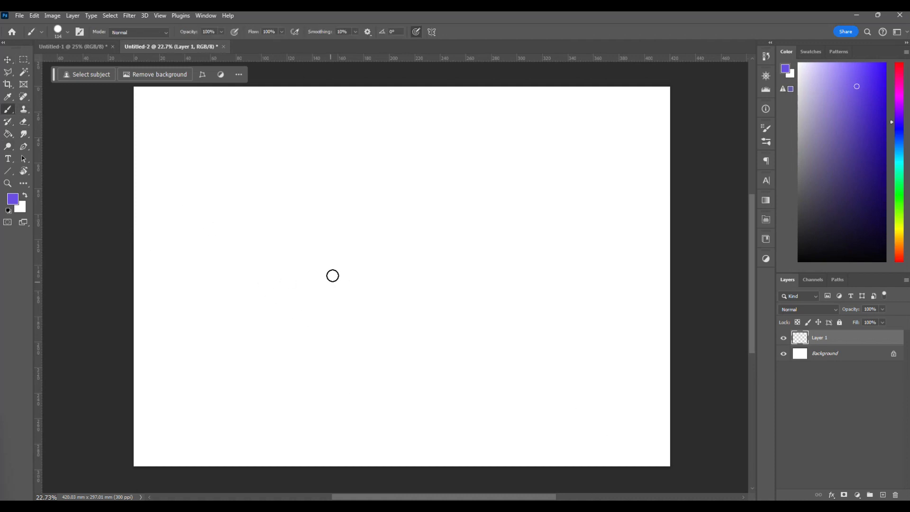
drag(862, 110, 869, 95)
mouse_move(565, 234)
mouse_down()
mouse_move(401, 191)
mouse_move(424, 268)
mouse_up()
drag(432, 235, 421, 269)
mouse_move(468, 307)
mouse_down()
mouse_move(481, 247)
mouse_move(462, 252)
mouse_up()
mouse_move(433, 288)
mouse_down()
mouse_move(388, 316)
mouse_move(353, 276)
mouse_move(353, 206)
mouse_up()
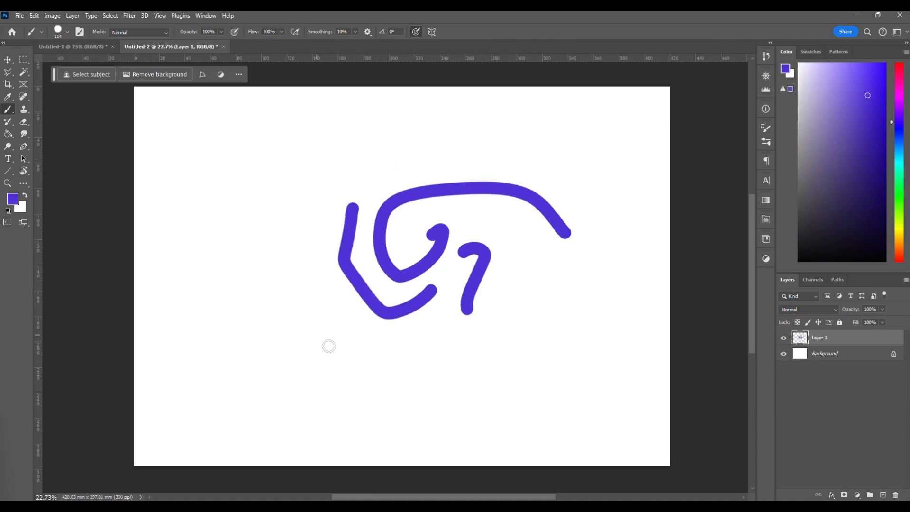
Examine the edges of the painted brush strokes at high magnification and at overview size.
key(v)
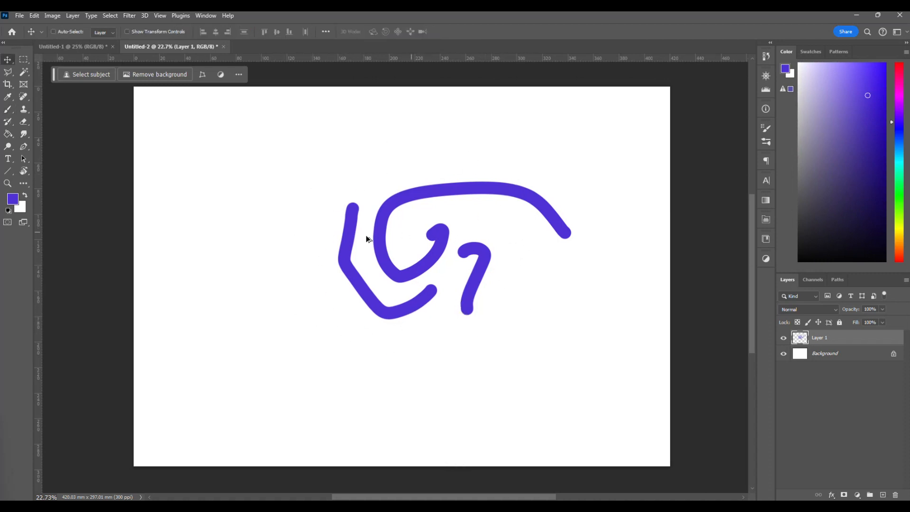
scroll(367, 236, up, 3)
scroll(404, 251, up, 12)
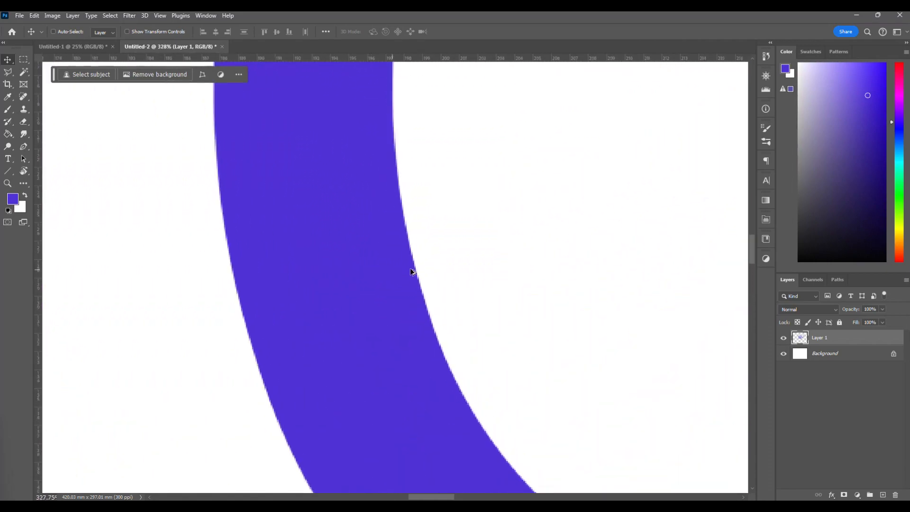
scroll(413, 269, up, 3)
scroll(413, 269, down, 3)
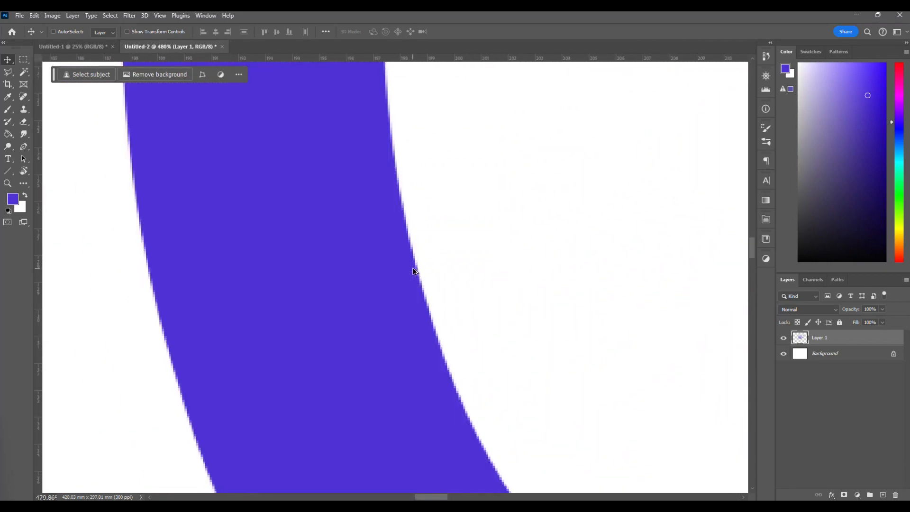
scroll(414, 268, up, 1)
scroll(413, 269, down, 6)
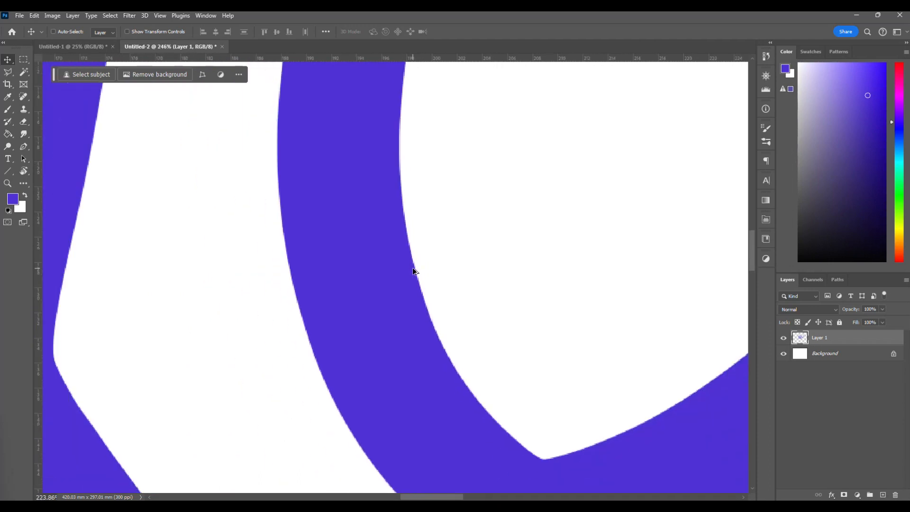
scroll(413, 271, down, 8)
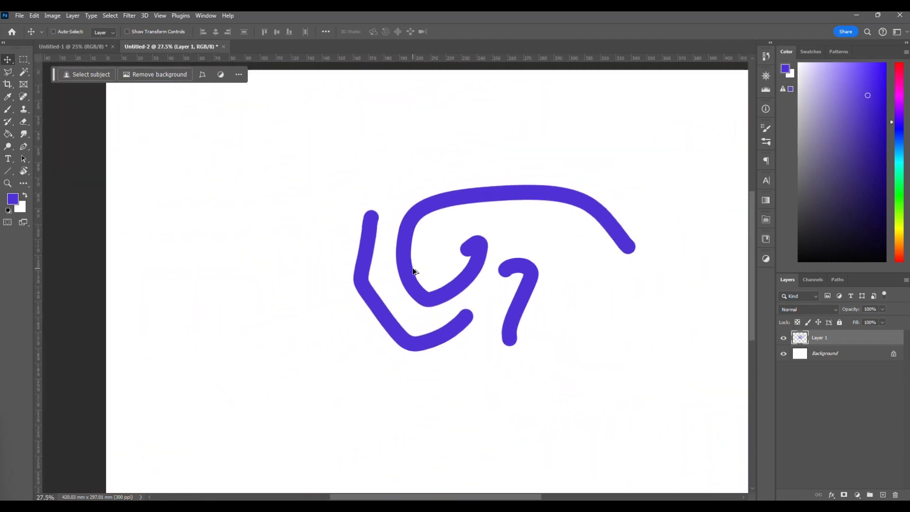
scroll(413, 271, up, 1)
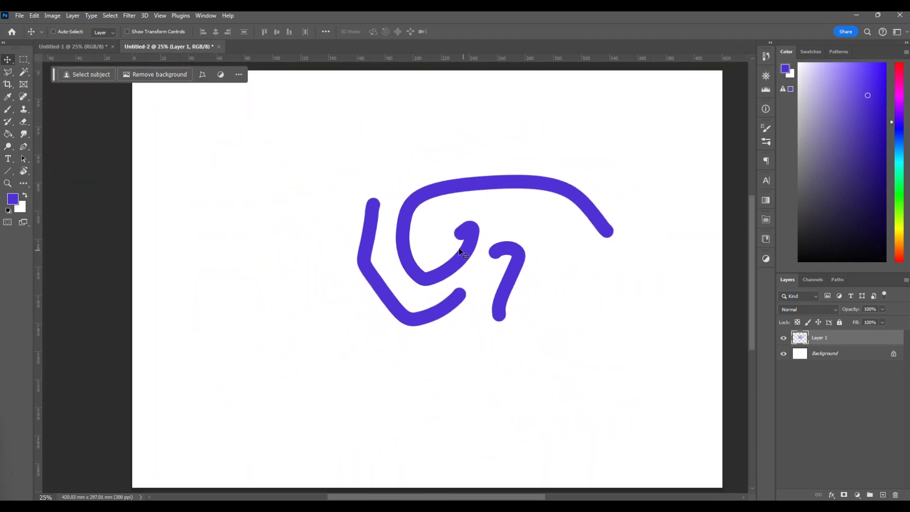
scroll(418, 257, down, 1)
Scale the painted strokes on Layer 1 up proportionally to about 285% so they extend past the canvas edges.
key(ctrl+t)
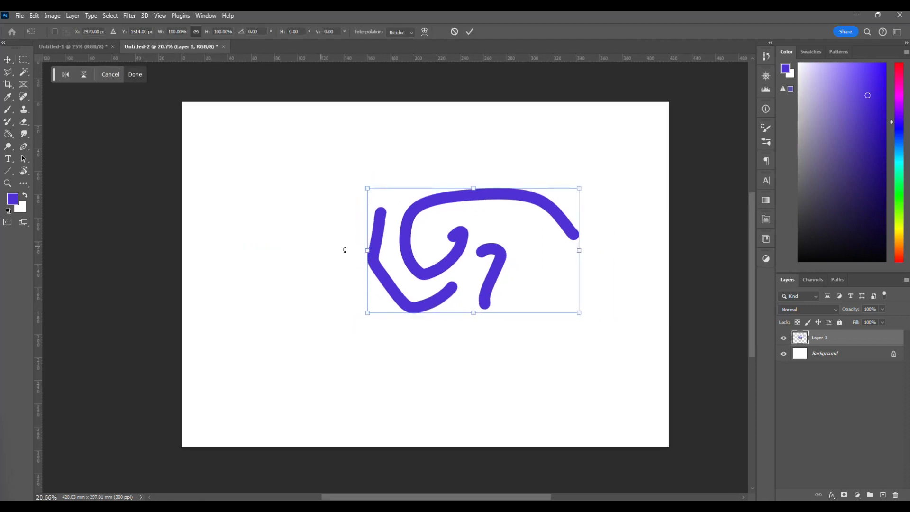
drag(365, 251, 131, 251)
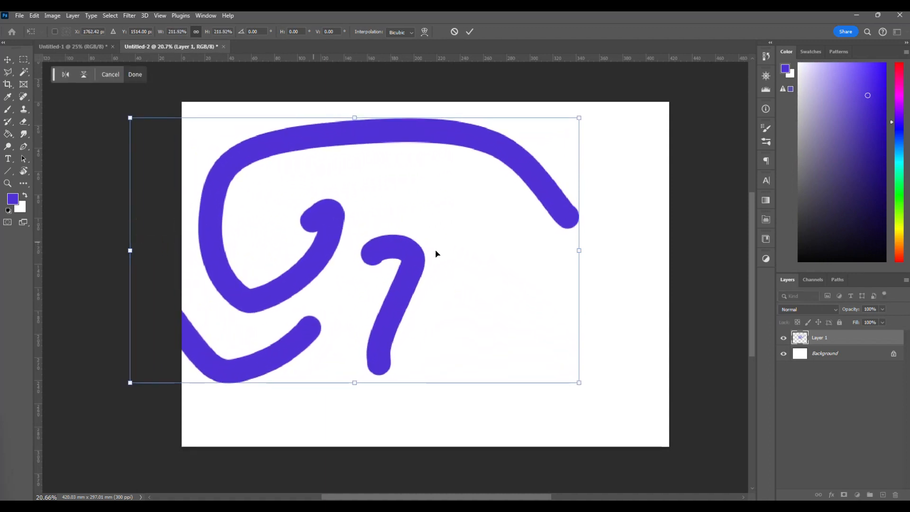
drag(572, 251, 734, 251)
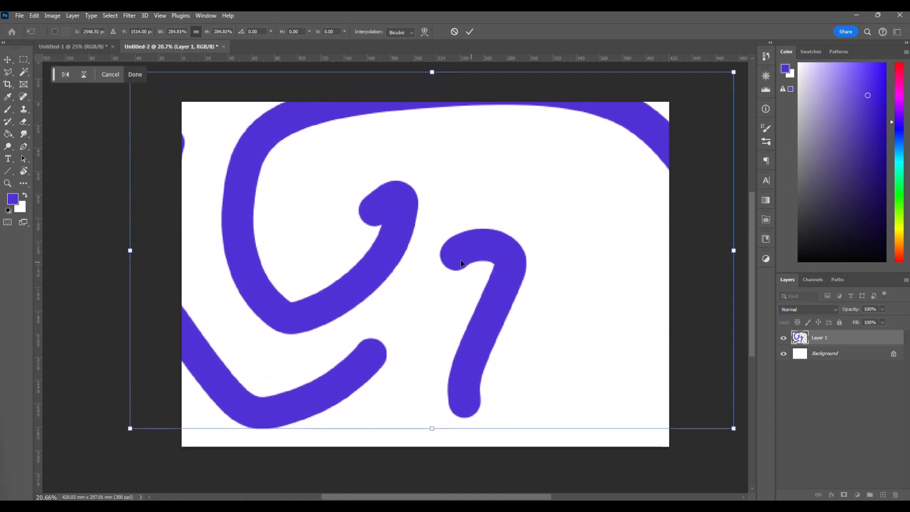
key(Return)
Examine the edges of the enlarged strokes up close and undo the enlargement.
scroll(396, 240, up, 4)
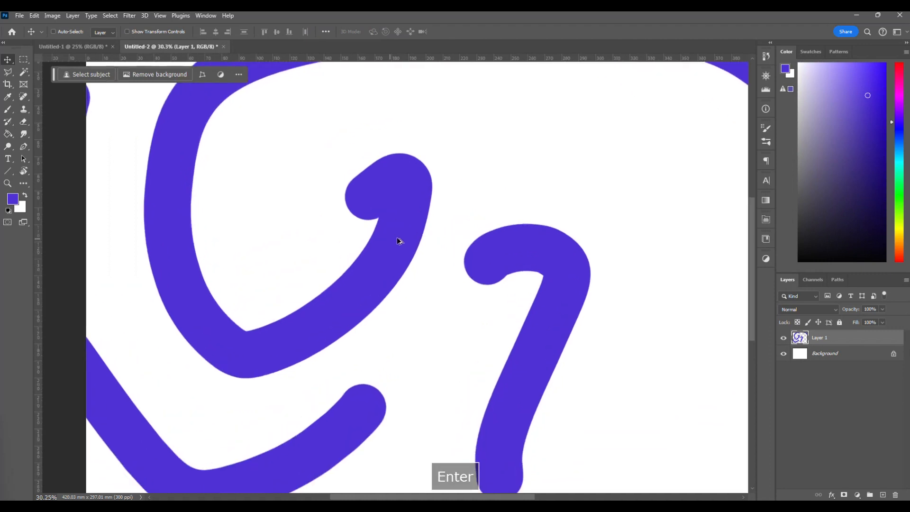
scroll(408, 243, up, 1)
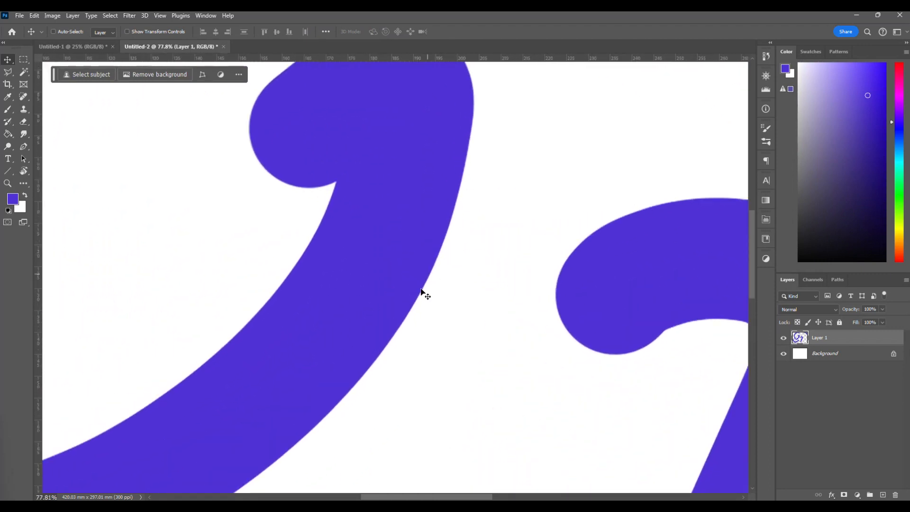
scroll(453, 238, down, 3)
scroll(453, 237, down, 1)
scroll(451, 233, right, 10)
scroll(451, 233, up, 1)
scroll(451, 234, down, 2)
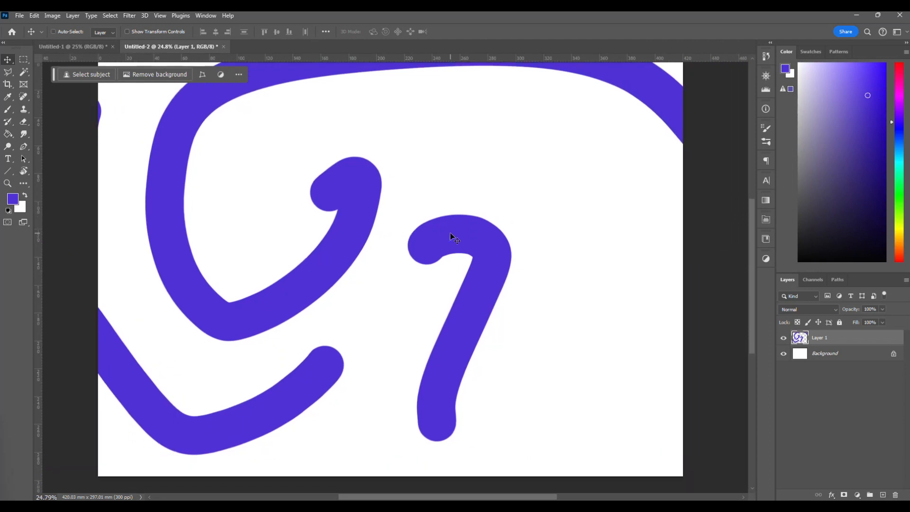
key(ctrl+z)
Move the Layer 1 strokes to the canvas's upper-left area, then copy and paste them and place the copy below the original.
scroll(431, 265, up, 2)
mouse_move(431, 264)
mouse_down()
mouse_move(425, 215)
mouse_move(327, 289)
mouse_move(372, 305)
mouse_move(339, 224)
mouse_move(337, 263)
mouse_move(309, 210)
mouse_move(250, 217)
mouse_up()
key(ctrl)
key(ctrl+c)
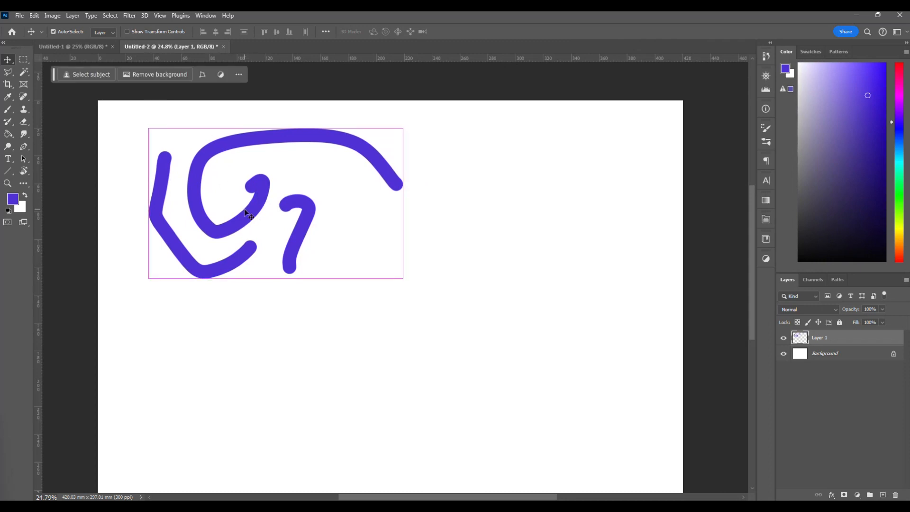
key(ctrl+v)
mouse_move(246, 213)
mouse_down()
mouse_move(322, 296)
mouse_move(323, 342)
mouse_up()
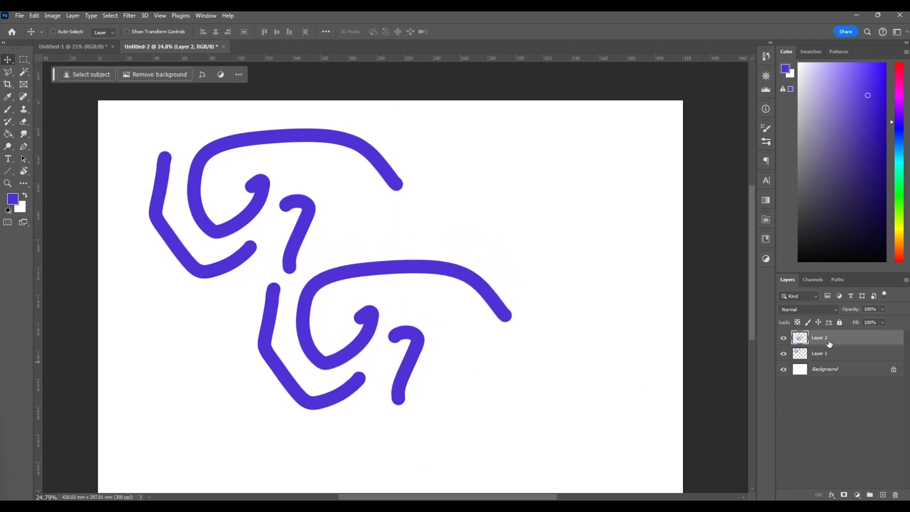
Move the copied strokes toward the canvas's lower right, then pick Layer 1 from its strokes and shift it closer to the left edge.
drag(338, 339, 436, 305)
mouse_move(321, 209)
mouse_down()
mouse_move(271, 229)
mouse_move(310, 263)
mouse_up()
right_click(293, 228)
click(327, 240)
right_click(293, 229)
right_click(308, 217)
click(325, 220)
mouse_move(327, 223)
mouse_down()
mouse_move(375, 223)
mouse_move(297, 223)
mouse_up()
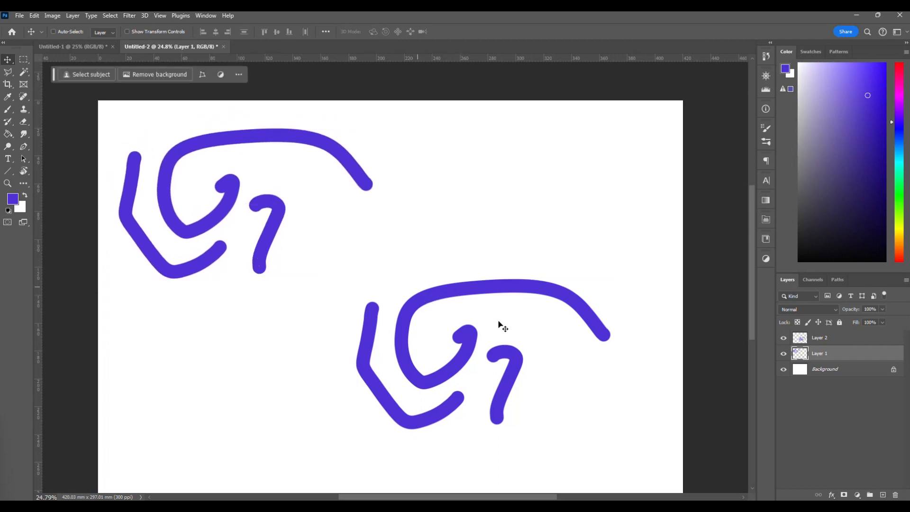
Reposition the Layer 1 strokes to the top centre of the canvas, clear of the Layer 2 copy.
mouse_move(246, 359)
mouse_down()
mouse_move(443, 285)
mouse_move(246, 383)
mouse_move(441, 383)
mouse_move(434, 400)
mouse_up()
drag(588, 311, 448, 375)
drag(278, 347, 469, 302)
drag(274, 205, 177, 199)
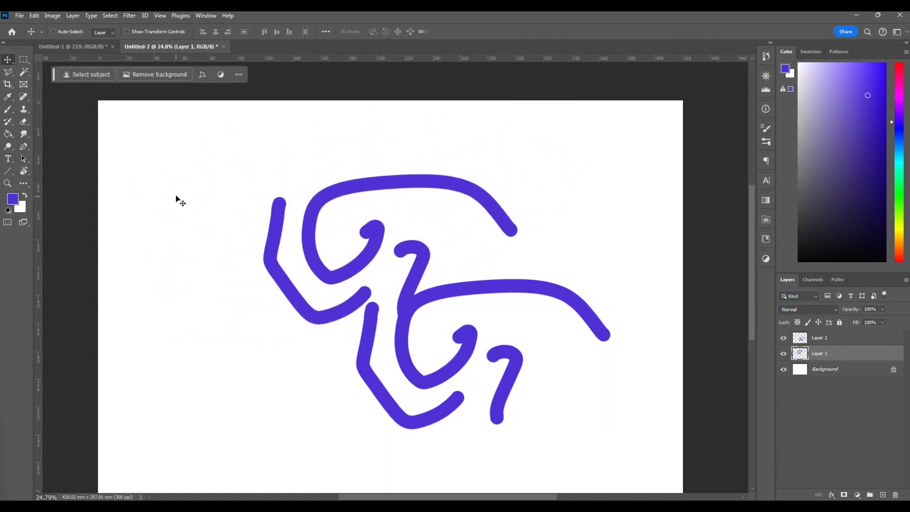
mouse_move(518, 213)
mouse_down()
mouse_move(428, 254)
mouse_move(478, 172)
mouse_up()
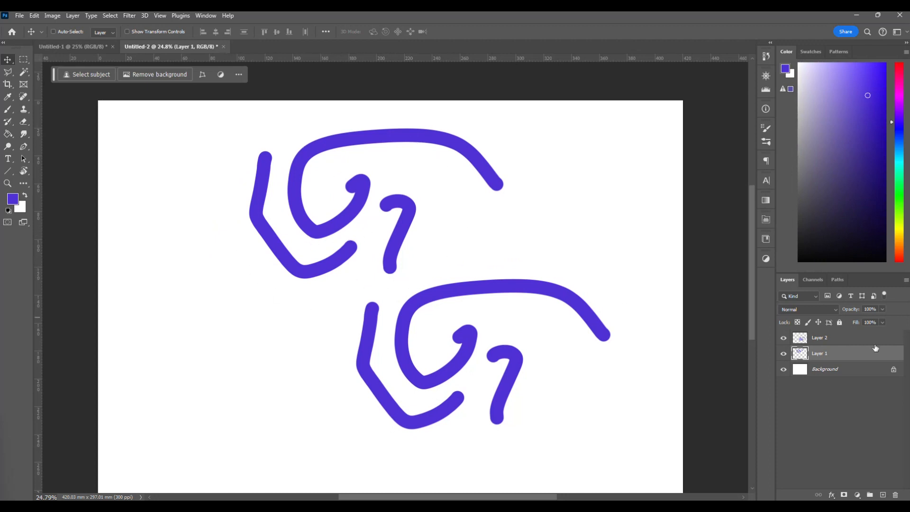
Move the Layer 2 strokes to the lower left of the canvas and the Layer 1 strokes to its upper right.
click(833, 341)
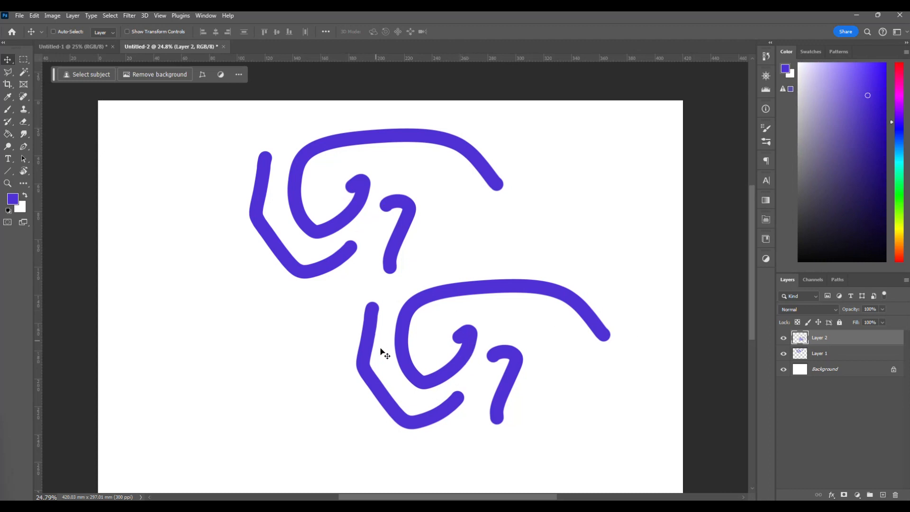
mouse_move(457, 379)
mouse_down()
mouse_move(545, 320)
mouse_move(477, 376)
mouse_move(431, 349)
mouse_move(282, 382)
mouse_move(207, 376)
mouse_up()
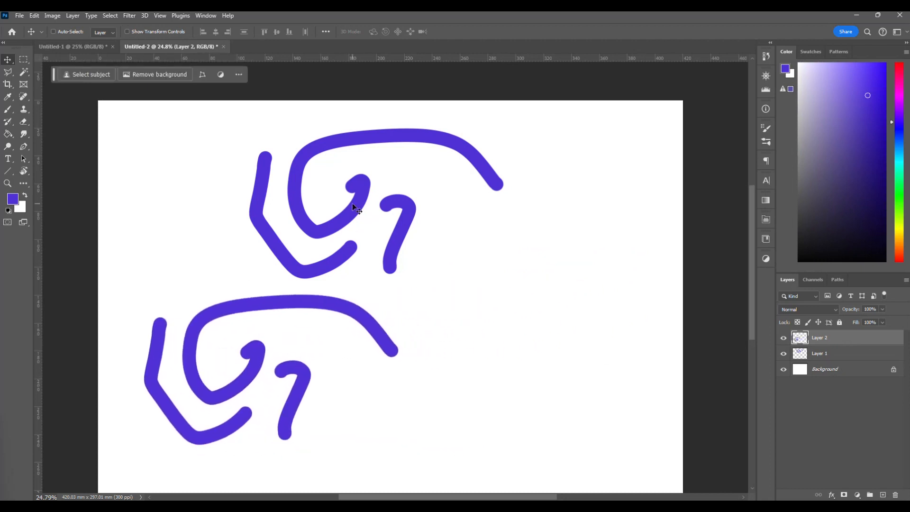
click(835, 355)
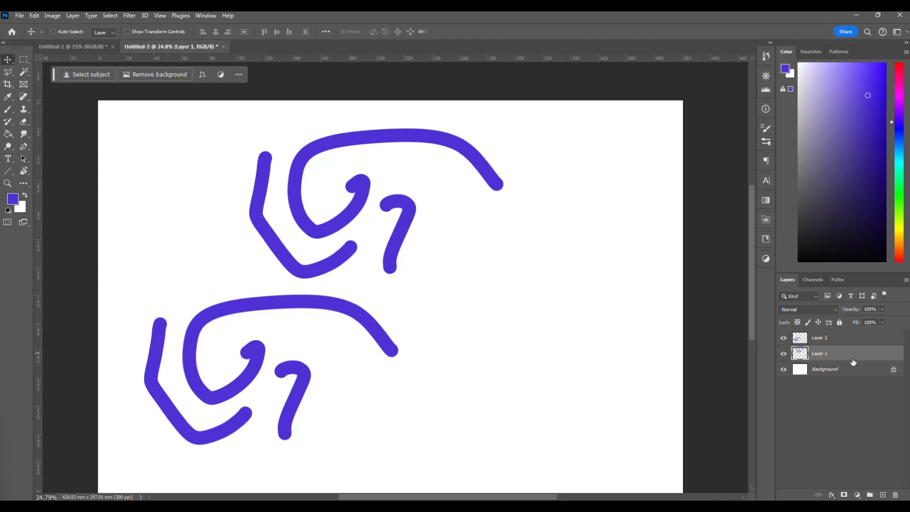
mouse_move(399, 273)
mouse_down()
mouse_move(518, 302)
mouse_move(440, 230)
mouse_move(509, 305)
mouse_move(466, 240)
mouse_move(325, 254)
mouse_move(453, 230)
mouse_up()
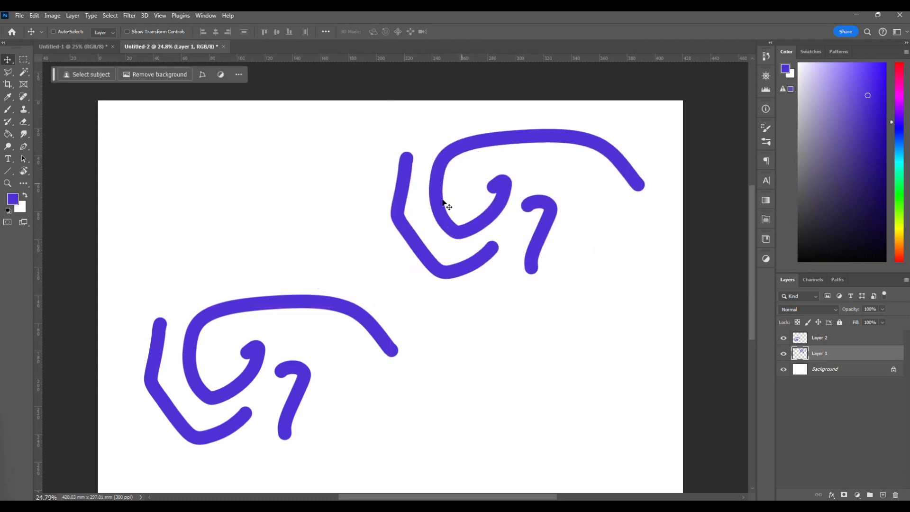
Pick Layer 2 through its strokes on the canvas and reposition it below and to the left of the Layer 1 strokes.
right_click(313, 303)
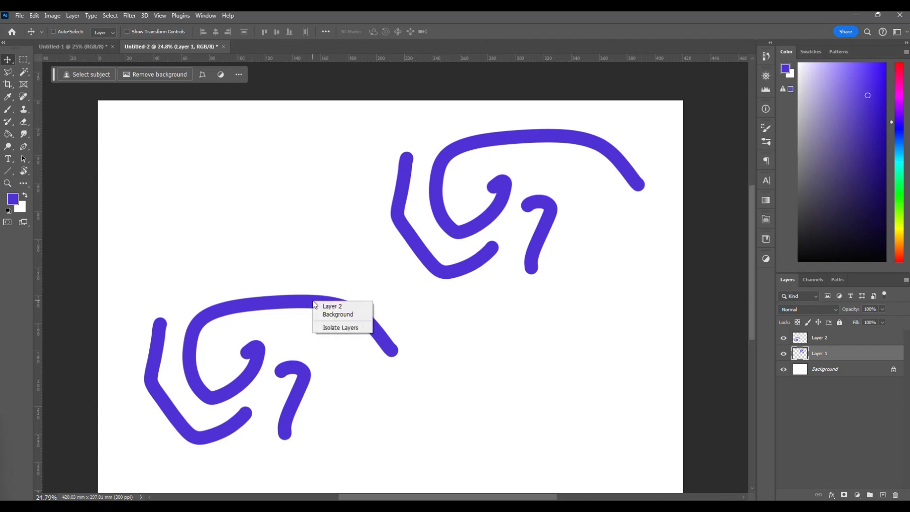
right_click(291, 307)
right_click(274, 300)
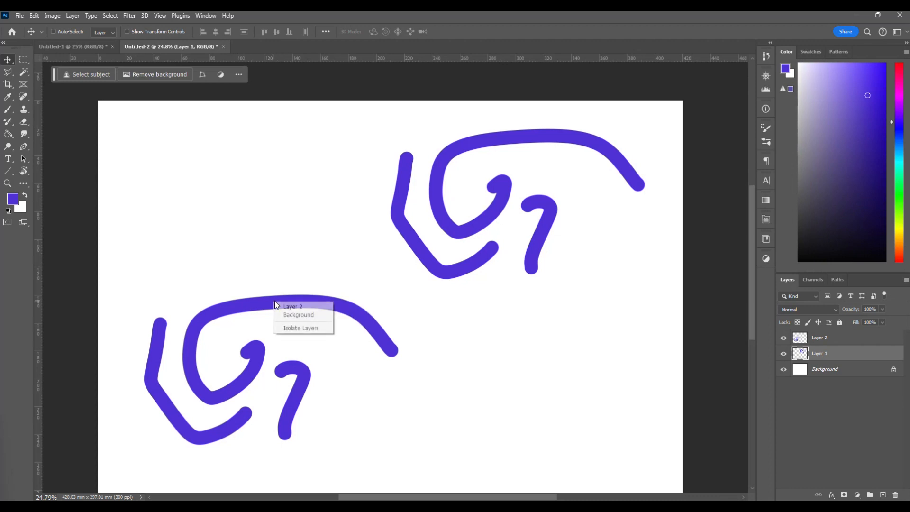
click(292, 305)
mouse_move(295, 308)
mouse_down()
mouse_move(285, 153)
mouse_move(286, 189)
mouse_up()
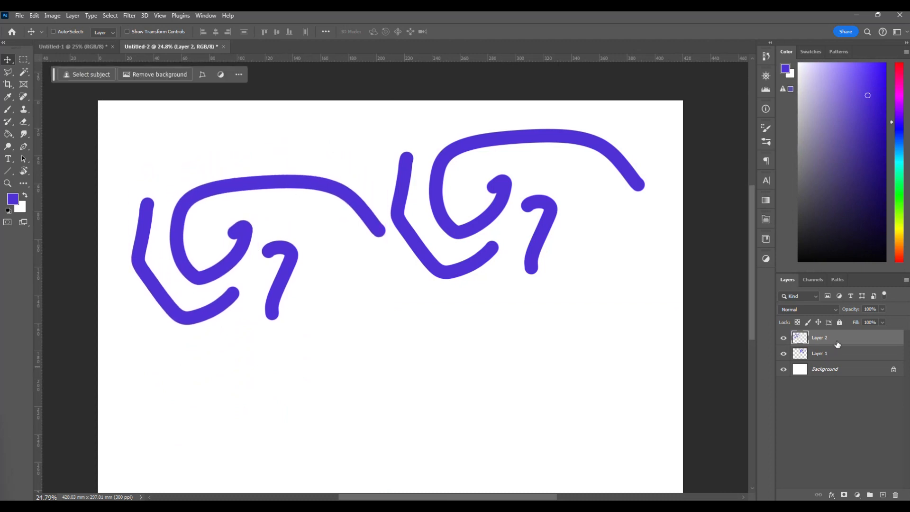
mouse_move(285, 261)
mouse_down()
mouse_move(272, 237)
mouse_move(361, 371)
mouse_up()
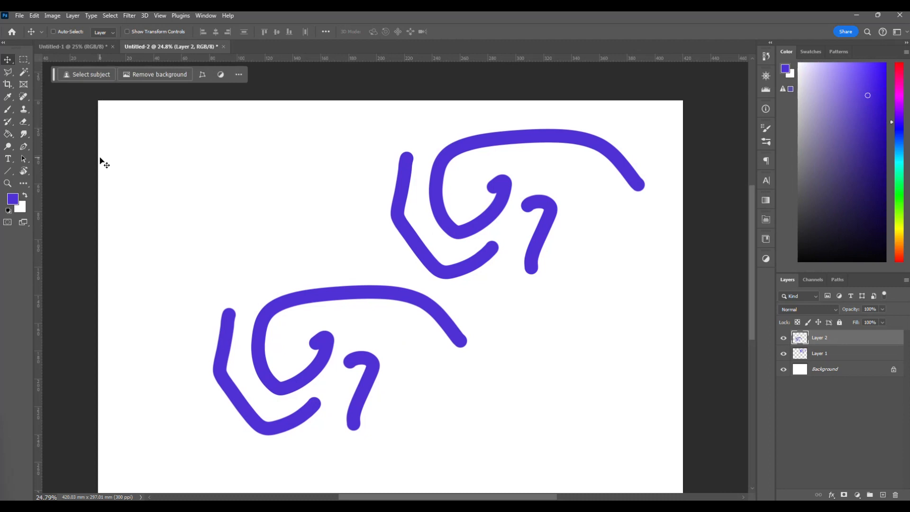
Erase a series of small gaps across the curves on Layer 2 with the Eraser tool.
click(23, 123)
click(264, 311)
click(303, 296)
click(343, 293)
click(389, 291)
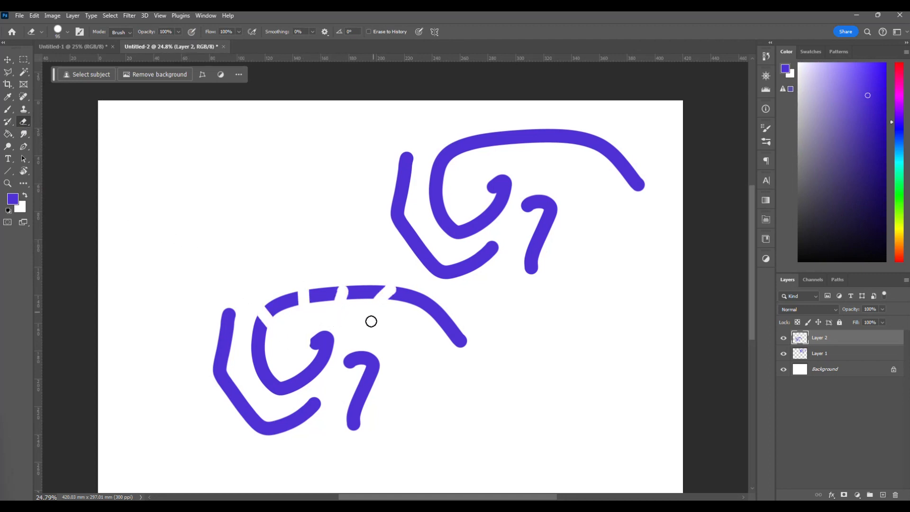
click(436, 313)
click(368, 373)
click(321, 363)
click(287, 386)
click(295, 416)
click(259, 361)
click(228, 377)
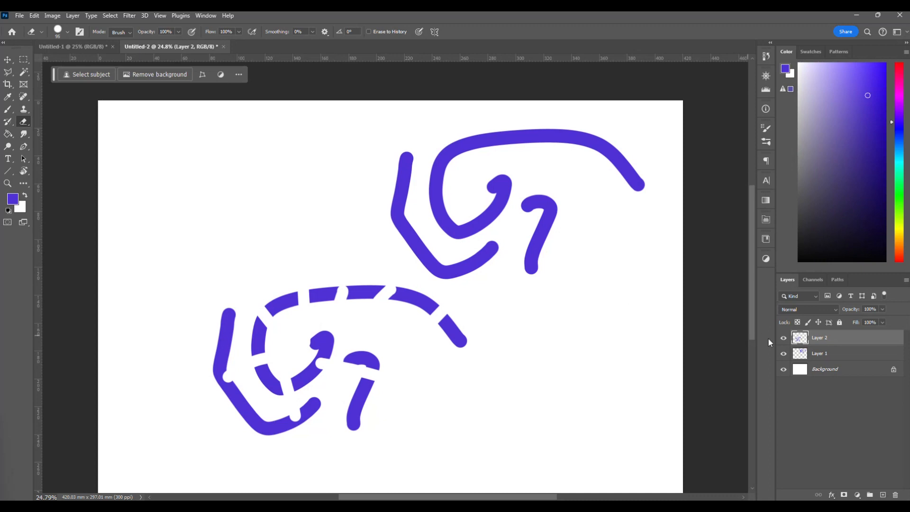
Select Layer 1 and erase a series of small gaps across its curves.
click(832, 356)
click(540, 237)
click(494, 211)
click(436, 187)
click(408, 237)
click(397, 199)
click(403, 185)
click(460, 145)
click(521, 135)
click(575, 134)
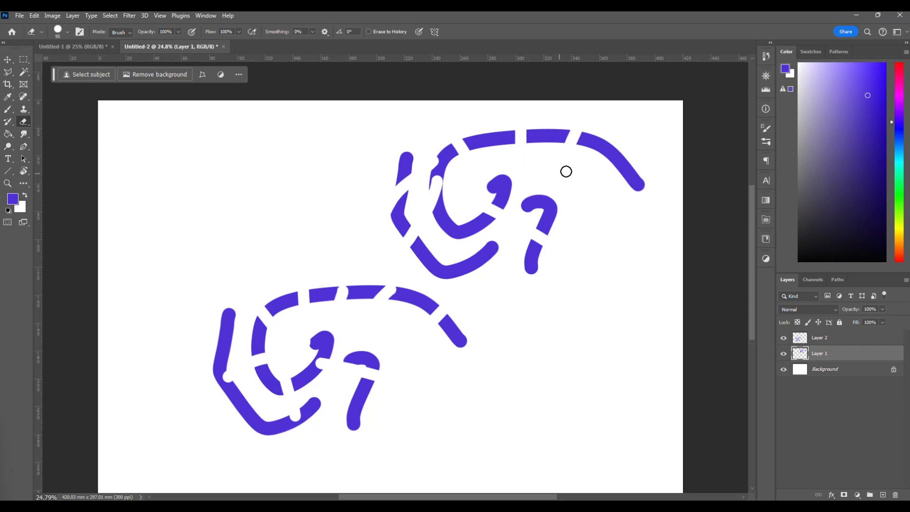
Erase two more gaps near the right end of the long Layer 1 curve and switch to the Move tool.
click(613, 154)
click(629, 174)
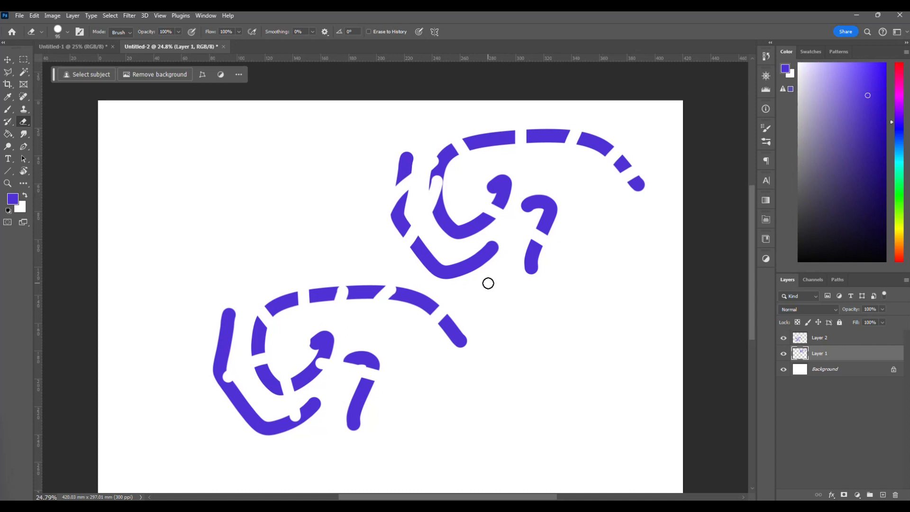
scroll(488, 283, down, 1)
scroll(489, 285, left, 1)
scroll(492, 288, down, 1)
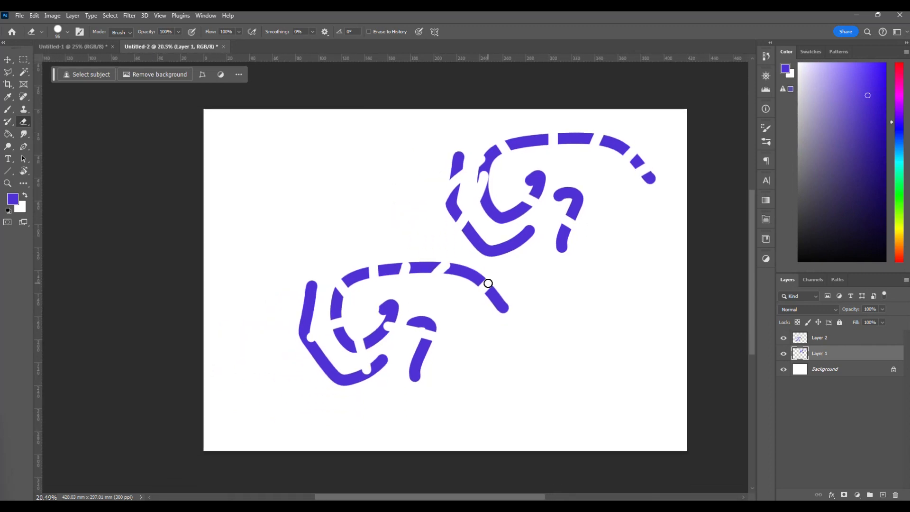
scroll(489, 284, right, 1)
key(v)
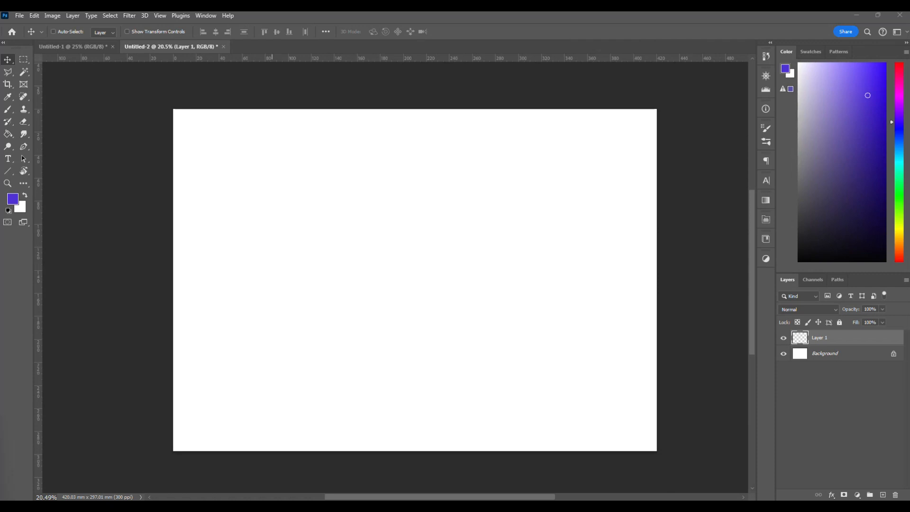
Place page 1 of the plan file as a smart object at about 99% scale and position it near the middle of the canvas.
drag(0, 228, 418, 258)
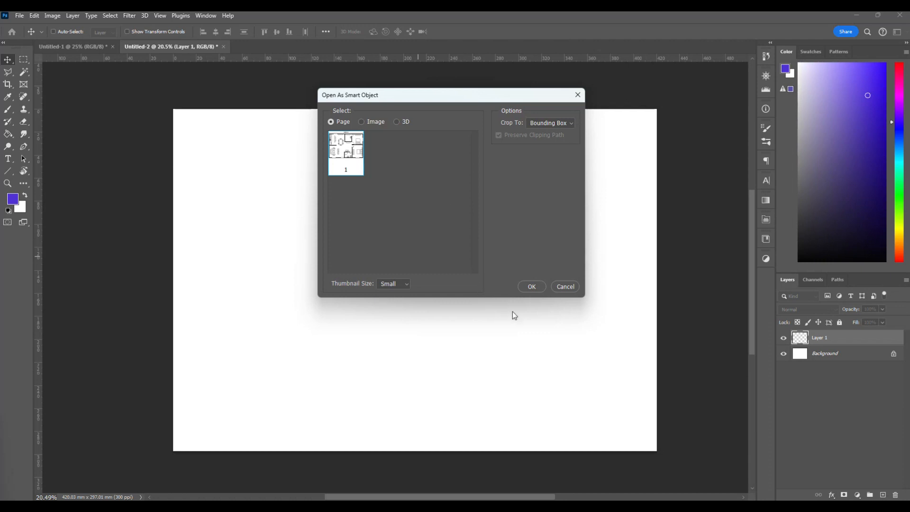
click(532, 286)
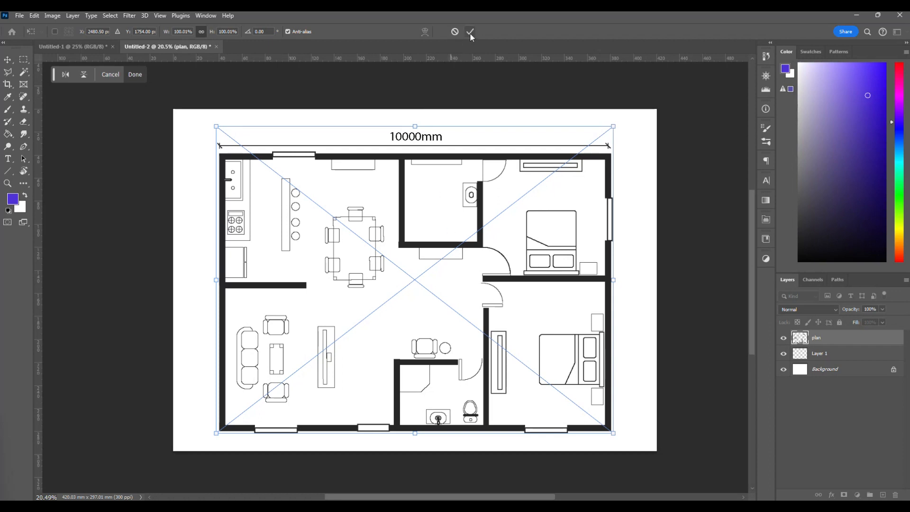
drag(613, 127, 625, 148)
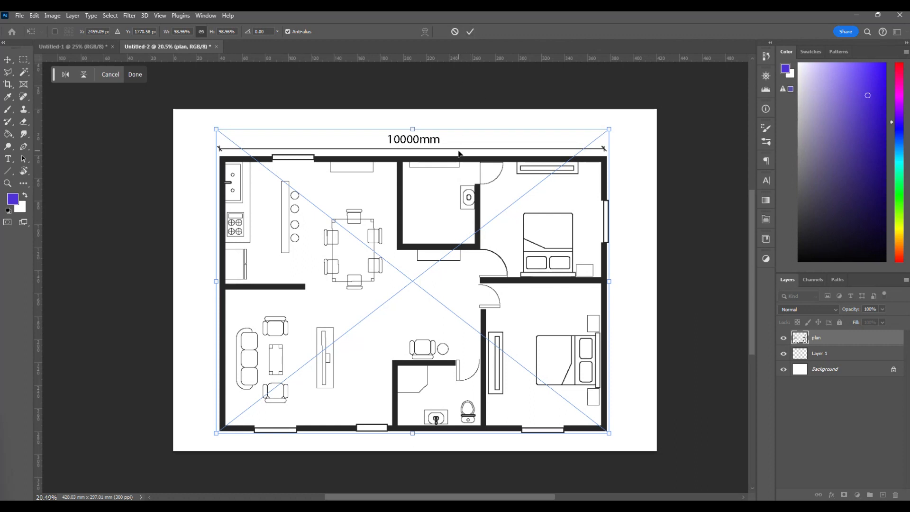
key(Return)
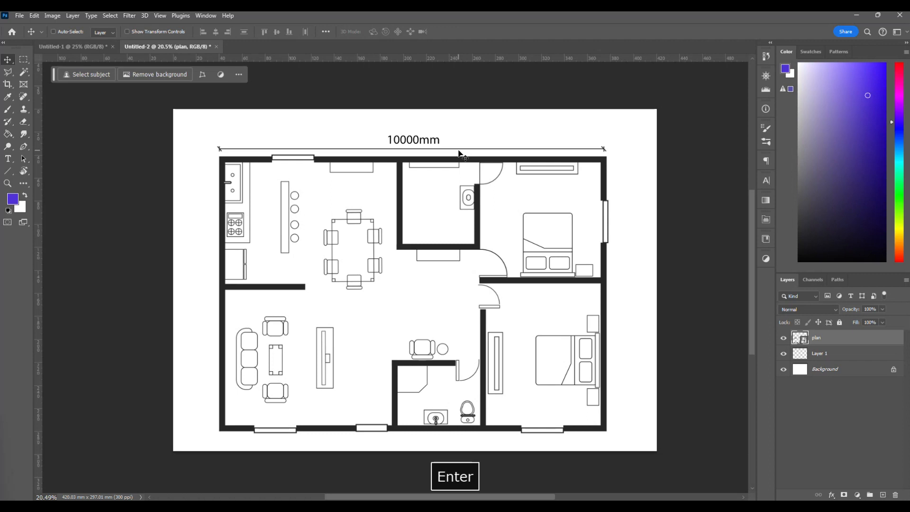
mouse_move(398, 255)
mouse_down()
mouse_move(396, 225)
mouse_move(400, 242)
mouse_up()
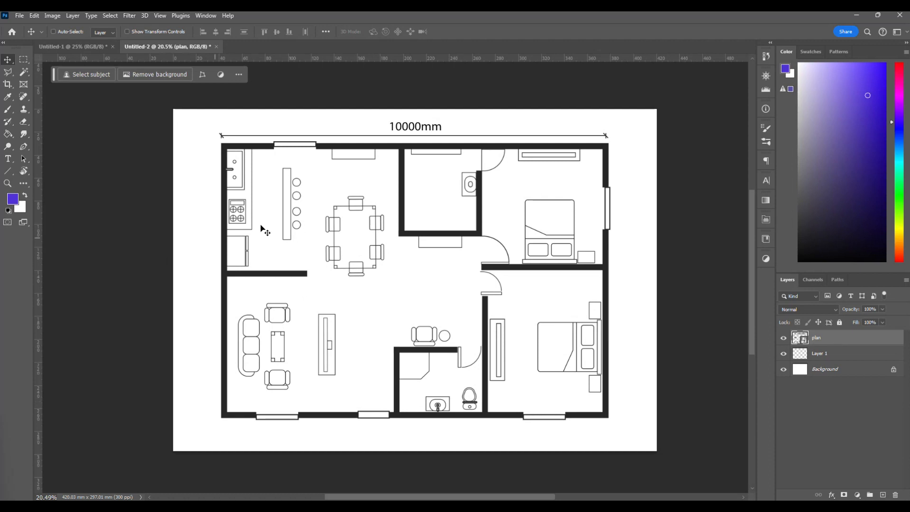
drag(410, 237, 405, 241)
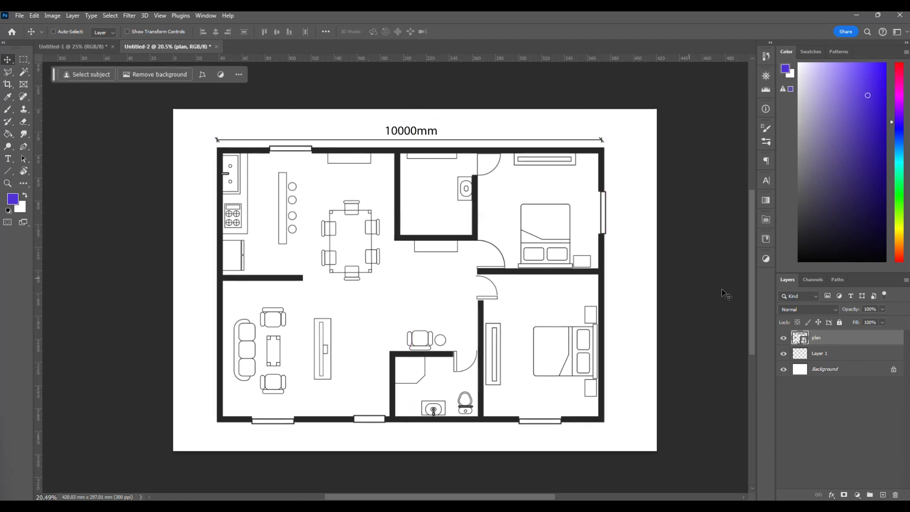
Enlarge the plan smart object to about 157% so it extends beyond the canvas.
click(803, 362)
click(820, 341)
key(ctrl)
key(ctrl+t)
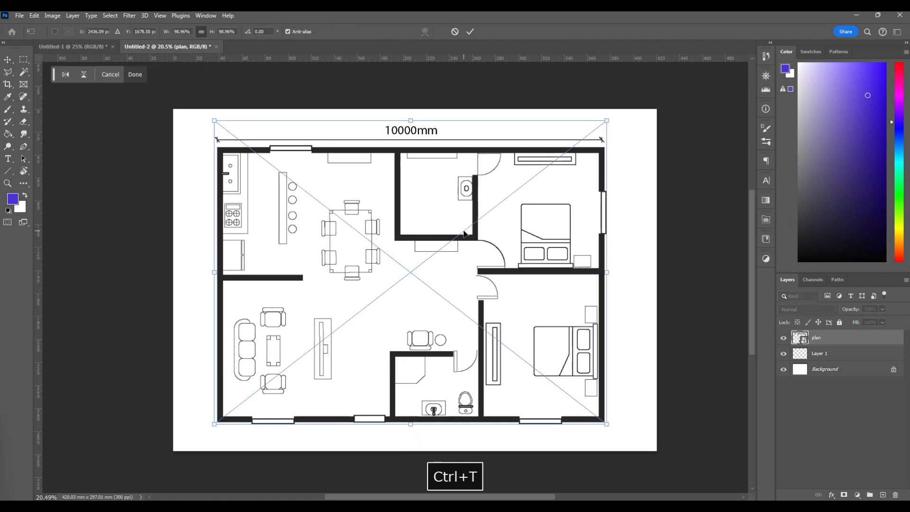
drag(608, 120, 675, 69)
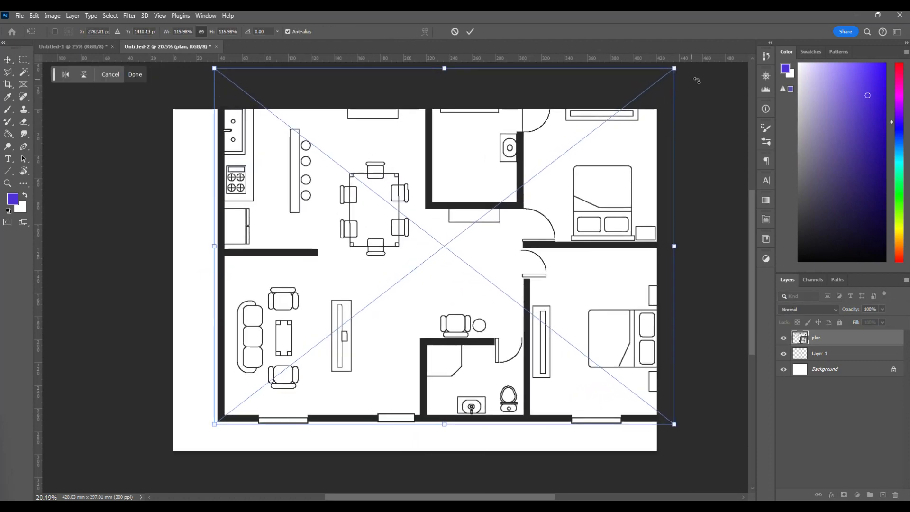
drag(215, 424, 189, 437)
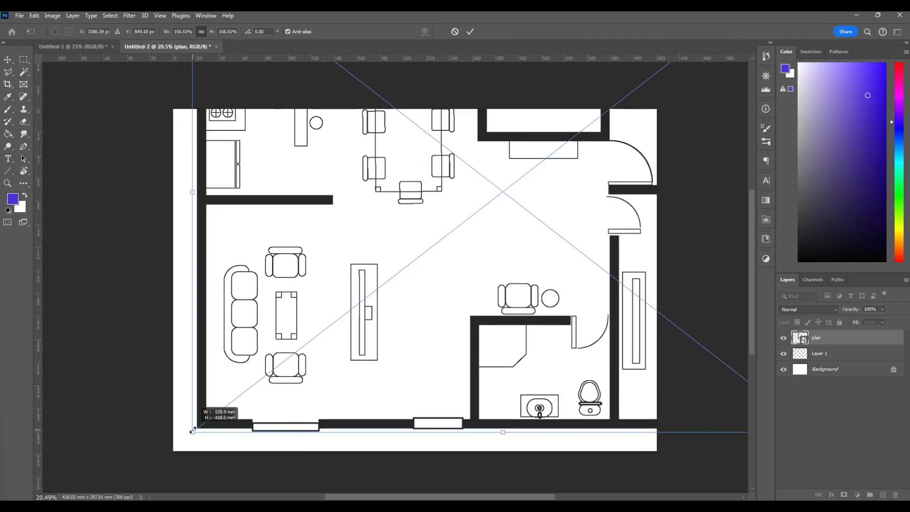
key(Return)
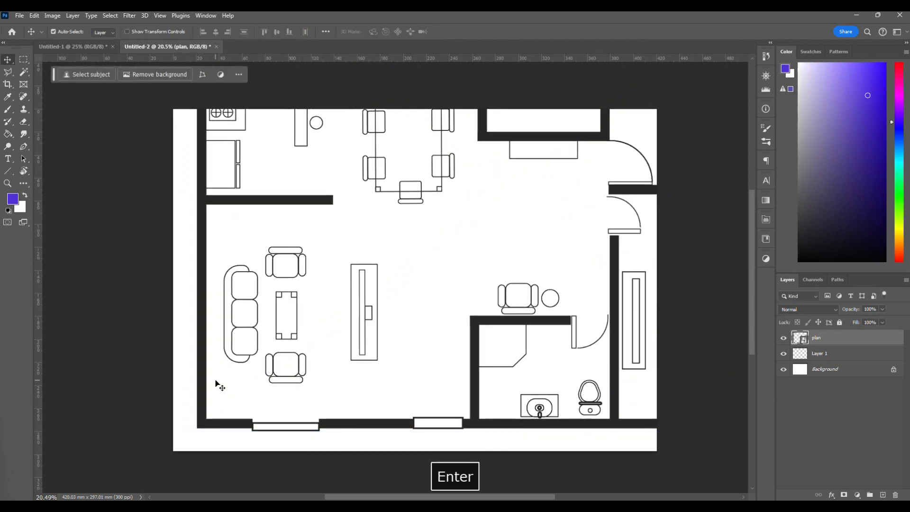
Shrink the plan smart object to a small thumbnail in the upper right of the canvas.
key(ctrl+t)
drag(189, 436, 479, 221)
drag(506, 172, 271, 359)
drag(226, 411, 490, 198)
key(Return)
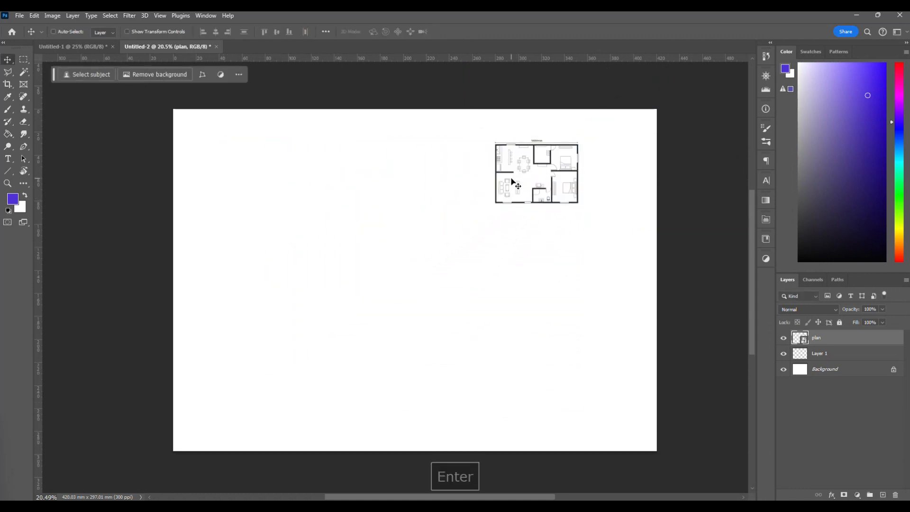
Scale the plan smart object back up to about 99.75% so it fills most of the canvas.
key(ctrl)
key(ctrl+t)
drag(495, 204, 202, 432)
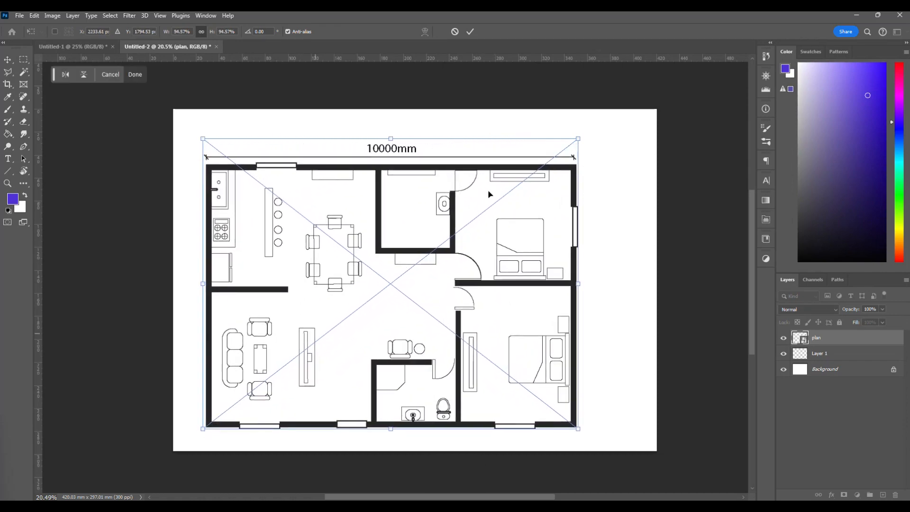
drag(580, 141, 602, 126)
key(Return)
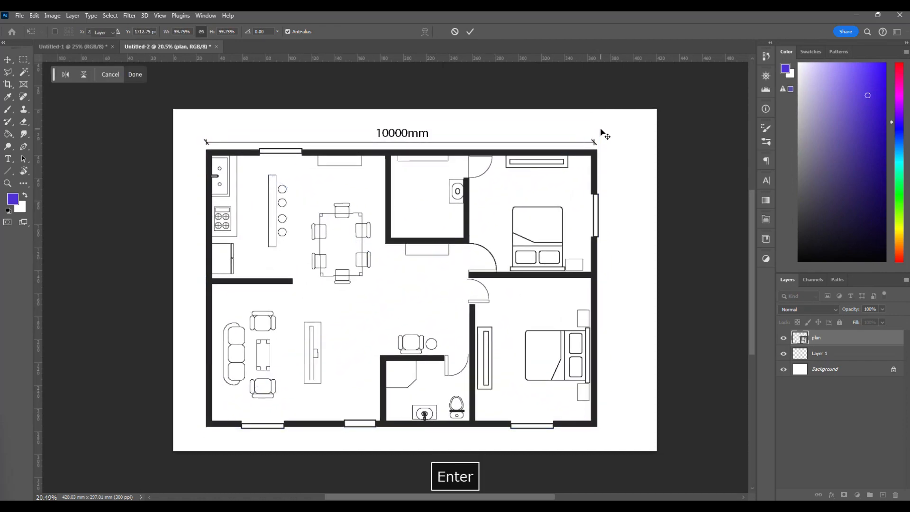
Examine the plan's linework up close around the upper bedroom, and shift the plan slightly right to centre it on the canvas.
scroll(529, 247, up, 2)
scroll(529, 246, up, 3)
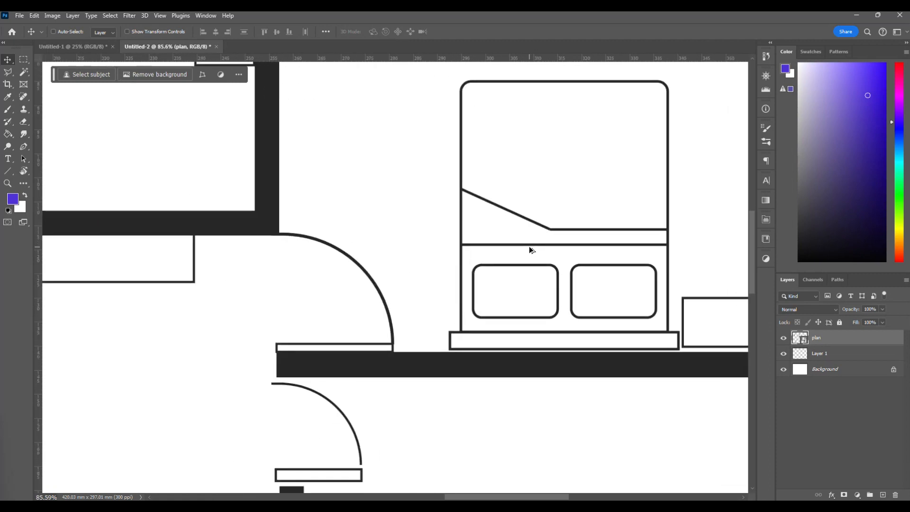
scroll(529, 246, down, 5)
scroll(522, 247, down, 2)
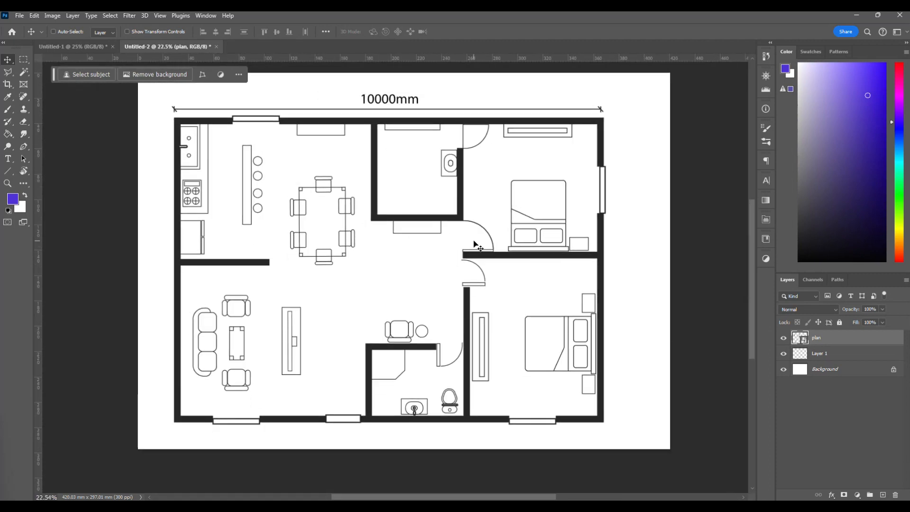
scroll(479, 247, up, 1)
drag(413, 231, 424, 229)
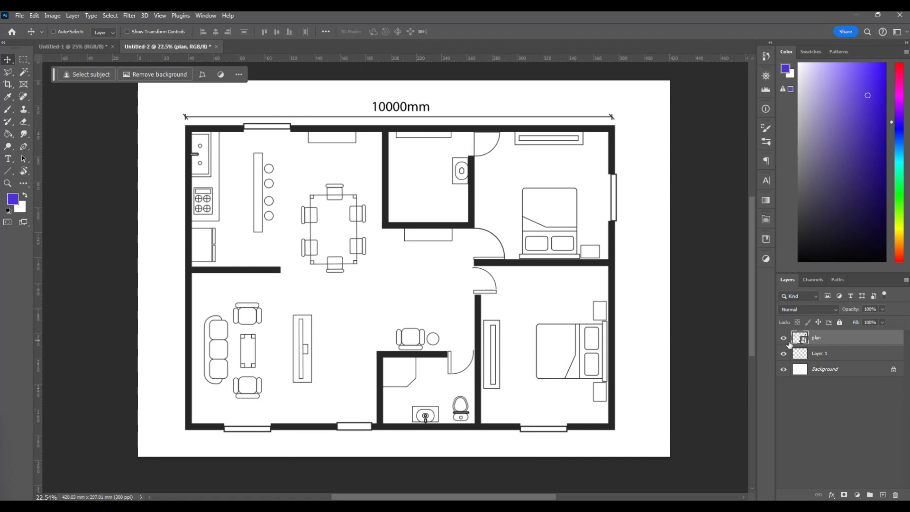
Duplicate the plan layer as plan copy and hide the original plan layer.
right_click(833, 344)
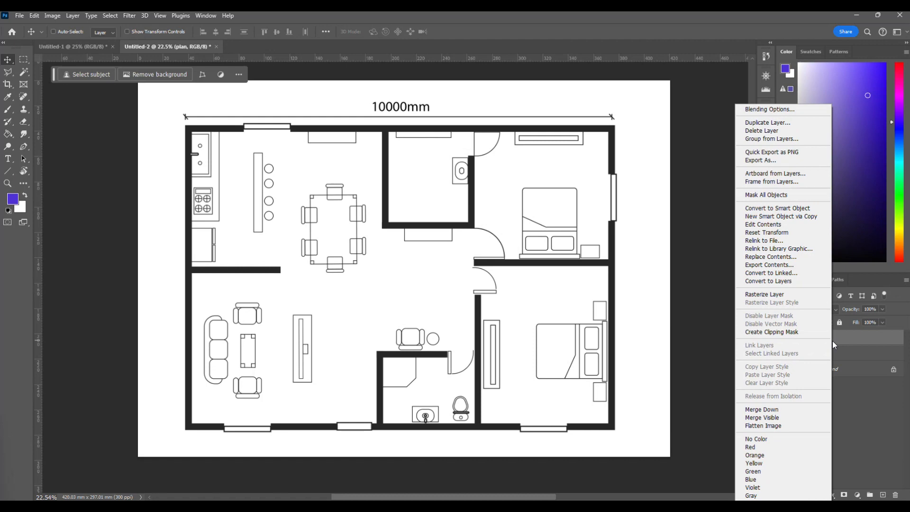
click(777, 125)
click(534, 150)
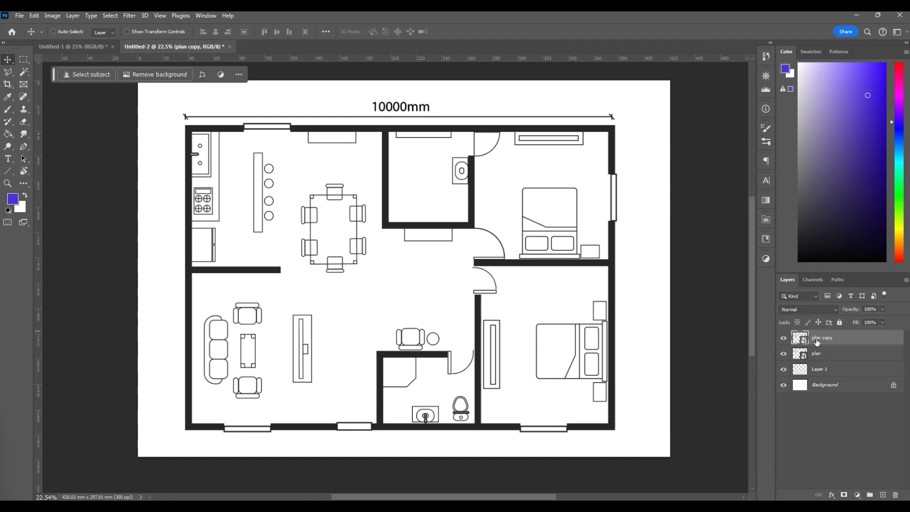
click(784, 355)
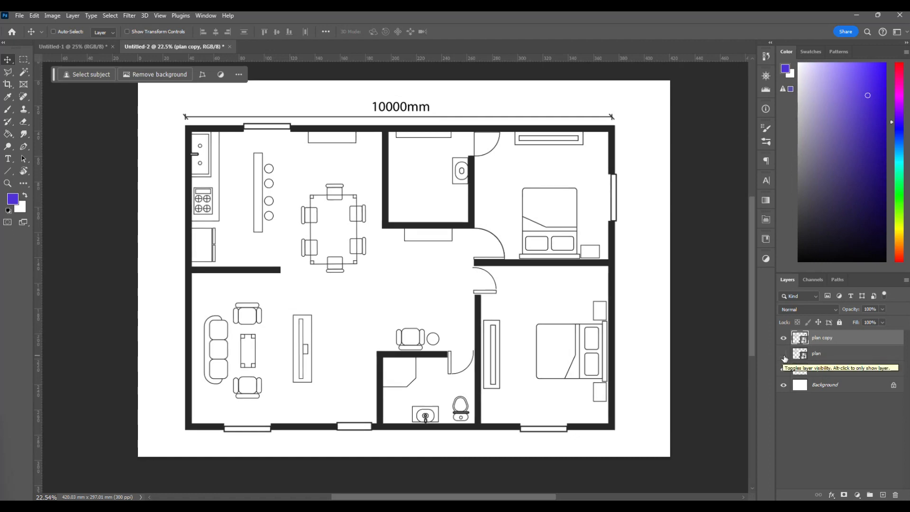
Rasterize the plan copy layer and convert it back to a smart object.
right_click(846, 339)
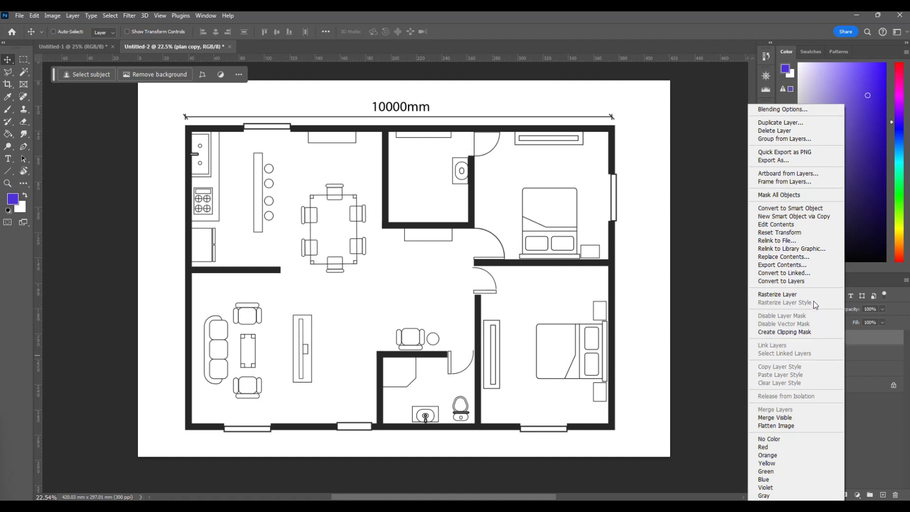
click(779, 295)
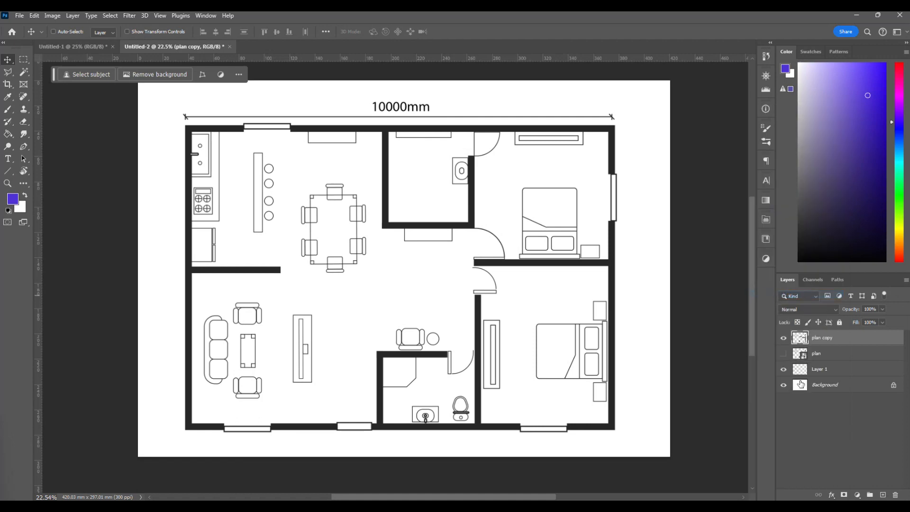
right_click(827, 343)
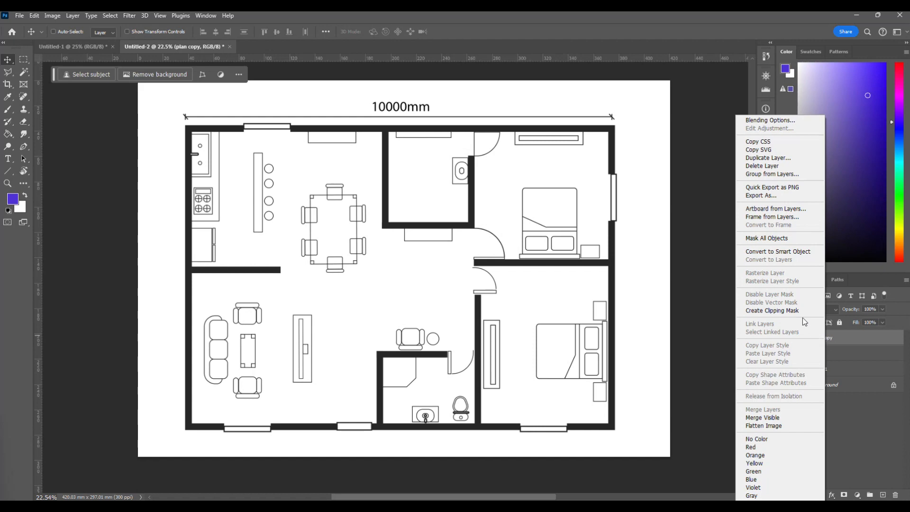
click(795, 254)
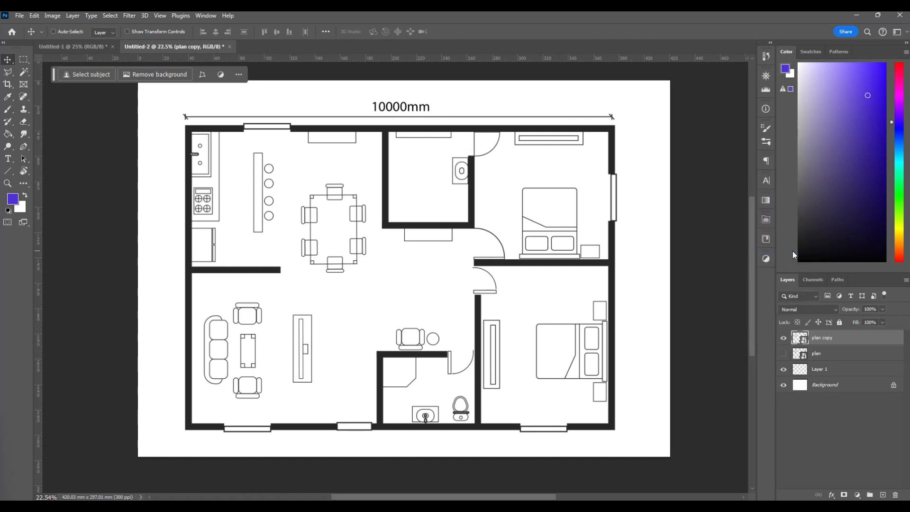
Rasterize the plan copy layer and shrink it to a tiny thumbnail in the lower left of the canvas.
right_click(844, 341)
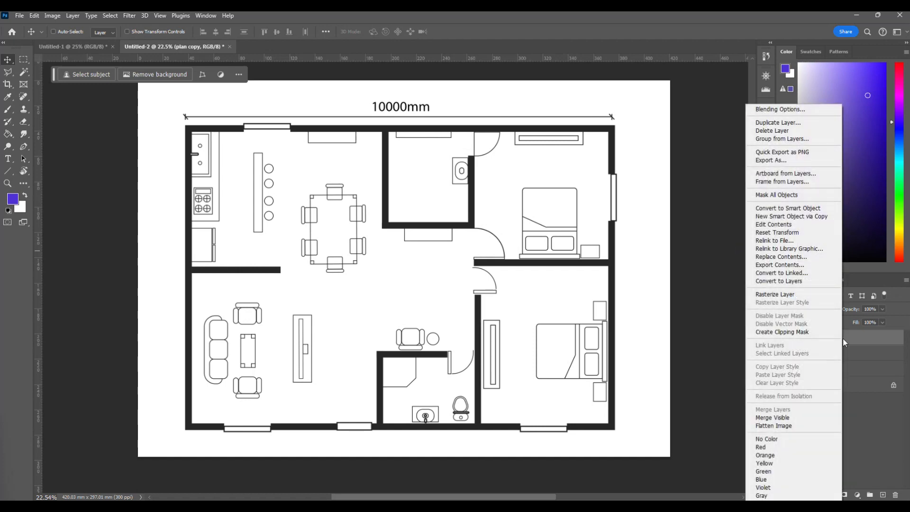
click(784, 294)
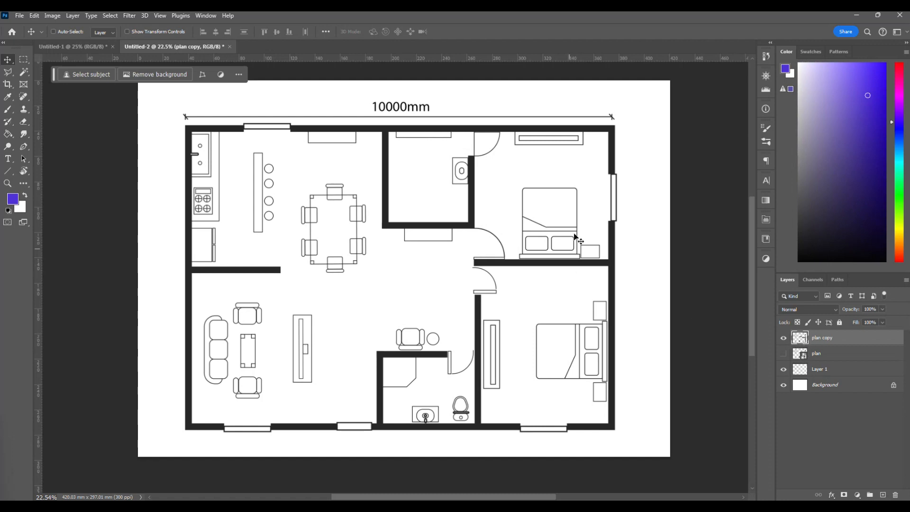
key(ctrl+t)
drag(618, 101, 238, 419)
key(Return)
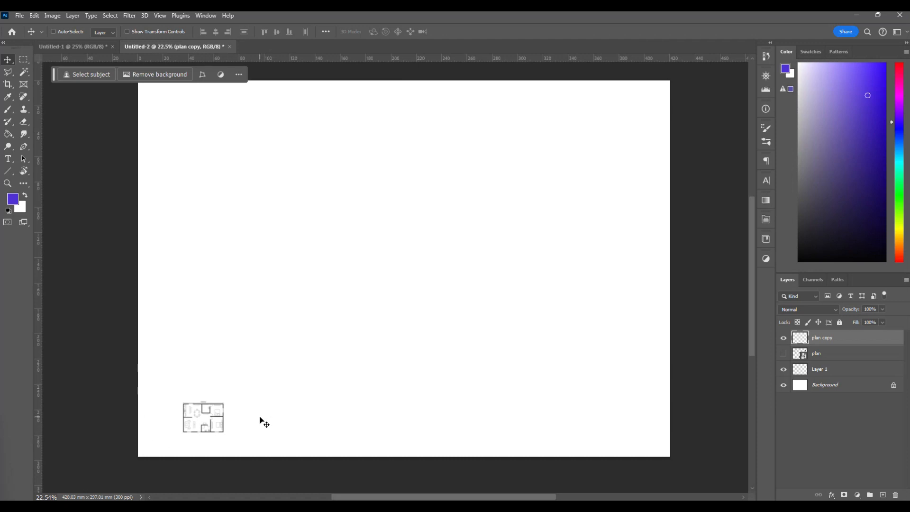
Scale the rasterized plan copy back up to roughly its former size and examine its linework around the upper bedroom.
key(ctrl+t)
drag(224, 402, 617, 101)
key(Return)
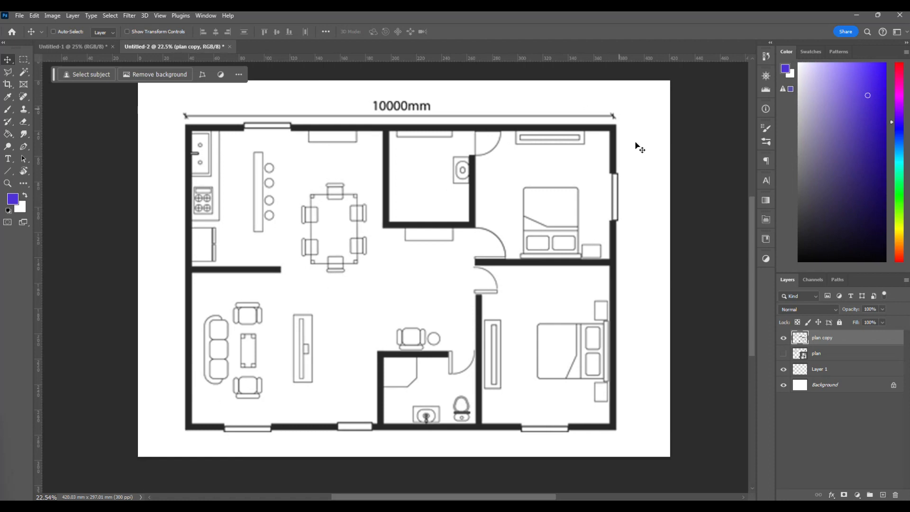
scroll(643, 168, up, 2)
scroll(644, 168, up, 3)
scroll(501, 266, up, 2)
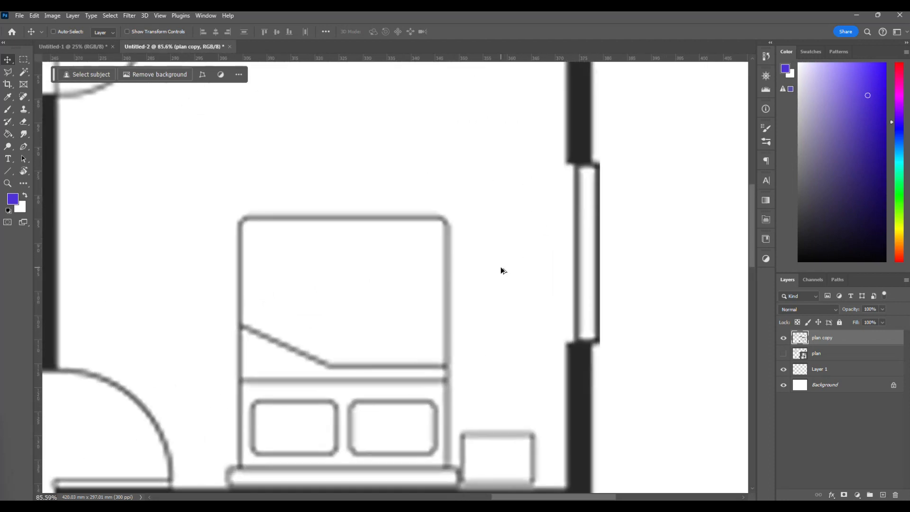
scroll(500, 266, down, 5)
scroll(501, 266, down, 2)
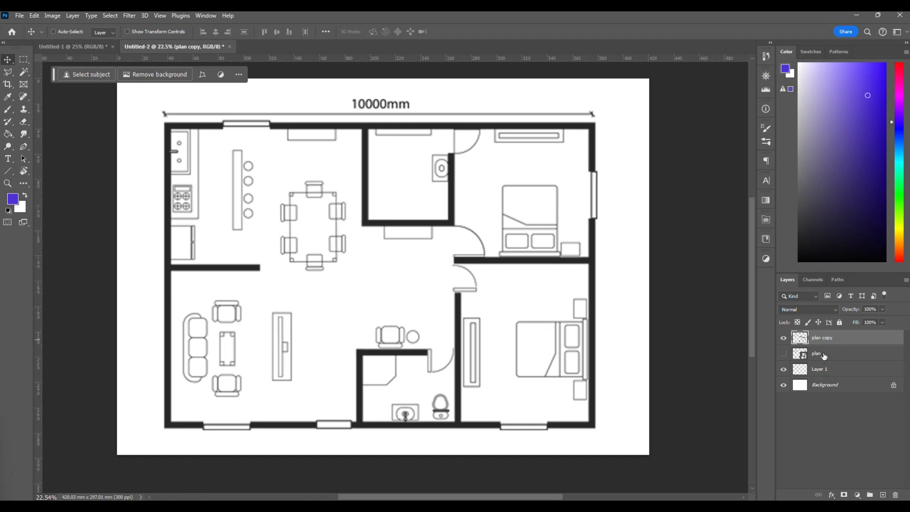
Hide the plan copy layer, show the original plan smart object, and examine its linework up close.
click(783, 339)
click(783, 355)
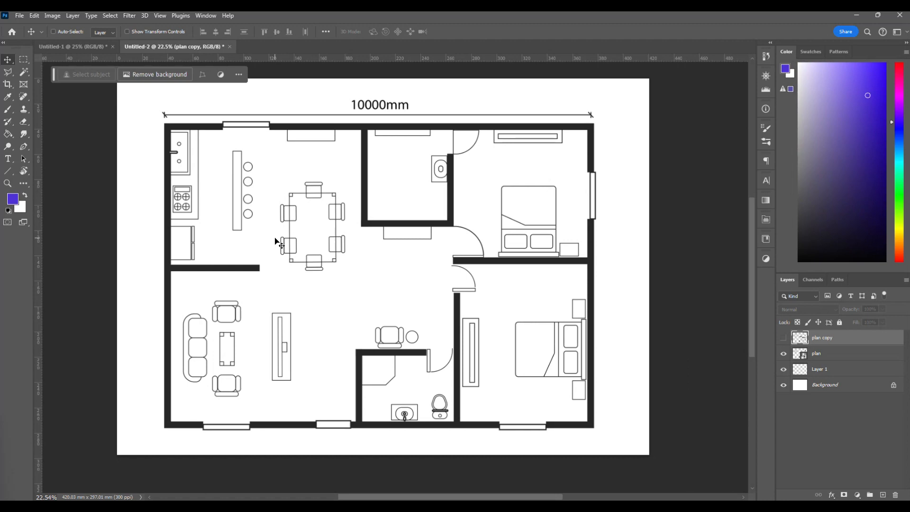
scroll(278, 243, up, 5)
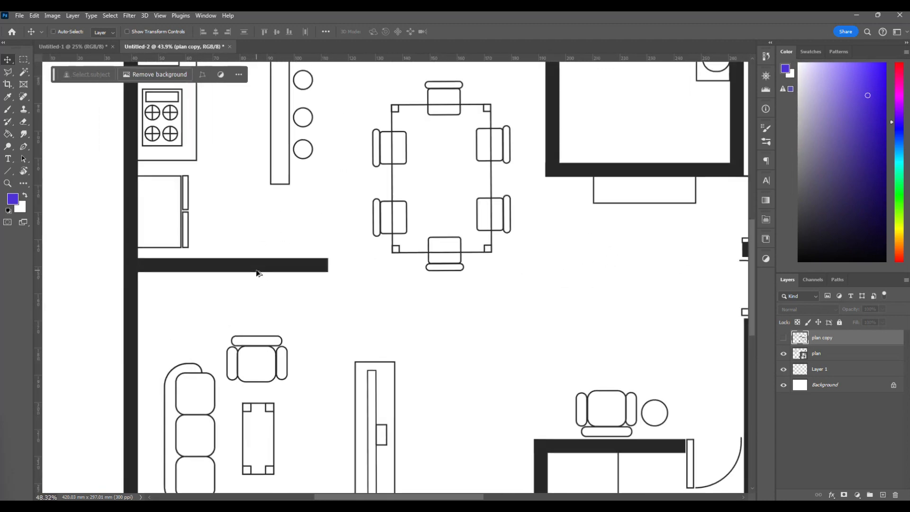
scroll(257, 271, down, 2)
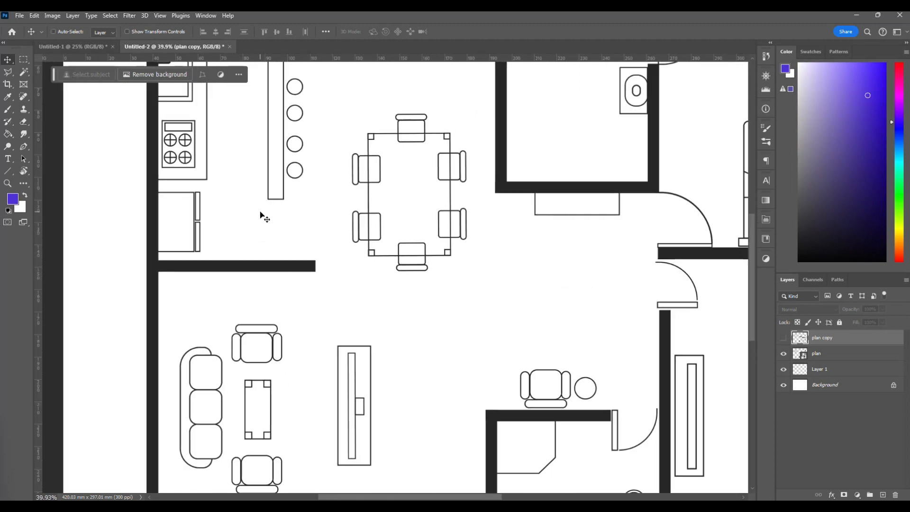
Examine the linework of the original plan smart object across the kitchen, dining area, bedrooms and living room.
scroll(304, 220, right, 2)
scroll(480, 265, up, 4)
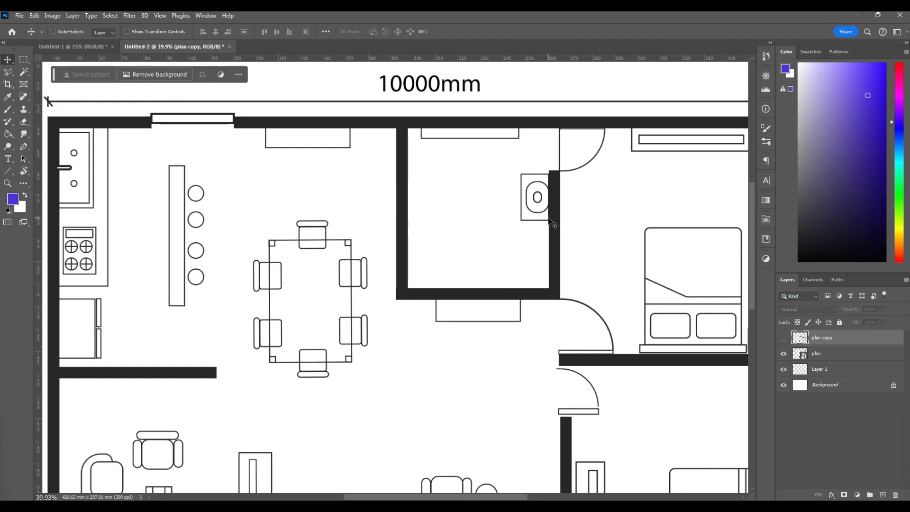
scroll(465, 261, right, 2)
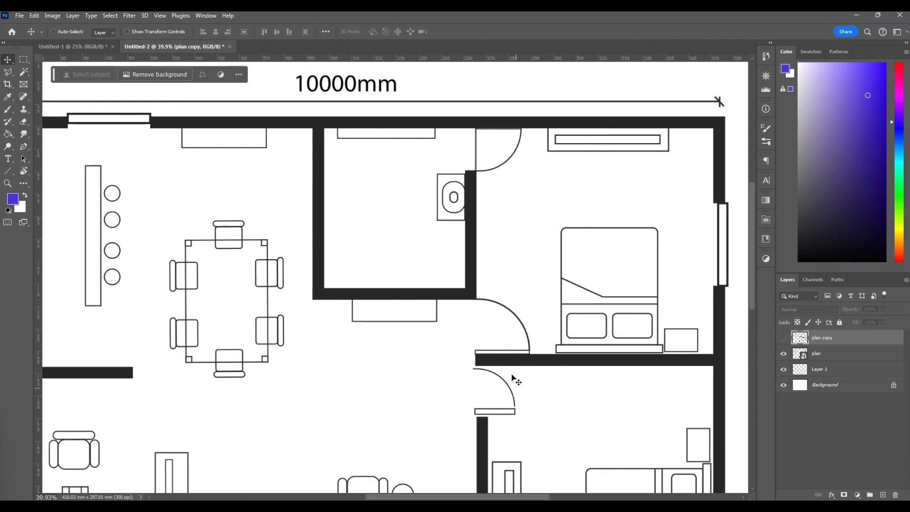
scroll(354, 368, down, 1)
scroll(353, 368, down, 1)
scroll(264, 360, down, 4)
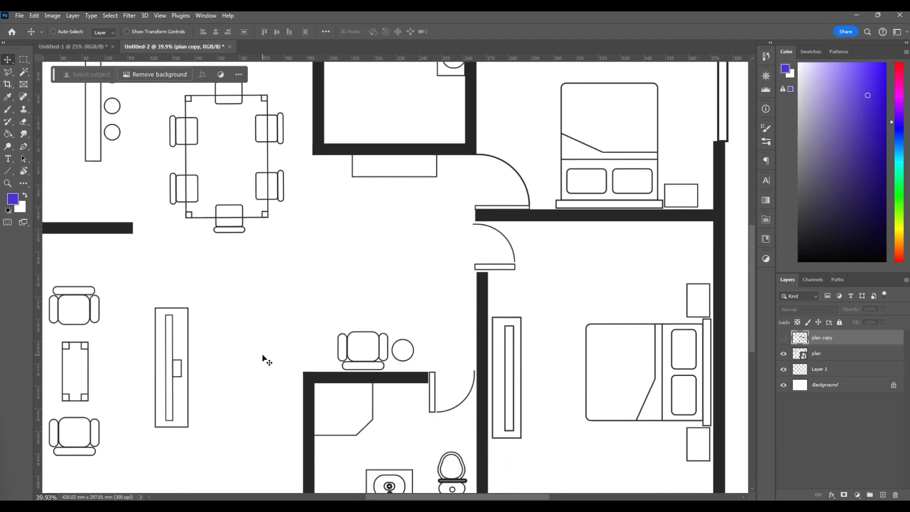
scroll(264, 360, down, 3)
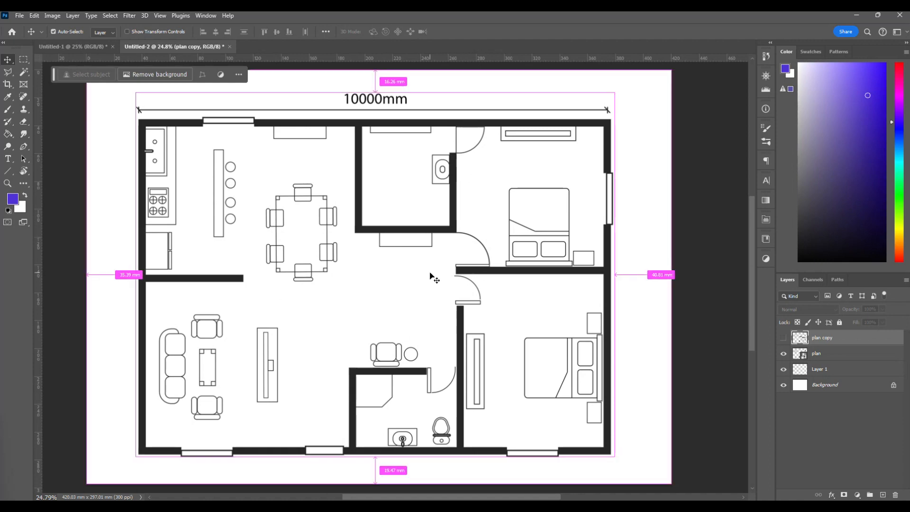
scroll(430, 277, left, 1)
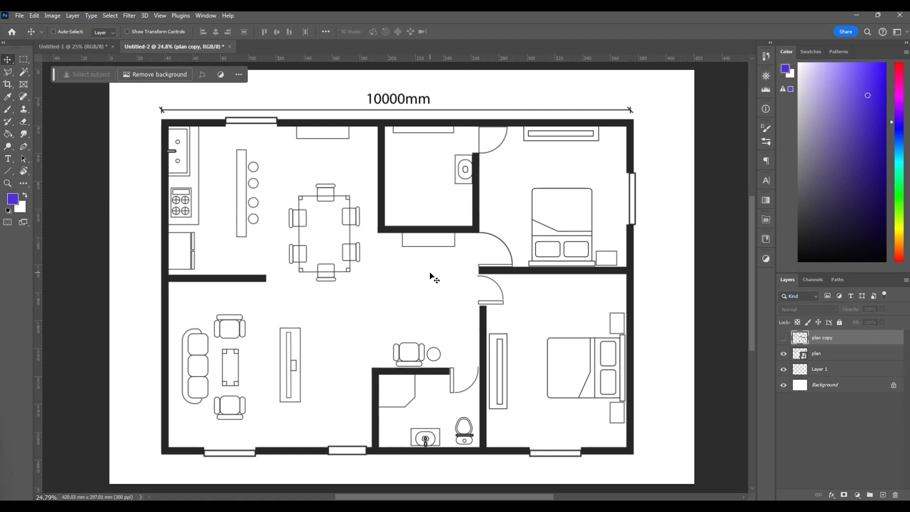
scroll(431, 273, down, 1)
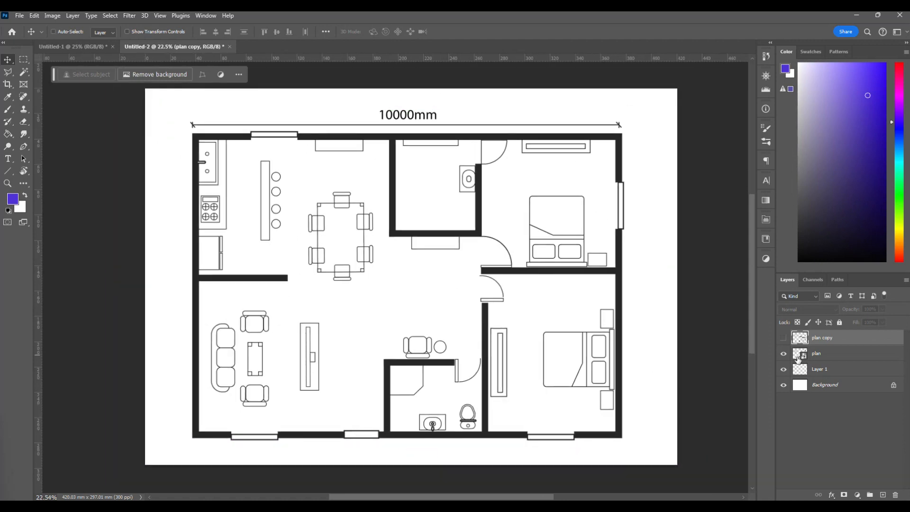
Rasterize the plan layer and delete the hidden plan copy layer.
right_click(822, 355)
click(780, 295)
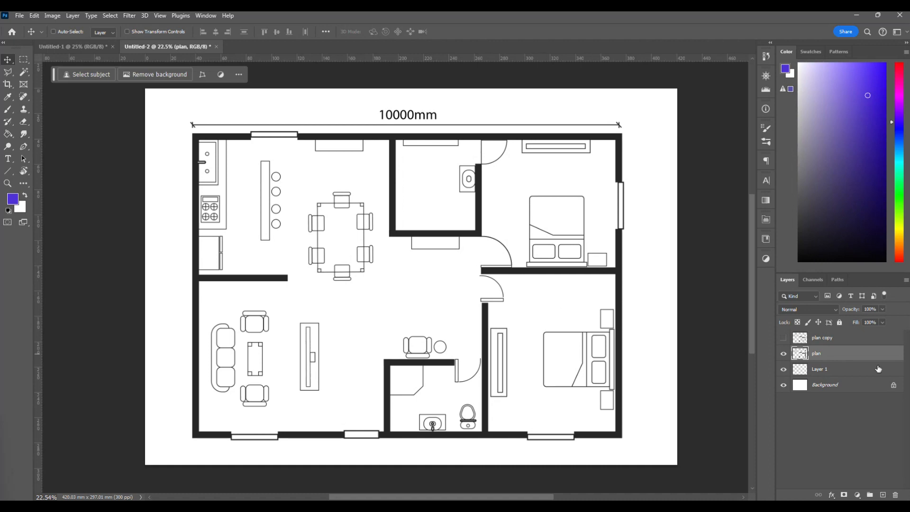
right_click(824, 354)
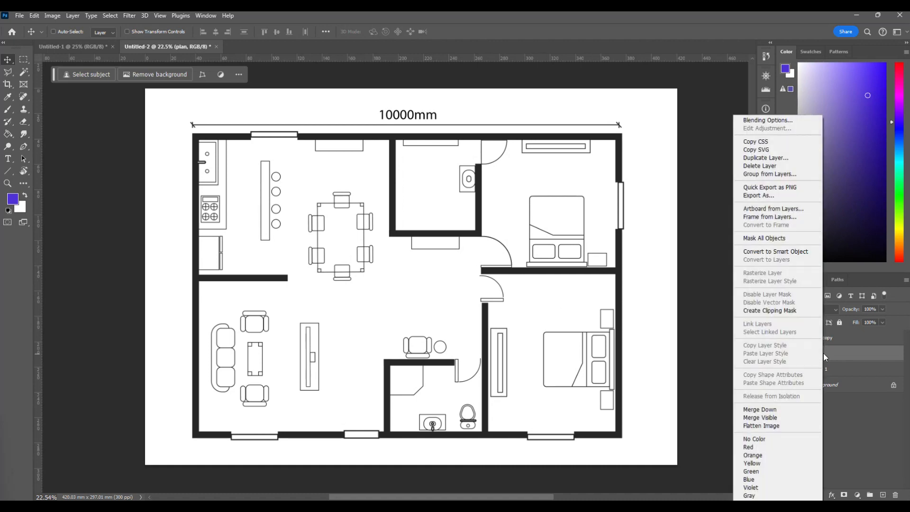
click(851, 356)
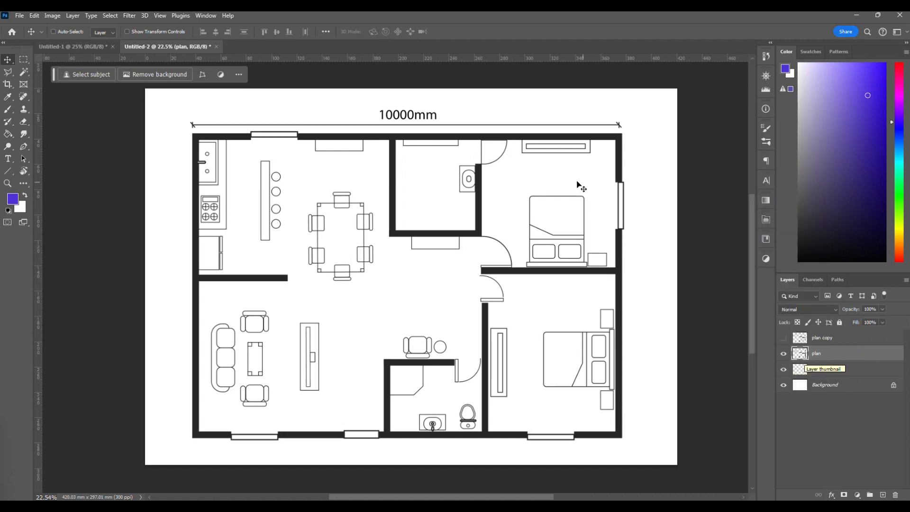
click(856, 343)
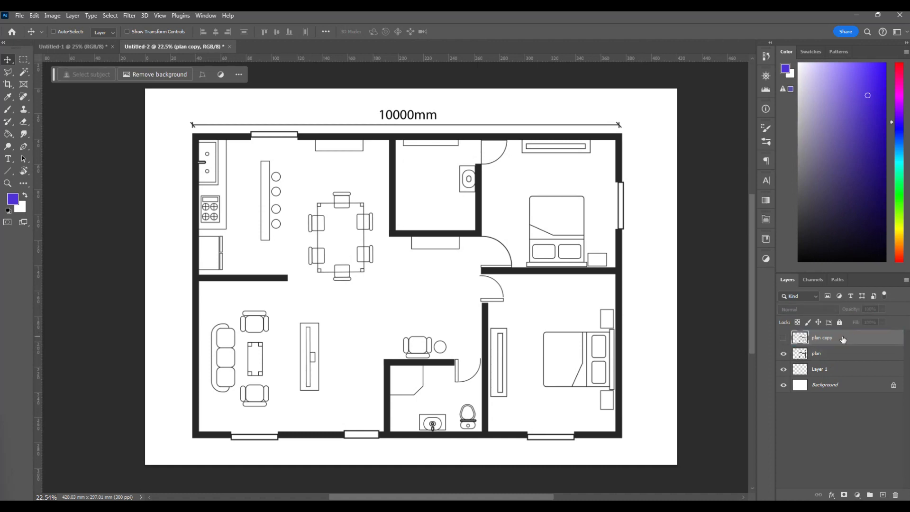
drag(848, 342, 897, 494)
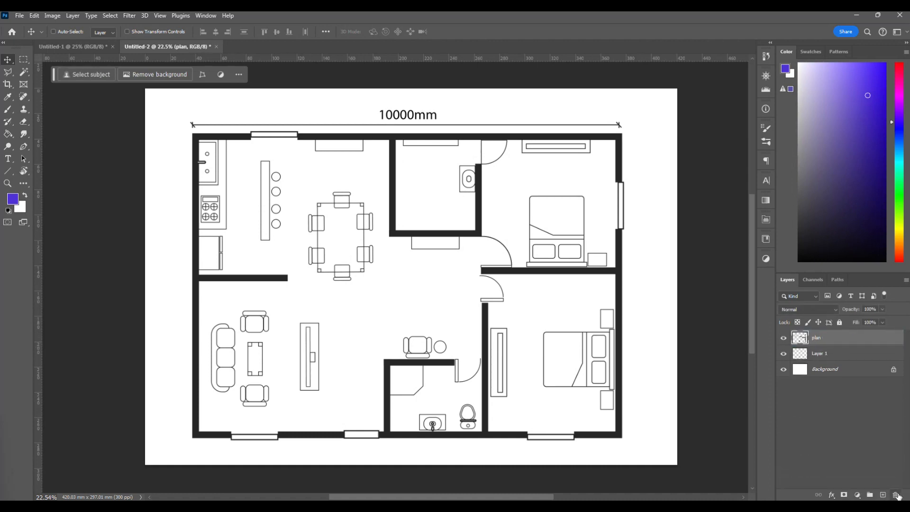
Move the rasterized plan slightly down the canvas to leave more room above its 10000mm dimension.
right_click(397, 132)
click(388, 133)
right_click(388, 134)
right_click(375, 143)
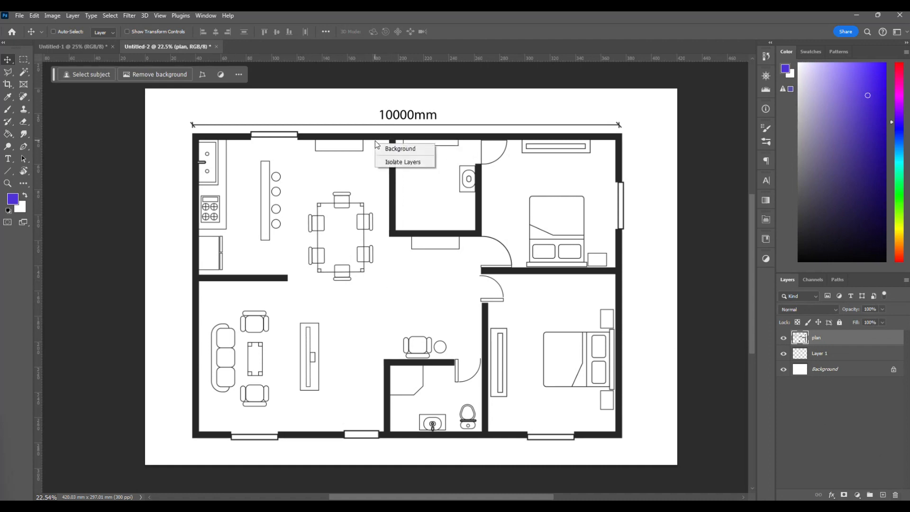
click(547, 243)
right_click(401, 138)
click(413, 143)
drag(406, 140, 405, 160)
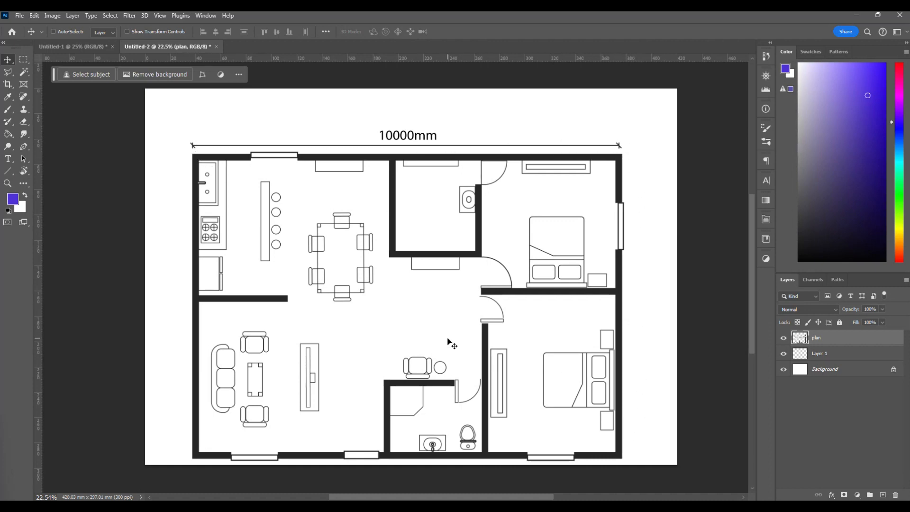
scroll(448, 338, up, 3)
scroll(448, 339, down, 3)
drag(392, 197, 392, 190)
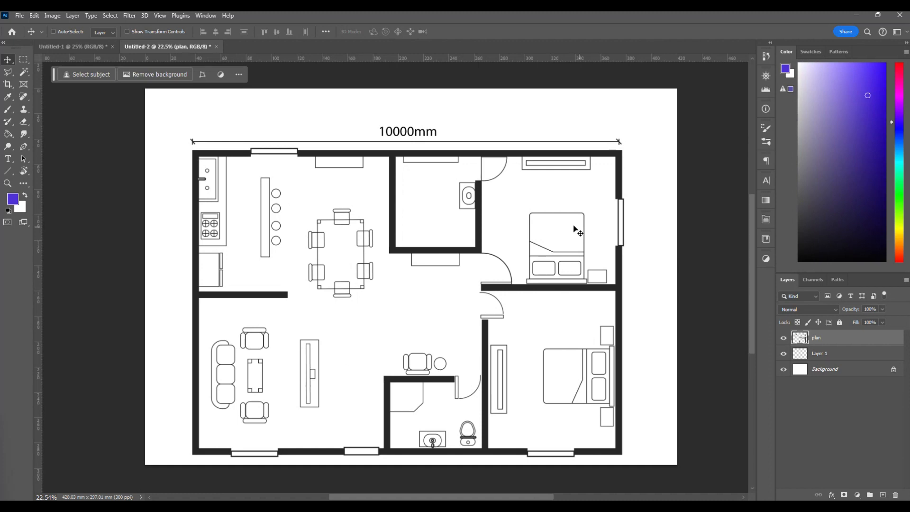
Add the horizontal text "1:50 scale" near the upper left corner of the page.
scroll(550, 231, up, 2)
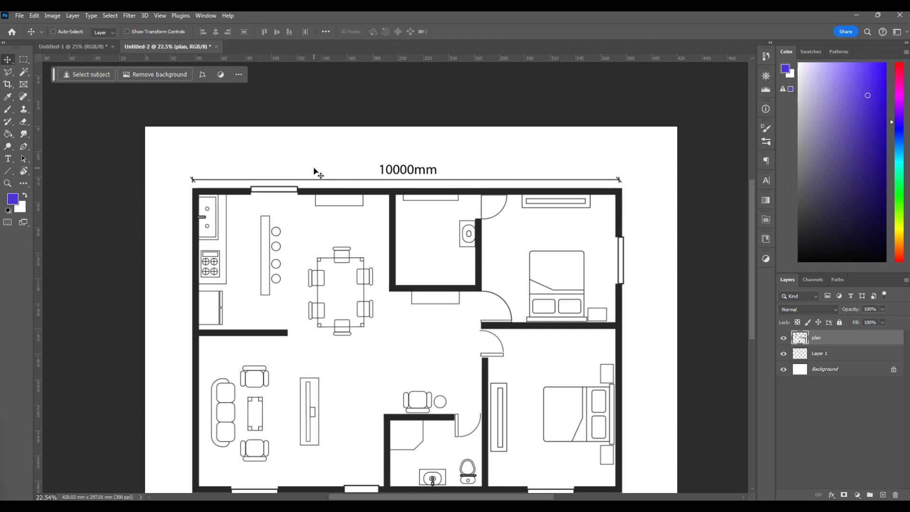
scroll(538, 250, up, 1)
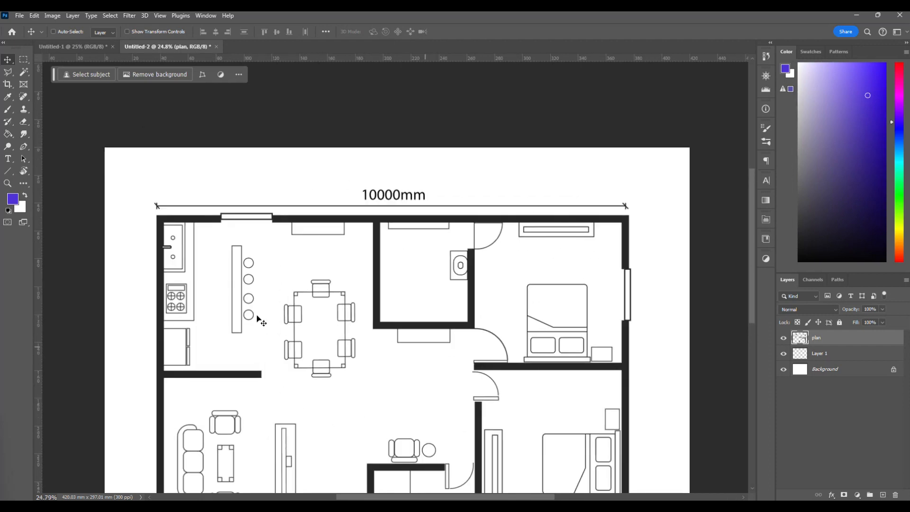
scroll(204, 303, left, 2)
scroll(166, 172, up, 3)
scroll(166, 171, up, 1)
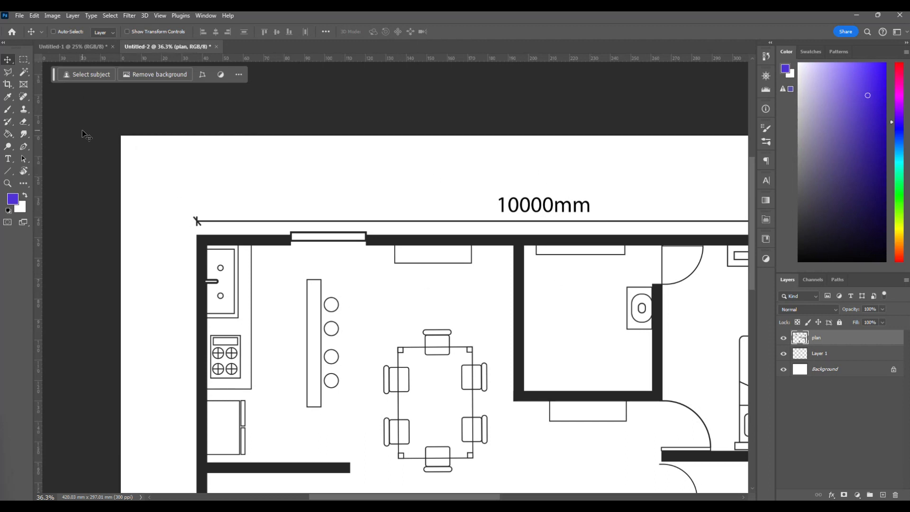
click(8, 159)
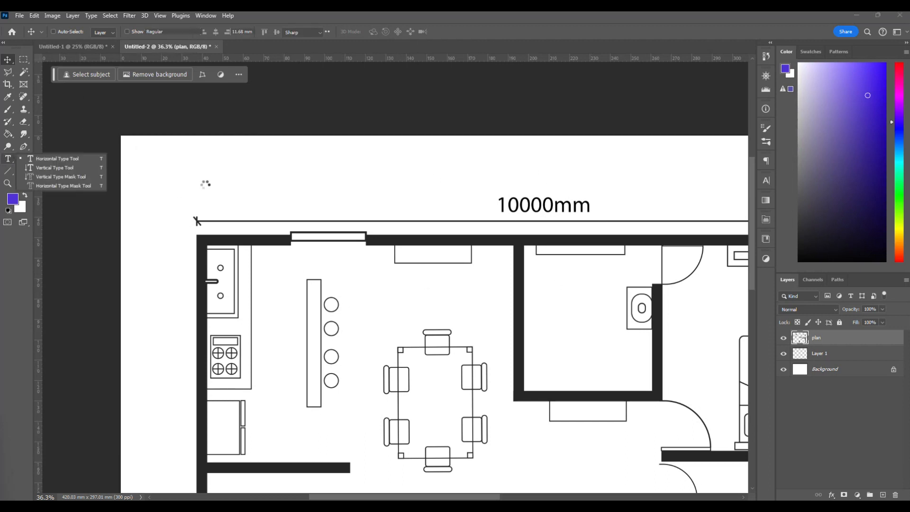
click(140, 155)
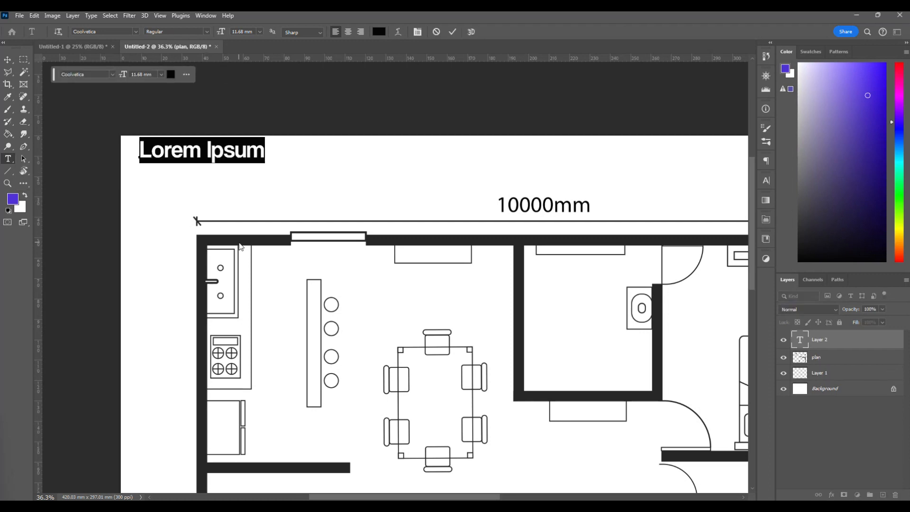
text(1:3)
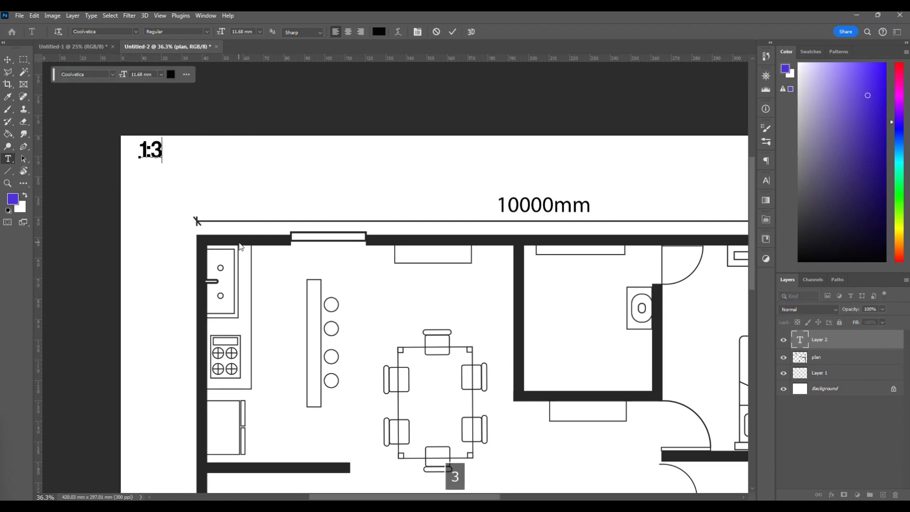
key(BackSpace)
text(50)
text(scale)
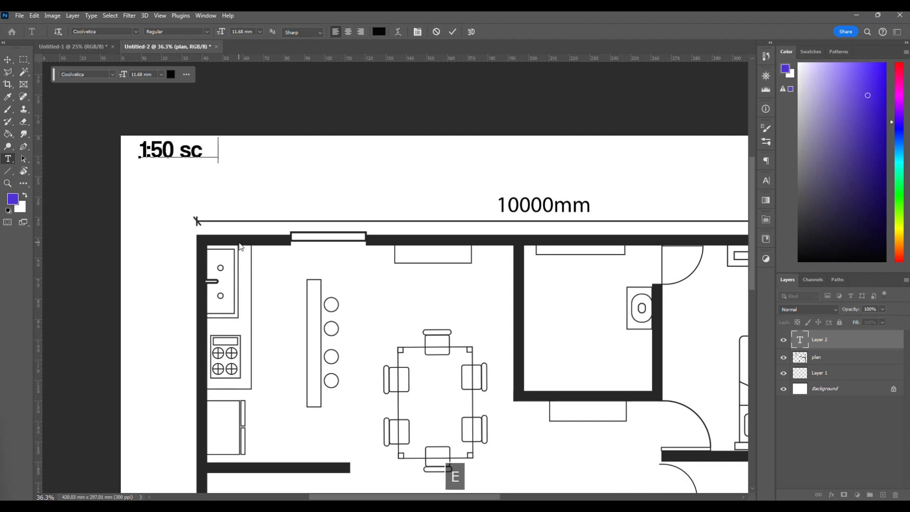
Commit the 1:50 scale text and nudge it slightly down from the page's upper edge.
click(8, 61)
drag(166, 155, 164, 161)
scroll(232, 194, right, 6)
scroll(232, 194, left, 6)
scroll(262, 188, up, 1)
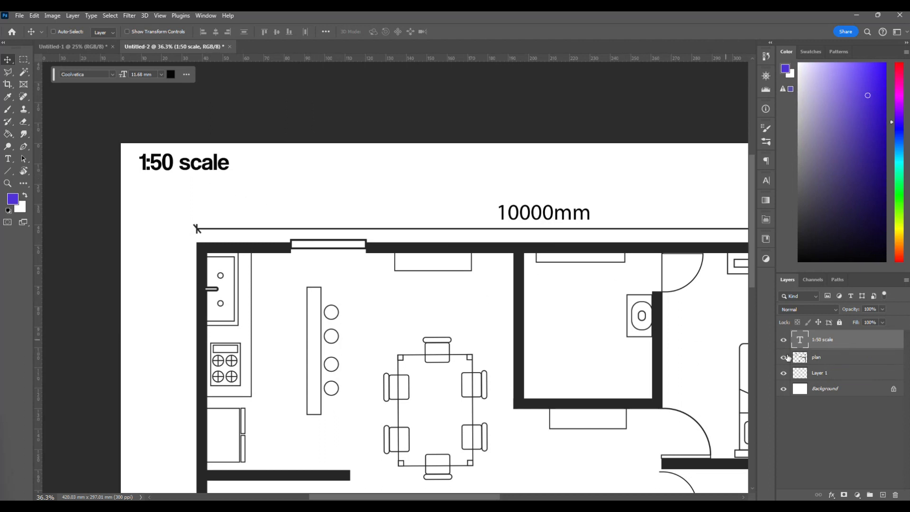
Duplicate the 1:50 scale text directly below the original.
scroll(271, 242, right, 2)
scroll(271, 245, down, 1)
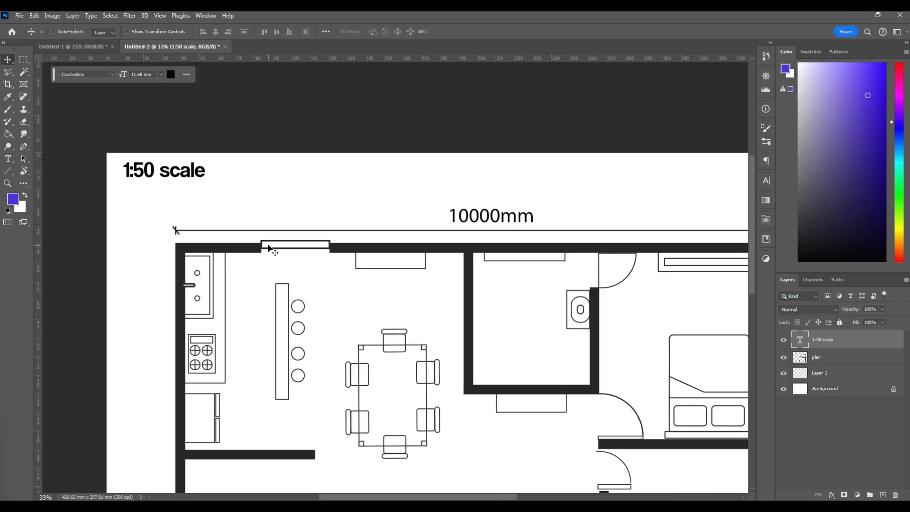
scroll(145, 226, left, 2)
scroll(150, 215, up, 1)
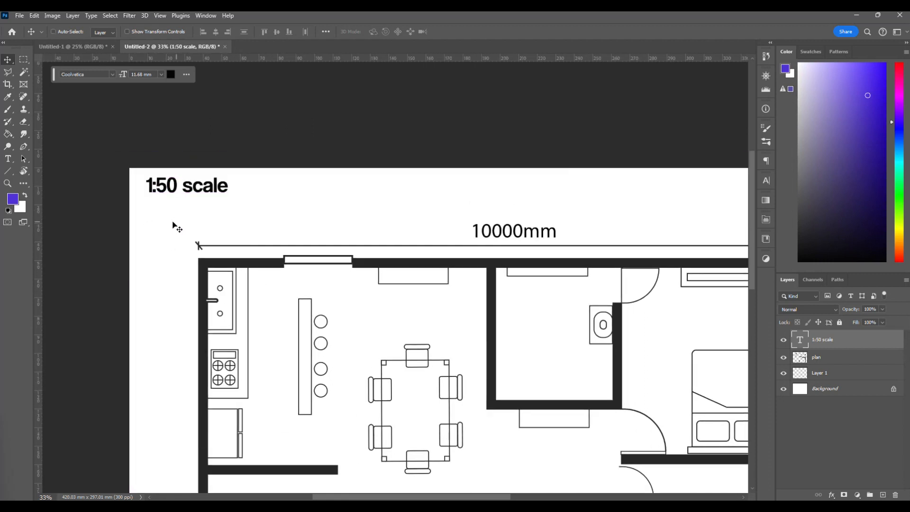
scroll(171, 251, up, 1)
scroll(164, 273, up, 1)
scroll(167, 252, up, 1)
scroll(169, 242, down, 2)
drag(183, 195, 192, 215)
scroll(199, 284, down, 1)
scroll(208, 299, right, 1)
scroll(215, 308, down, 1)
scroll(216, 308, down, 2)
scroll(215, 308, left, 1)
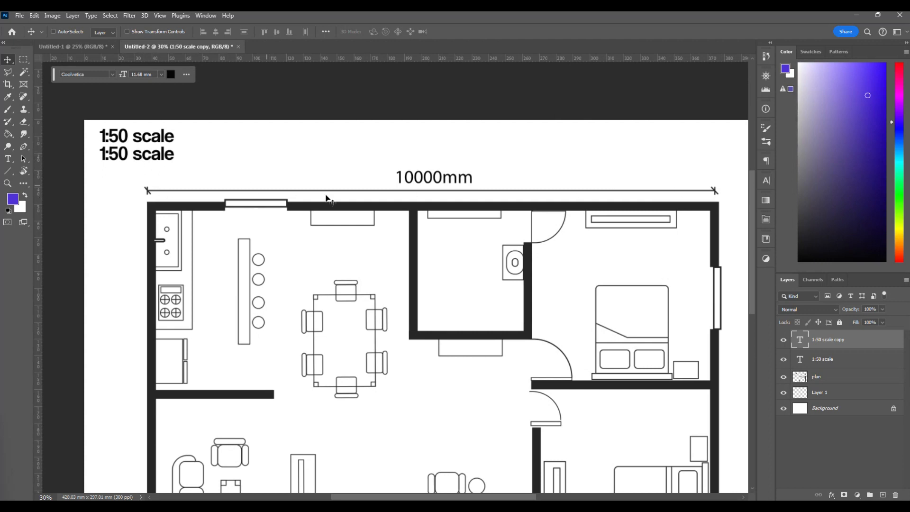
Replace the wording of the lower duplicated text with "200mm" and commit it.
double_click(118, 156)
click(105, 154)
drag(101, 154, 180, 163)
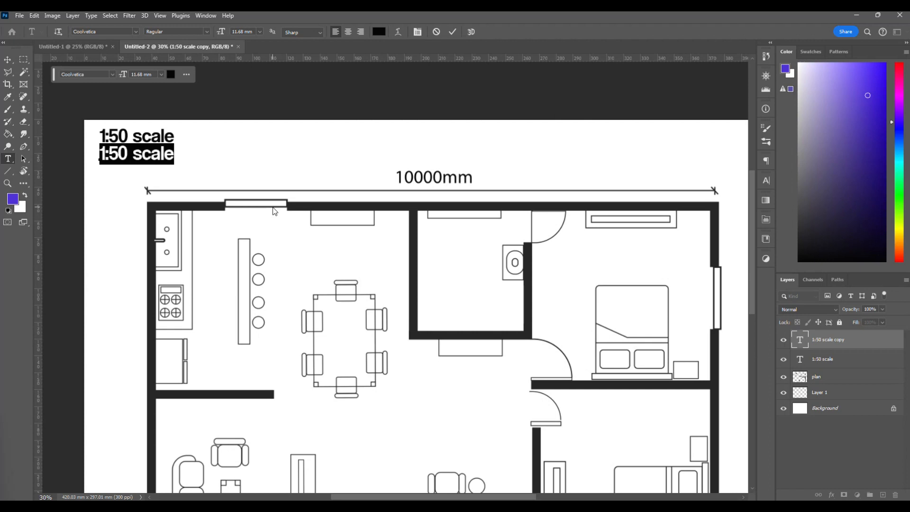
text(2)
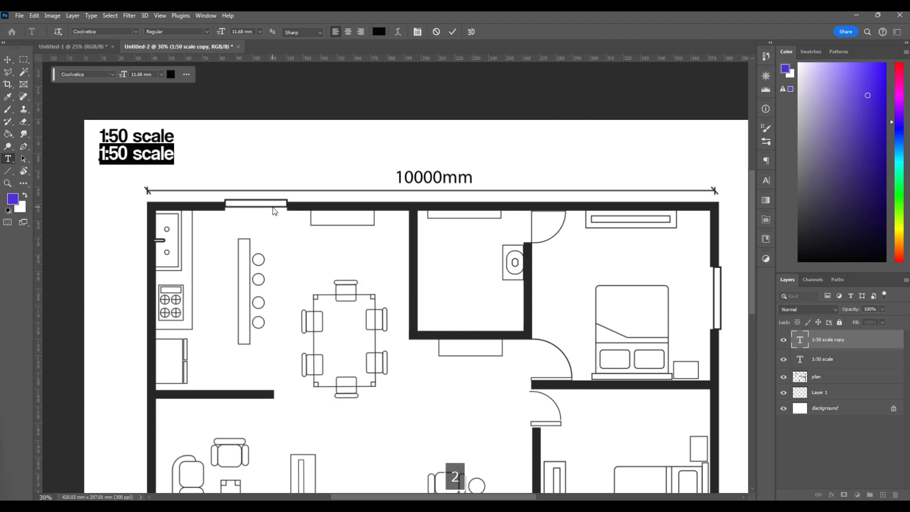
text(00)
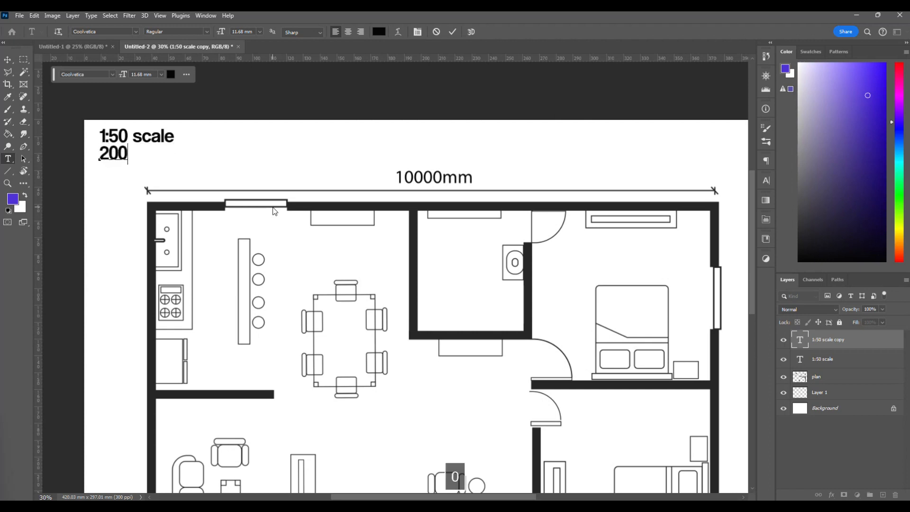
text(mm)
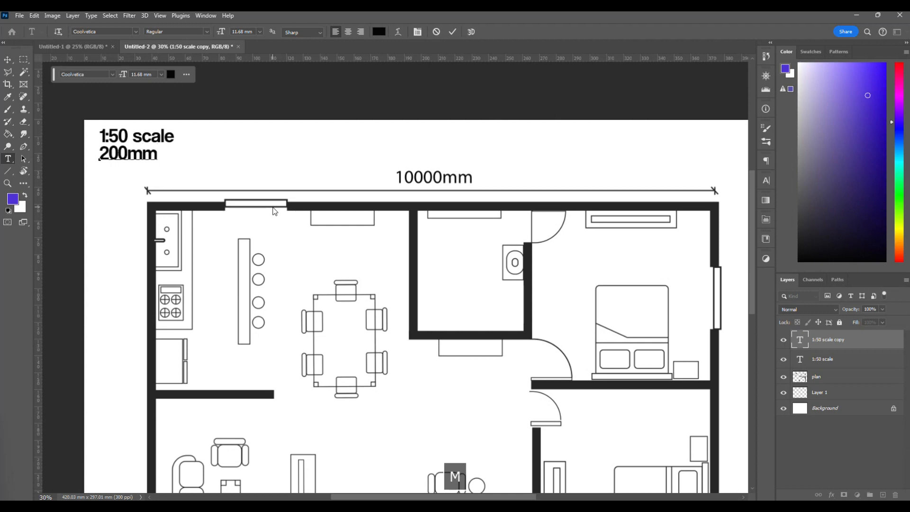
click(8, 60)
Try to shift the 200mm text below the scale label, and undo the moves.
drag(99, 152, 116, 160)
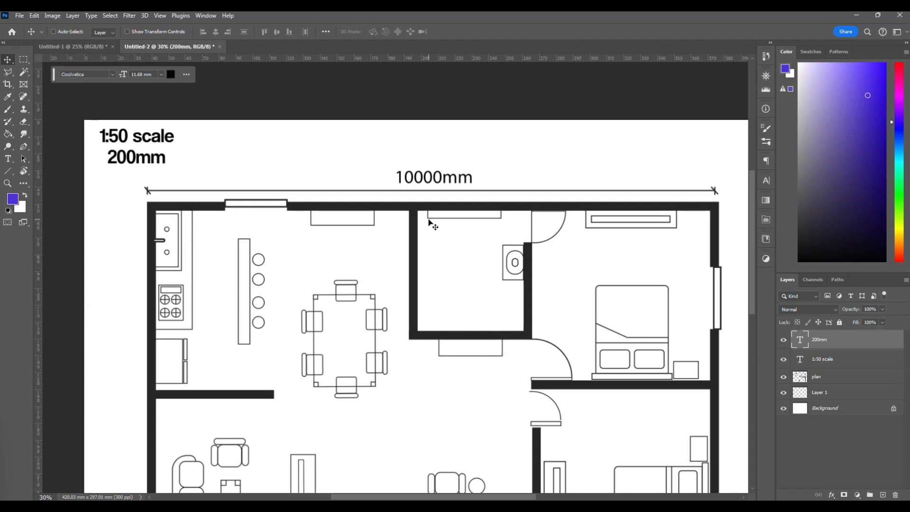
scroll(429, 222, down, 2)
scroll(429, 223, down, 3)
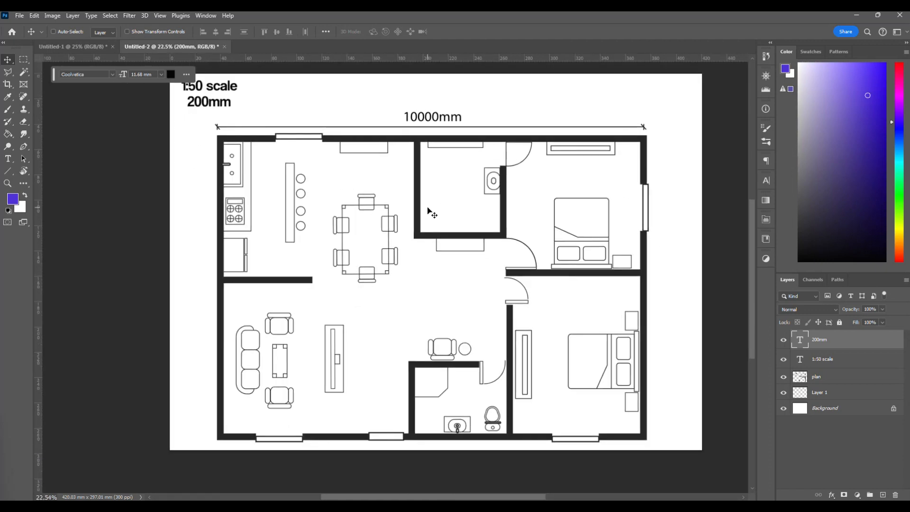
scroll(429, 212, up, 1)
drag(423, 166, 421, 187)
key(ctrl+z)
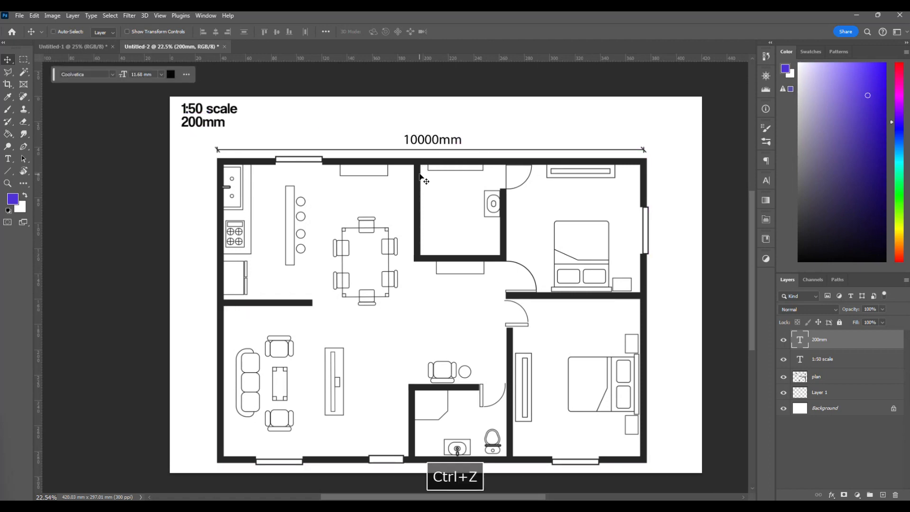
Select the plan layer and move it straight down to open a wide empty band above its 10000mm dimension.
right_click(420, 165)
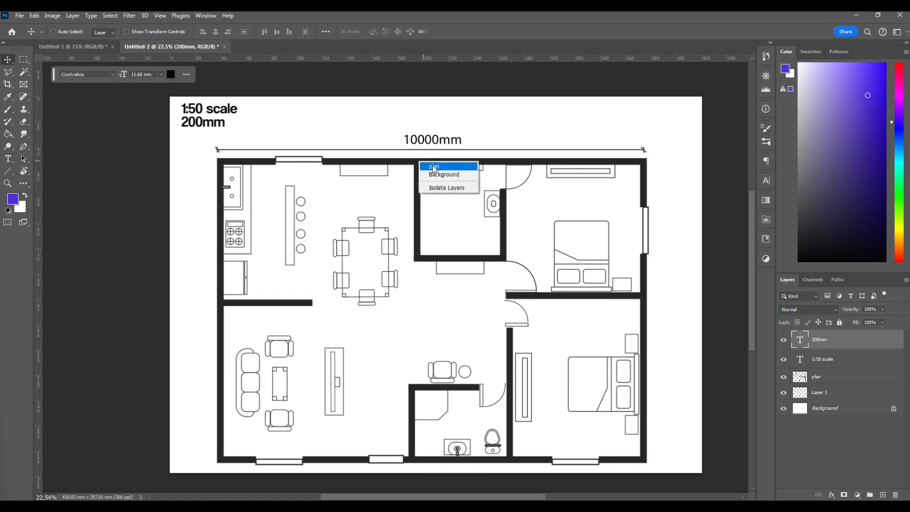
click(433, 166)
drag(419, 171, 421, 267)
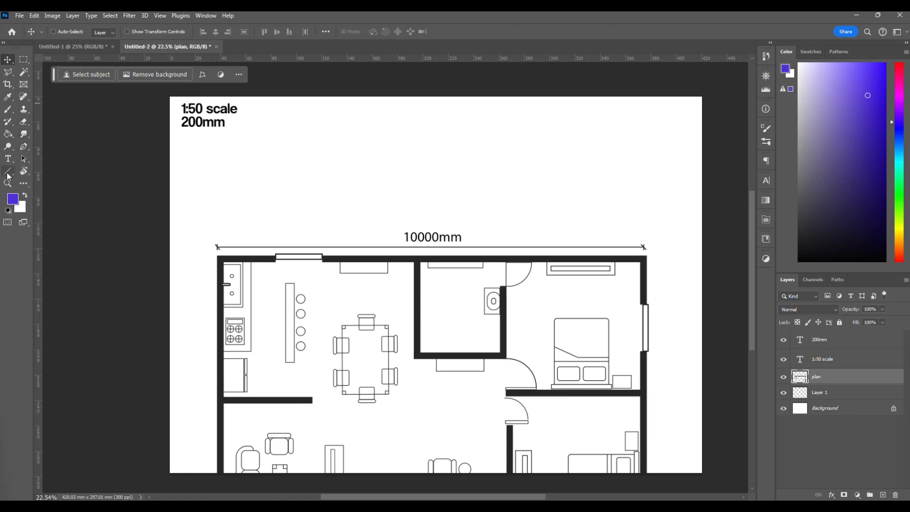
Draw a horizontal line about 306 mm long in the empty band above the plan's 10000mm dimension.
click(8, 171)
drag(225, 174, 612, 187)
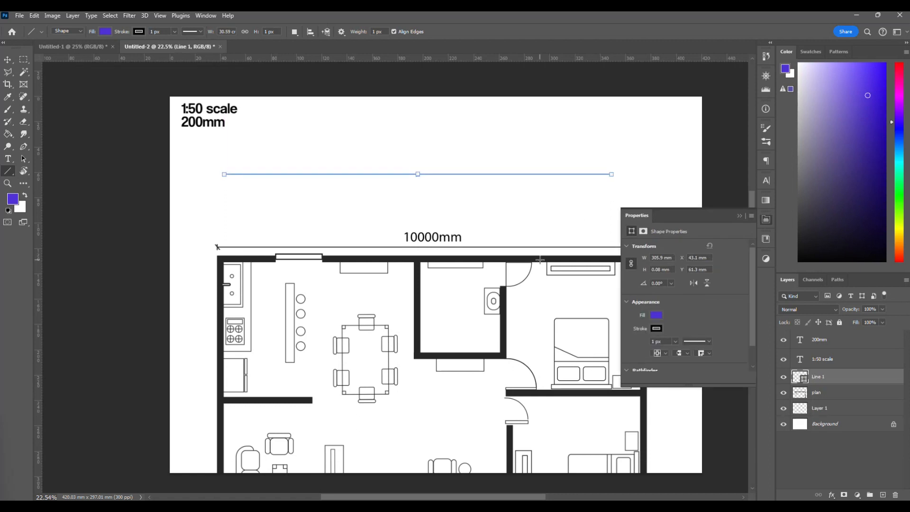
Set the reference line's width to 200 mm and move it horizontally to sit centred above the plan's 10000mm dimension.
click(7, 60)
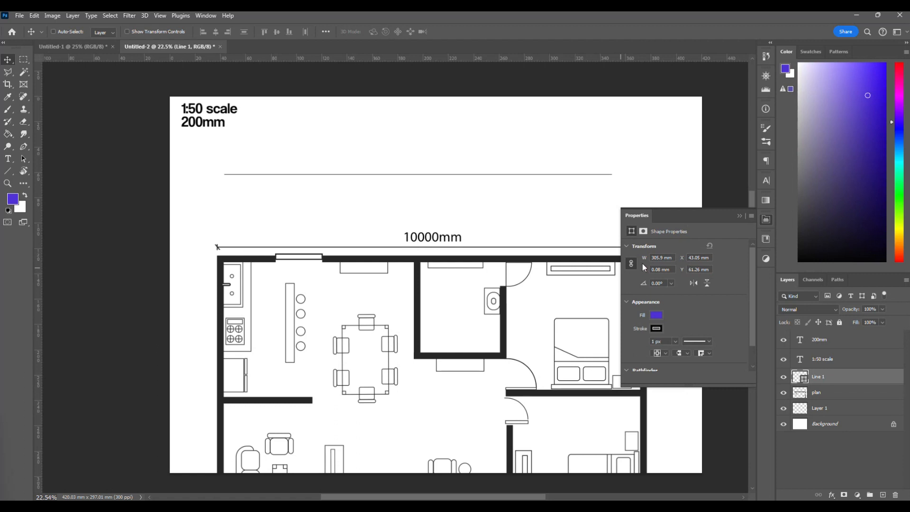
mouse_move(460, 189)
mouse_down()
mouse_move(455, 162)
mouse_move(446, 195)
mouse_move(444, 181)
mouse_up()
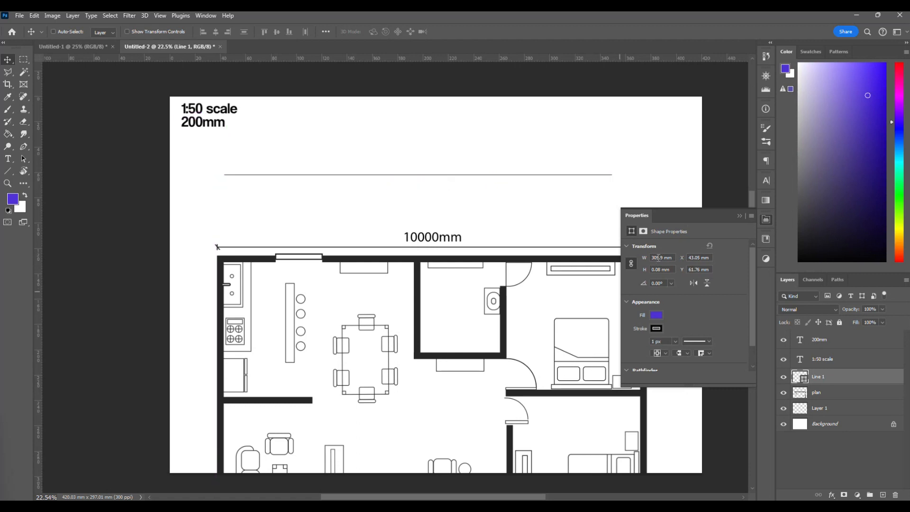
text(20)
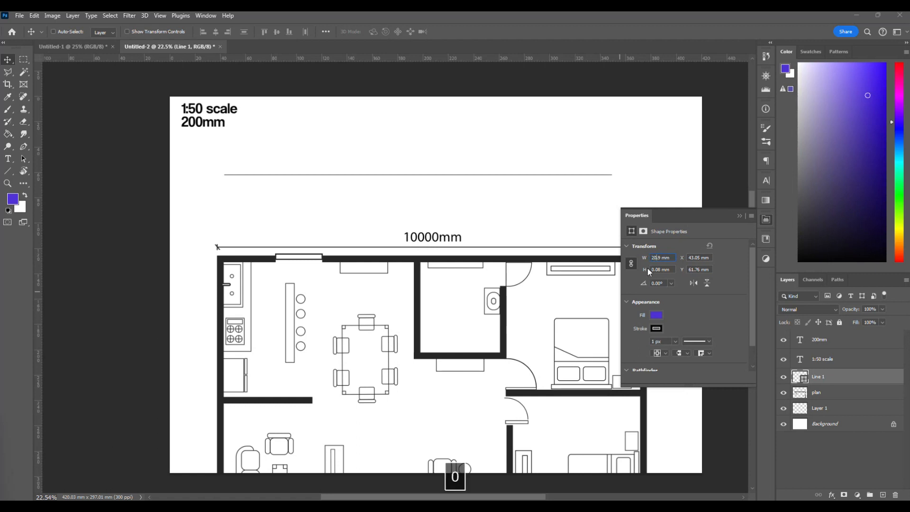
text(0)
key(Right)
key(Right)
key(BackSpace)
key(Return)
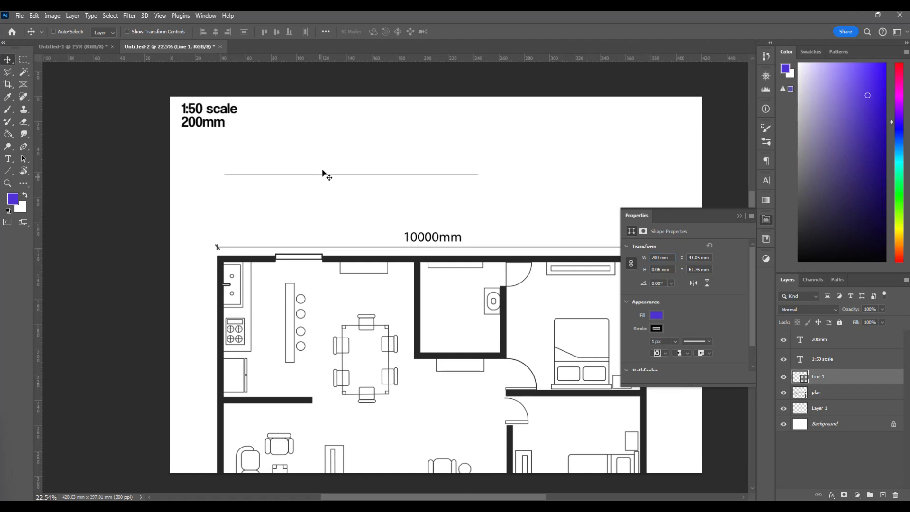
drag(322, 178, 441, 177)
click(736, 216)
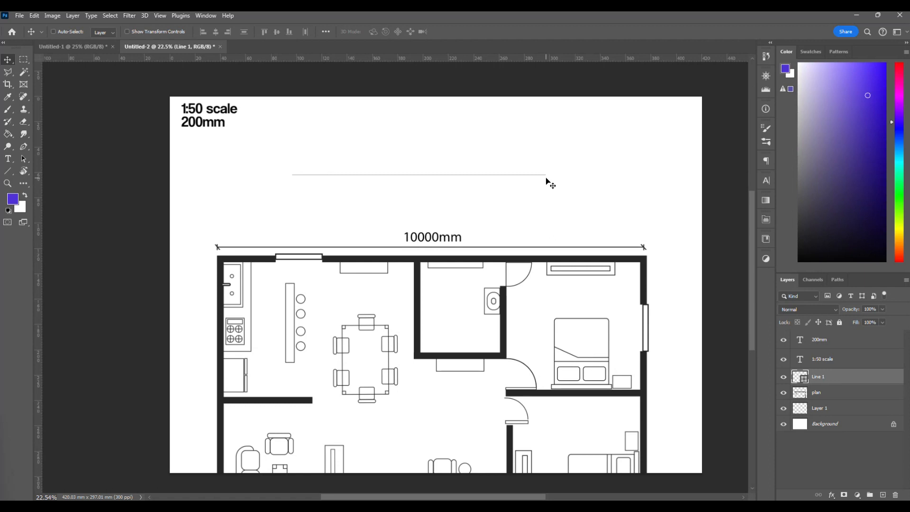
Select the plan layer and move it up until its 10000mm dimension sits at the reference line.
right_click(465, 262)
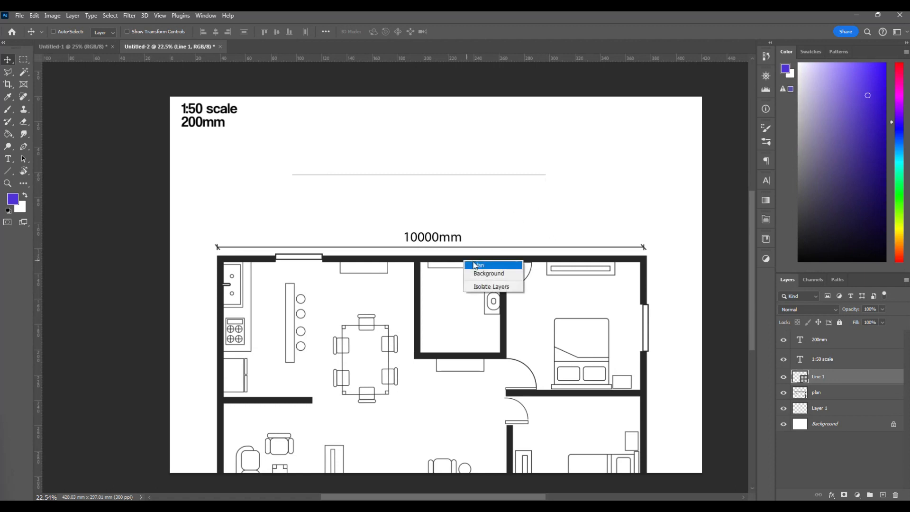
click(474, 264)
drag(429, 260, 433, 206)
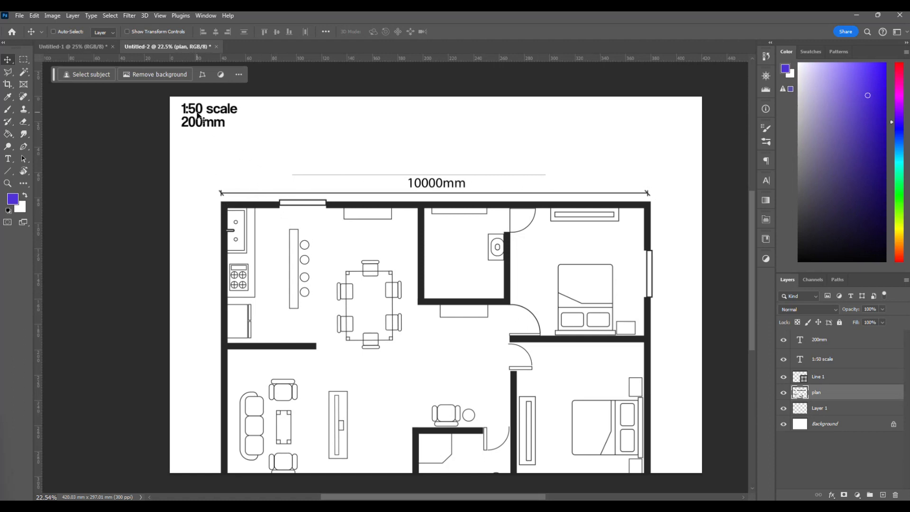
mouse_move(224, 207)
mouse_down()
mouse_move(297, 199)
mouse_move(297, 181)
mouse_move(294, 198)
mouse_move(267, 225)
mouse_move(221, 225)
mouse_up()
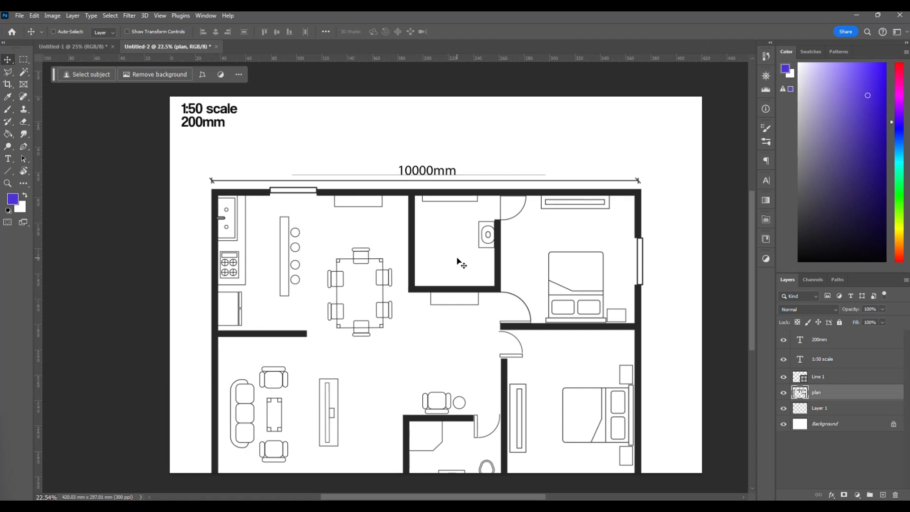
Free-transform the plan and shrink it proportionally until its 10000mm dimension roughly matches the reference line, undoing any accidental rotation.
key(ctrl+t)
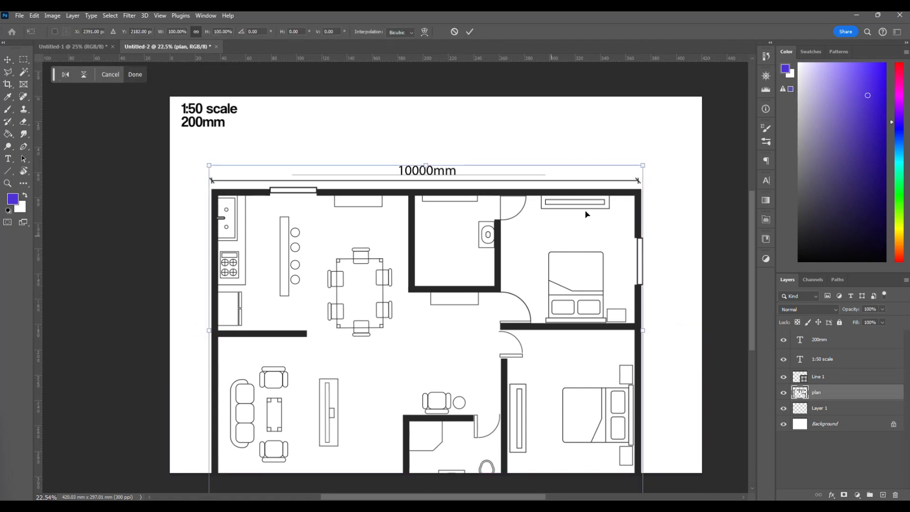
drag(541, 195, 546, 172)
drag(648, 142, 632, 205)
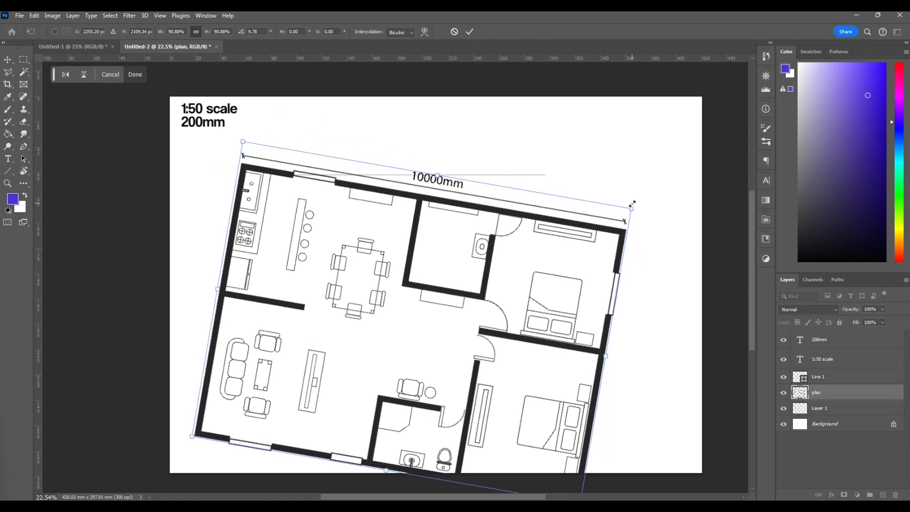
key(ctrl+z)
drag(515, 198, 573, 198)
drag(682, 161, 540, 179)
Fine-tune the plan's scale to 59.25% so both ends of its 10000mm dimension align with the reference line, and commit the transform.
scroll(522, 191, up, 4)
scroll(522, 190, up, 2)
scroll(540, 179, left, 5)
scroll(540, 179, left, 1)
drag(85, 129, 107, 141)
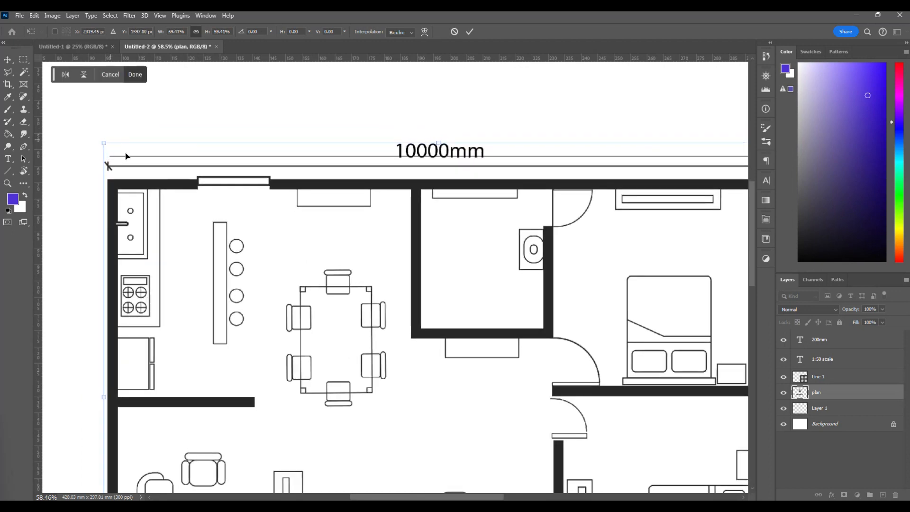
scroll(319, 225, right, 4)
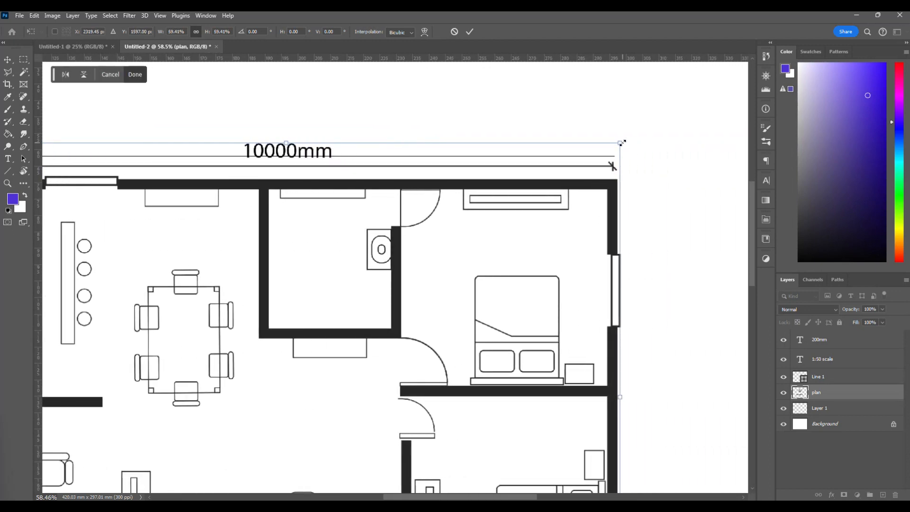
drag(621, 144, 619, 144)
scroll(632, 230, down, 3)
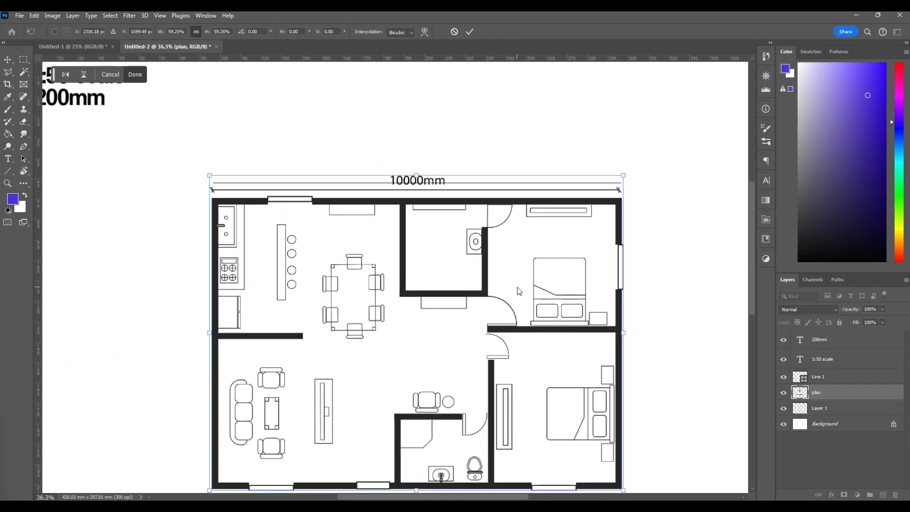
scroll(479, 289, down, 2)
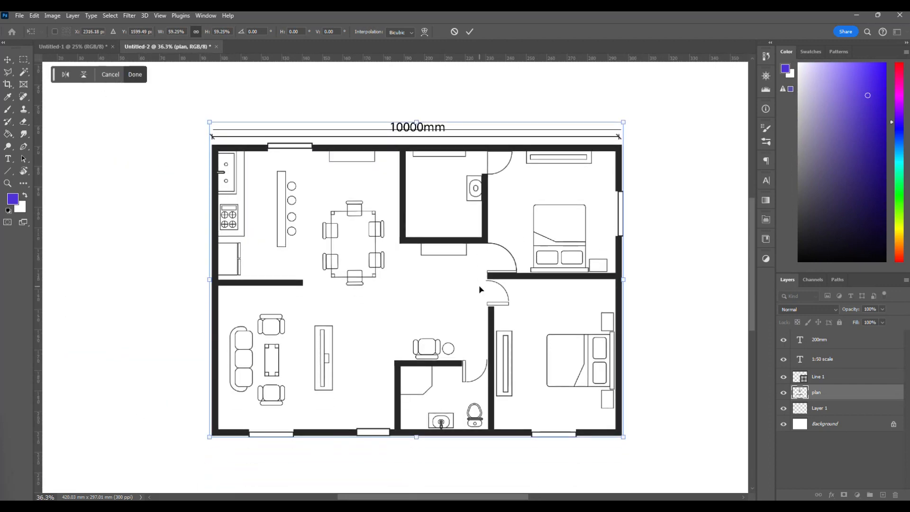
key(Return)
scroll(481, 290, down, 1)
scroll(332, 292, up, 2)
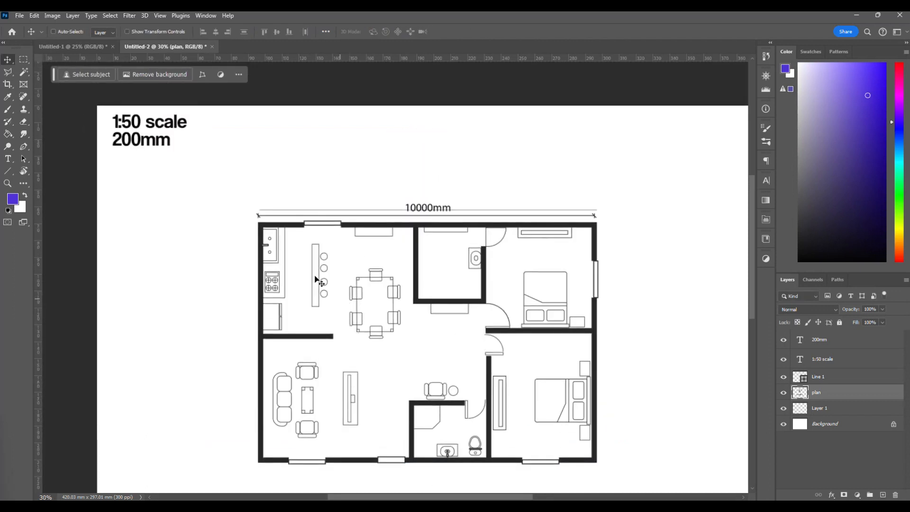
Move the plan clear of the reference line and delete the Line 1 layer.
drag(301, 232, 238, 205)
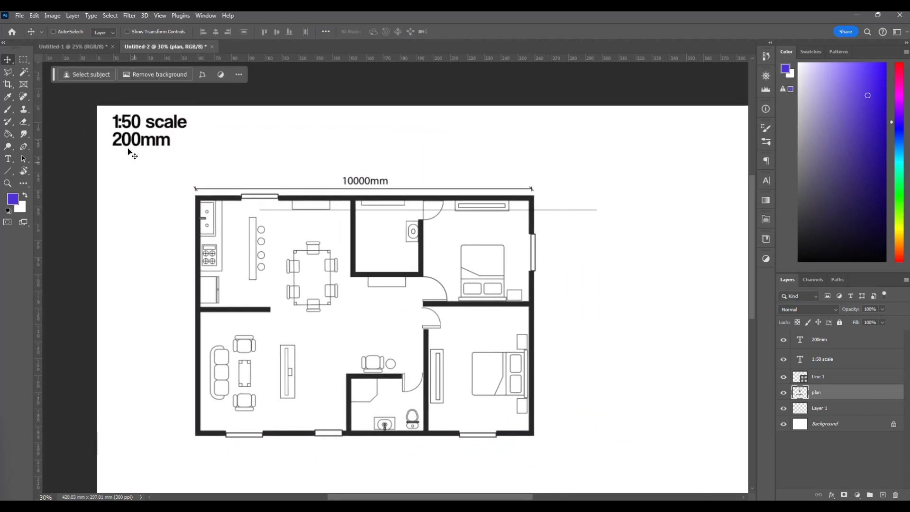
drag(316, 197, 267, 233)
drag(626, 258, 608, 245)
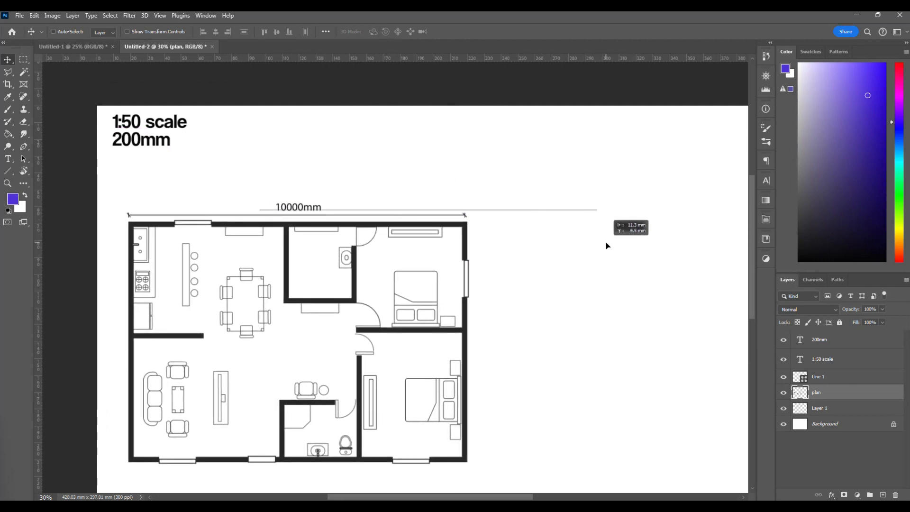
right_click(586, 210)
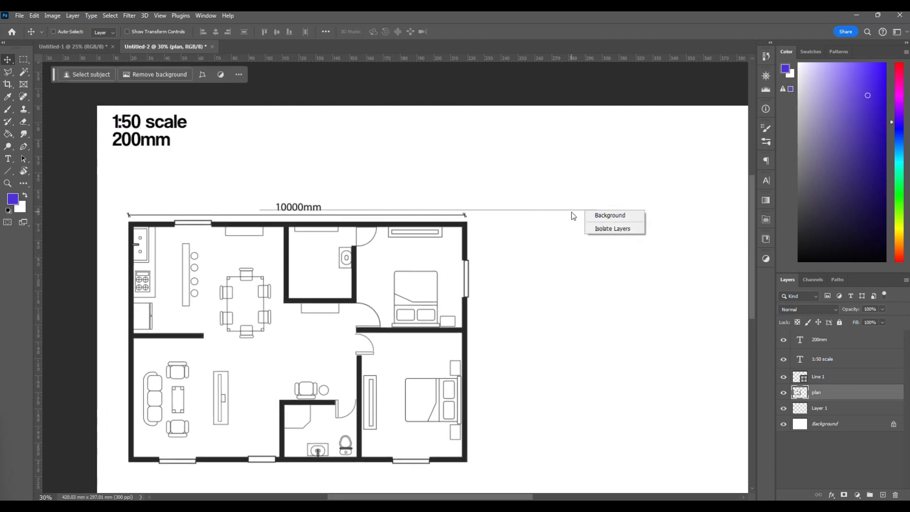
click(688, 344)
drag(836, 384, 895, 496)
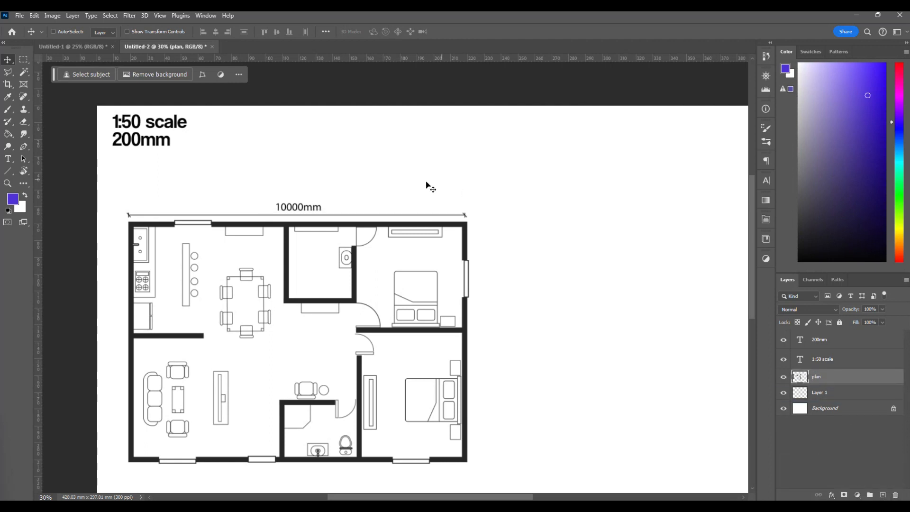
Move the plan up and to the right so it sits beside the text labels.
right_click(354, 227)
drag(338, 226, 397, 169)
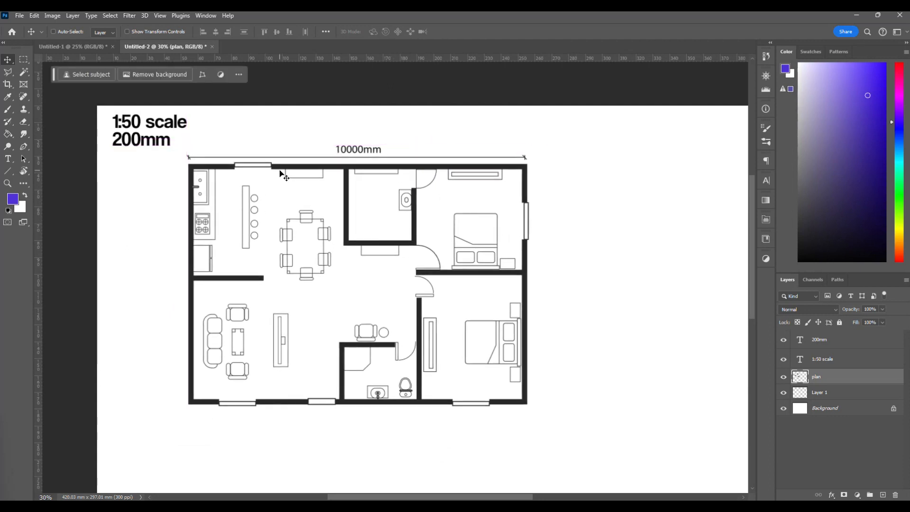
scroll(274, 254, down, 2)
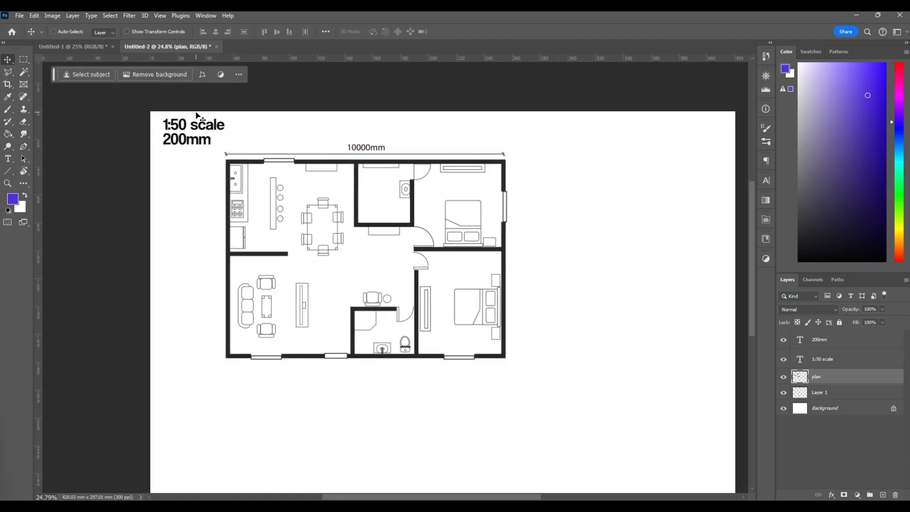
Select the 1:50 scale text and move it below the plan's lower-left corner.
right_click(178, 127)
click(193, 131)
drag(193, 131, 254, 382)
Select the 200mm text layer and delete it.
right_click(182, 146)
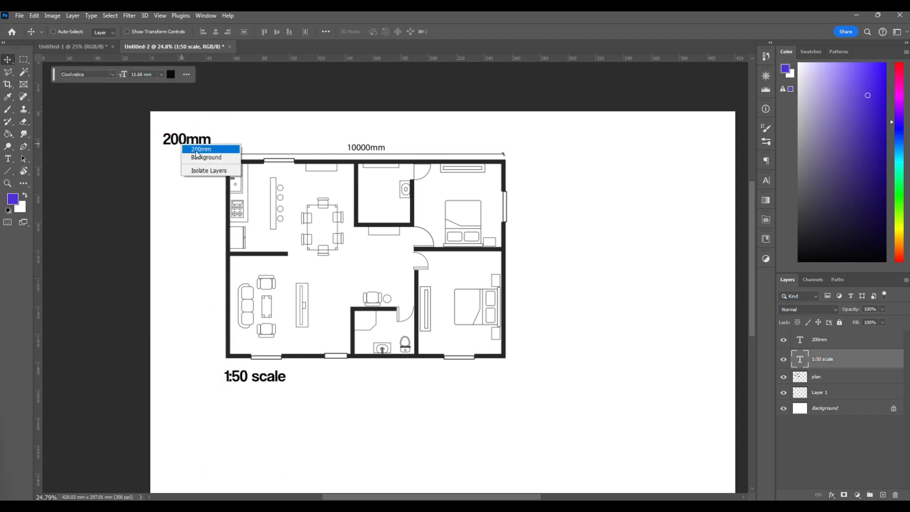
click(198, 150)
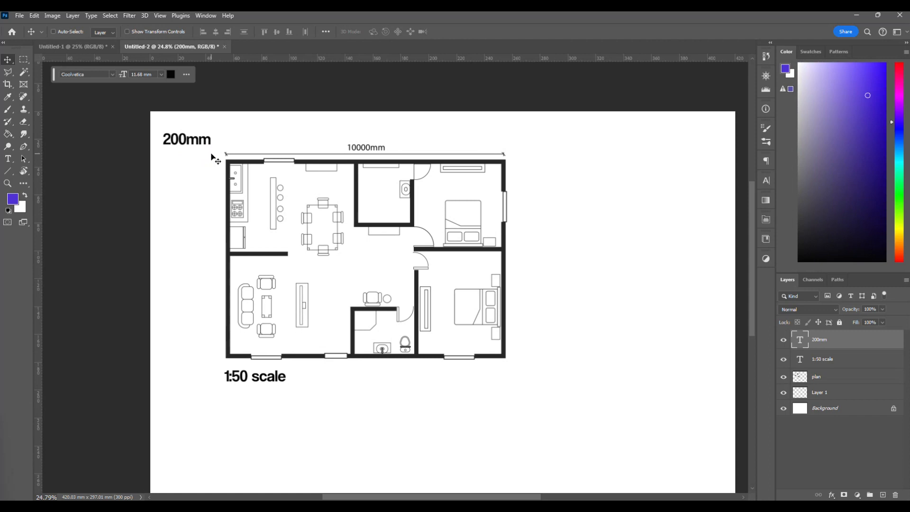
key(Delete)
scroll(240, 224, down, 3)
scroll(240, 224, up, 3)
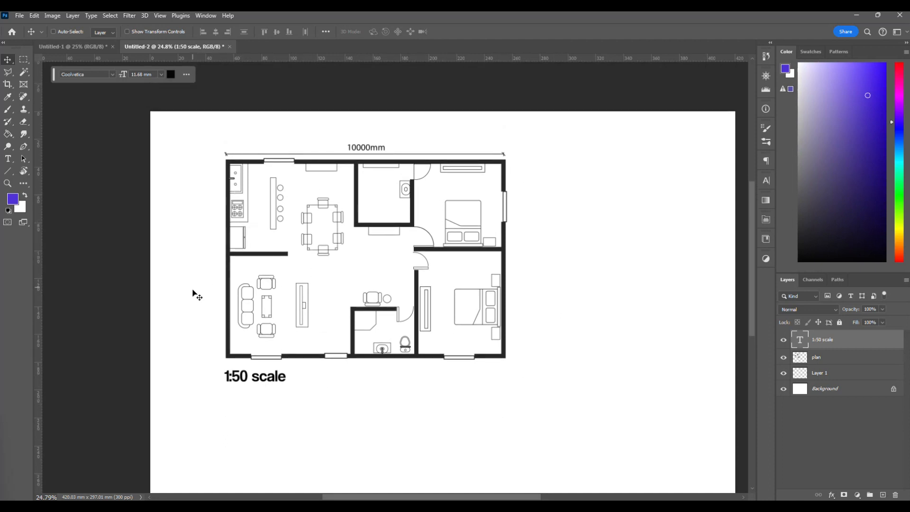
Move the 1:50 scale text above the plan's upper-left corner, over the 10000mm dimension.
scroll(194, 294, right, 2)
scroll(194, 295, left, 1)
scroll(195, 295, down, 1)
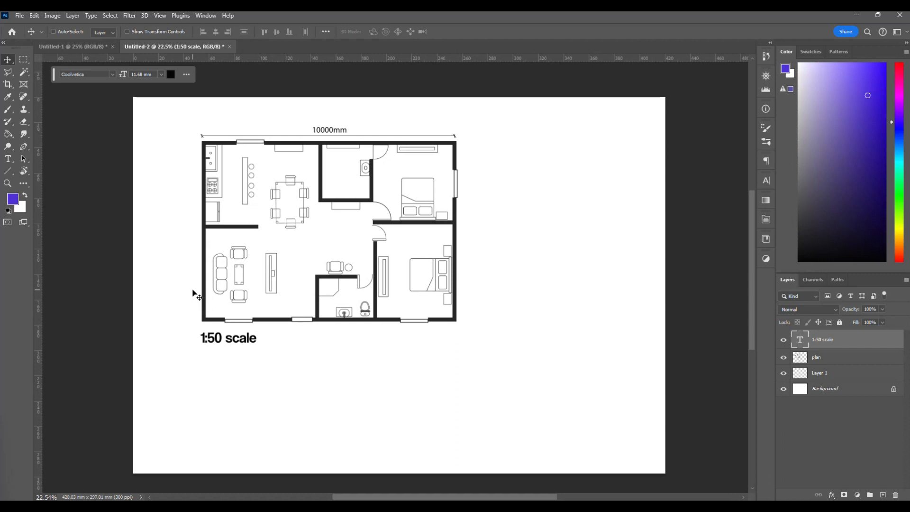
scroll(194, 294, right, 1)
scroll(192, 297, down, 1)
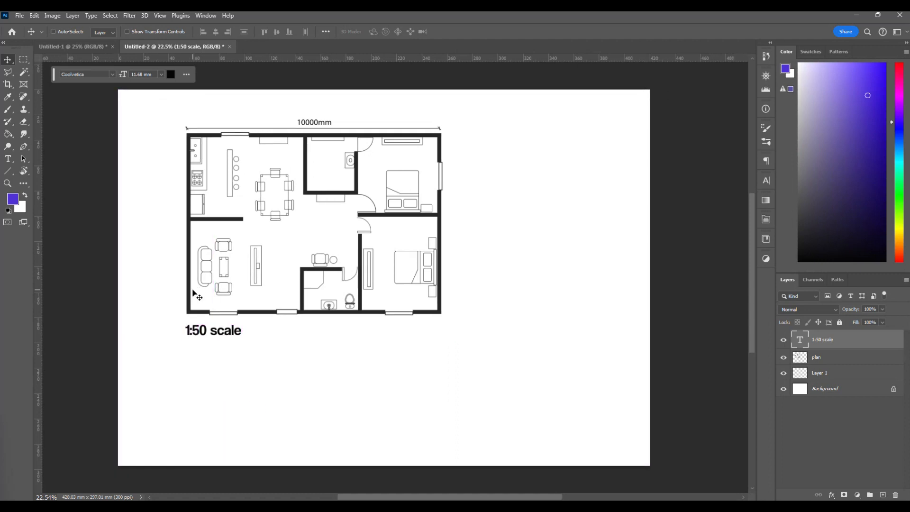
scroll(178, 287, up, 1)
scroll(174, 285, up, 1)
scroll(176, 256, up, 1)
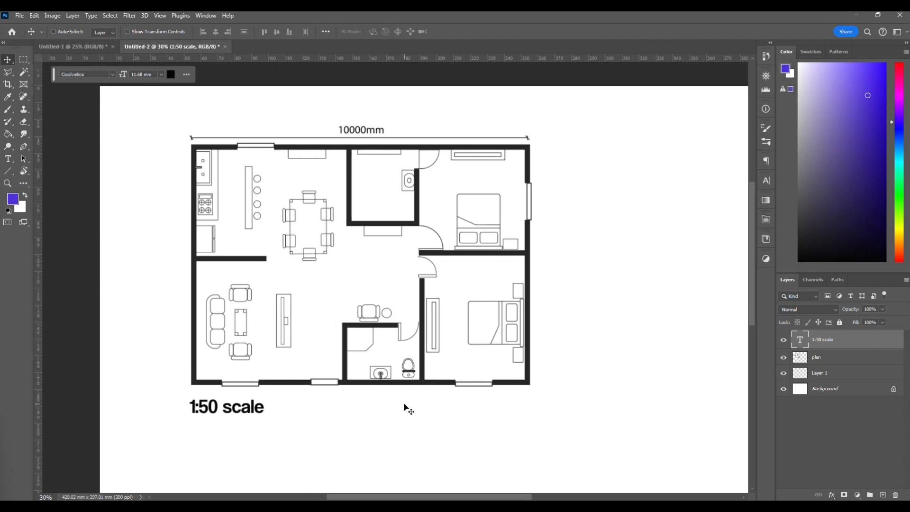
scroll(406, 409, down, 1)
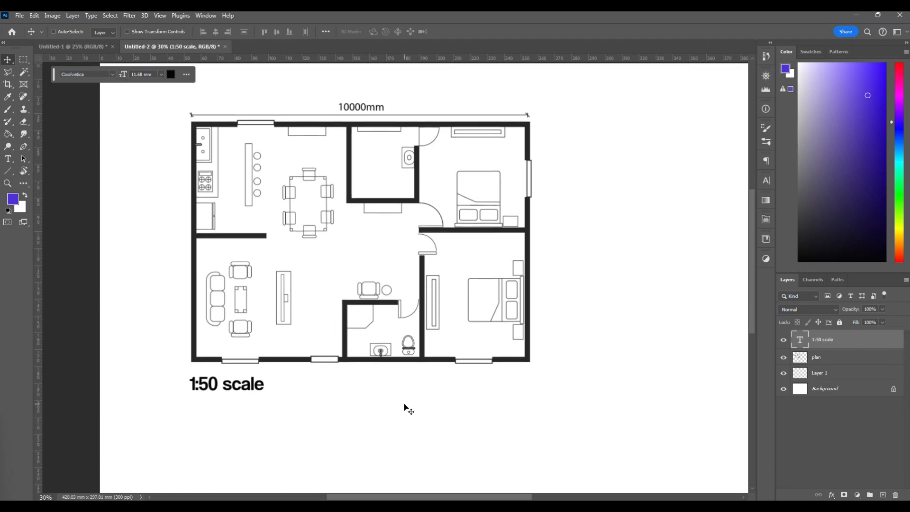
scroll(407, 408, right, 1)
scroll(406, 409, up, 1)
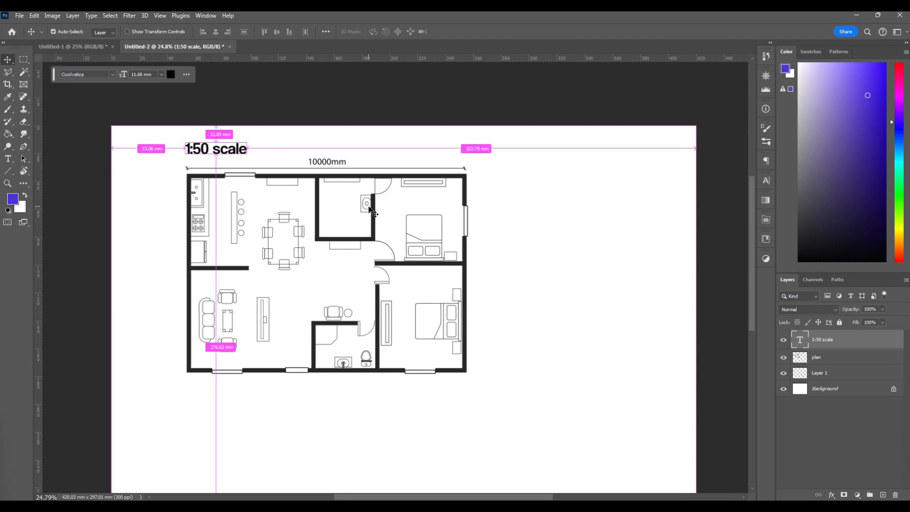
Examine the scaled plan's upper-right bedroom, its furniture, door and window linework up close.
scroll(381, 189, up, 5)
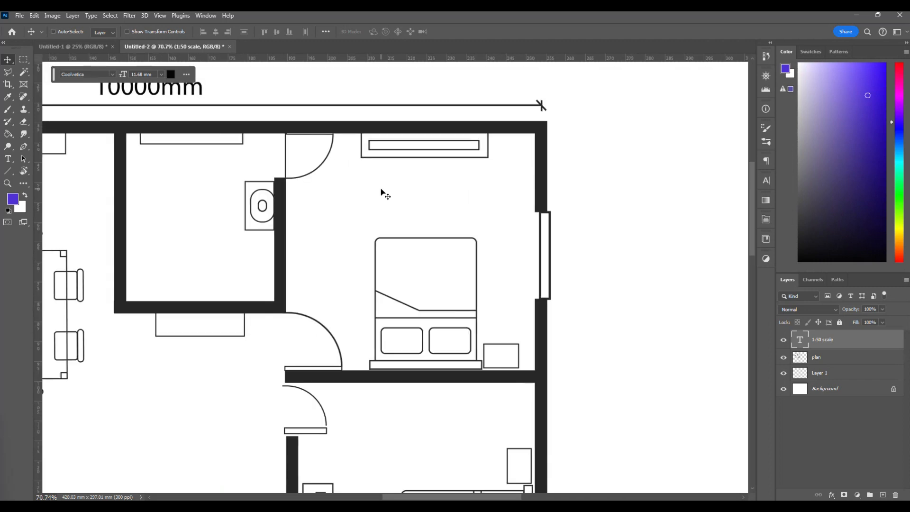
scroll(382, 218, up, 2)
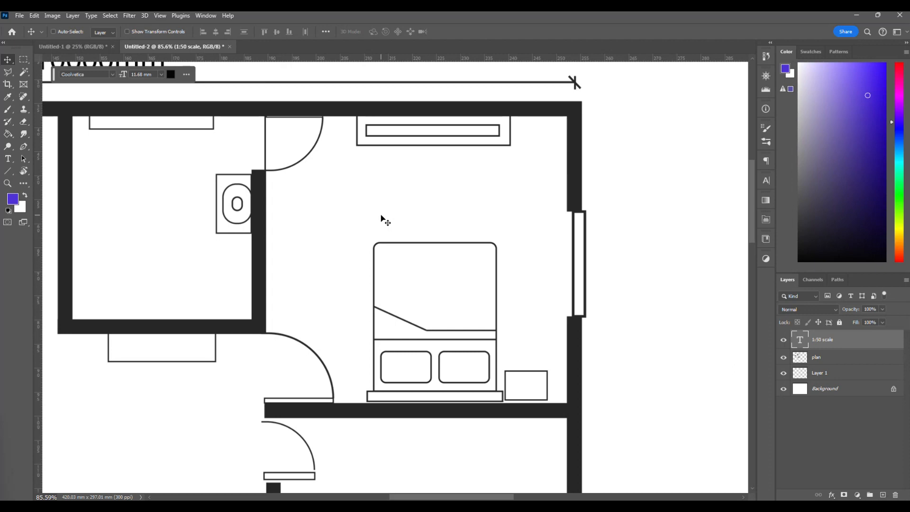
scroll(384, 219, down, 5)
scroll(382, 219, left, 1)
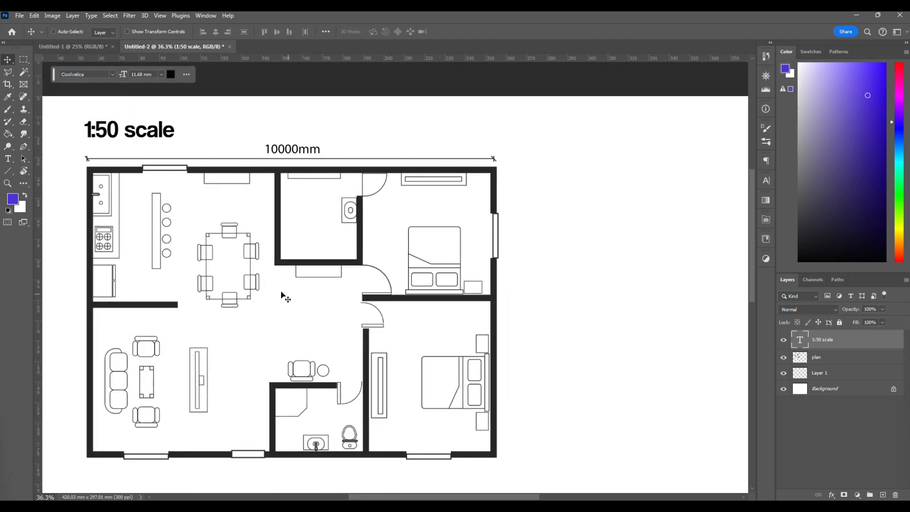
scroll(437, 204, up, 5)
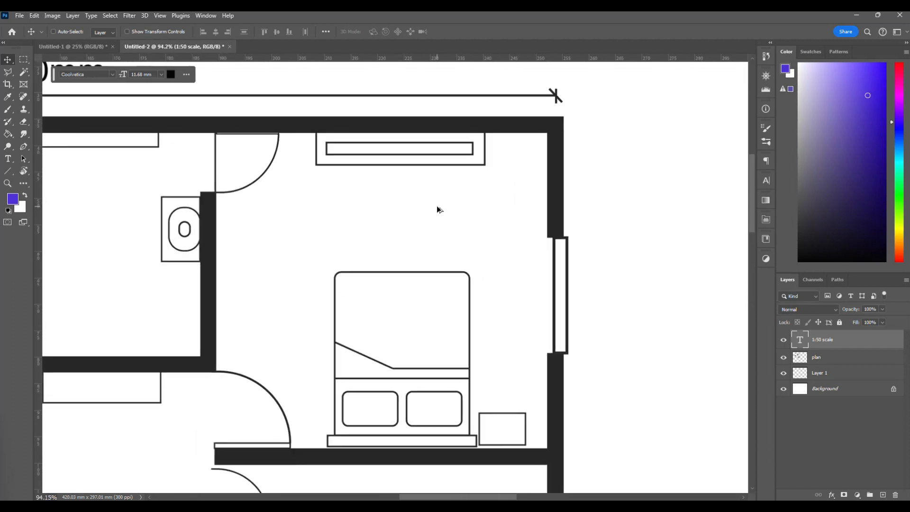
scroll(439, 211, up, 1)
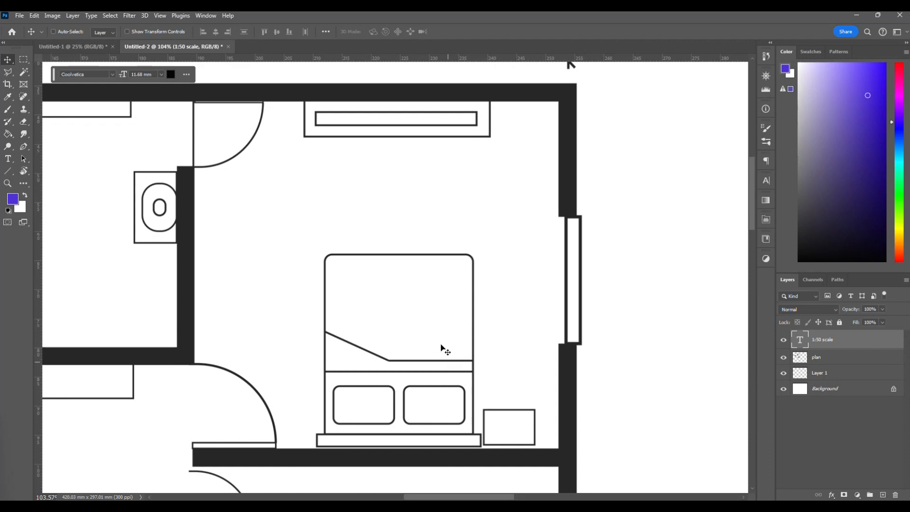
Switch to the Chrome browser and run a Google search for "texture image carpet".
click(289, 506)
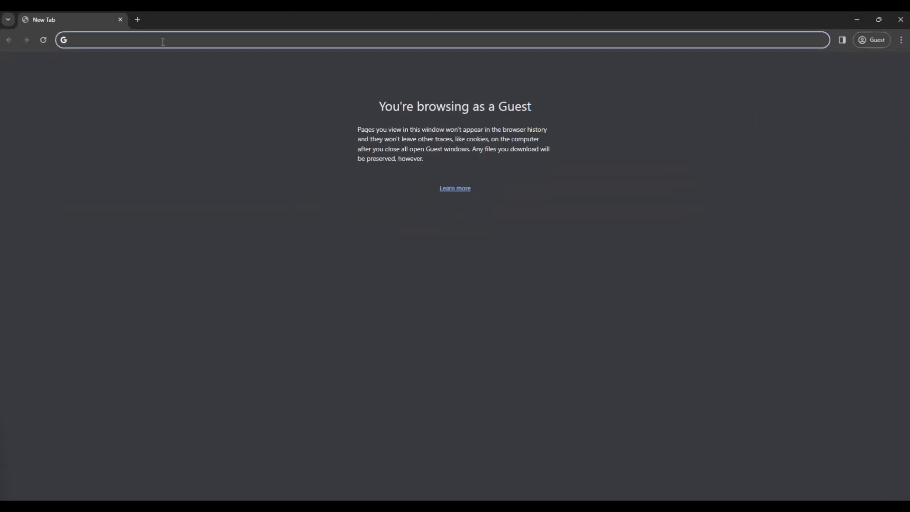
text(car)
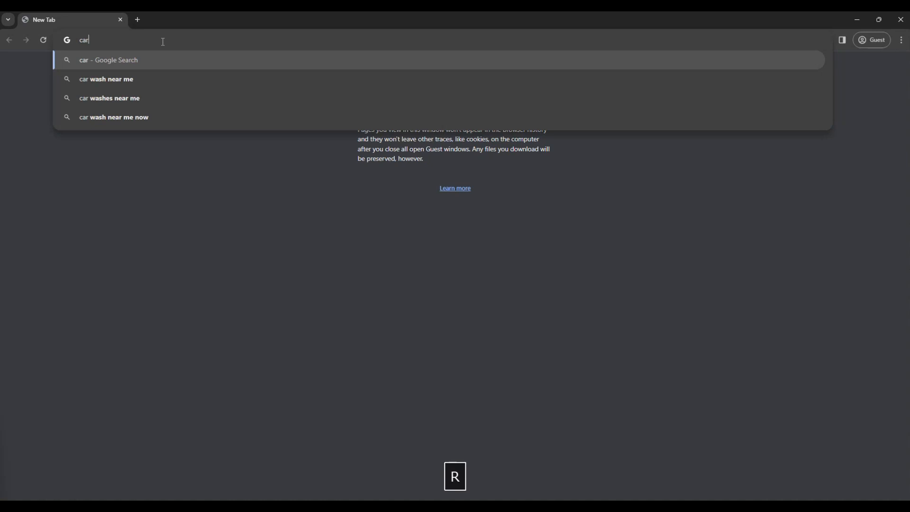
text(pet)
key(BackSpace)
key(BackSpace)
key(BackSpace)
key(BackSpace)
key(BackSpace)
key(BackSpace)
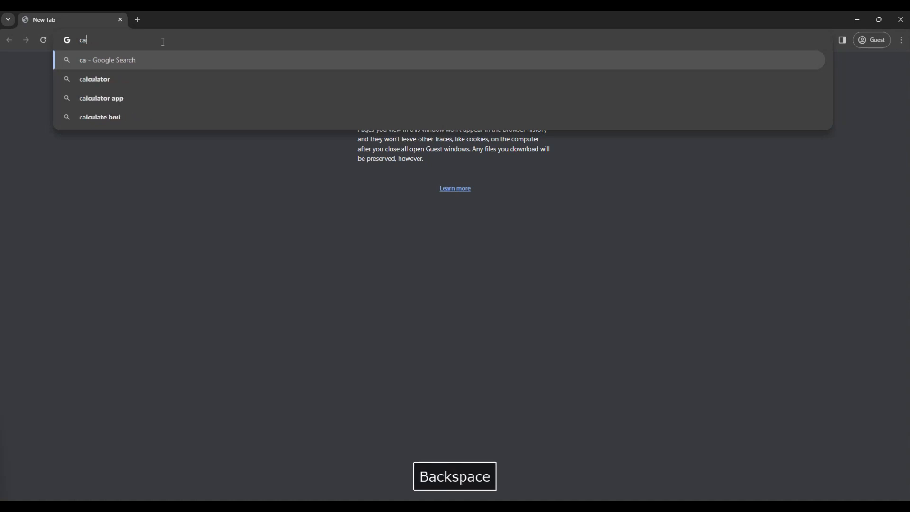
text(text)
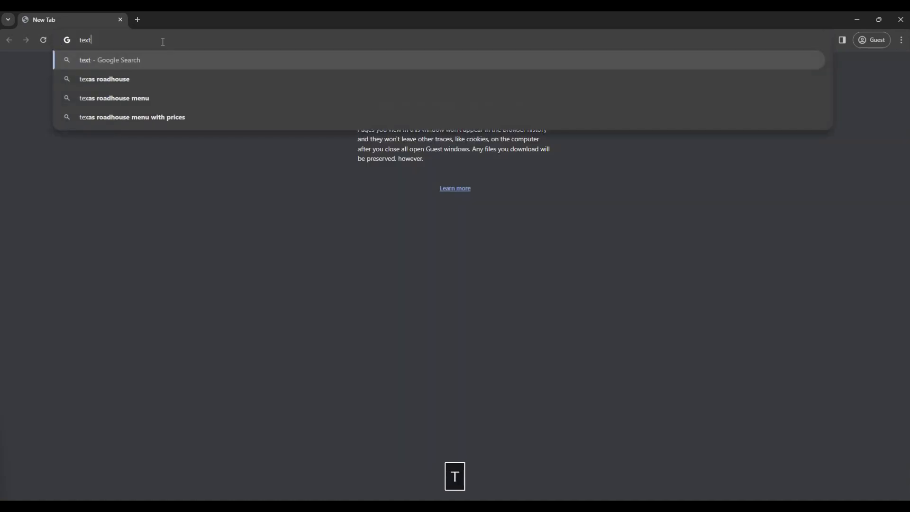
text(ure image )
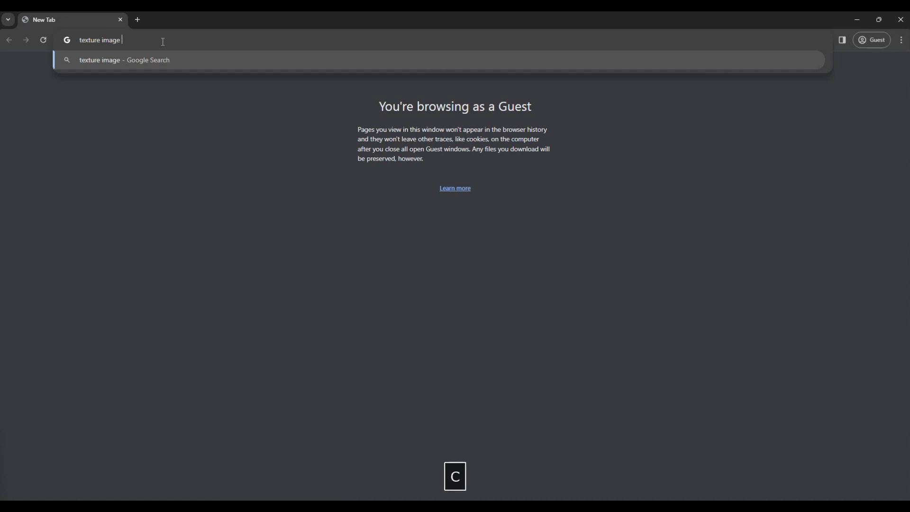
text(carpet)
key(Return)
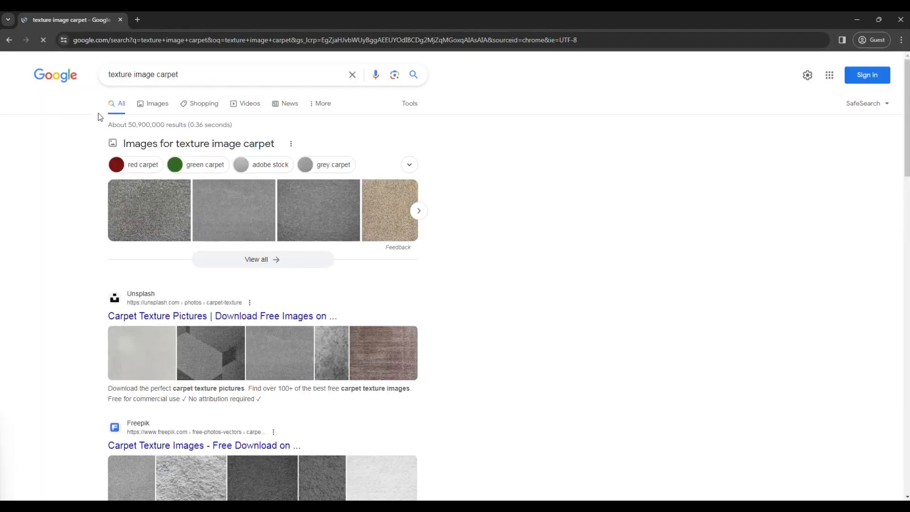
Browse the image results for the carpet texture, open the beige iStock carpet picture and copy that image.
click(161, 104)
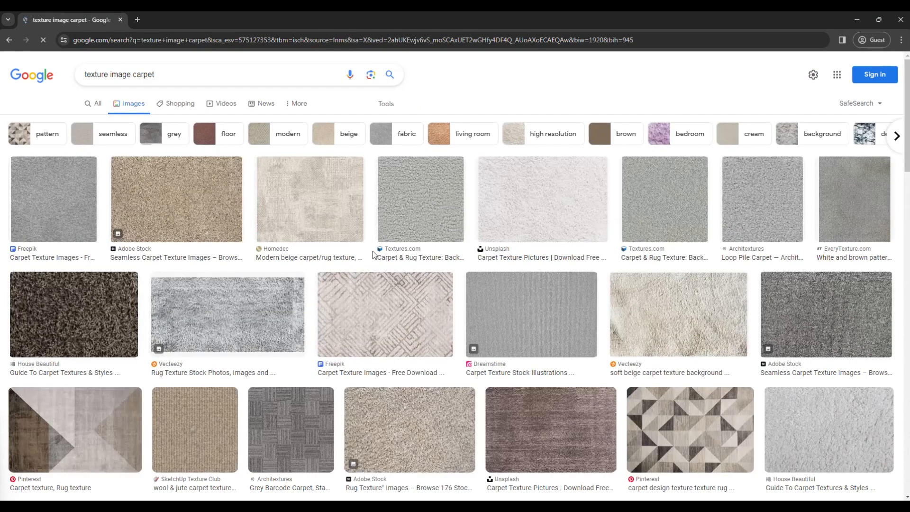
scroll(421, 228, down, 1)
scroll(420, 229, down, 4)
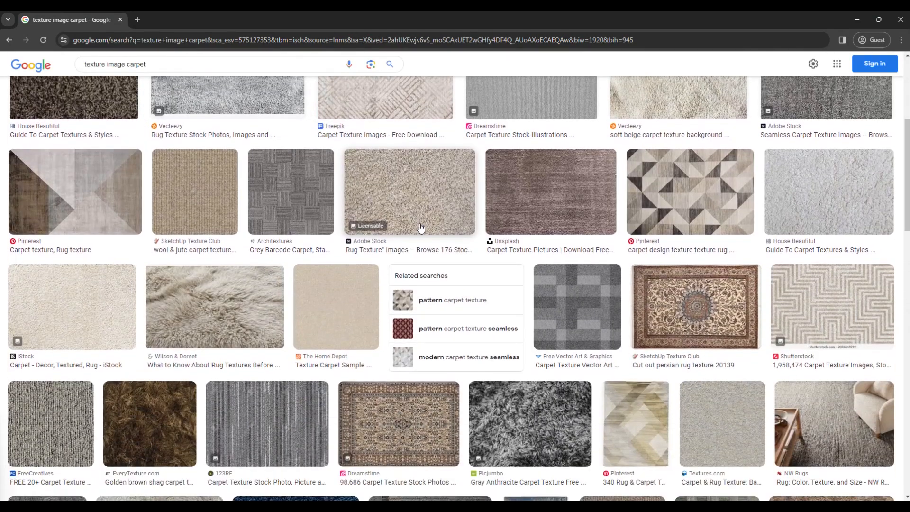
scroll(421, 228, down, 1)
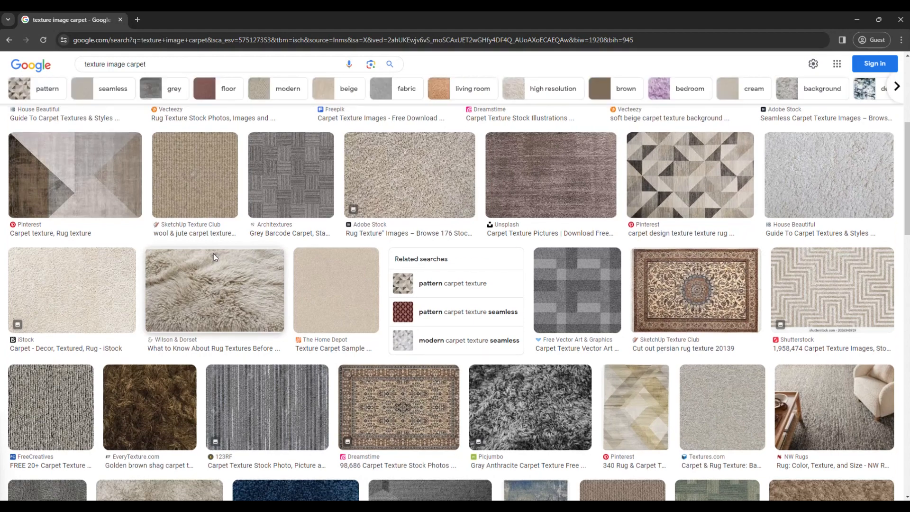
click(95, 265)
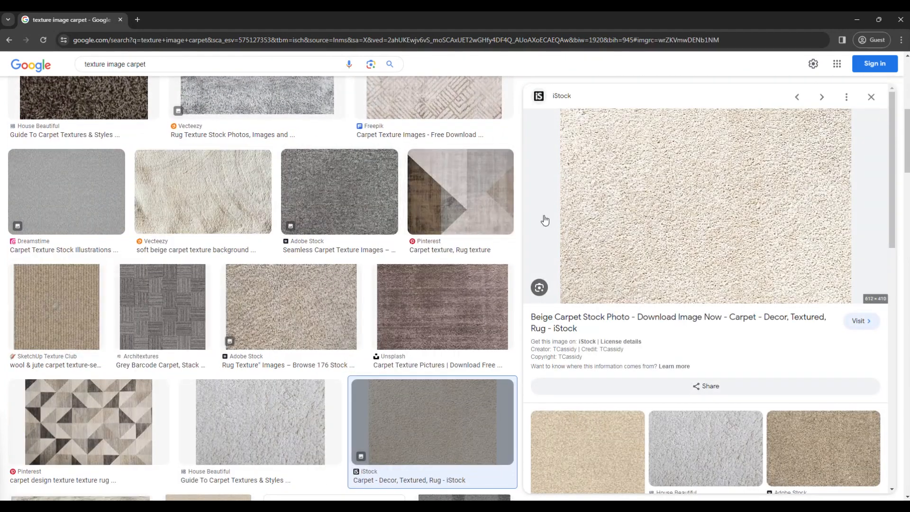
right_click(629, 204)
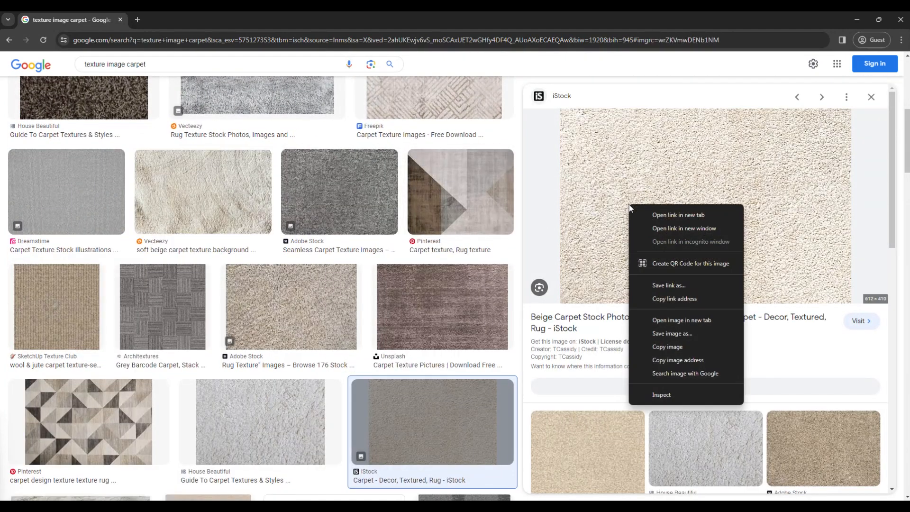
click(683, 346)
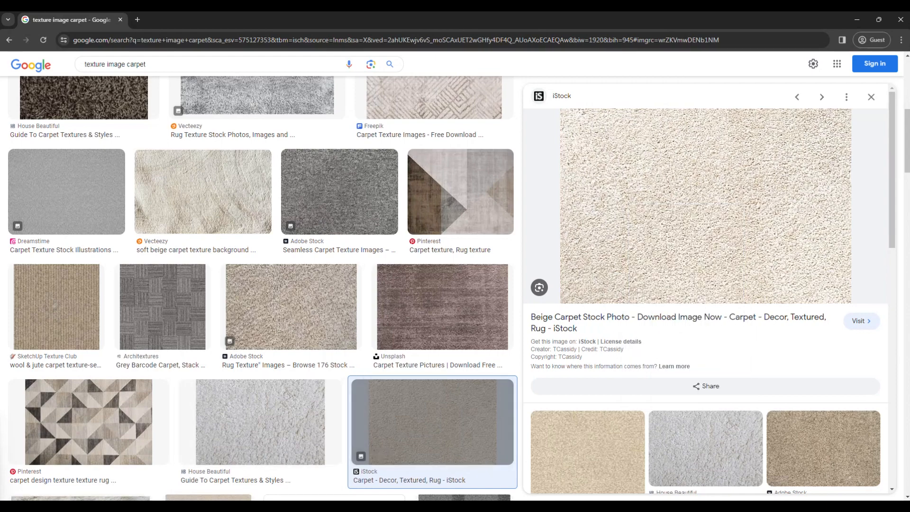
Switch back to Photoshop, paste the beige carpet image and place it roughly over the middle of the upper-right bedroom.
click(246, 508)
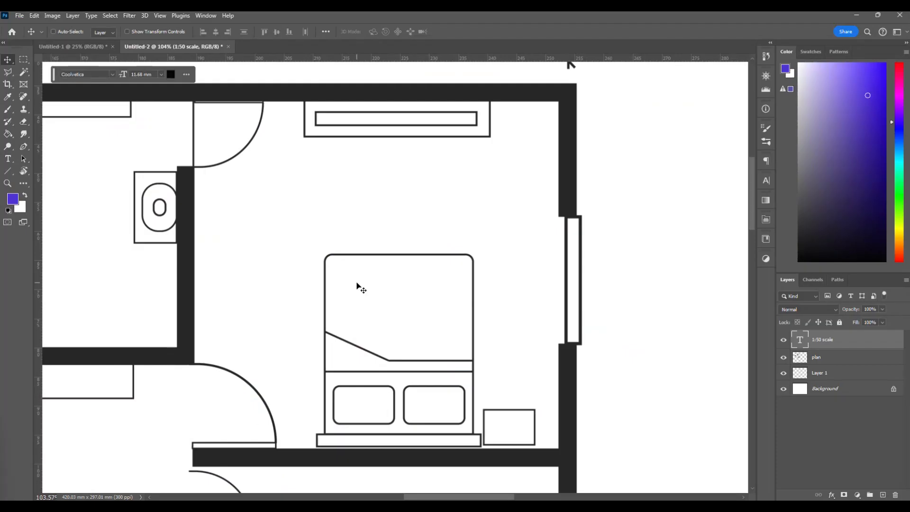
key(ctrl+v)
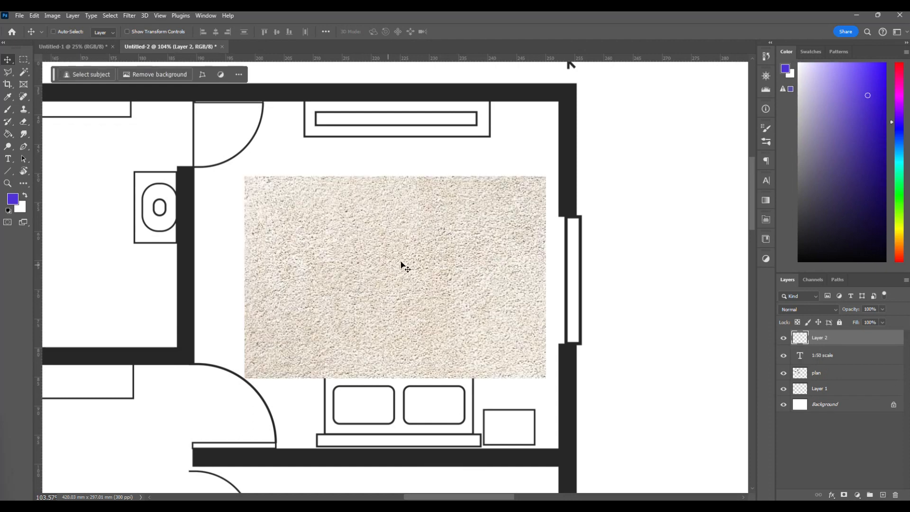
drag(418, 259, 402, 230)
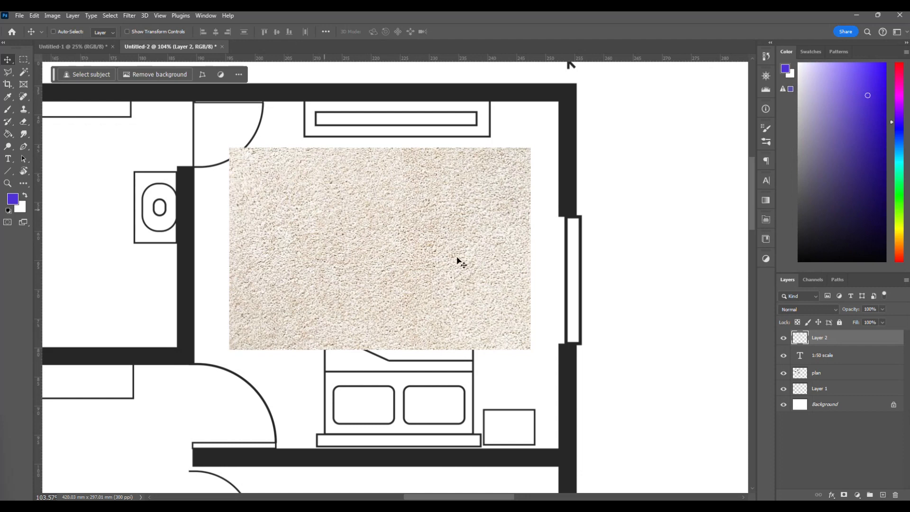
mouse_move(408, 234)
mouse_down()
mouse_move(394, 319)
mouse_move(413, 239)
mouse_up()
Rename the pasted texture's layer as carpet.
double_click(819, 338)
text(carpet)
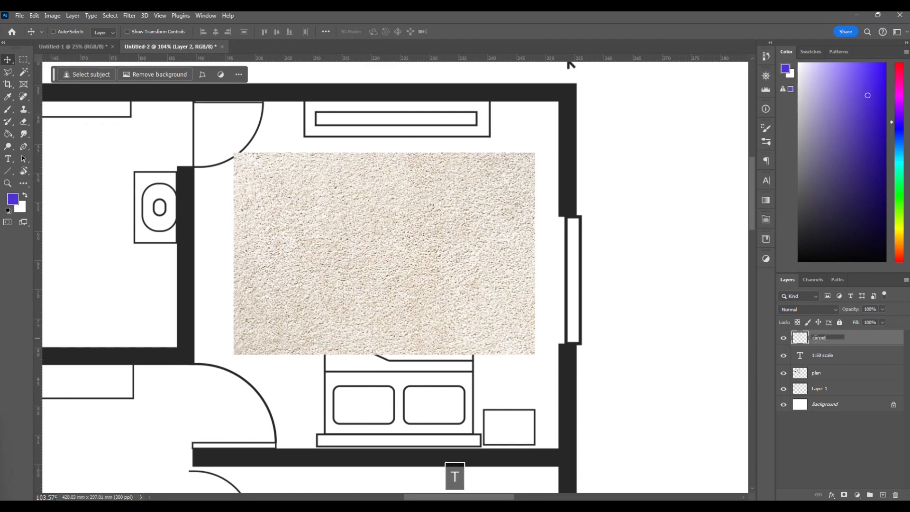
key(Return)
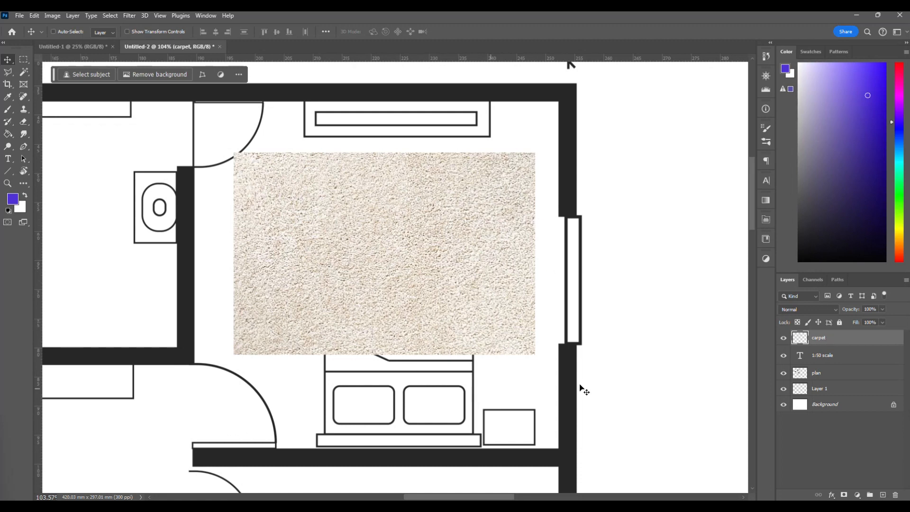
Reorder the carpet layer directly beneath the plan layer so the bed linework lies over the texture.
drag(832, 339, 834, 381)
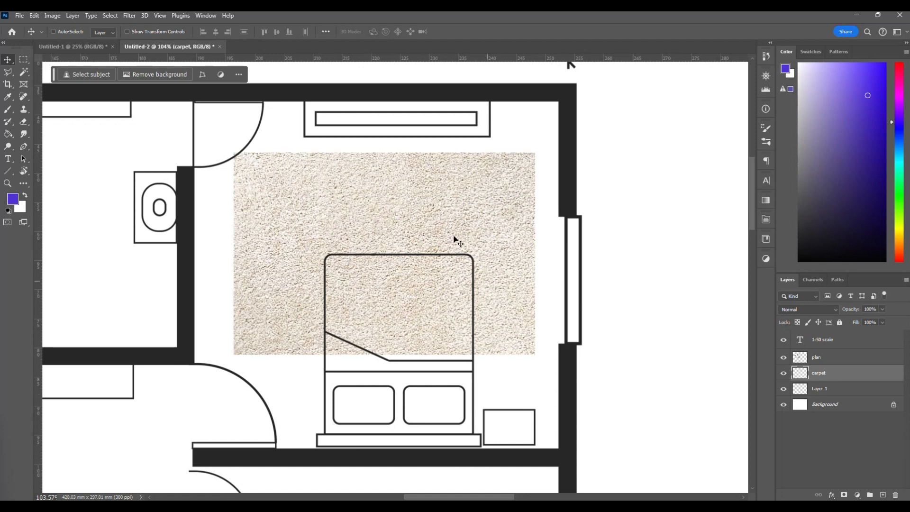
scroll(404, 297, left, 2)
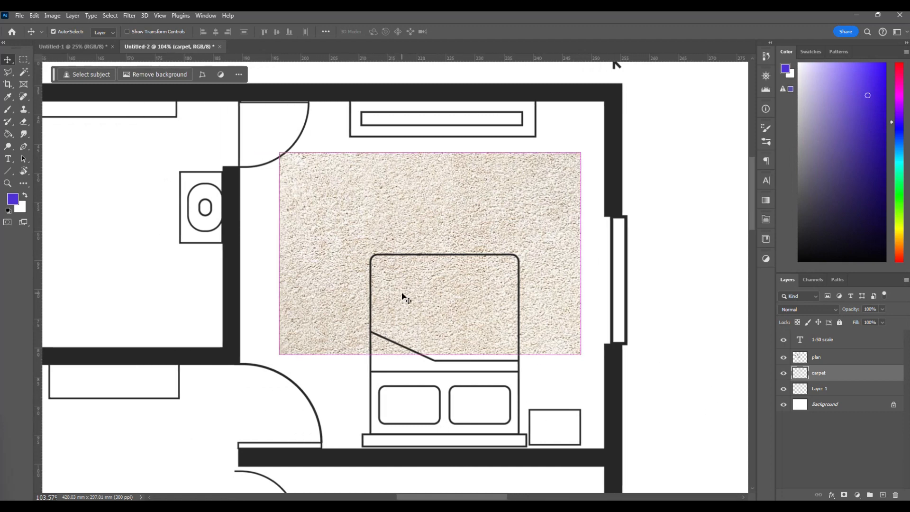
scroll(403, 298, down, 3)
scroll(404, 298, up, 3)
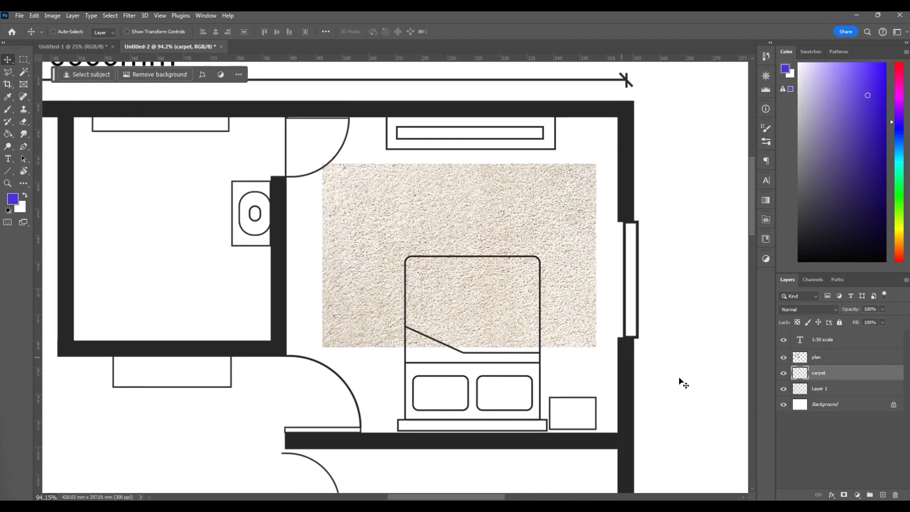
Shift the plan slightly to the left and fully lock its layer, testing the lock with a move attempt.
click(868, 359)
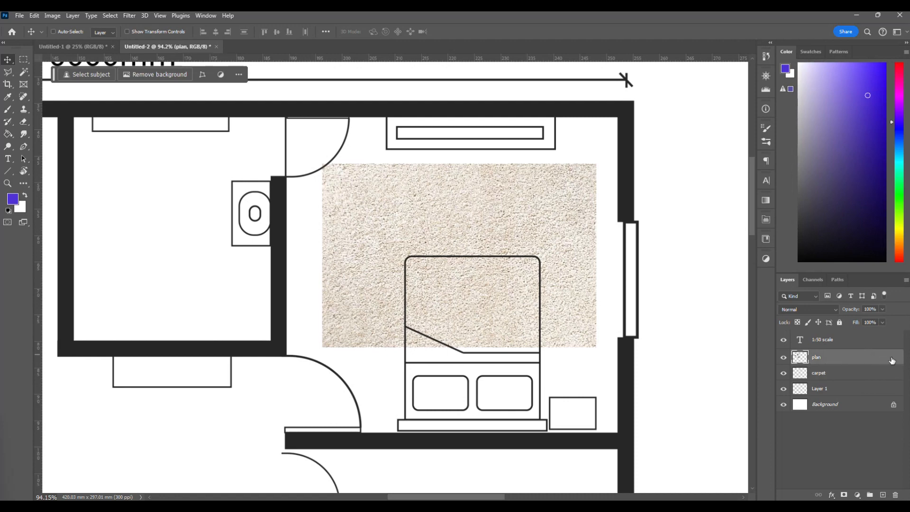
mouse_move(622, 364)
mouse_down()
mouse_move(641, 363)
mouse_move(622, 364)
mouse_move(625, 375)
mouse_up()
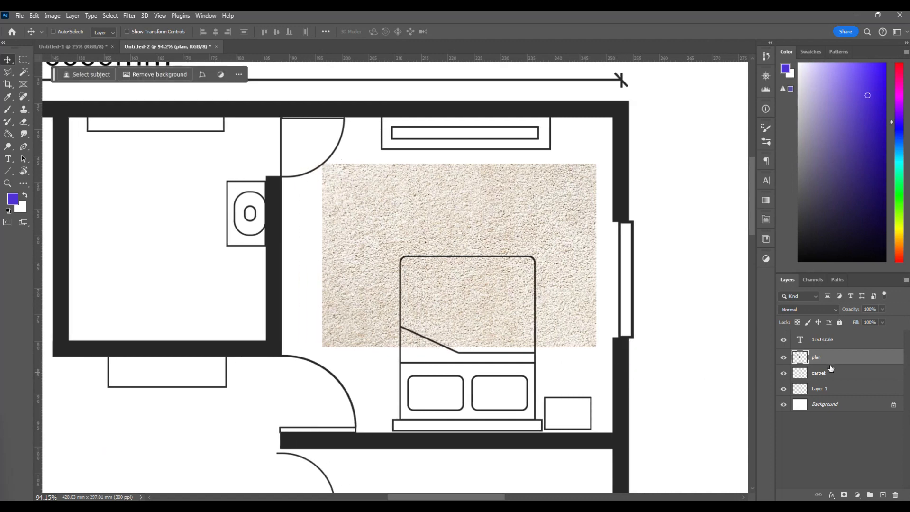
click(841, 323)
click(658, 380)
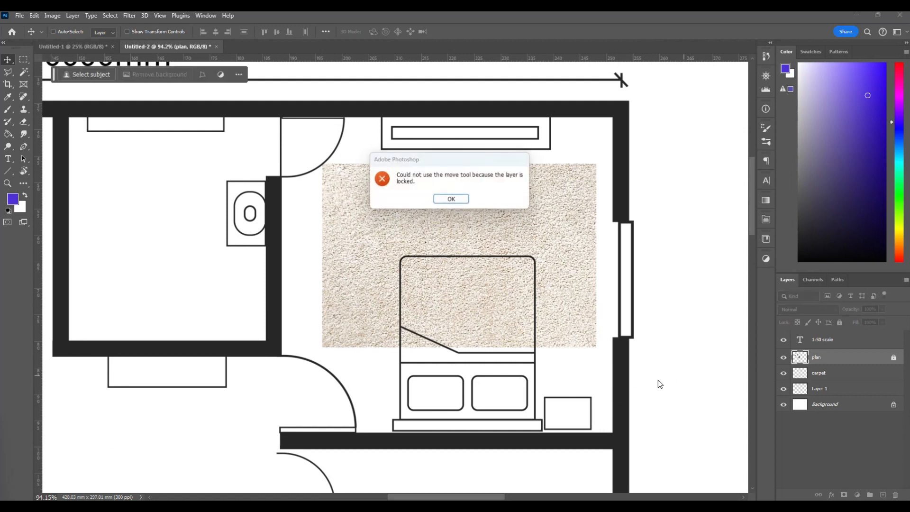
click(451, 200)
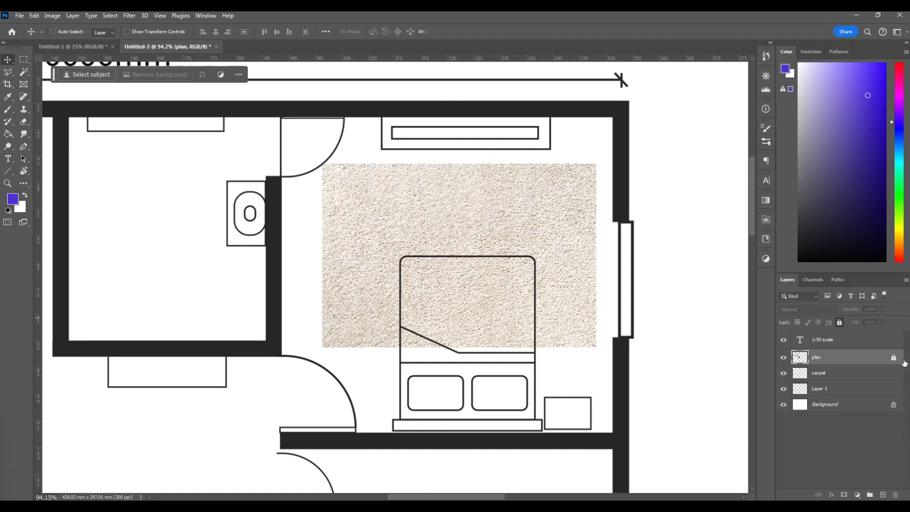
Move the carpet texture into the bedroom's upper-left corner, aligned with the inner edges of the walls.
click(823, 373)
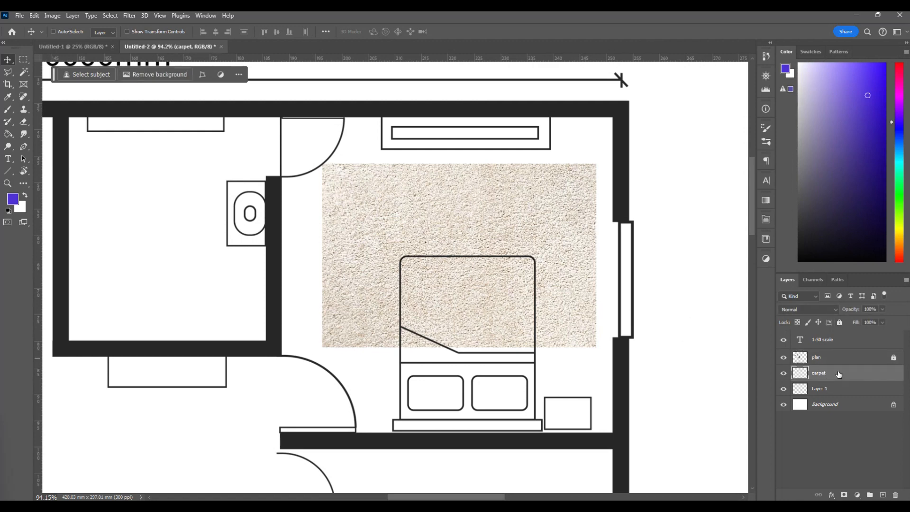
drag(508, 244, 437, 240)
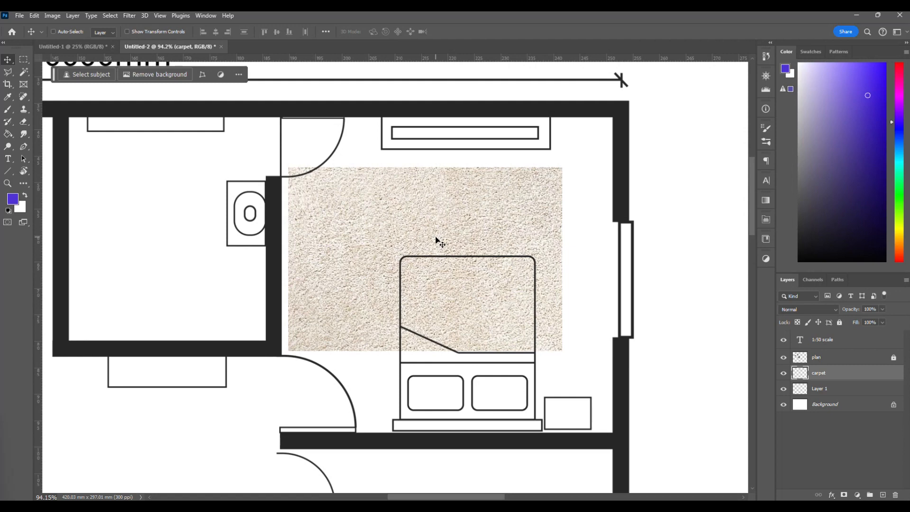
drag(435, 239, 428, 191)
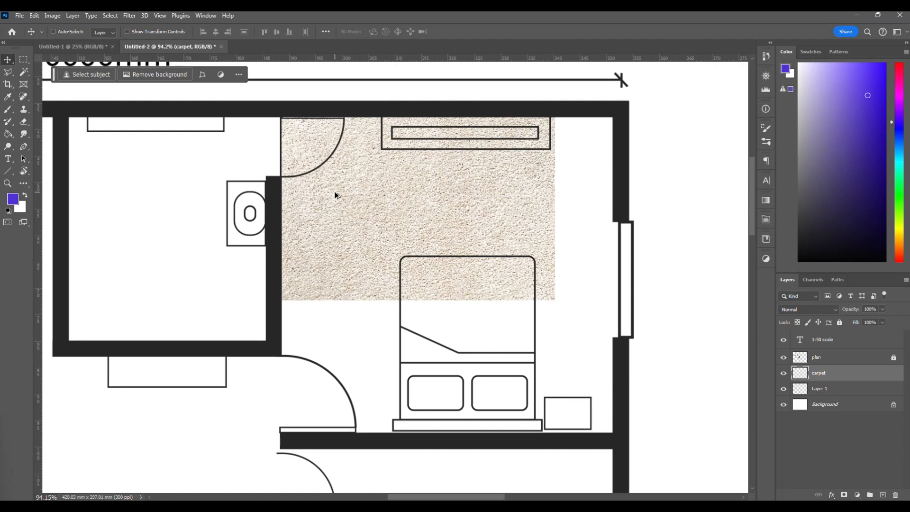
Duplicate the carpet tile edge to edge on its right, and copy both tiles downward until three copies help cover the bedroom.
key(alt)
alt+drag(361, 193, 608, 206)
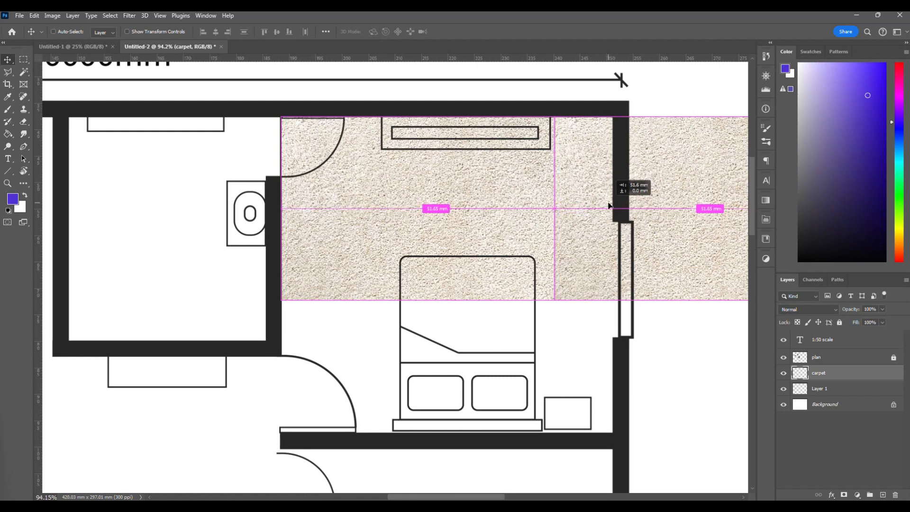
drag(609, 205, 610, 206)
scroll(477, 243, right, 10)
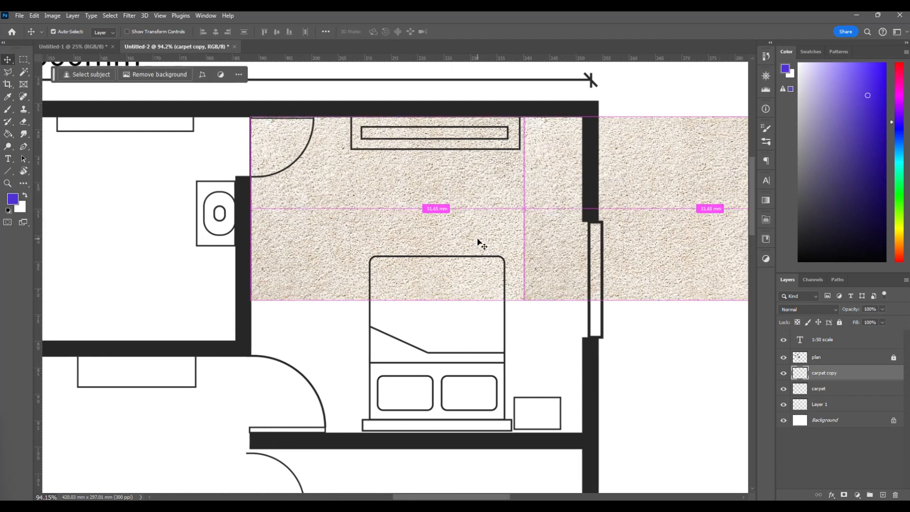
scroll(478, 243, down, 1)
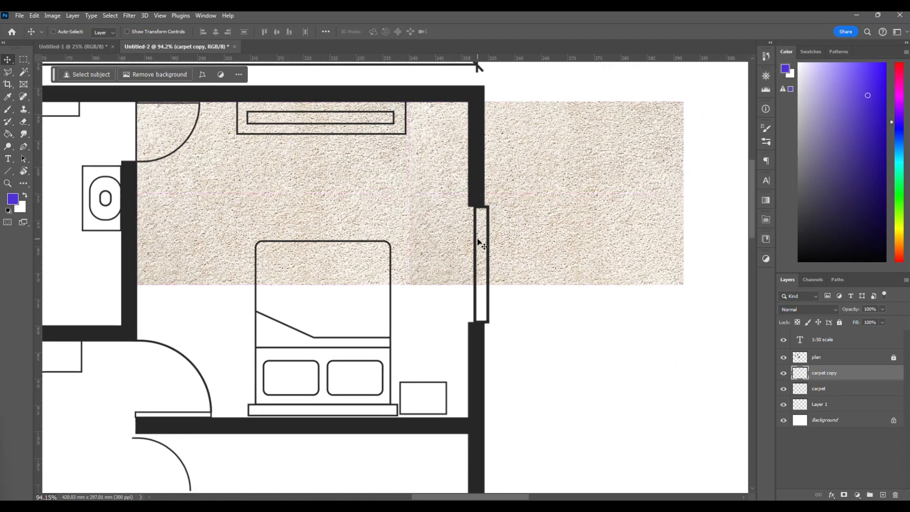
drag(558, 199, 322, 340)
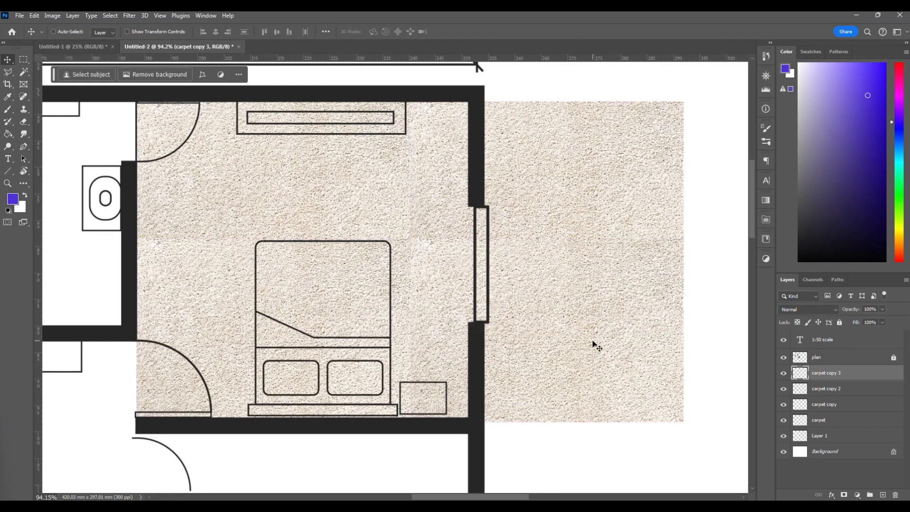
Go through the carpet, carpet copy, carpet copy 2 and carpet copy 3 layers one at a time to review the tiles.
scroll(596, 345, left, 2)
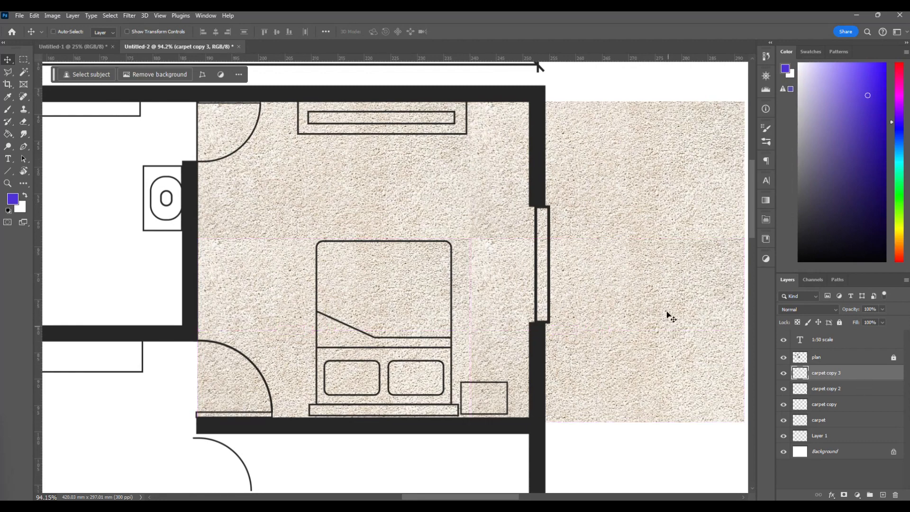
scroll(617, 329, right, 1)
click(852, 394)
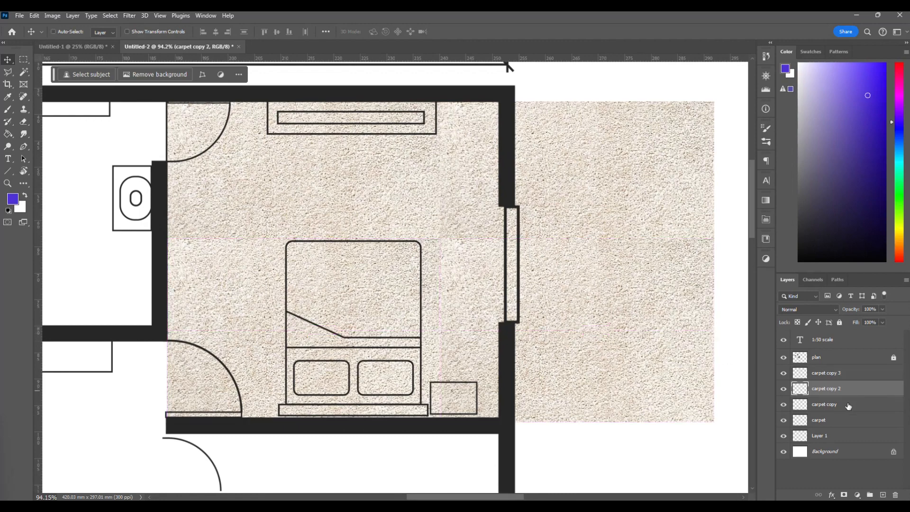
click(848, 405)
click(845, 420)
click(845, 406)
click(843, 419)
click(845, 378)
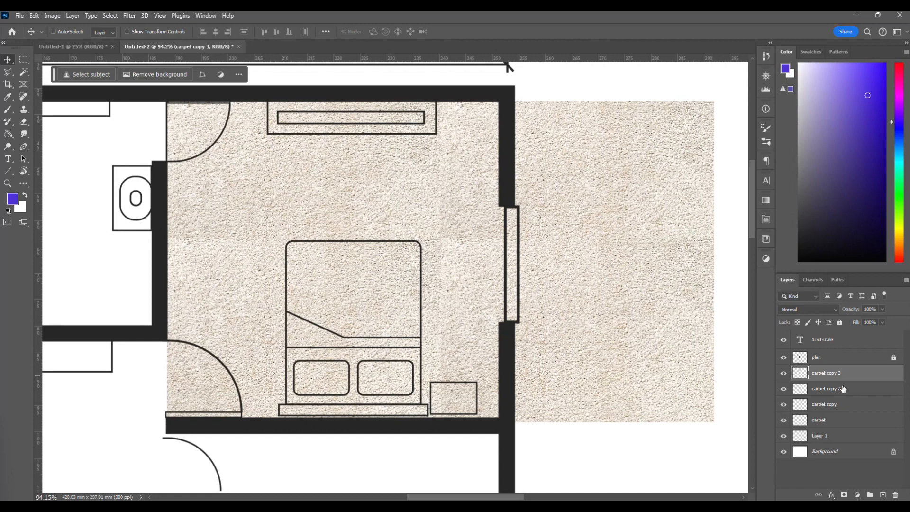
click(845, 389)
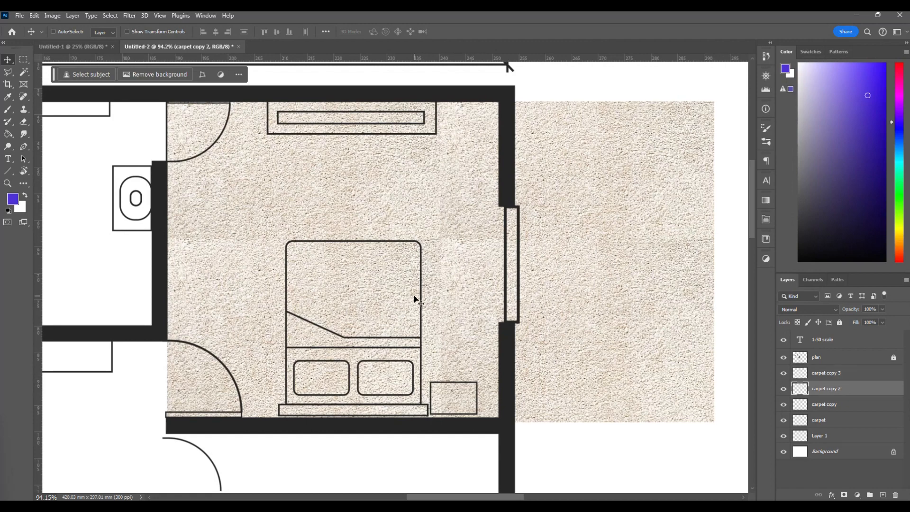
Select the carpet, carpet copy, carpet copy 2 and carpet copy 3 layers together.
click(871, 374)
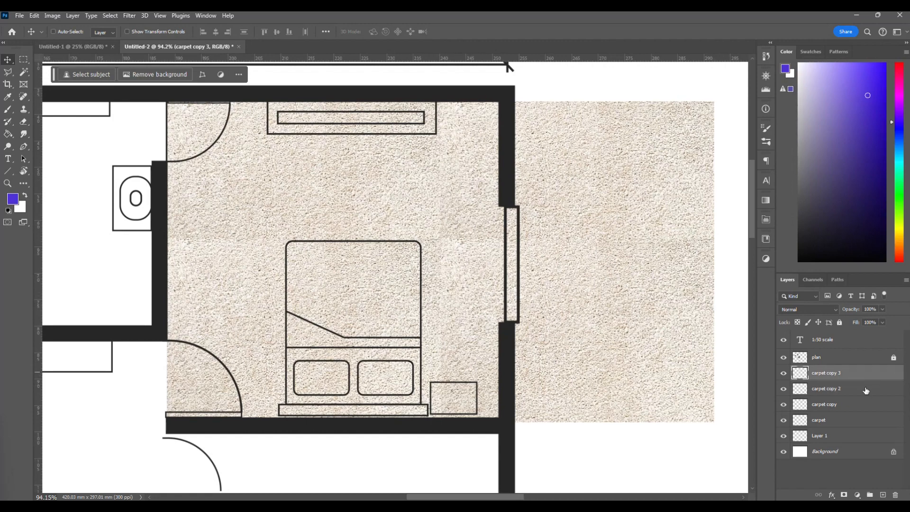
click(866, 389)
click(863, 405)
click(863, 420)
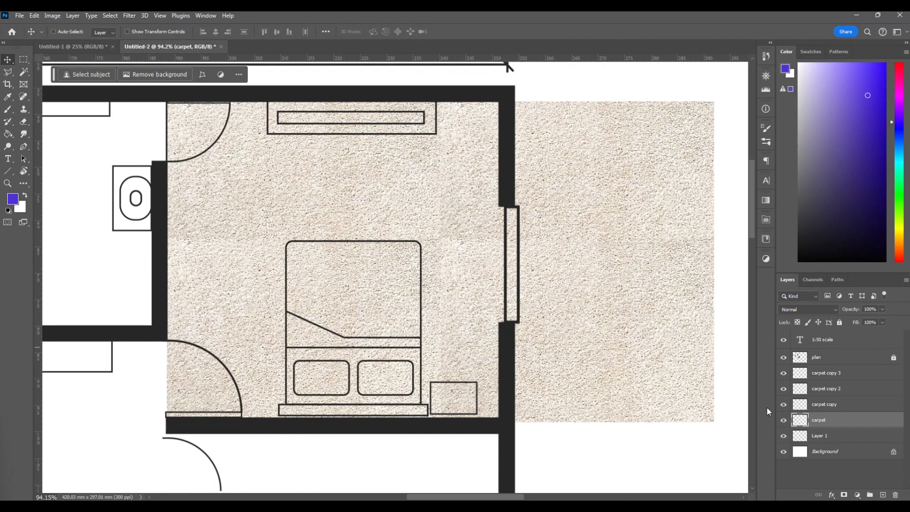
ctrl+click(842, 411)
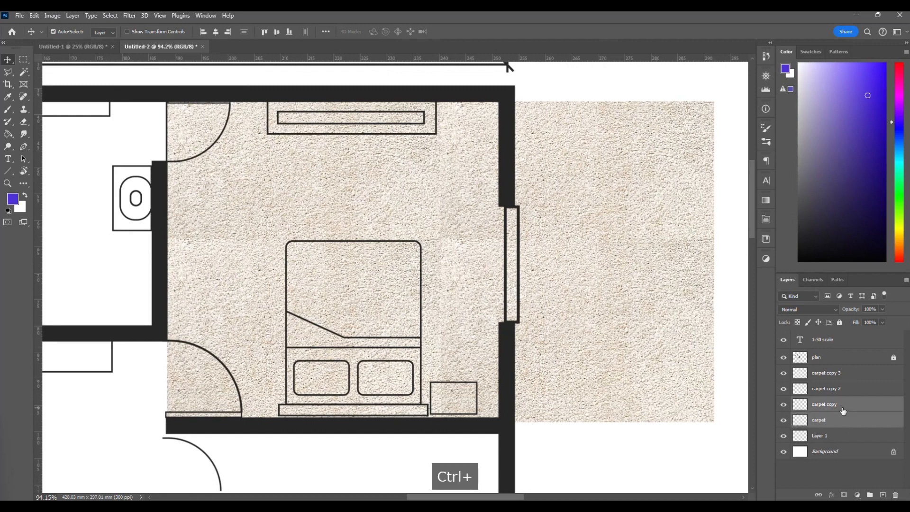
ctrl+click(851, 392)
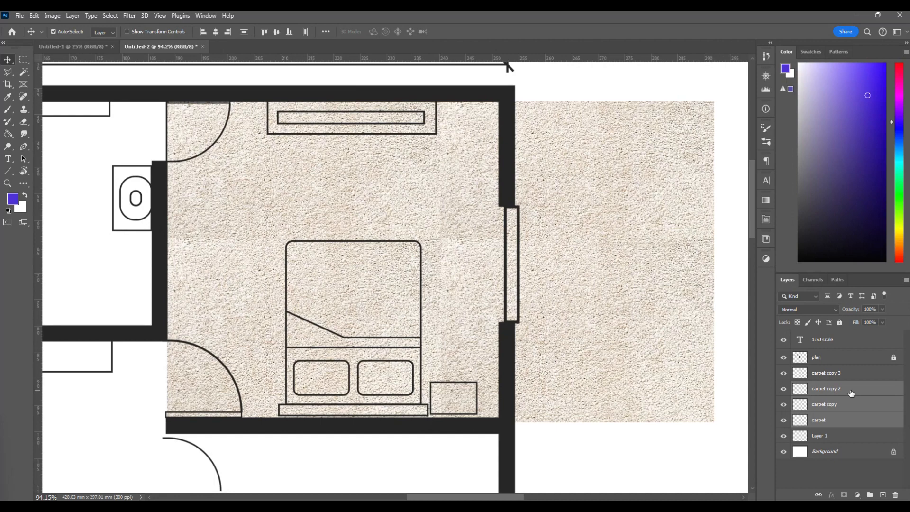
ctrl+click(852, 374)
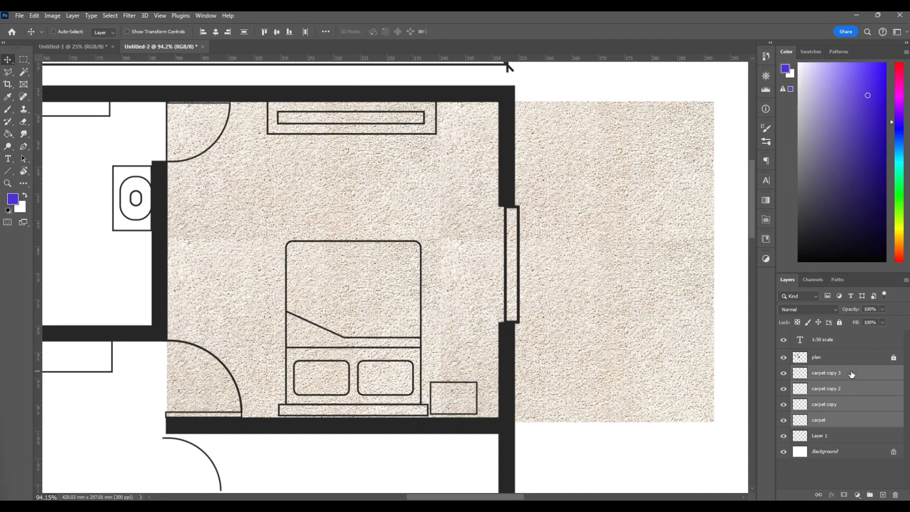
Go through the four carpet layers individually to check which tiles make up the bedroom floor.
click(835, 419)
click(835, 405)
click(837, 389)
click(837, 379)
click(837, 396)
click(838, 404)
click(835, 420)
click(833, 406)
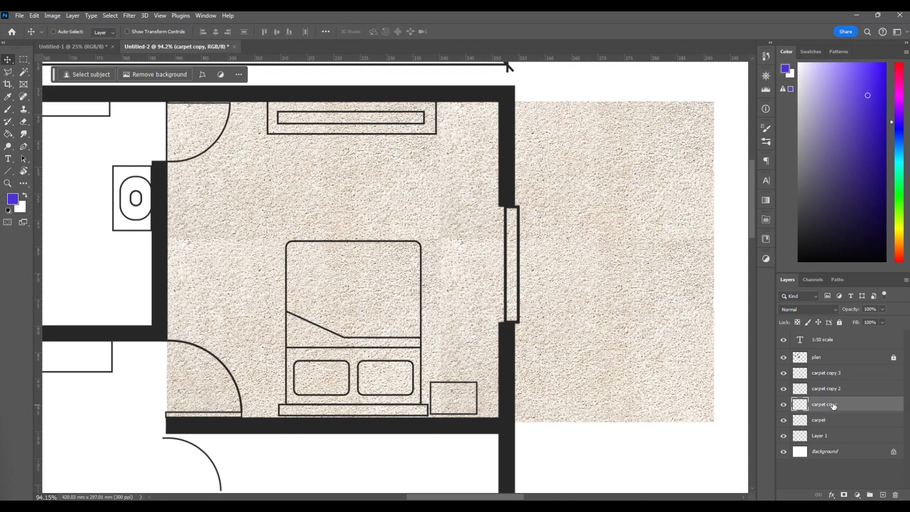
Merge the four carpet layers into one and shift the merged carpet slightly up so its edges tuck under the bedroom walls.
click(840, 379)
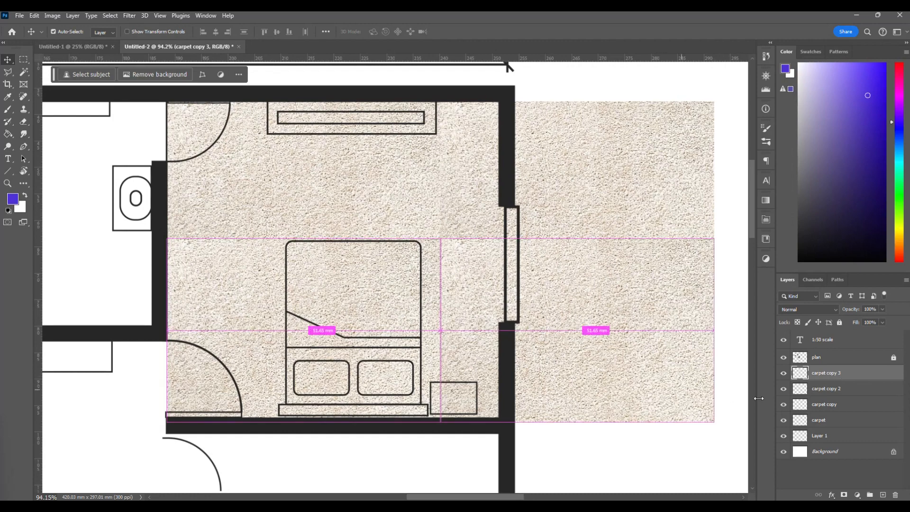
ctrl+click(852, 389)
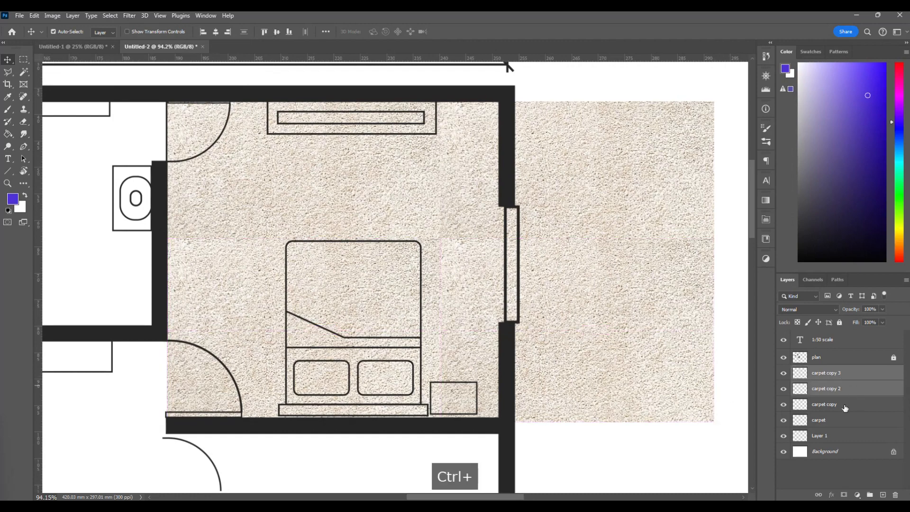
ctrl+click(845, 406)
ctrl+click(842, 420)
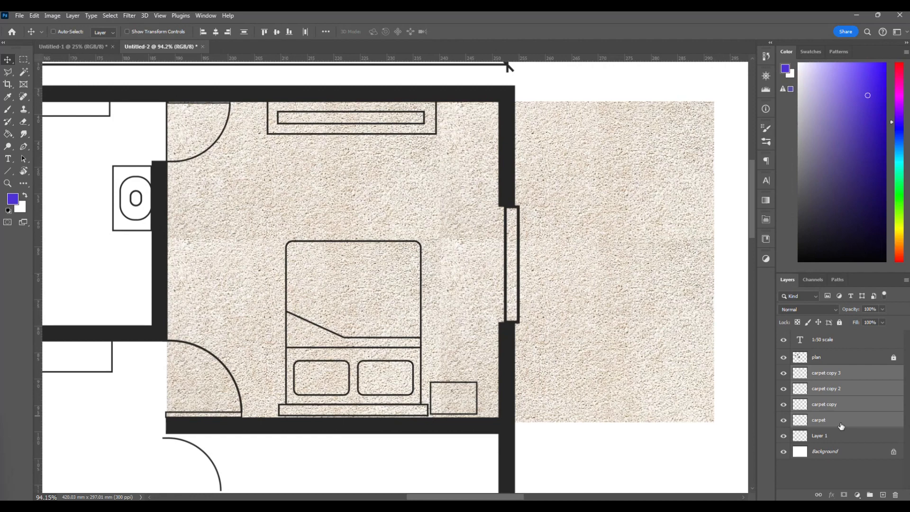
right_click(841, 424)
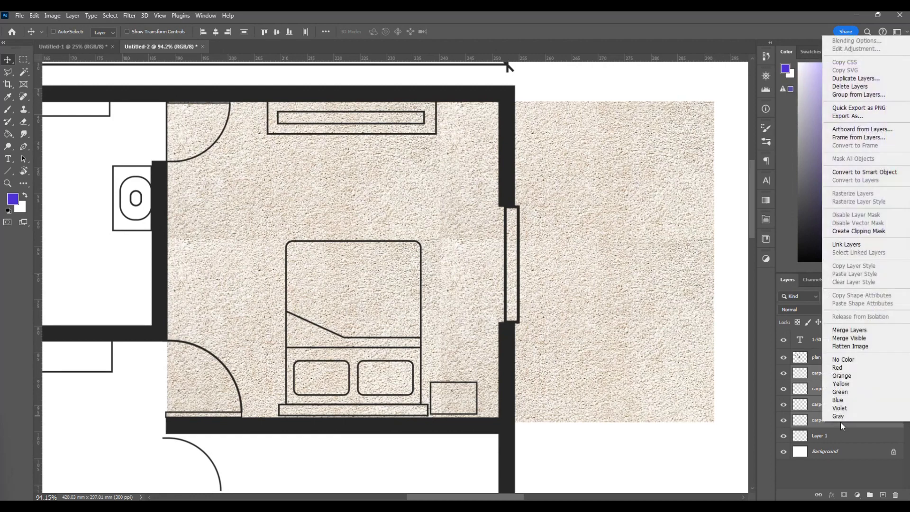
click(876, 330)
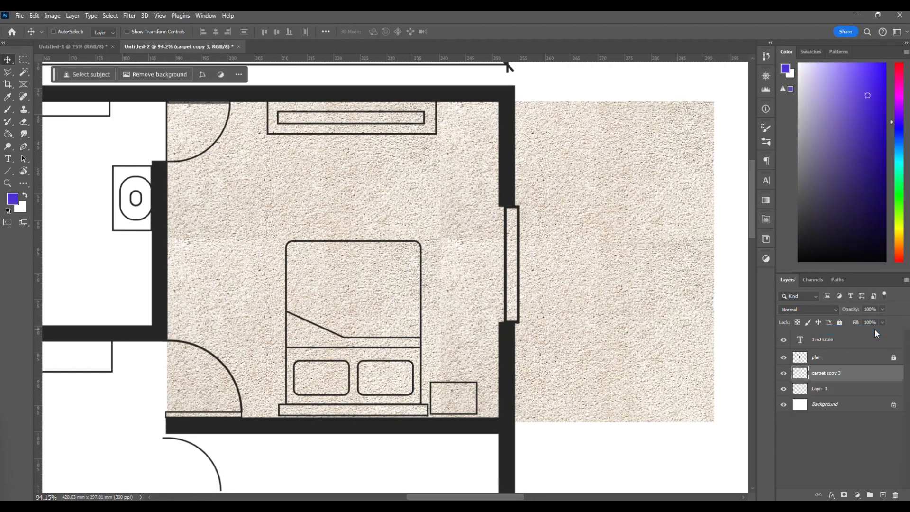
drag(604, 307, 591, 292)
scroll(494, 293, right, 5)
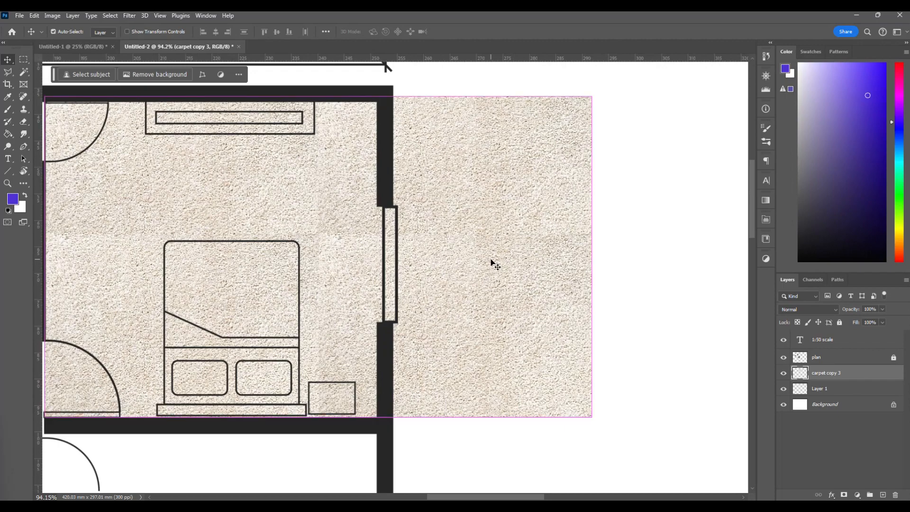
Try to narrow the merged carpet to 62.27% width so it ends at the bedroom's window wall, and undo it.
key(ctrl+t)
drag(590, 258, 384, 264)
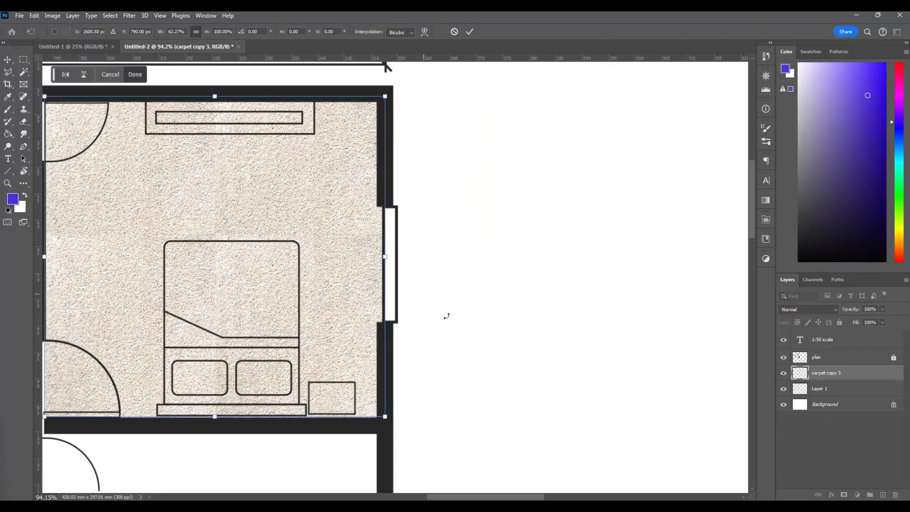
scroll(455, 321, left, 3)
key(Return)
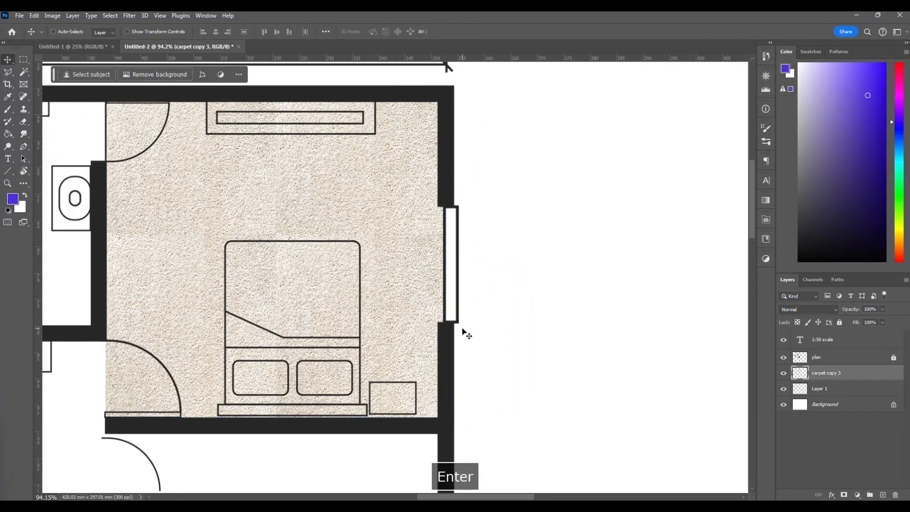
key(ctrl+z)
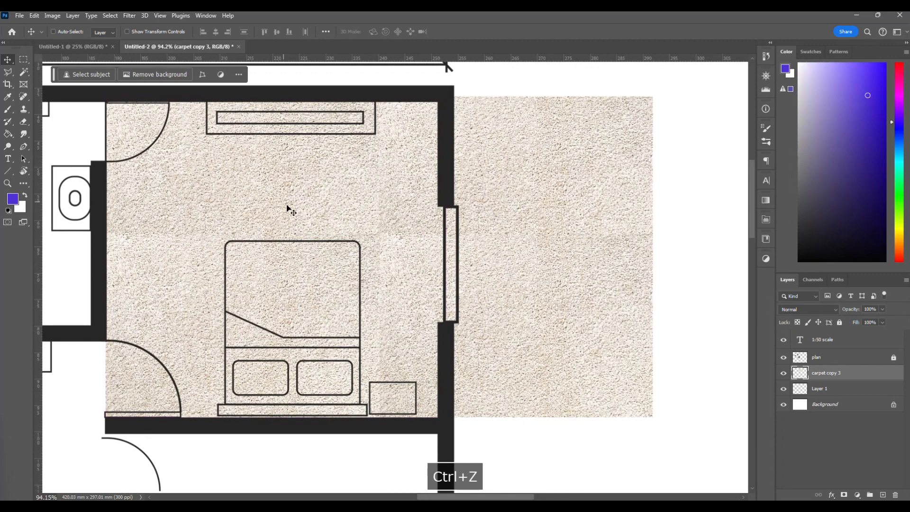
Erase most of the excess carpet outside the bedroom's window wall with the Eraser tool.
scroll(350, 257, right, 3)
key(e)
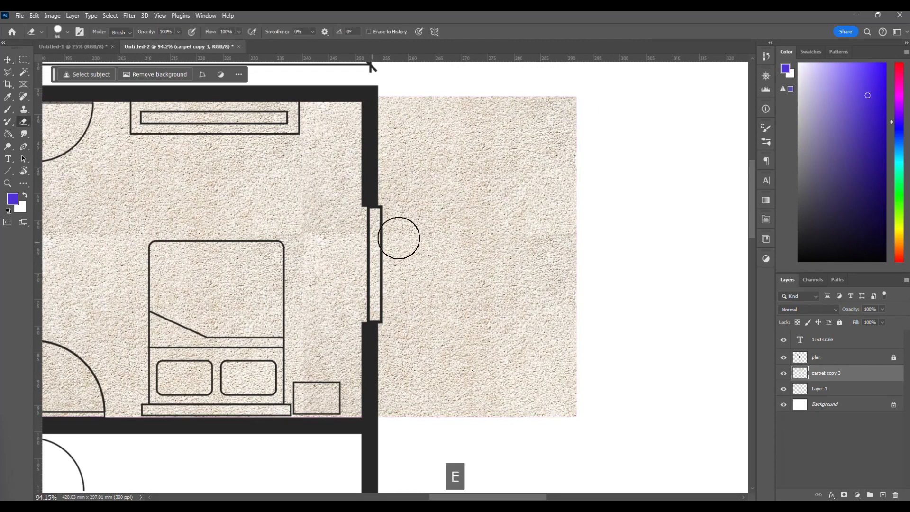
mouse_move(549, 112)
mouse_down()
mouse_move(507, 159)
mouse_move(400, 415)
mouse_move(539, 421)
mouse_move(579, 112)
mouse_move(532, 202)
mouse_up()
mouse_move(494, 282)
mouse_down()
mouse_move(436, 419)
mouse_move(526, 224)
mouse_move(497, 417)
mouse_move(538, 326)
mouse_move(560, 406)
mouse_up()
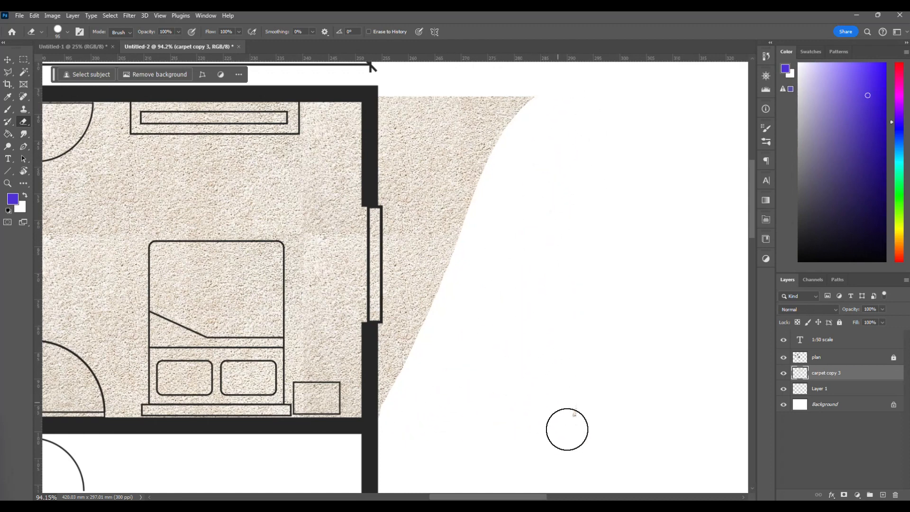
mouse_move(559, 125)
mouse_down()
mouse_move(468, 103)
mouse_move(393, 106)
mouse_move(406, 206)
mouse_move(423, 112)
mouse_move(507, 124)
mouse_move(453, 154)
mouse_move(397, 380)
mouse_up()
Erase the remaining carpet scraps outside the bedroom, along the outer wall and inside the window opening.
scroll(398, 380, left, 1)
scroll(397, 380, up, 3)
mouse_move(417, 433)
mouse_down()
mouse_move(429, 324)
mouse_move(416, 307)
mouse_move(408, 248)
mouse_up()
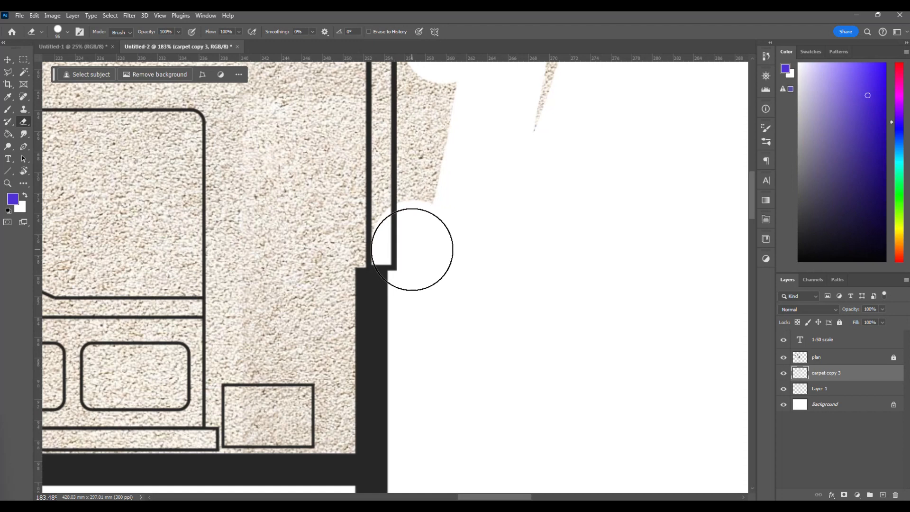
scroll(420, 249, up, 1)
scroll(420, 246, up, 2)
scroll(564, 157, up, 2)
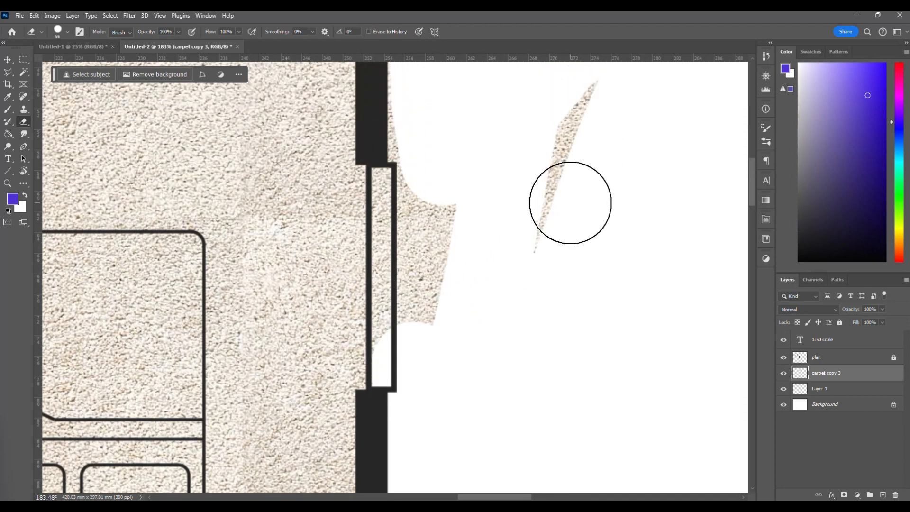
drag(595, 127, 494, 276)
scroll(412, 210, up, 2)
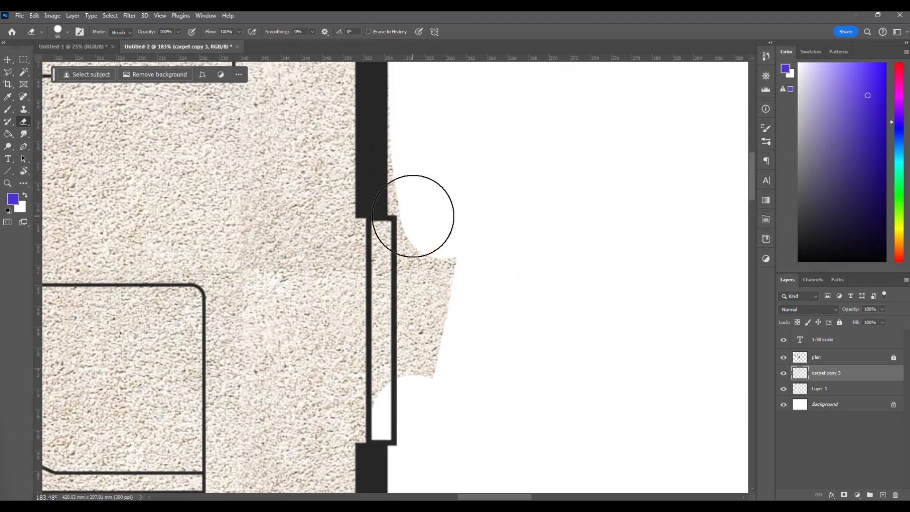
mouse_move(416, 106)
mouse_down()
mouse_move(423, 183)
mouse_move(409, 249)
mouse_move(413, 419)
mouse_up()
Examine the carpeted bedroom within the whole plan and close up, checking its edges and the seams between tiles.
scroll(505, 245, down, 4)
scroll(505, 263, left, 3)
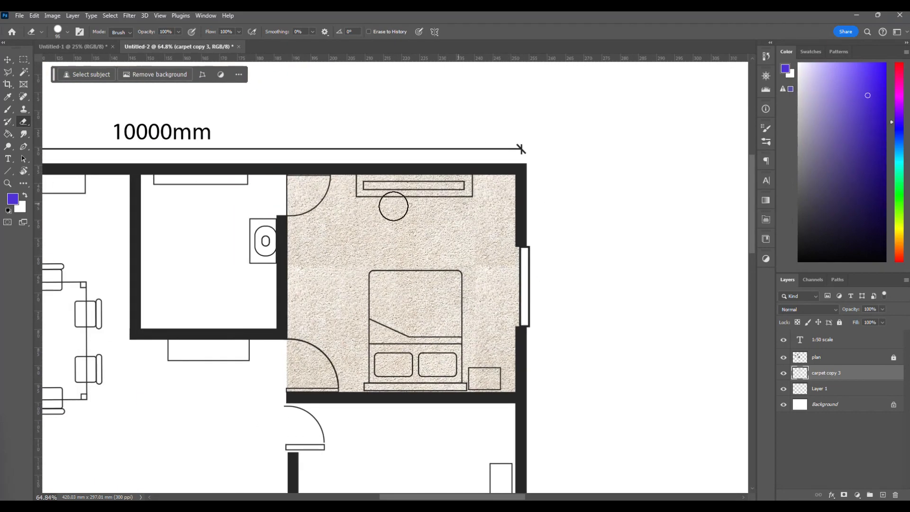
scroll(429, 359, down, 3)
scroll(432, 401, left, 2)
scroll(432, 402, down, 2)
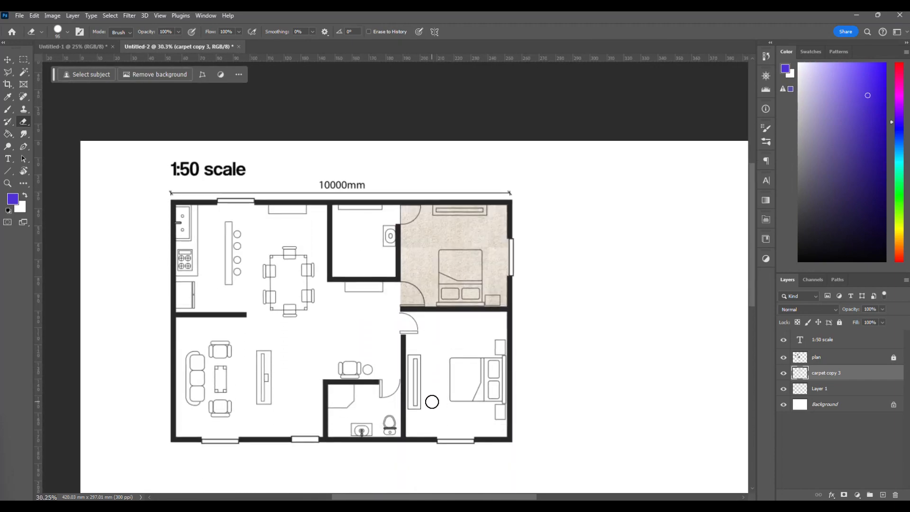
scroll(467, 279, up, 5)
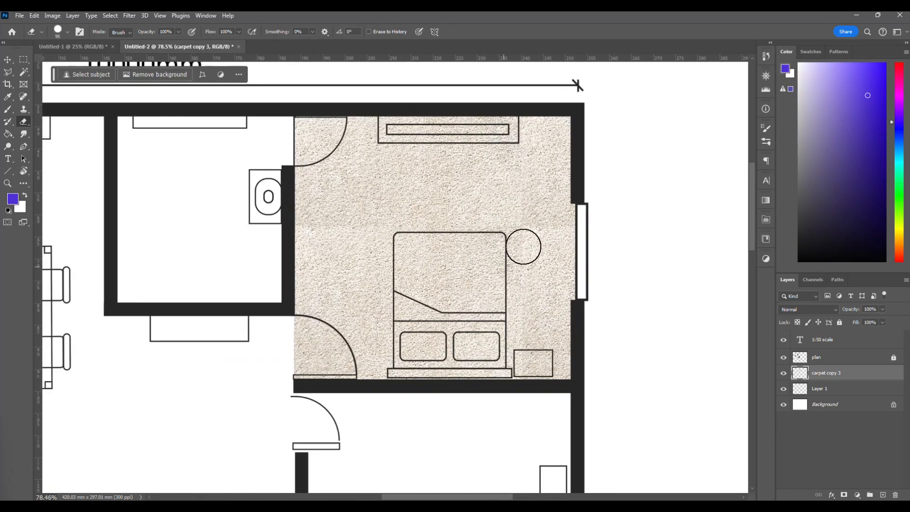
scroll(526, 243, up, 2)
scroll(327, 222, up, 2)
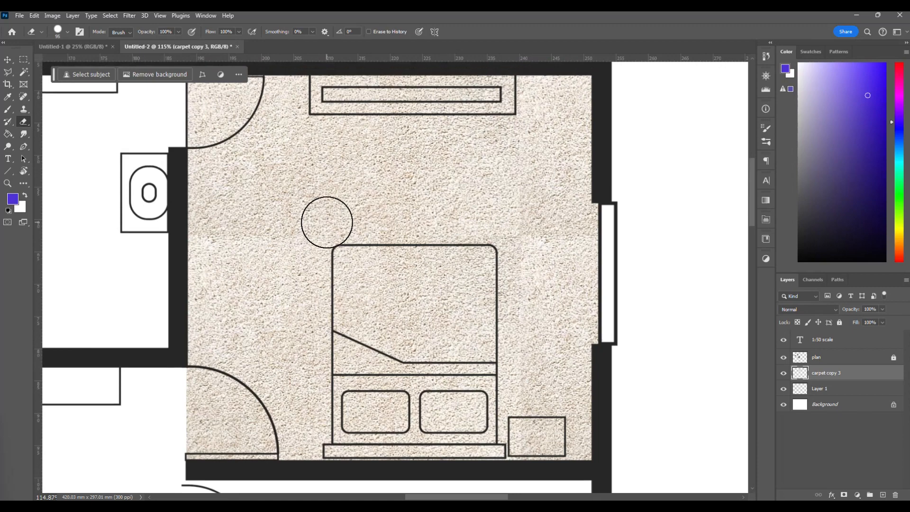
scroll(327, 222, left, 2)
scroll(327, 222, down, 4)
scroll(327, 222, left, 1)
scroll(327, 222, up, 3)
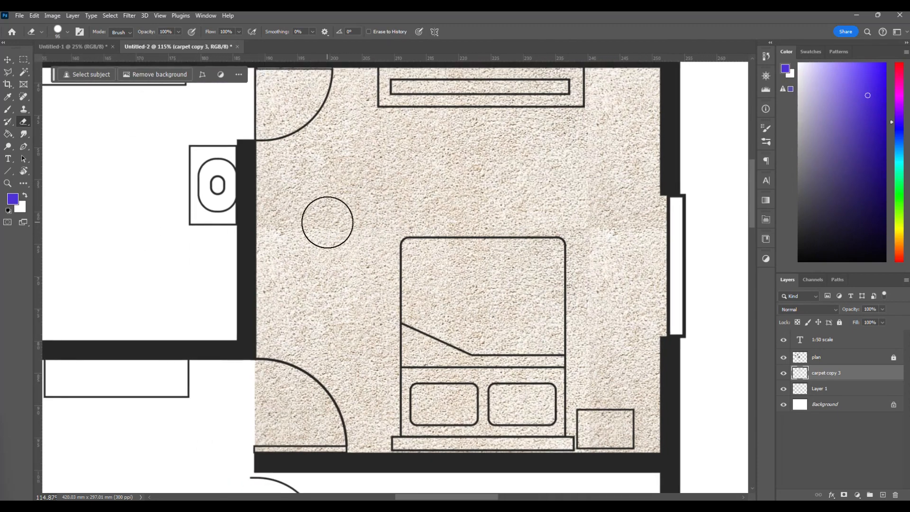
scroll(468, 360, down, 2)
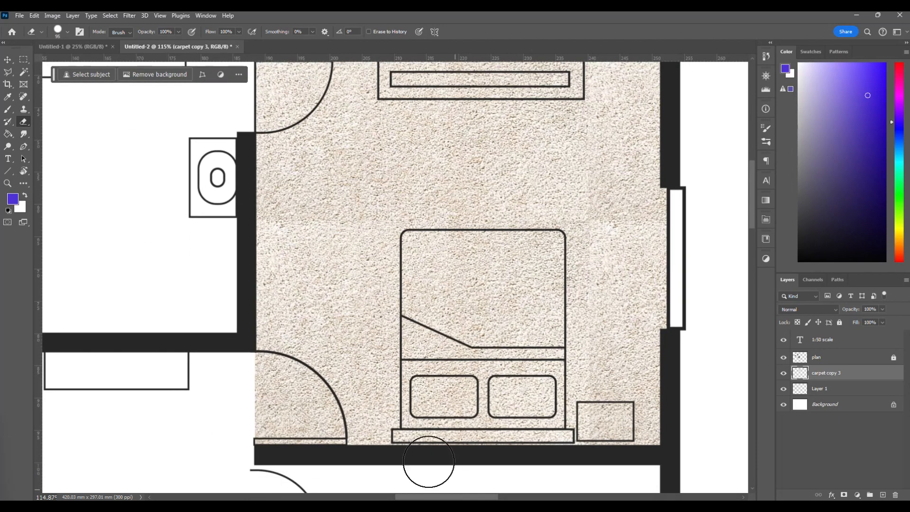
scroll(436, 342, right, 1)
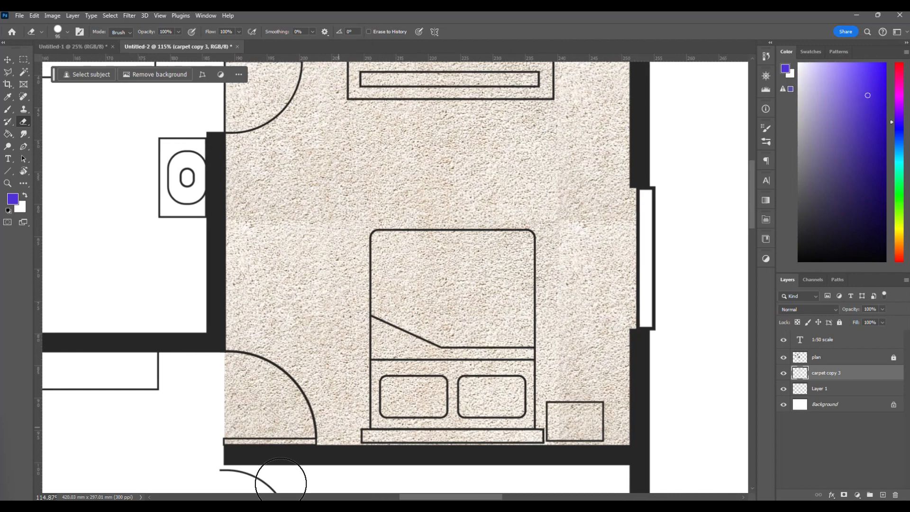
Switch to the Google Images page in the browser and search for "fabric texture red".
click(294, 505)
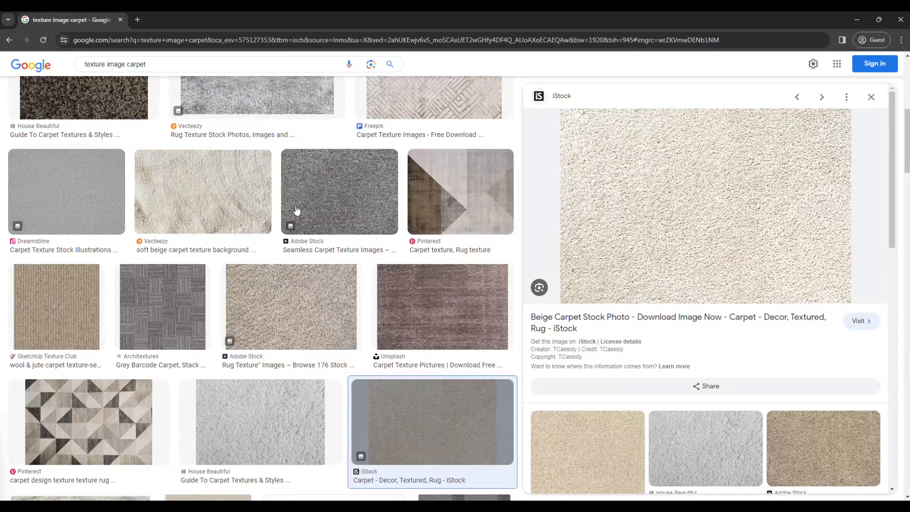
scroll(260, 247, up, 2)
scroll(260, 250, up, 5)
click(177, 76)
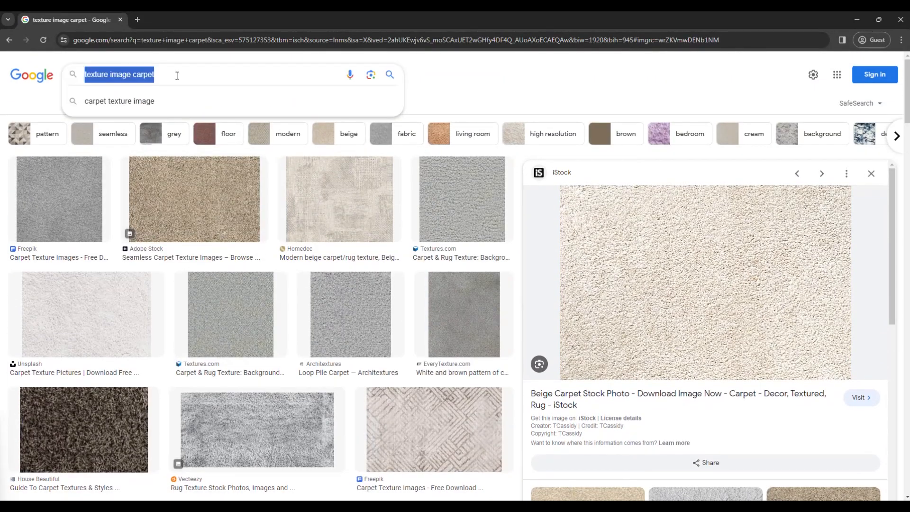
text(fabri)
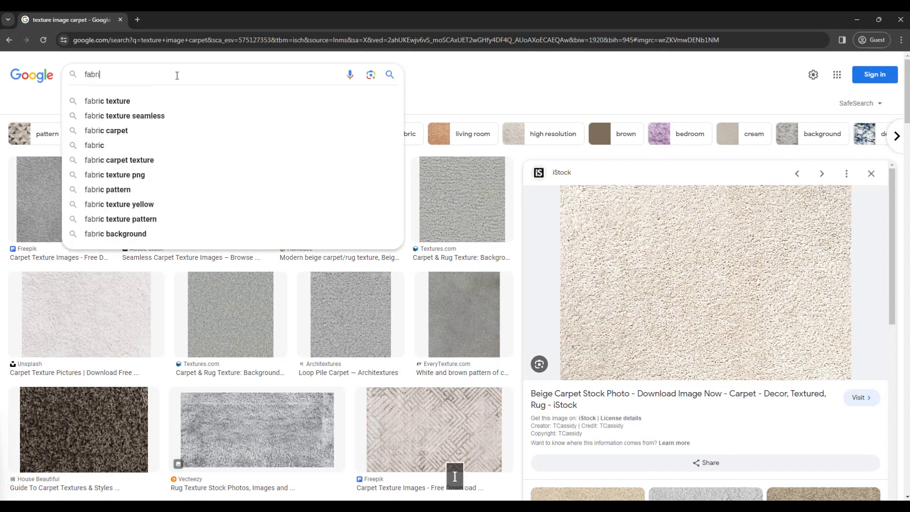
text(c texture )
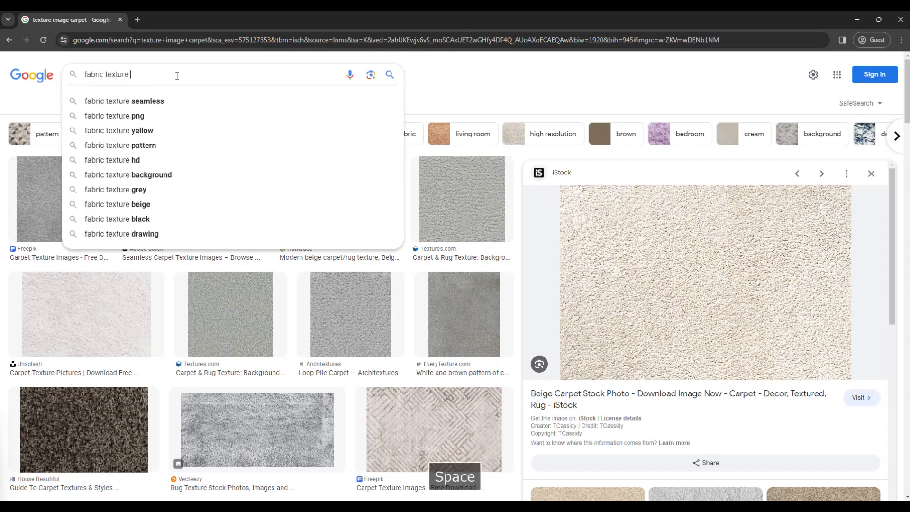
text(red)
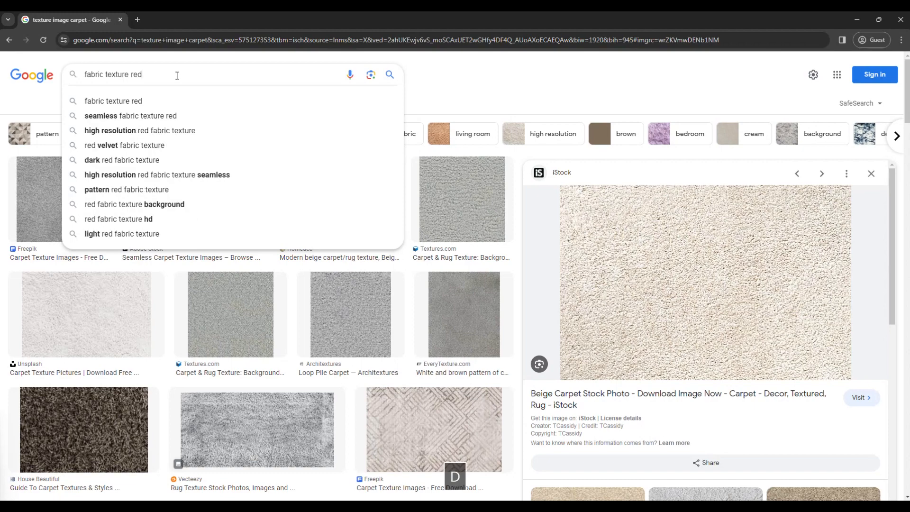
key(Return)
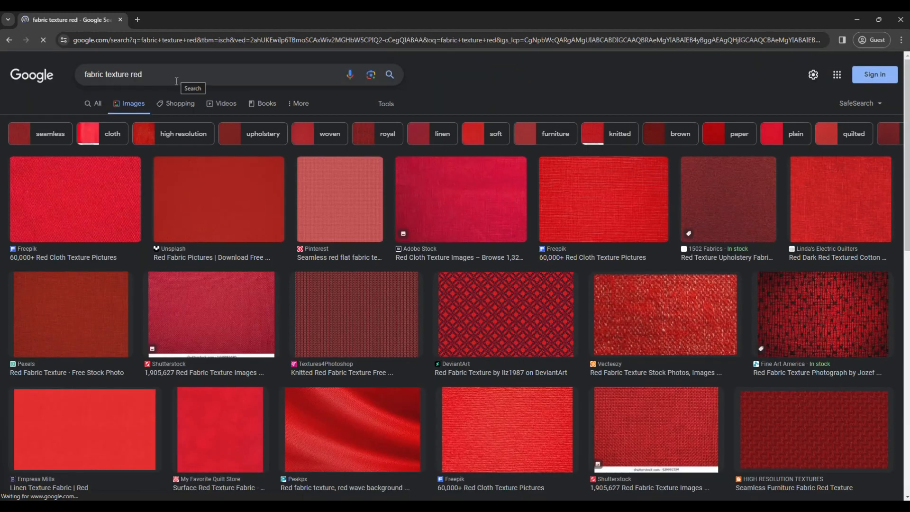
Browse the red fabric image results for a suitable woven texture.
scroll(357, 259, down, 5)
scroll(357, 259, down, 3)
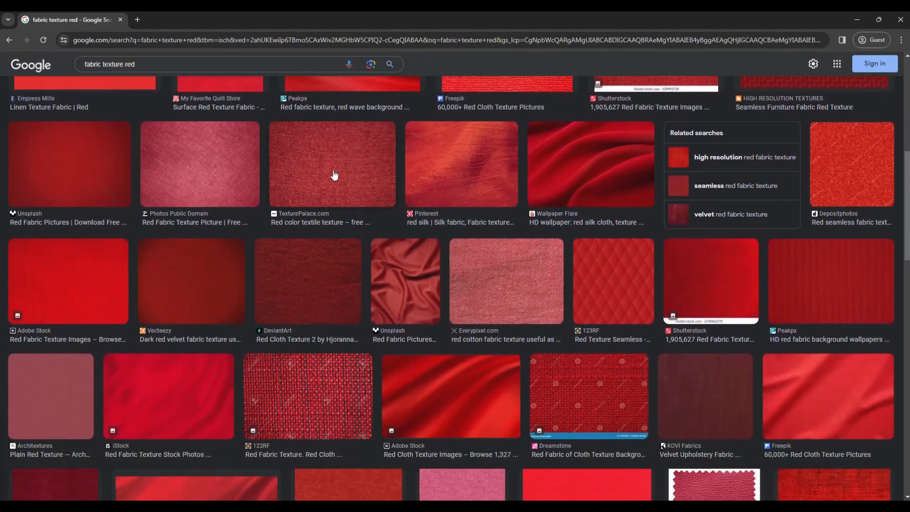
scroll(335, 177, down, 2)
scroll(335, 176, up, 3)
scroll(335, 177, down, 3)
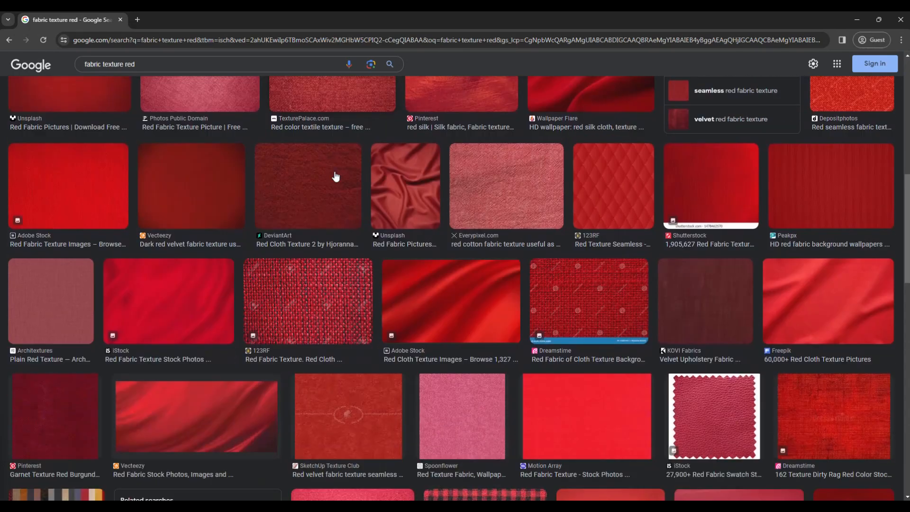
scroll(207, 201, down, 2)
scroll(209, 201, up, 3)
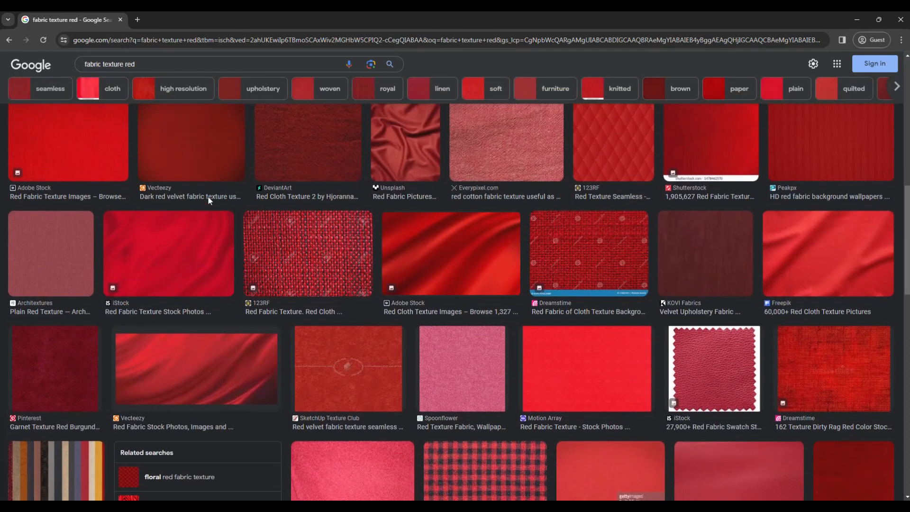
scroll(210, 201, down, 7)
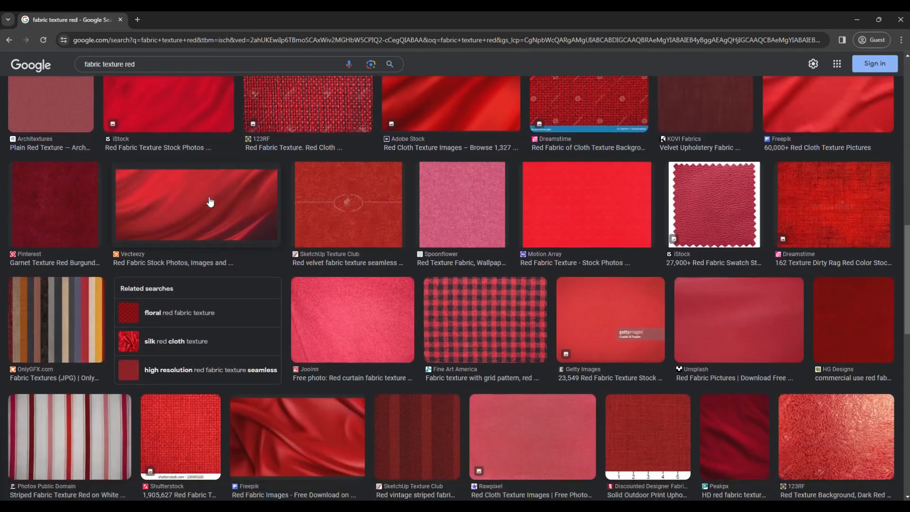
scroll(210, 201, down, 1)
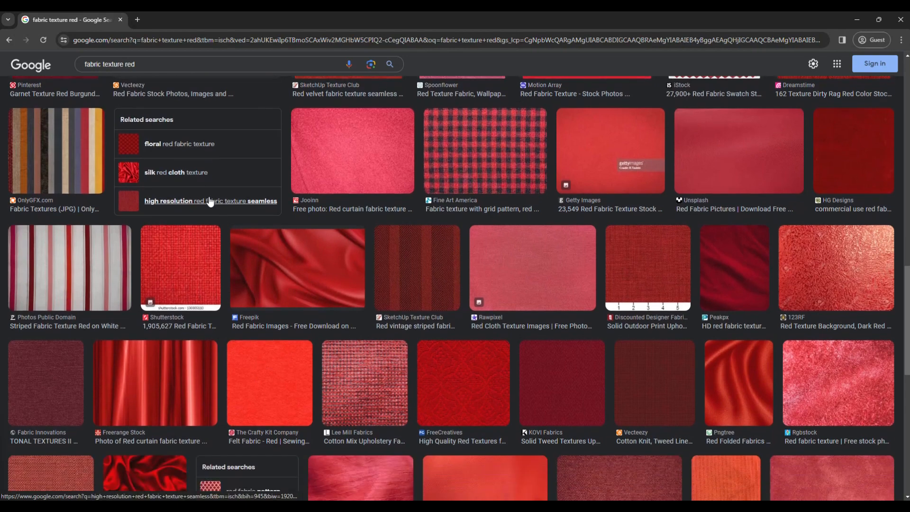
scroll(299, 284, down, 2)
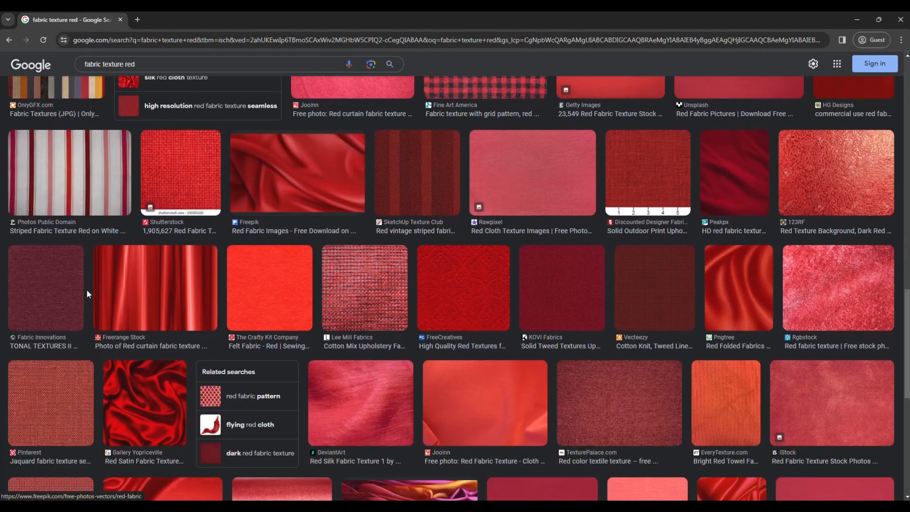
Copy the dark red TONAL TEXTURES II image from Fabric Innovations and paste it into the Photoshop floor plan.
click(69, 291)
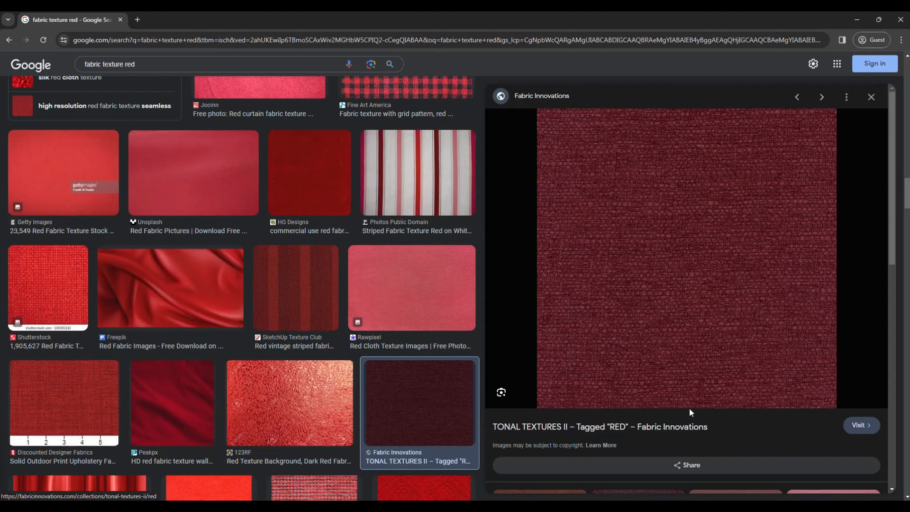
click(301, 394)
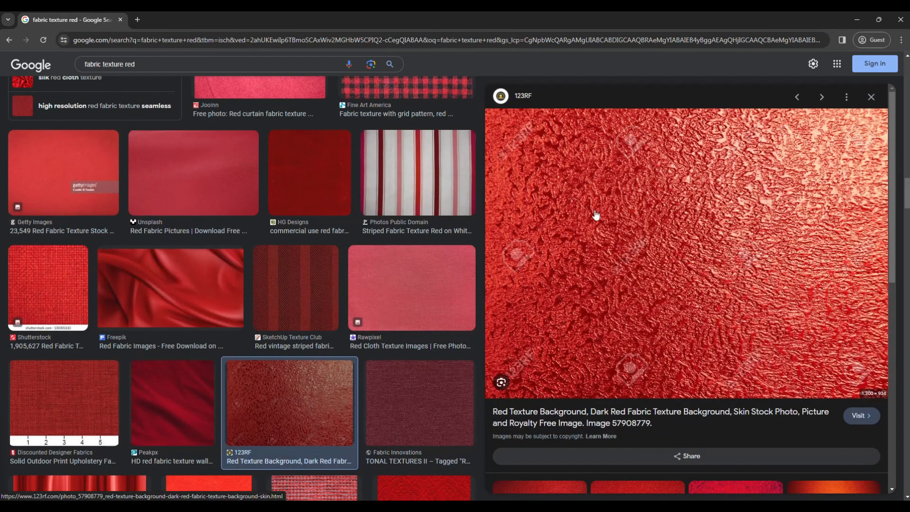
key(Right)
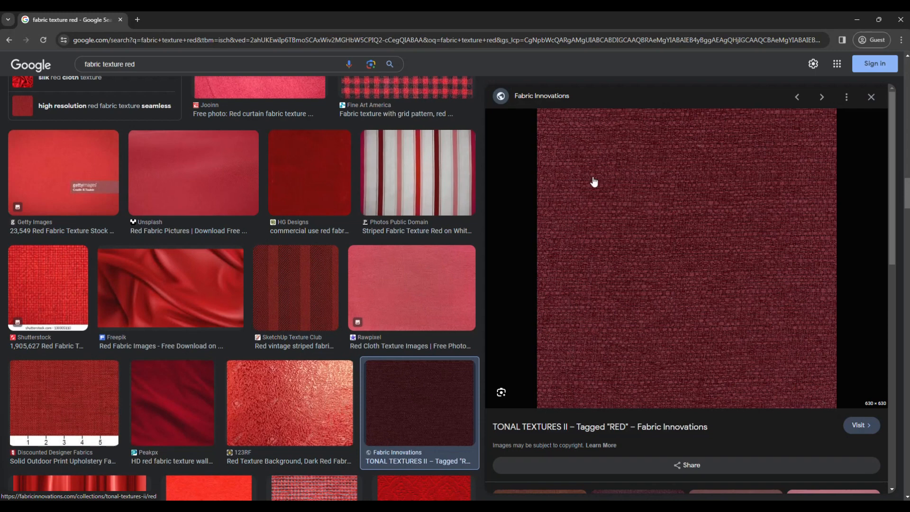
right_click(681, 224)
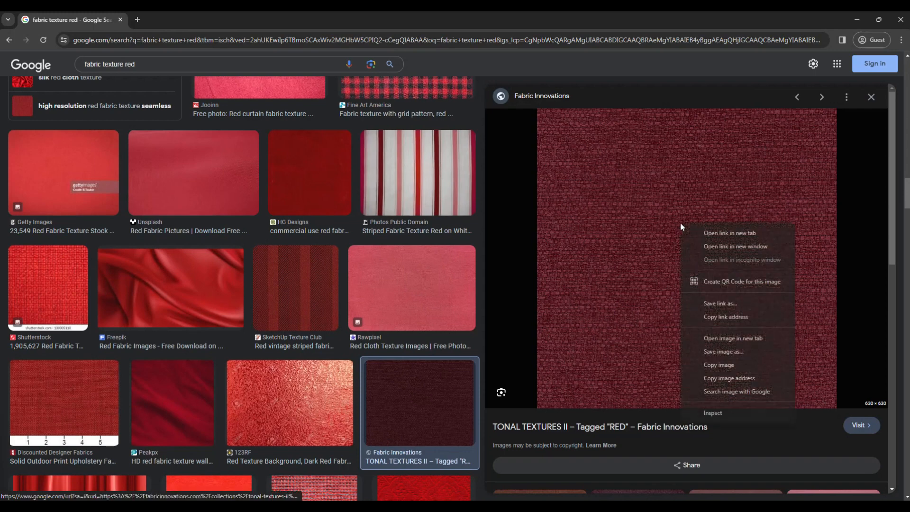
click(768, 353)
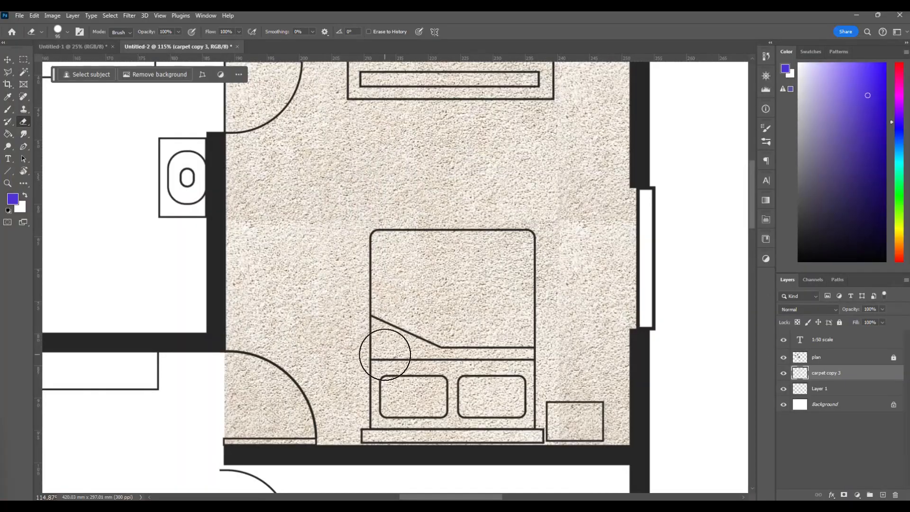
key(ctrl+v)
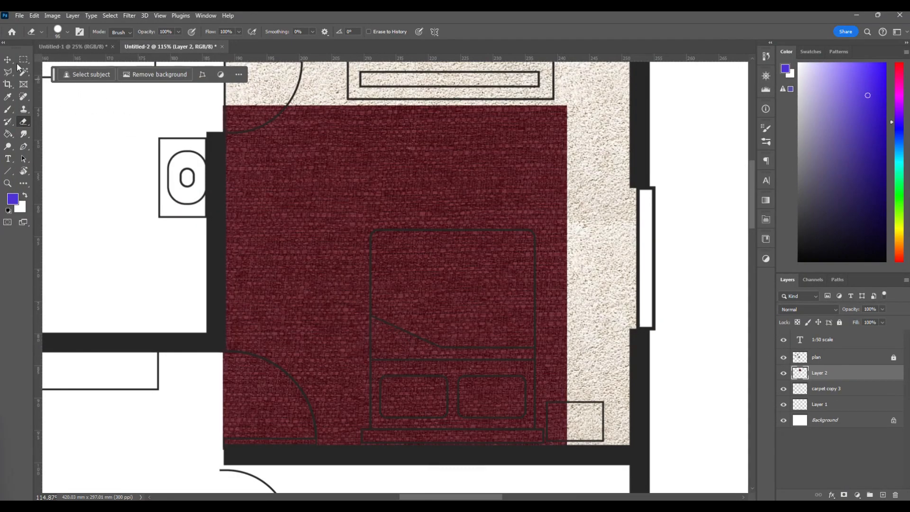
Move the pasted red fabric over the bed and rename its layer "pillow".
click(8, 60)
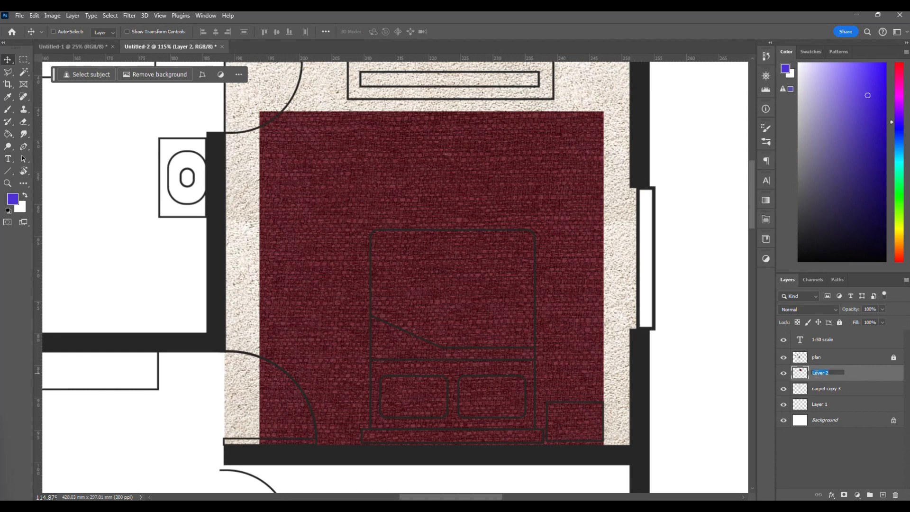
text(pillow)
key(Return)
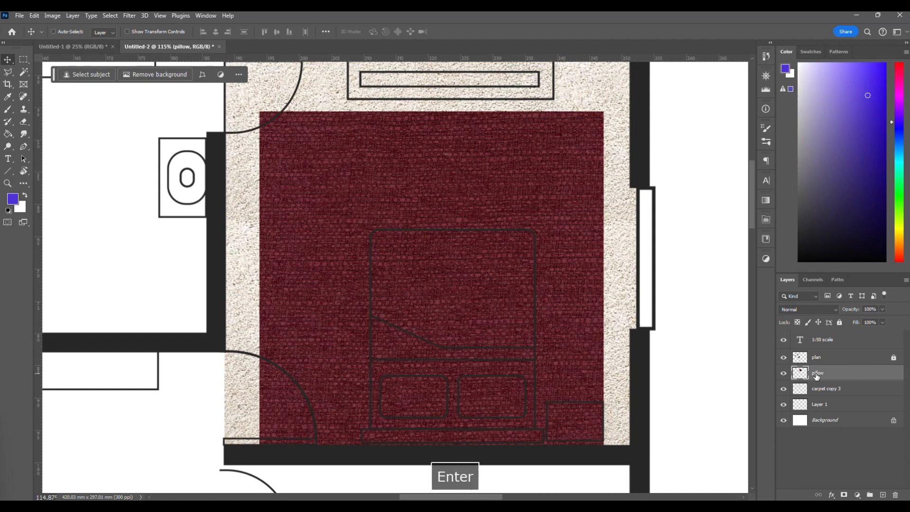
right_click(474, 203)
click(851, 380)
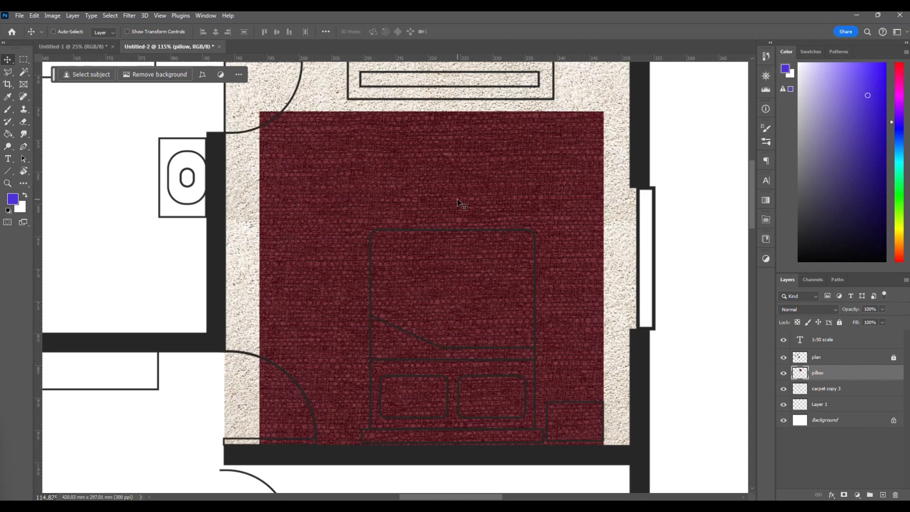
Scale the pillow fabric down to about 46.55% with Free Transform and move it partly over the bed.
key(ctrl+t)
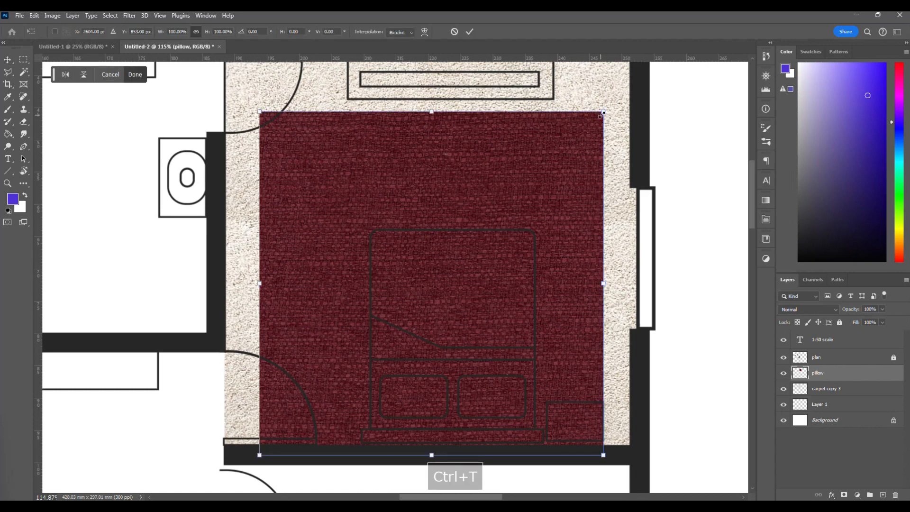
drag(604, 112, 578, 134)
drag(502, 226, 443, 286)
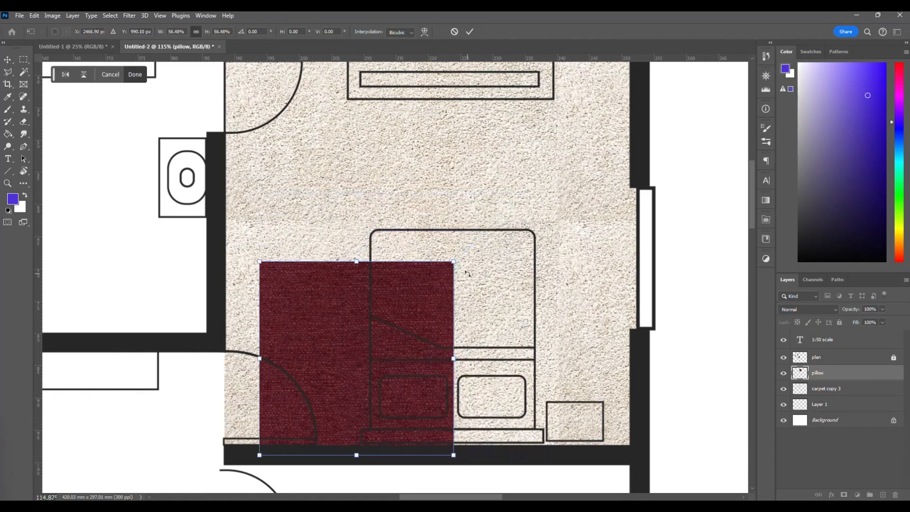
scroll(441, 319, down, 2)
scroll(441, 319, up, 1)
drag(318, 287, 374, 239)
drag(513, 138, 517, 199)
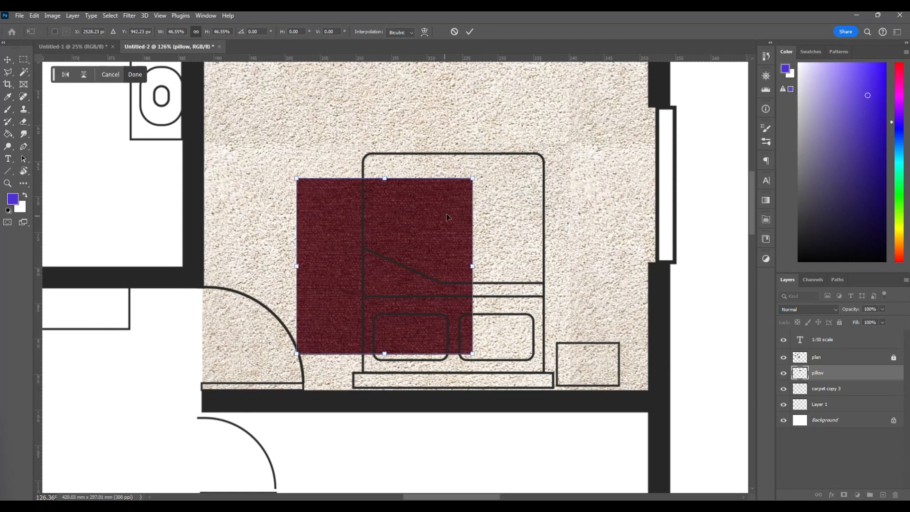
Refine the fabric's scale to 47.37% and position it across the bed's width so it covers both pillows.
drag(469, 180, 505, 191)
drag(376, 258, 435, 284)
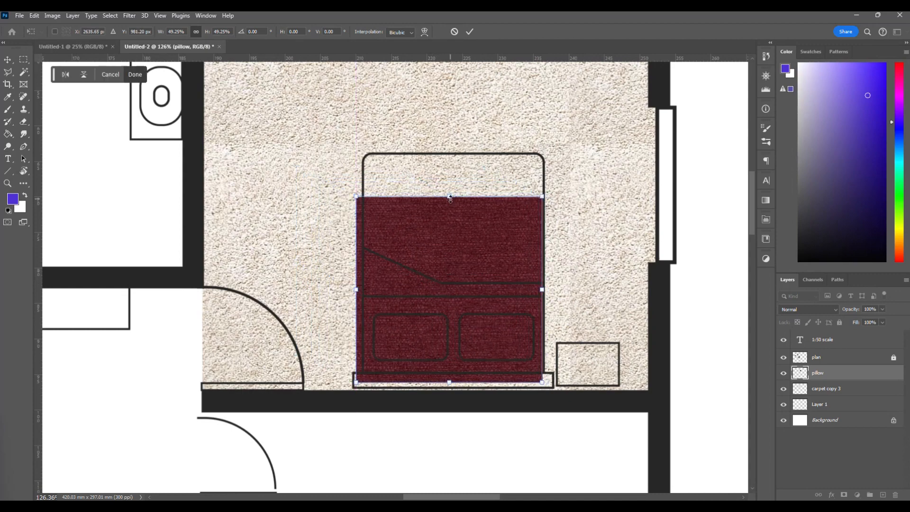
mouse_move(449, 205)
mouse_down()
mouse_move(449, 229)
mouse_move(449, 204)
mouse_up()
drag(443, 292, 446, 292)
scroll(442, 371, up, 4)
scroll(446, 374, up, 4)
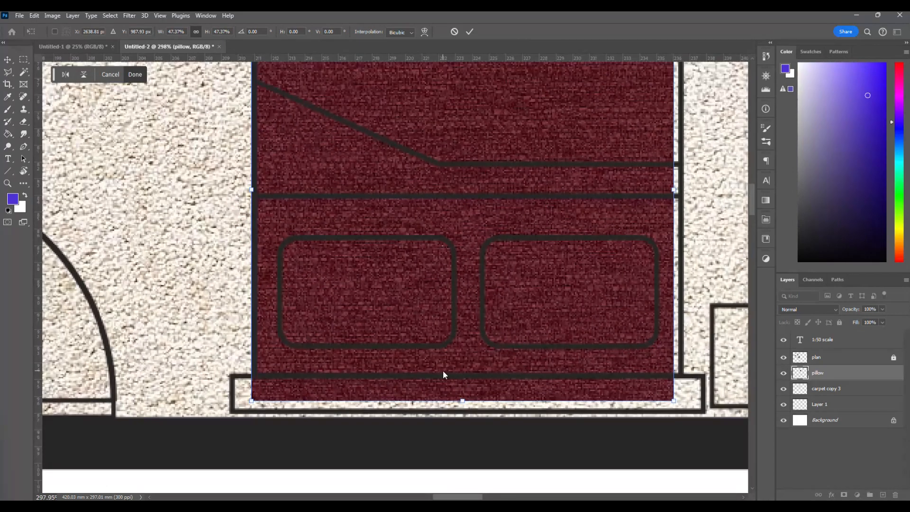
scroll(448, 365, up, 2)
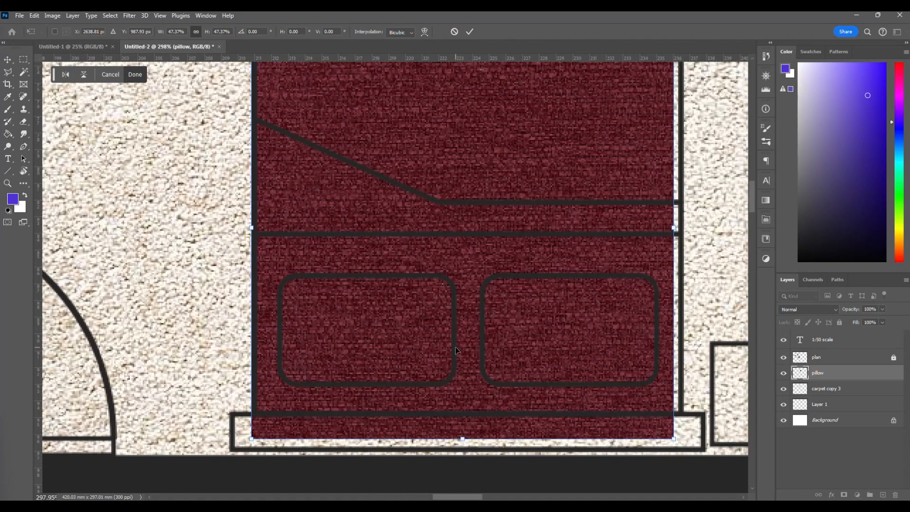
key(Return)
Erase the fabric from the upper bed and headboard and trim the areas above, below and beside the pillows.
scroll(456, 346, right, 1)
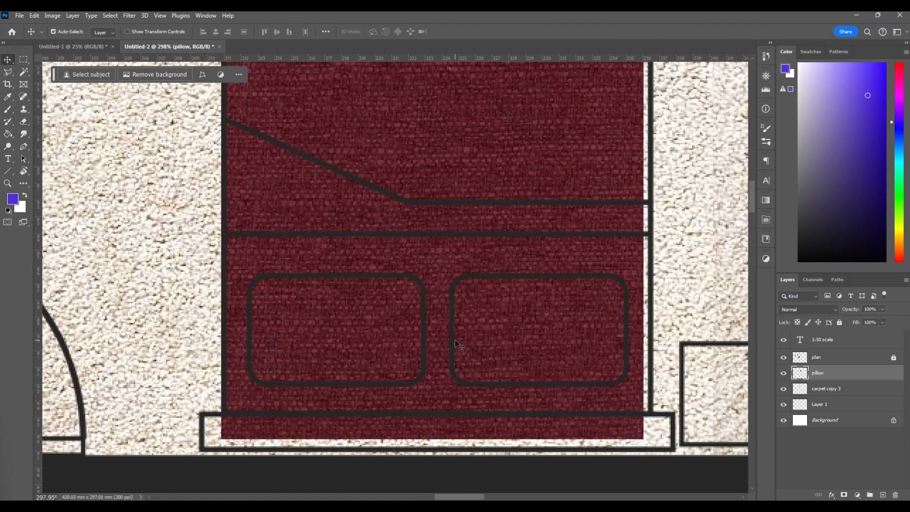
drag(454, 254, 457, 258)
key(e)
mouse_move(631, 188)
mouse_down()
mouse_move(318, 183)
mouse_move(216, 193)
mouse_move(185, 222)
mouse_up()
scroll(185, 223, down, 3)
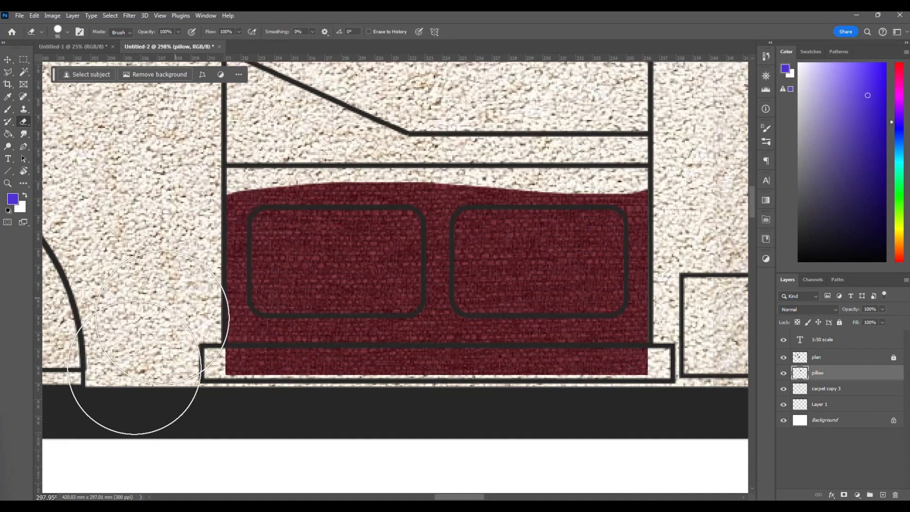
mouse_move(179, 386)
mouse_down()
mouse_move(381, 408)
mouse_move(559, 417)
mouse_move(639, 400)
mouse_up()
scroll(659, 386, up, 8)
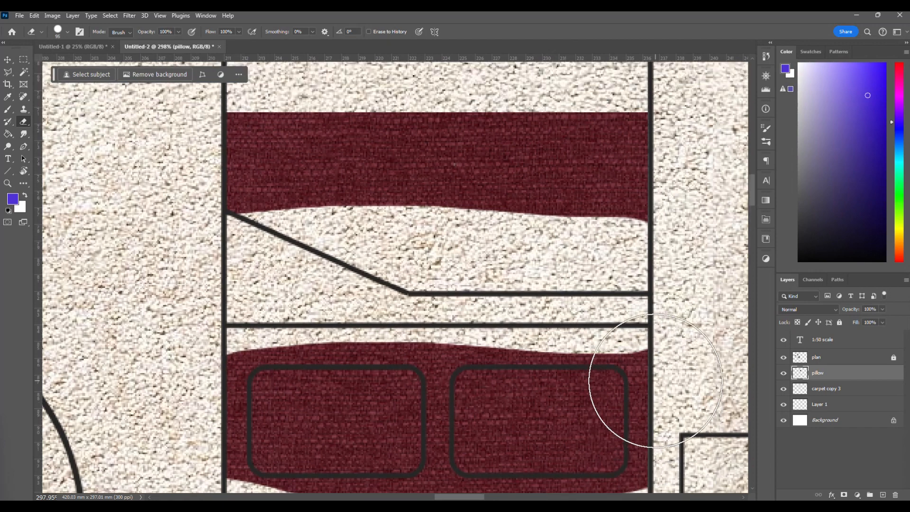
mouse_move(650, 234)
mouse_down()
mouse_move(357, 189)
mouse_move(187, 201)
mouse_move(661, 164)
mouse_up()
Reduce the eraser size to 53 and erase the excess fabric around the right pillow's outline.
scroll(504, 337, down, 3)
right_click(567, 279)
click(632, 301)
click(557, 253)
scroll(638, 319, down, 3)
scroll(677, 365, up, 5)
mouse_move(671, 197)
mouse_down()
mouse_move(663, 157)
mouse_move(658, 337)
mouse_move(621, 398)
mouse_move(581, 413)
mouse_move(611, 408)
mouse_move(208, 407)
mouse_up()
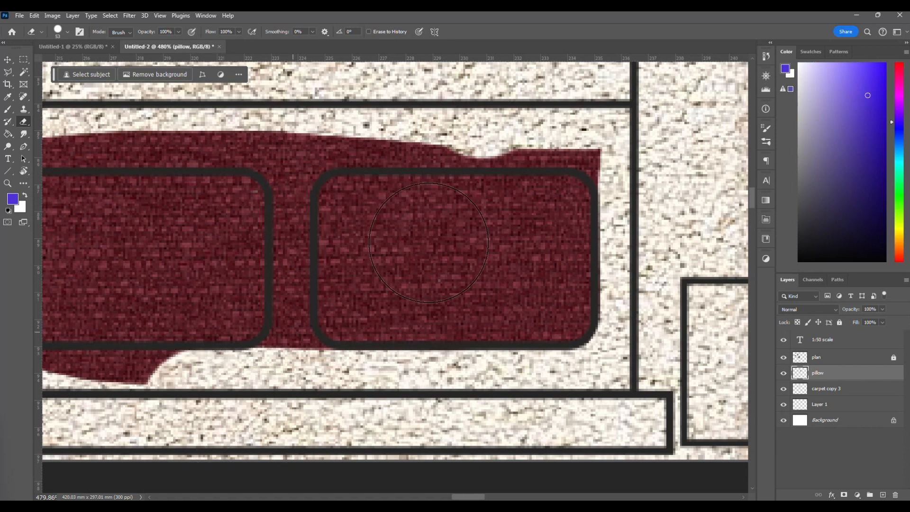
mouse_move(646, 126)
mouse_down()
mouse_move(646, 147)
mouse_move(630, 122)
mouse_move(564, 107)
mouse_move(237, 106)
mouse_up()
scroll(296, 219, left, 3)
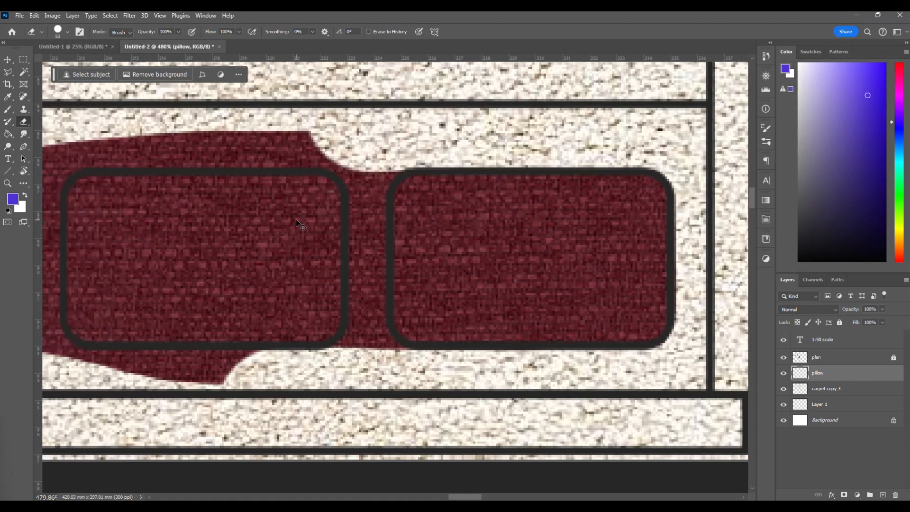
Erase the excess fabric around the left pillow's outline, undoing and redoing the stroke along its lower edge.
scroll(296, 220, left, 10)
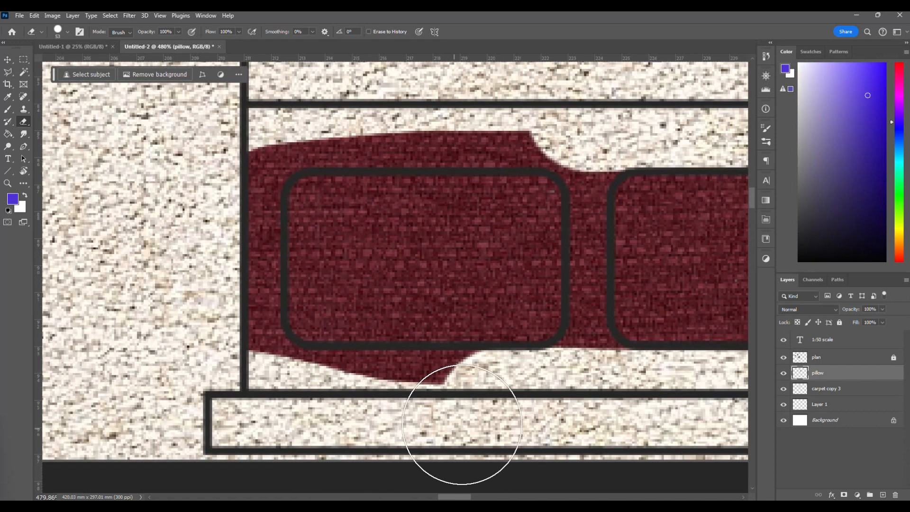
mouse_move(463, 425)
mouse_down()
mouse_move(473, 407)
mouse_move(250, 398)
mouse_up()
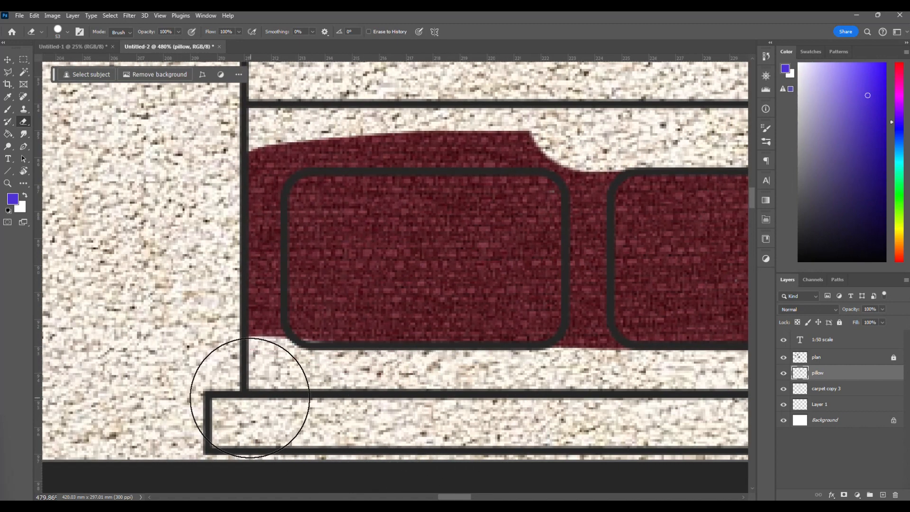
key(ctrl+z)
mouse_move(407, 416)
mouse_down()
mouse_move(488, 396)
mouse_move(364, 411)
mouse_move(275, 398)
mouse_move(234, 372)
mouse_move(214, 341)
mouse_move(225, 355)
mouse_move(213, 326)
mouse_move(230, 143)
mouse_move(262, 170)
mouse_move(294, 163)
mouse_move(577, 175)
mouse_up()
Reduce the eraser size to 10 and erase the fabric strip between the two pillows.
scroll(261, 170, up, 2)
scroll(262, 170, up, 2)
scroll(583, 190, right, 5)
right_click(574, 309)
key(Return)
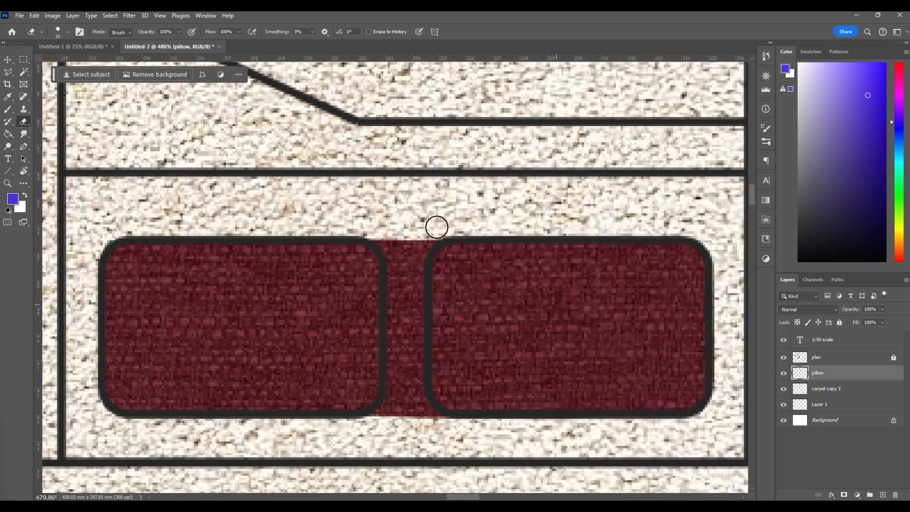
mouse_move(419, 253)
mouse_down()
mouse_move(410, 361)
mouse_move(421, 417)
mouse_up()
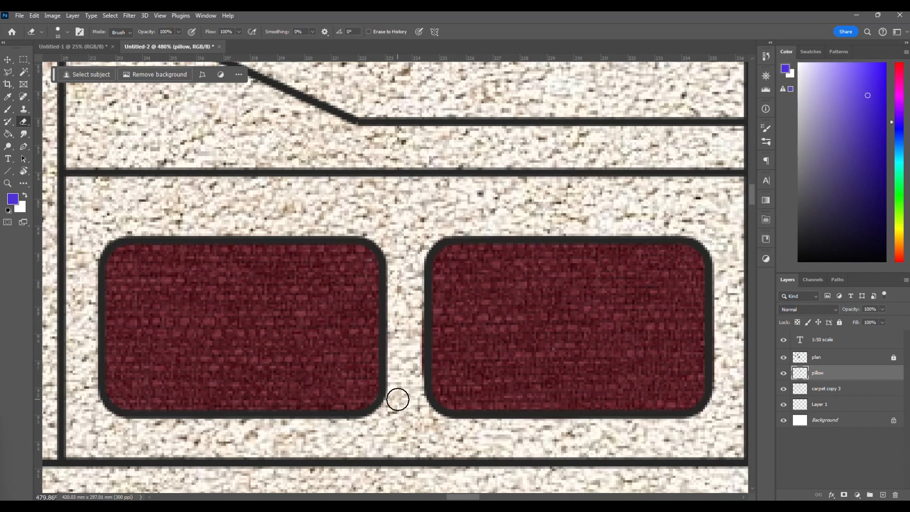
Examine the two fabric-filled pillows within the bed and the surrounding bedroom.
scroll(398, 400, down, 10)
scroll(397, 401, left, 1)
scroll(398, 401, down, 1)
scroll(434, 324, up, 1)
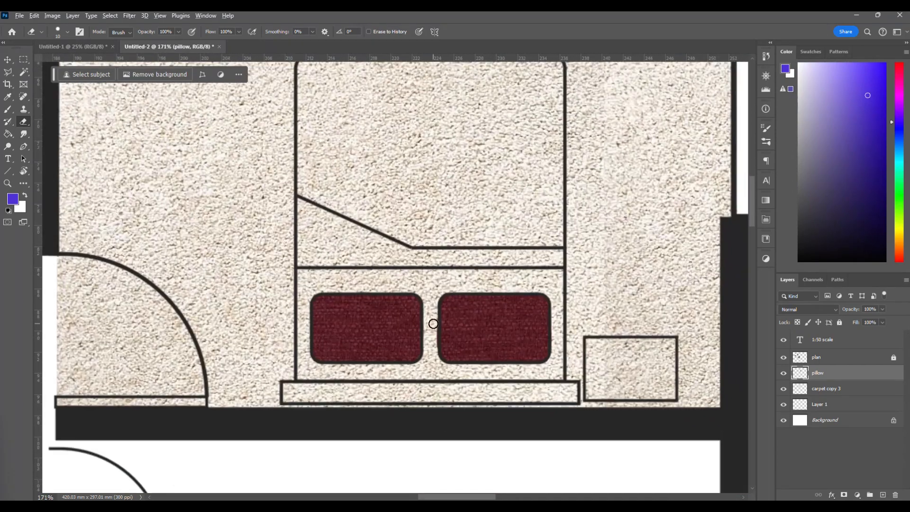
scroll(434, 324, up, 1)
scroll(433, 324, up, 3)
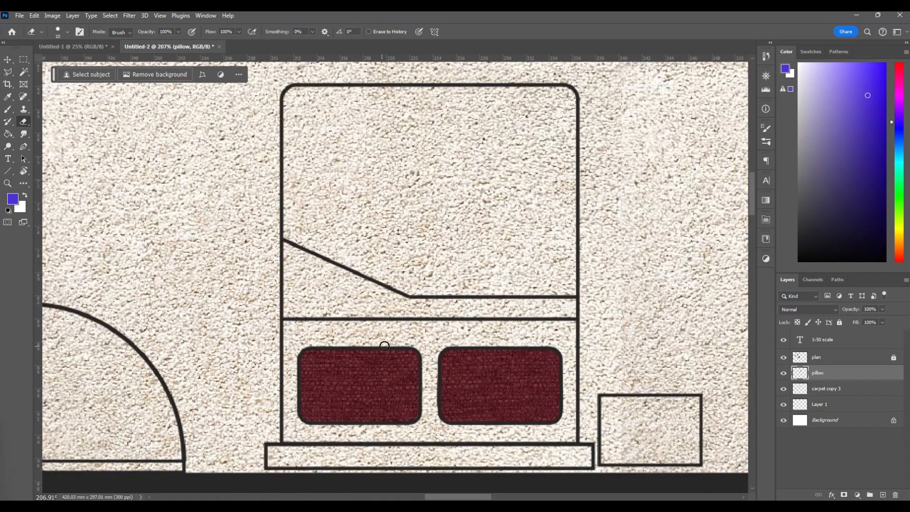
scroll(325, 350, down, 1)
Switch to the browser, copy the Rawpixel red cloth texture image, and return to the floor plan in Photoshop.
mouse_move(306, 494)
click(247, 458)
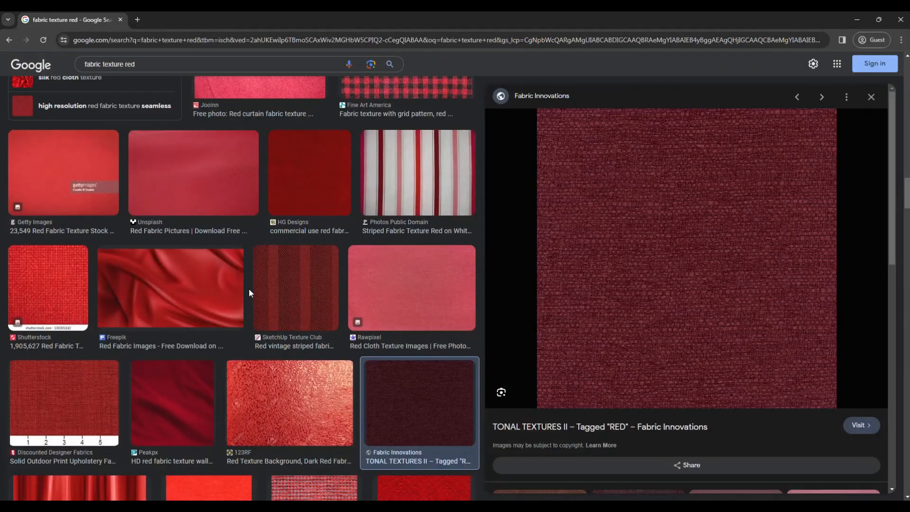
click(353, 276)
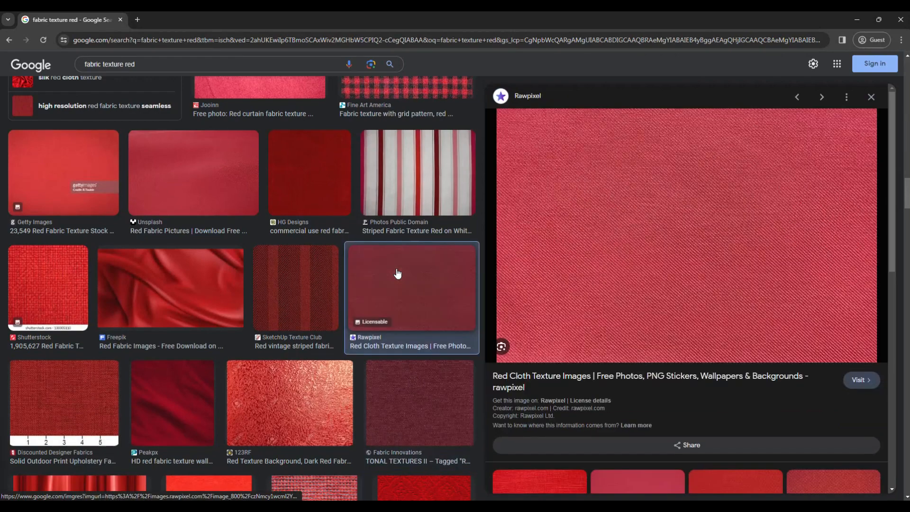
right_click(656, 217)
click(674, 360)
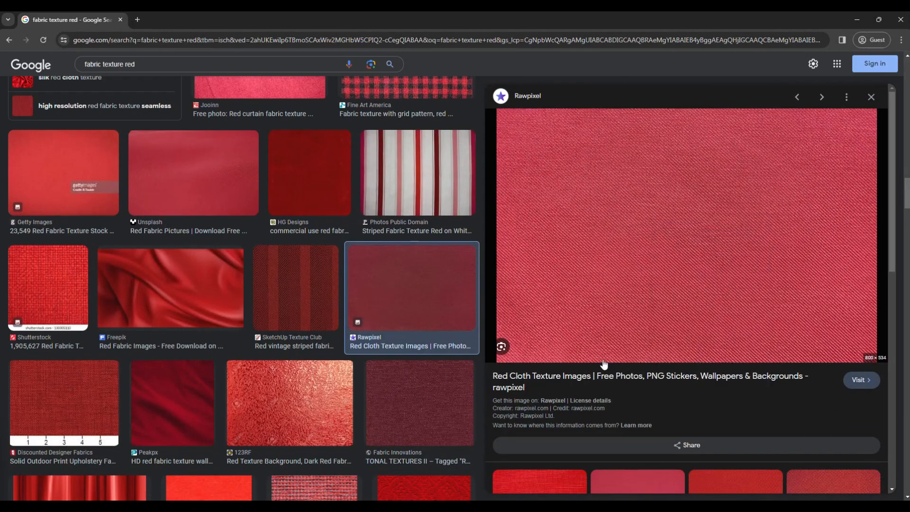
mouse_move(265, 496)
click(266, 453)
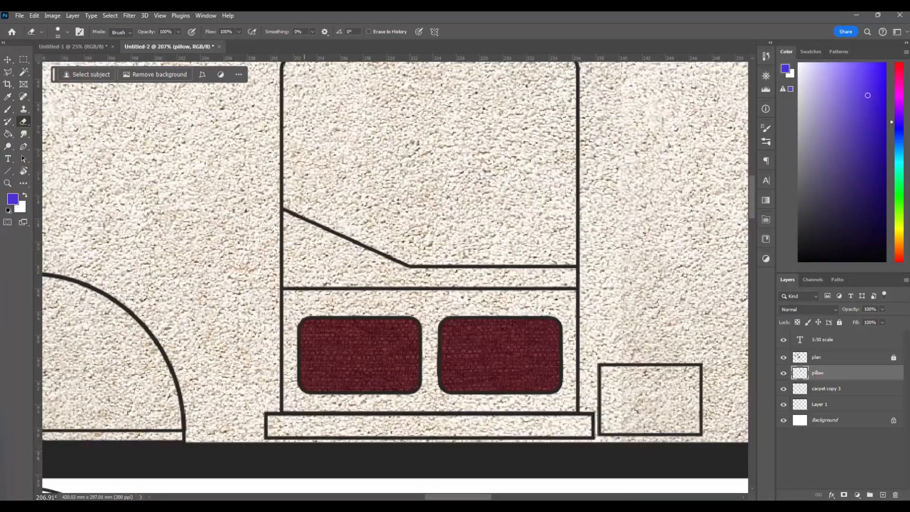
Paste the copied red cloth texture as a new layer over the bedroom.
key(v)
key(ctrl+v)
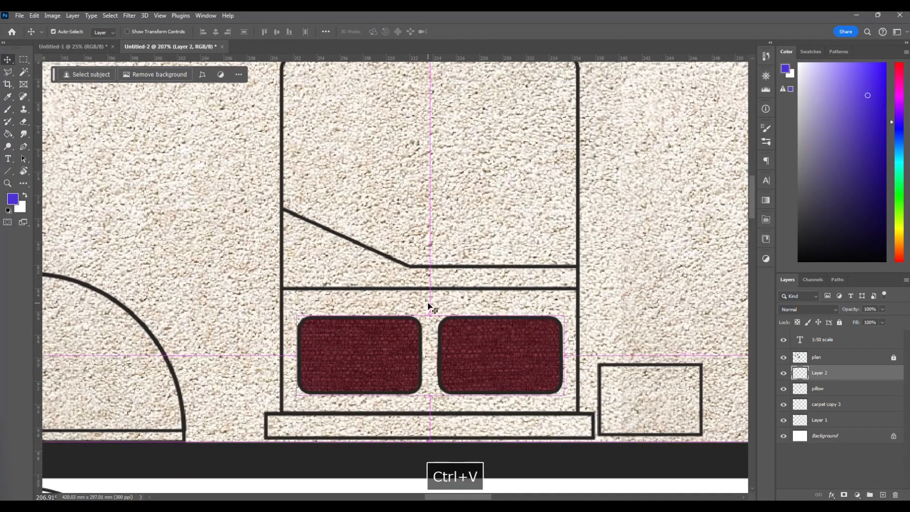
scroll(427, 302, down, 5)
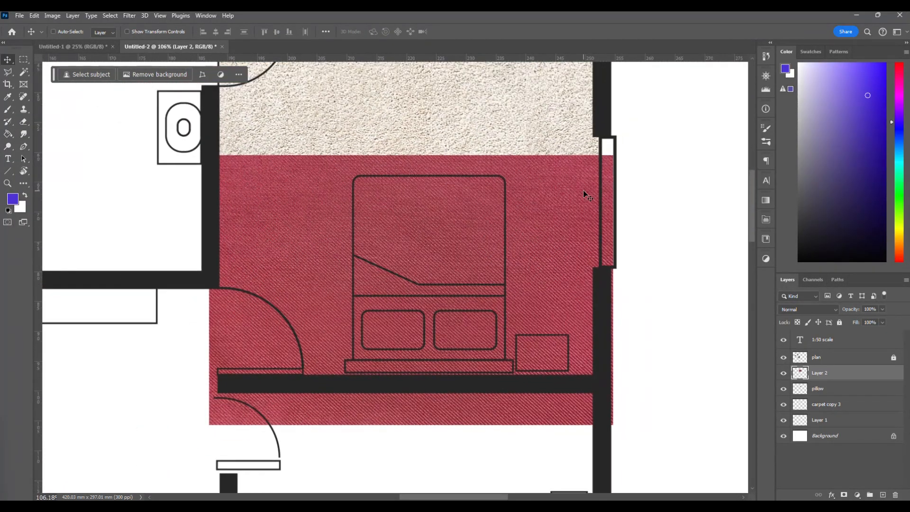
Scale the red cloth texture to about 39.76% and position it over the lower part of the bed, covering both pillows.
key(ctrl+t)
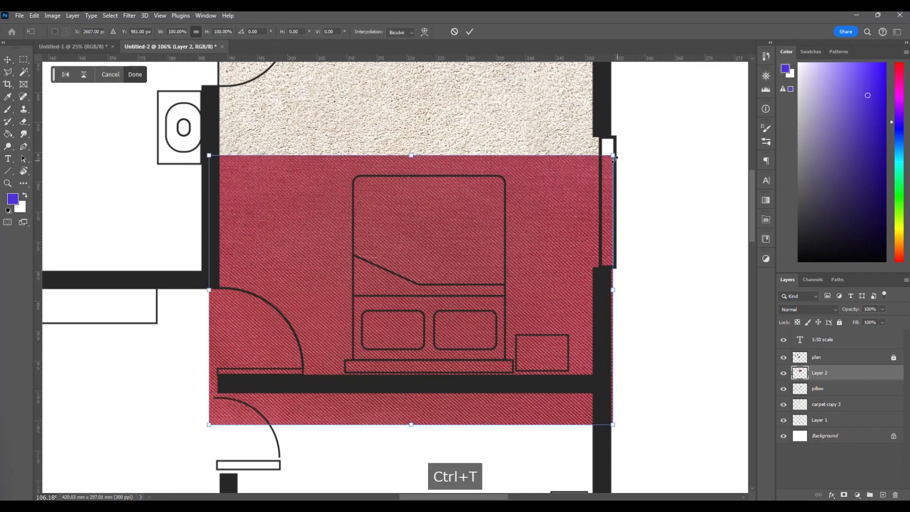
drag(613, 155, 497, 277)
drag(323, 320, 411, 300)
drag(296, 406, 348, 375)
drag(574, 223, 509, 267)
scroll(390, 349, up, 9)
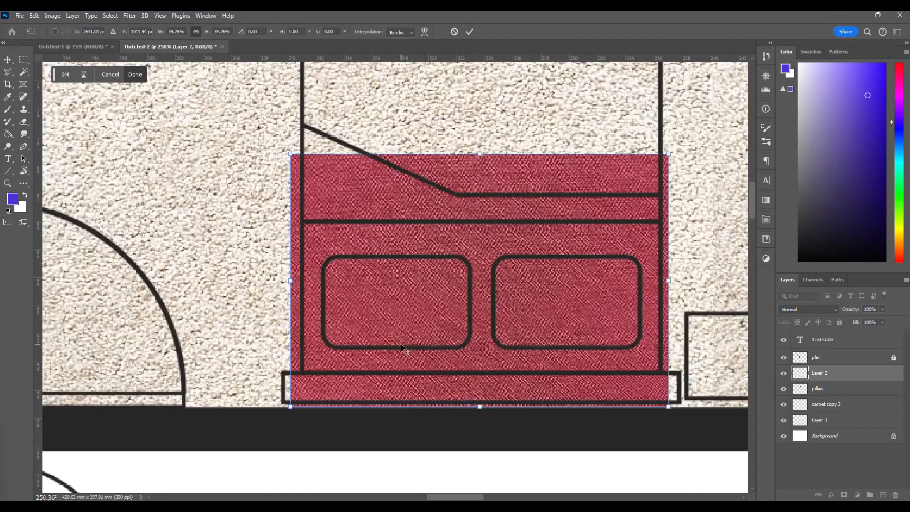
key(Return)
click(438, 305)
key(Return)
Rename the red cloth texture's layer as "bed sheet".
scroll(439, 304, right, 2)
scroll(439, 304, right, 1)
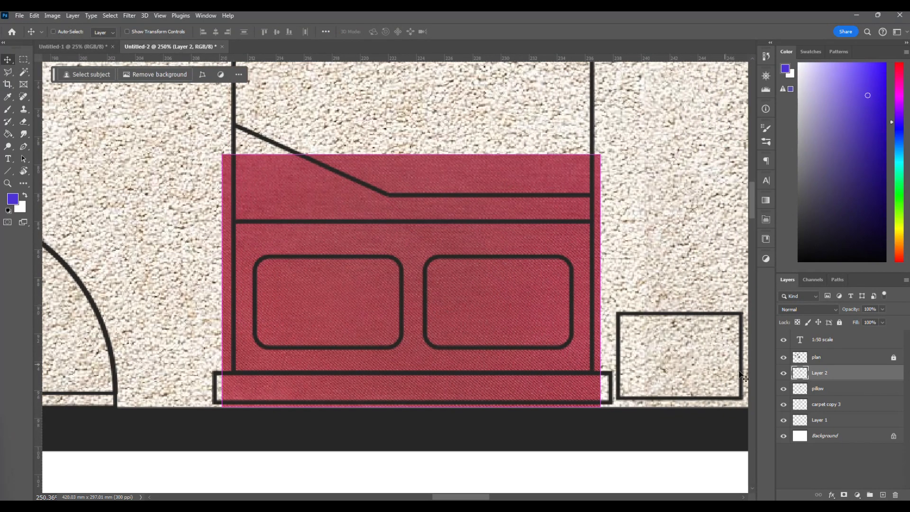
click(819, 373)
text(bed sheet)
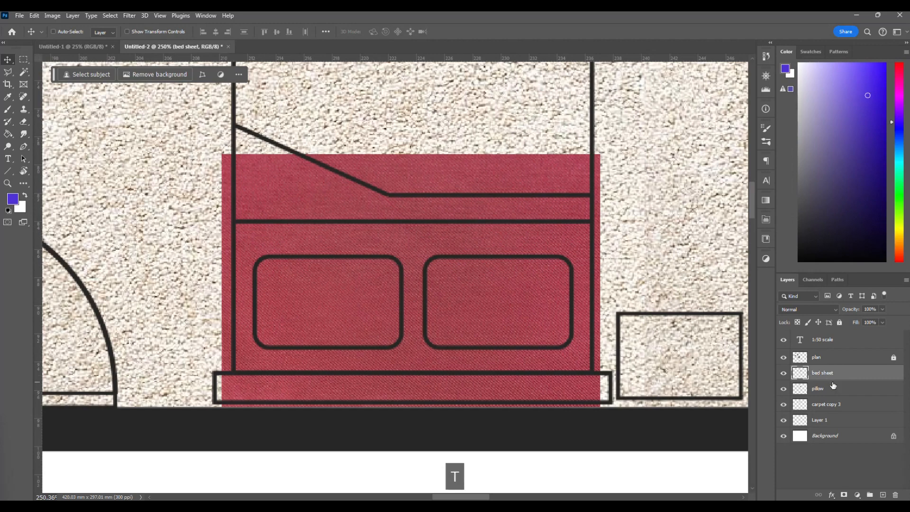
click(839, 395)
Move the bed sheet layer below the pillow layer in the layer order.
click(809, 358)
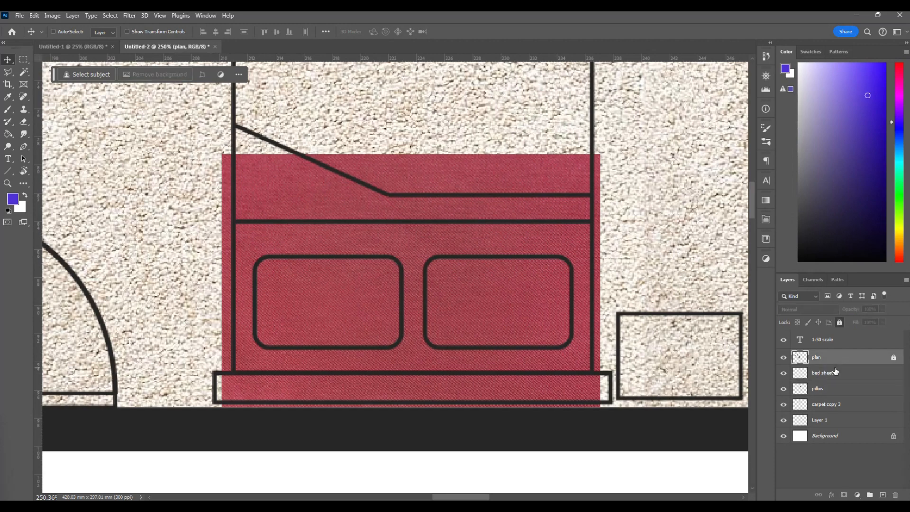
click(791, 369)
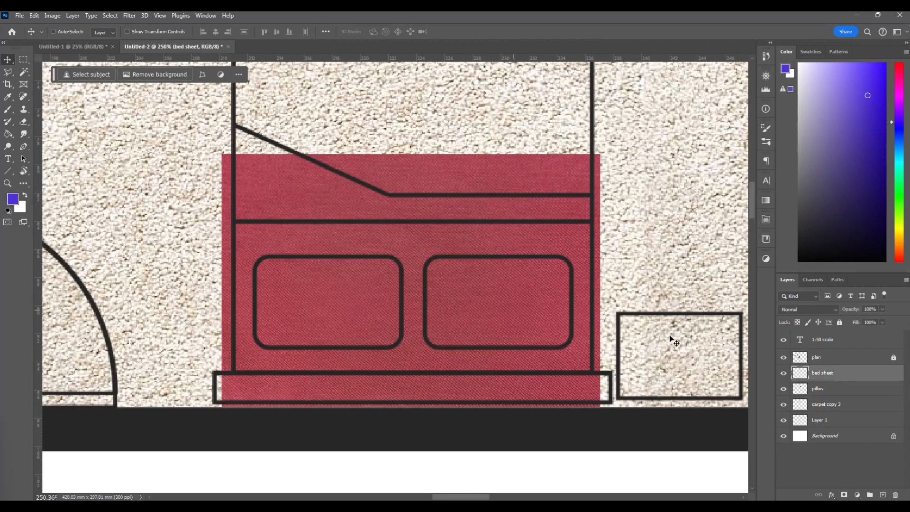
drag(840, 375, 840, 396)
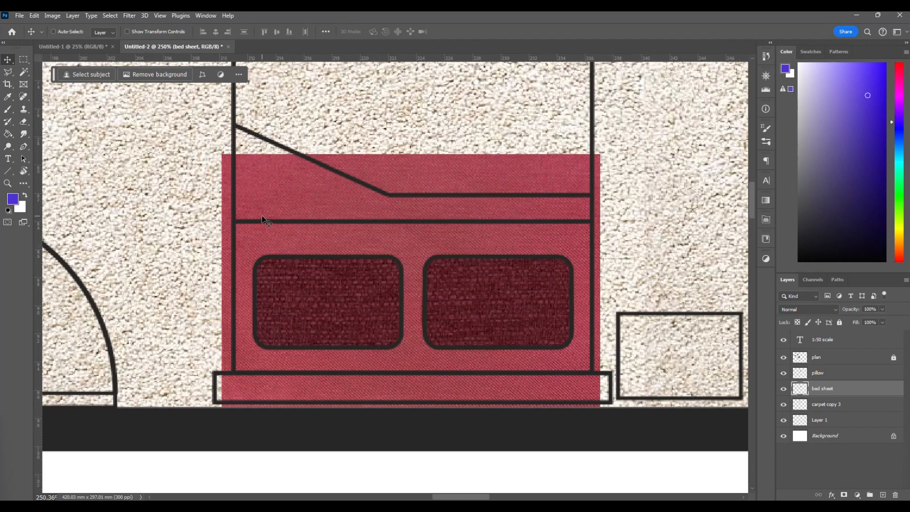
Using the plan layer, select the bed area around the two pillows with the Magic Wand, and make the bed sheet layer active.
click(24, 75)
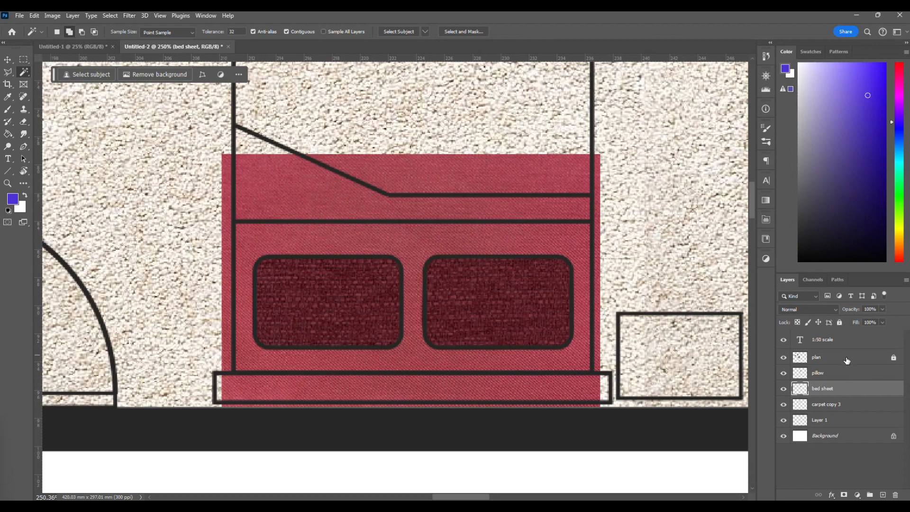
click(847, 360)
click(507, 247)
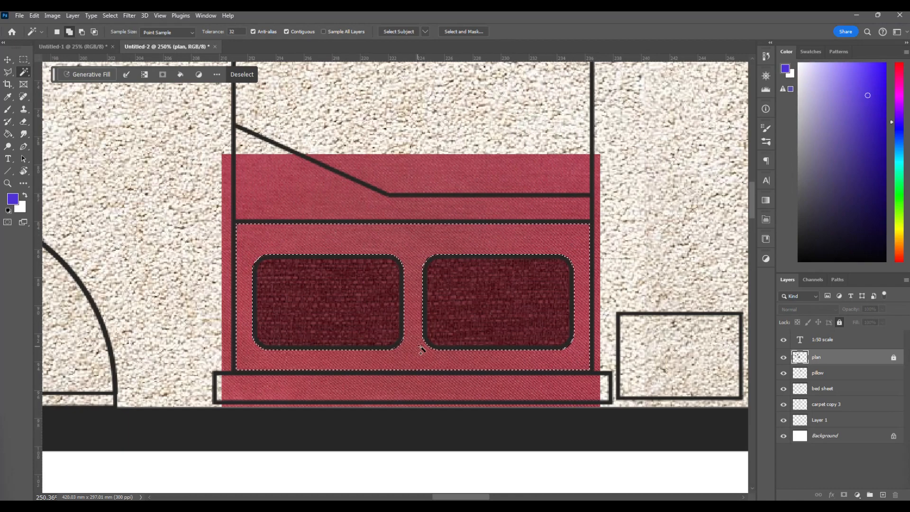
scroll(406, 358, up, 5)
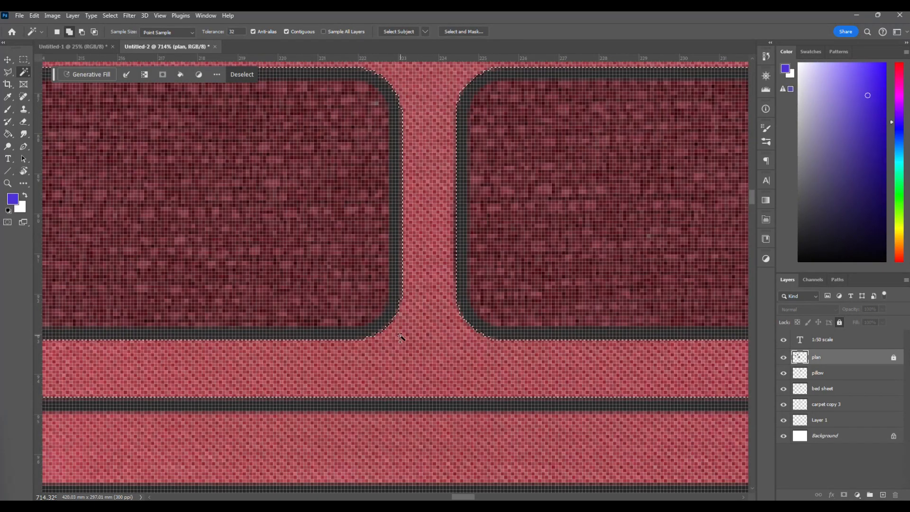
scroll(400, 336, up, 3)
scroll(390, 335, down, 1)
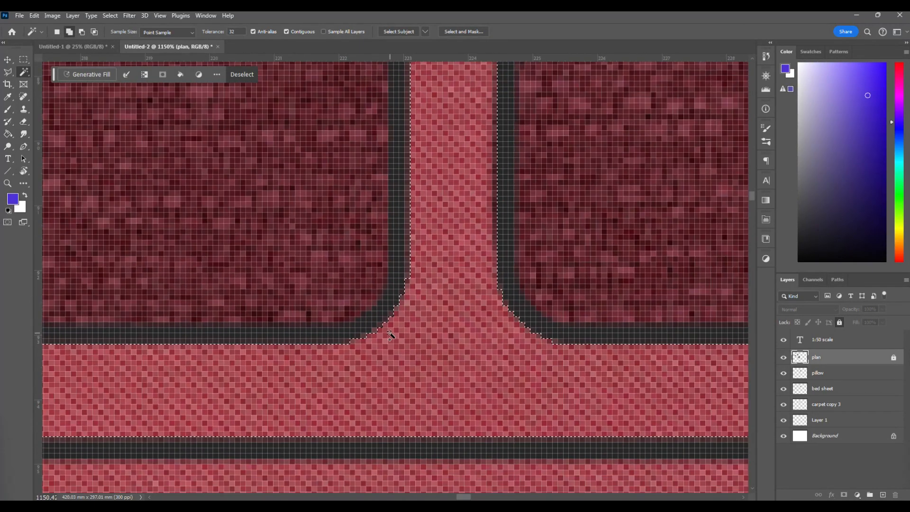
scroll(409, 289, up, 5)
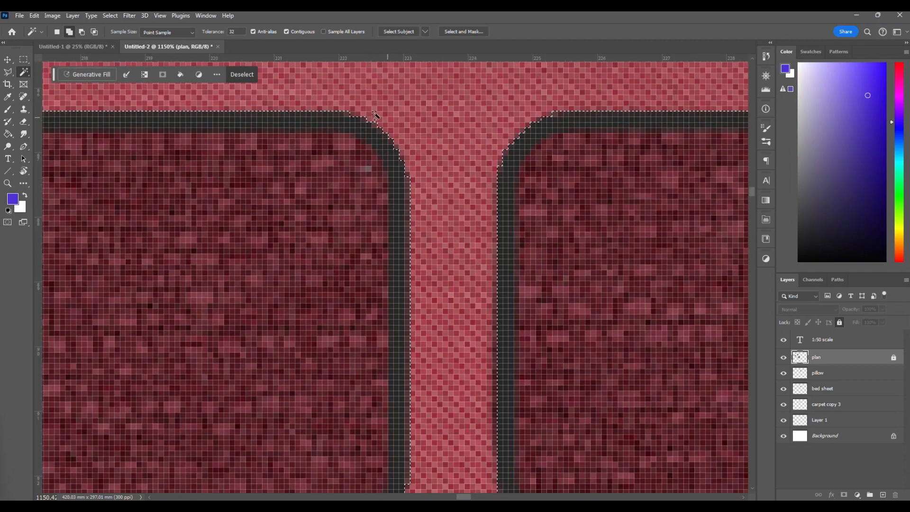
scroll(478, 269, down, 7)
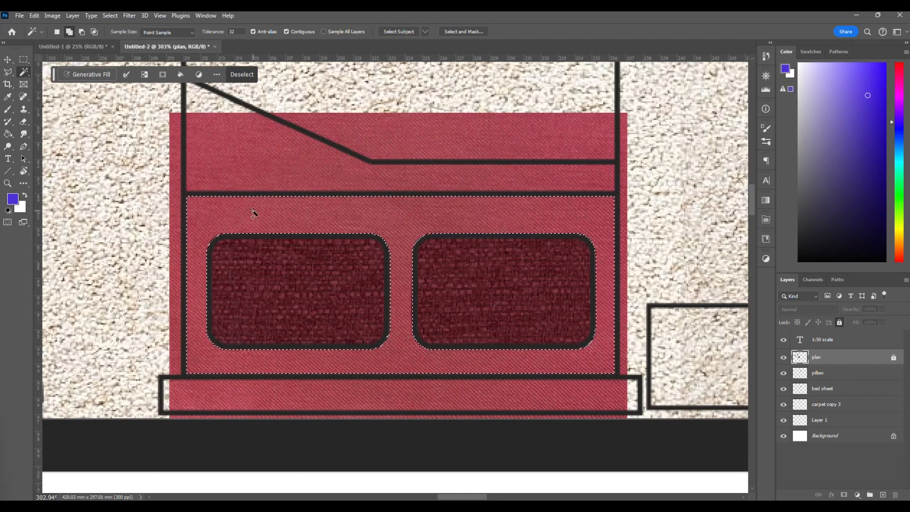
click(832, 389)
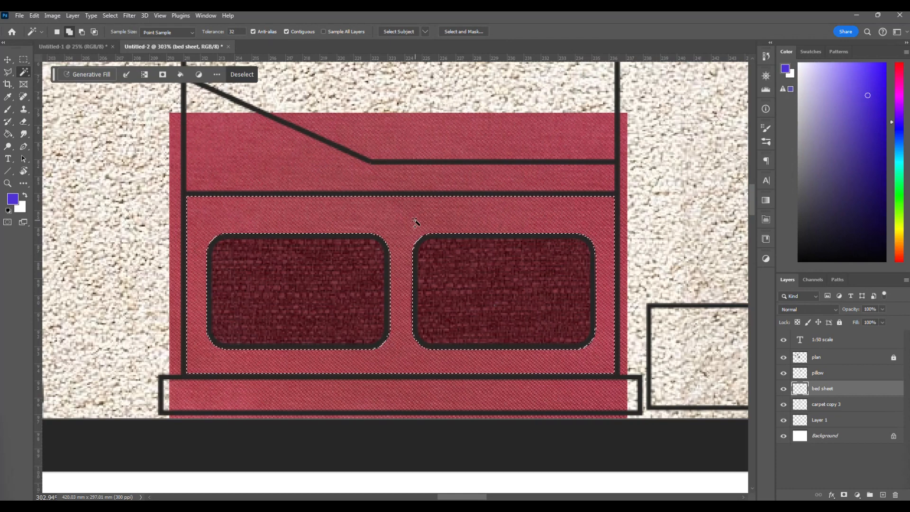
key(v)
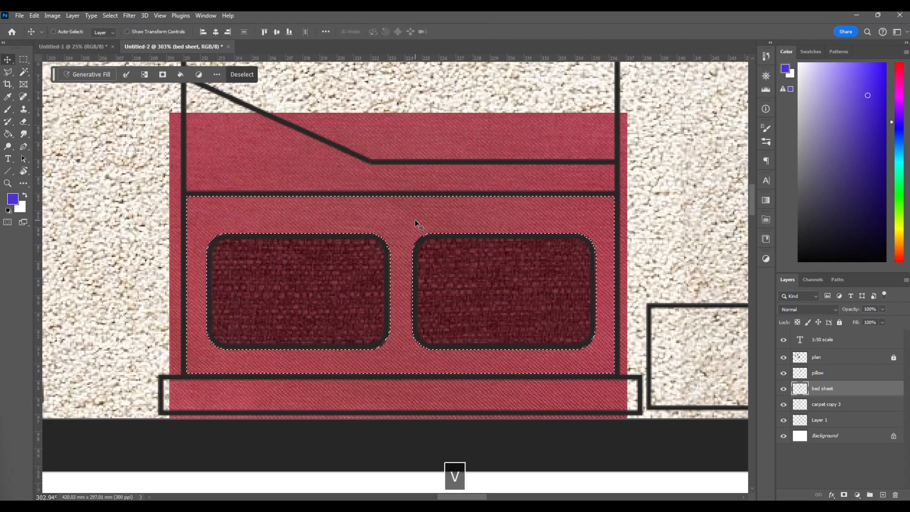
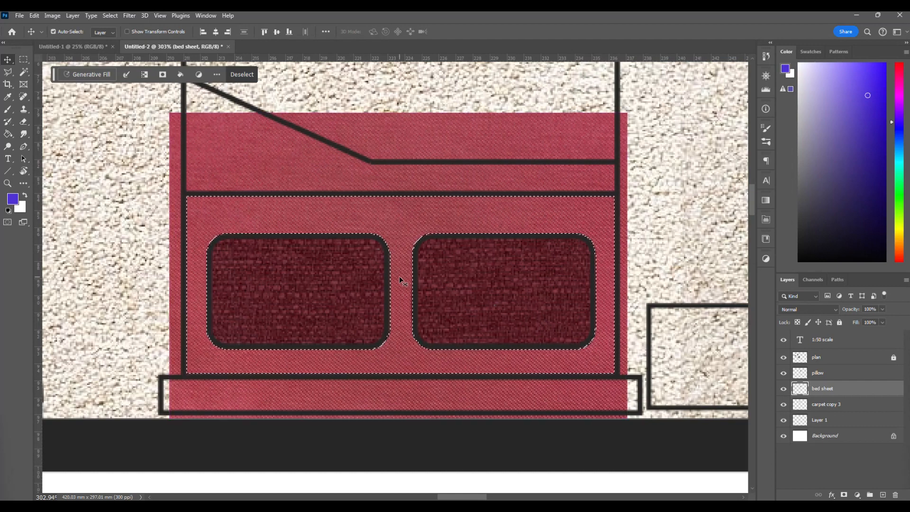
Delete the red cloth outside the selected area around the pillows on the bed sheet layer, and clear the selection.
key(ctrl+shift+i)
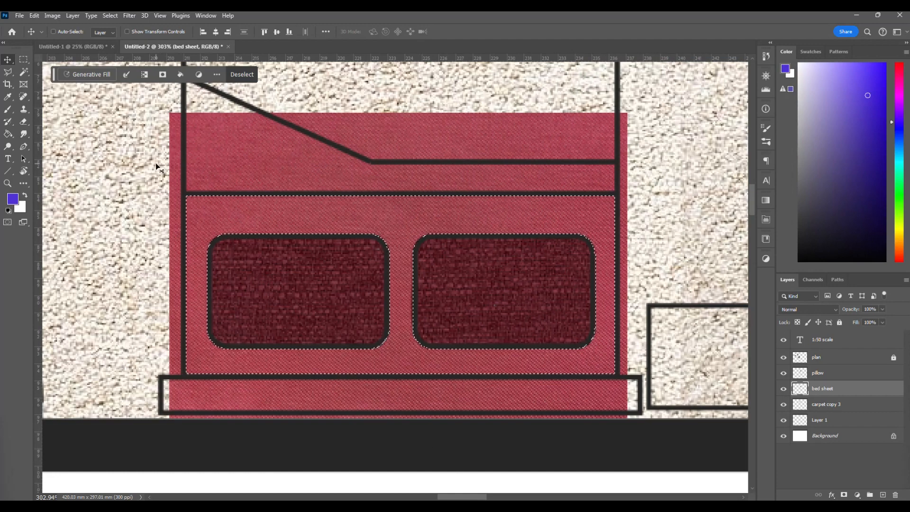
key(Delete)
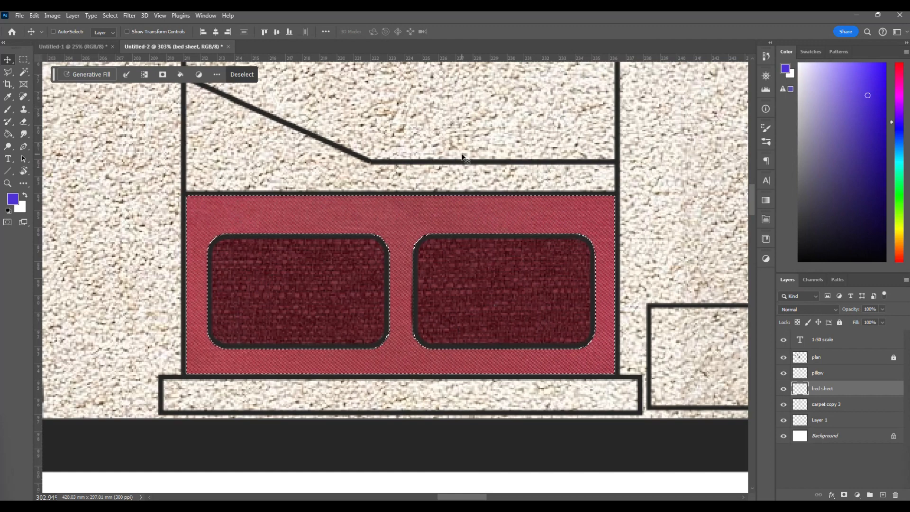
key(ctrl+d)
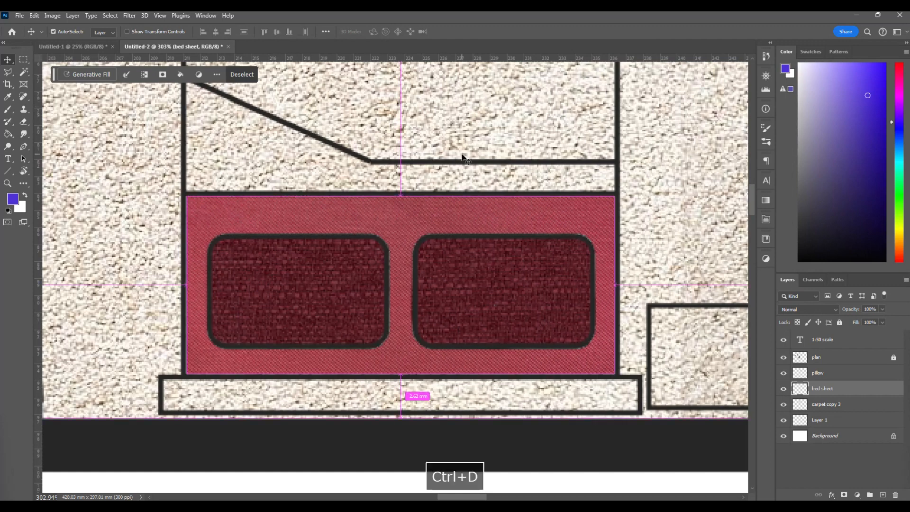
Switch to the red fabric image results in Chrome and preview the TexturePalace red textile texture.
scroll(453, 298, down, 3)
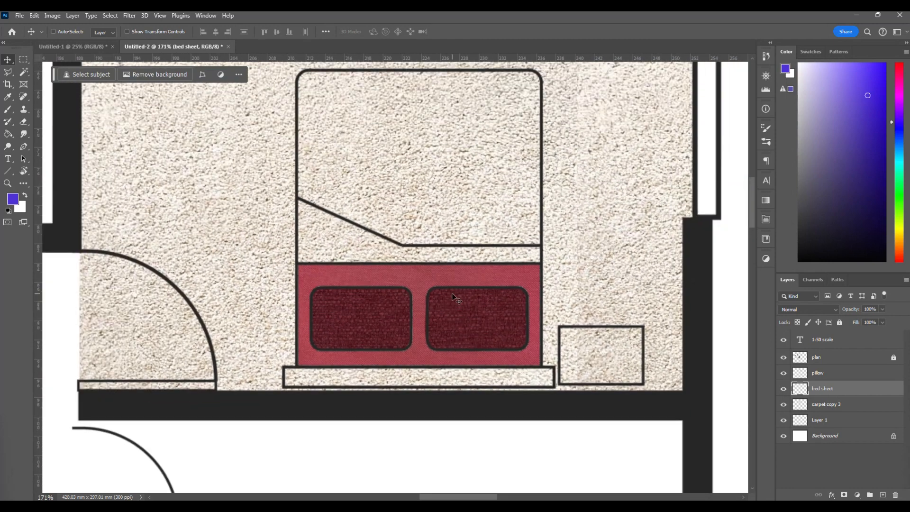
scroll(453, 297, up, 1)
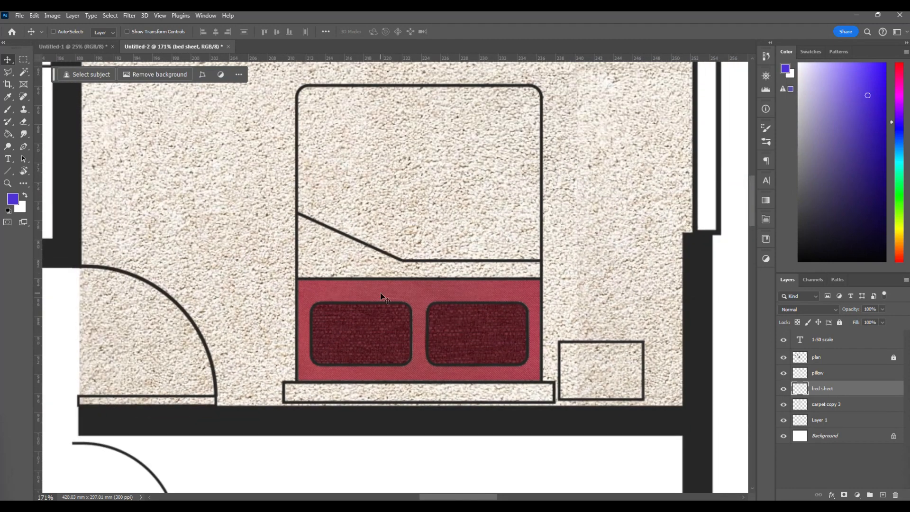
scroll(381, 294, up, 1)
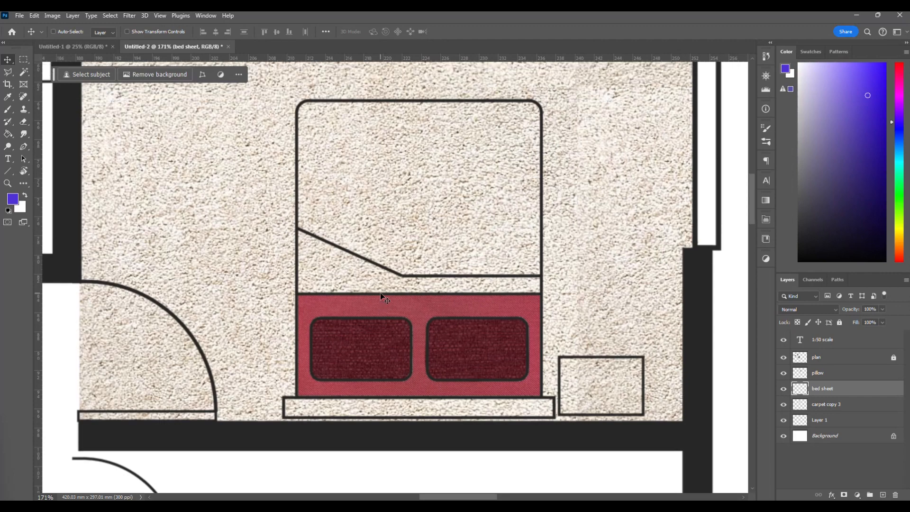
scroll(265, 341, up, 1)
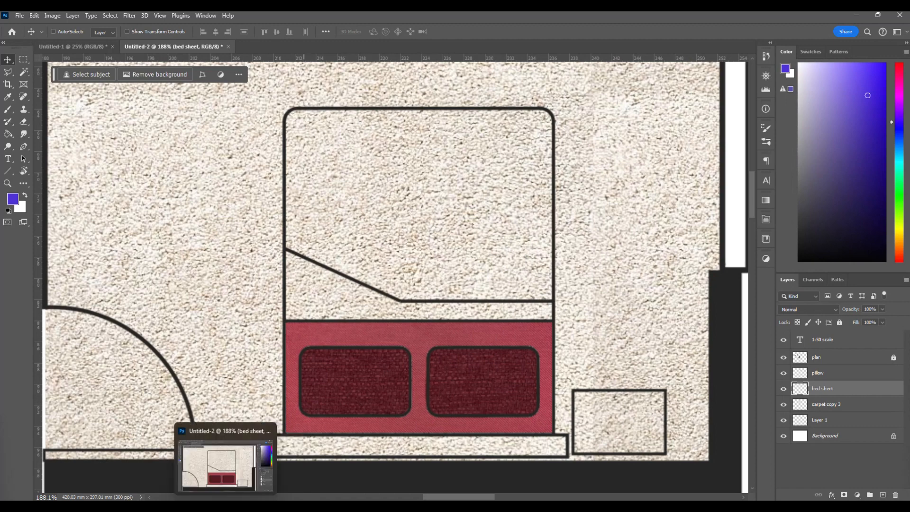
click(288, 505)
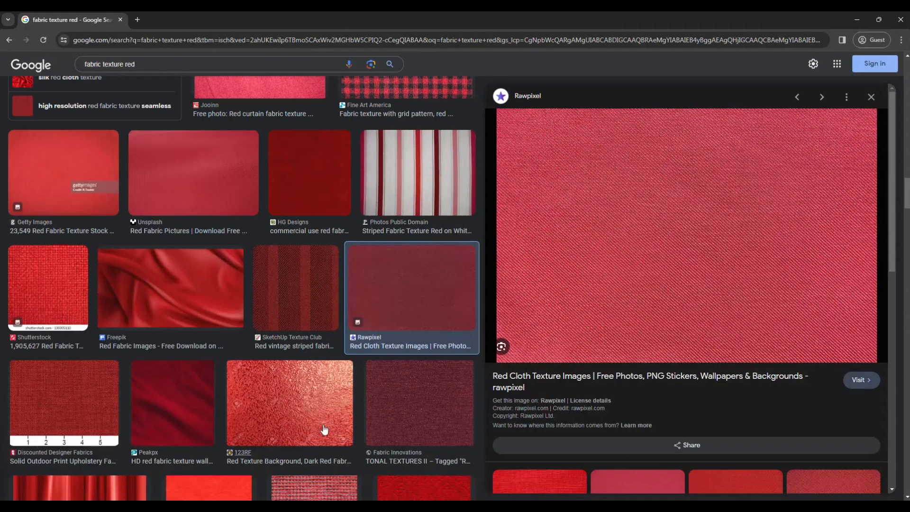
scroll(289, 332, up, 10)
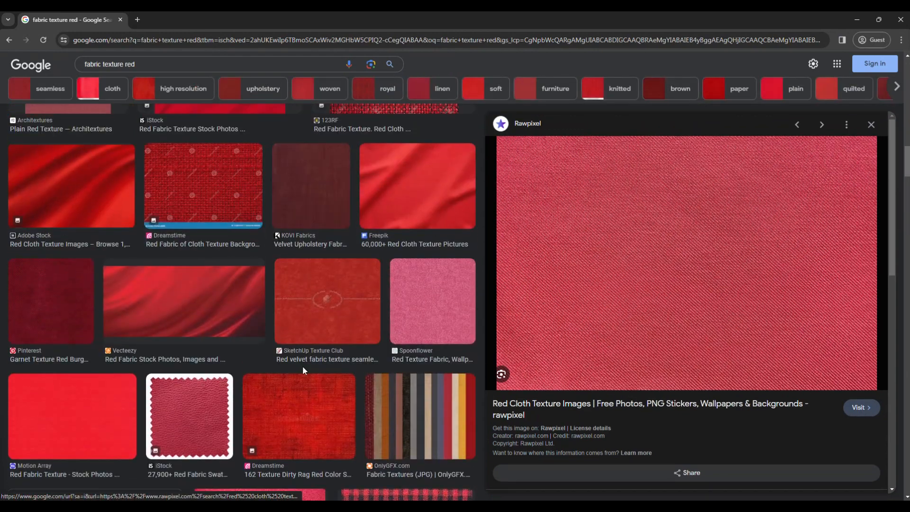
scroll(303, 366, up, 10)
scroll(304, 372, up, 3)
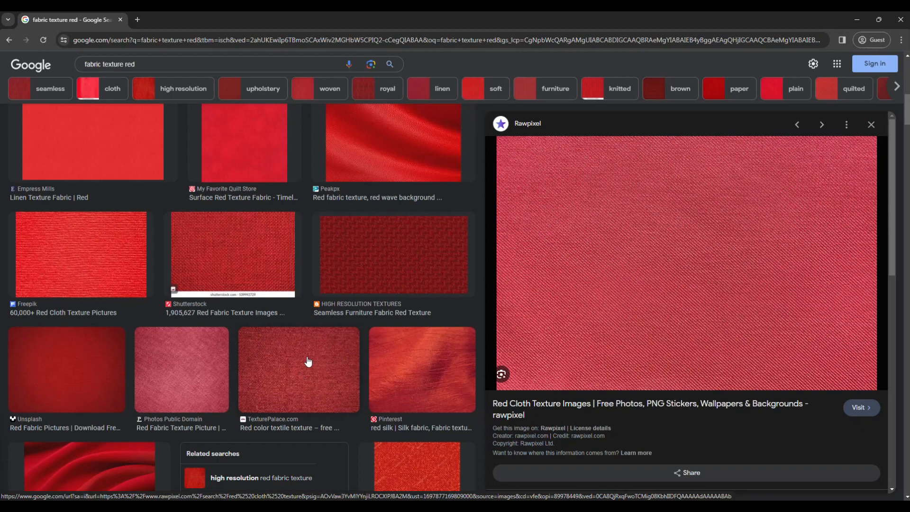
click(308, 362)
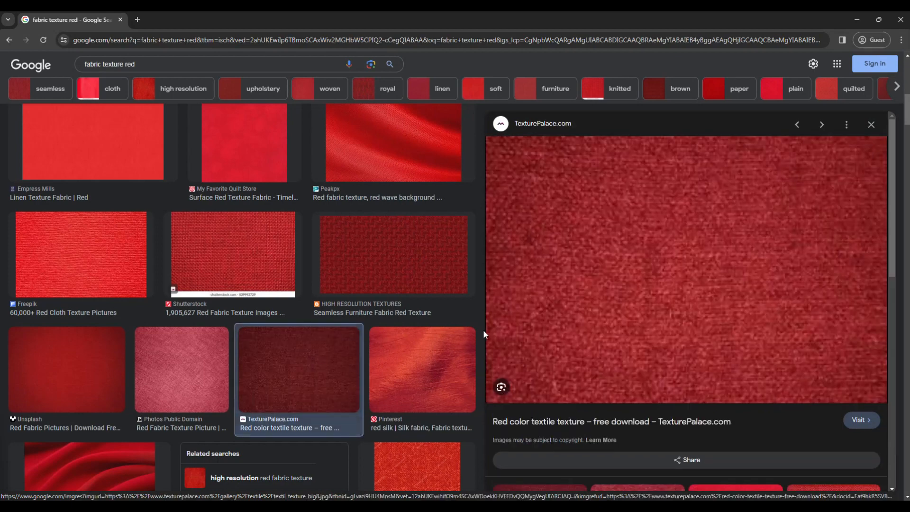
right_click(636, 264)
click(296, 368)
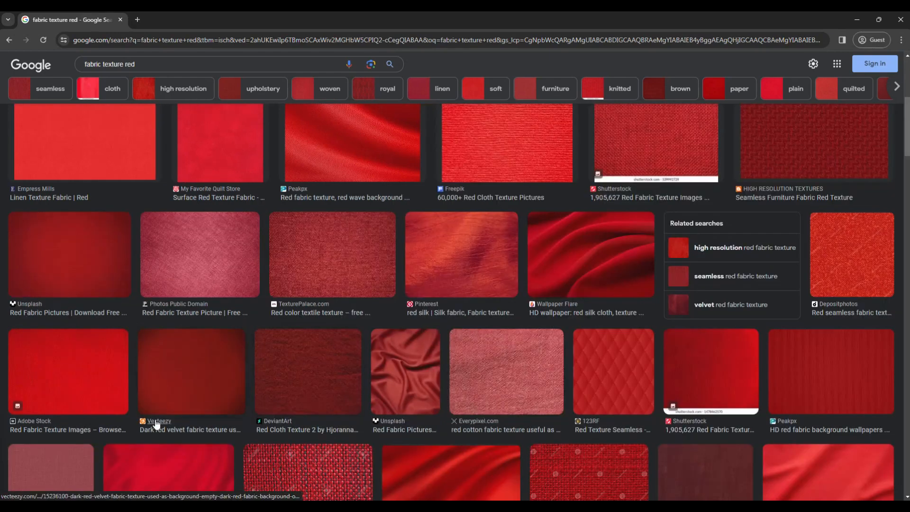
Copy the Pexels red fabric texture image and paste it into the floor plan in Photoshop.
scroll(495, 319, up, 6)
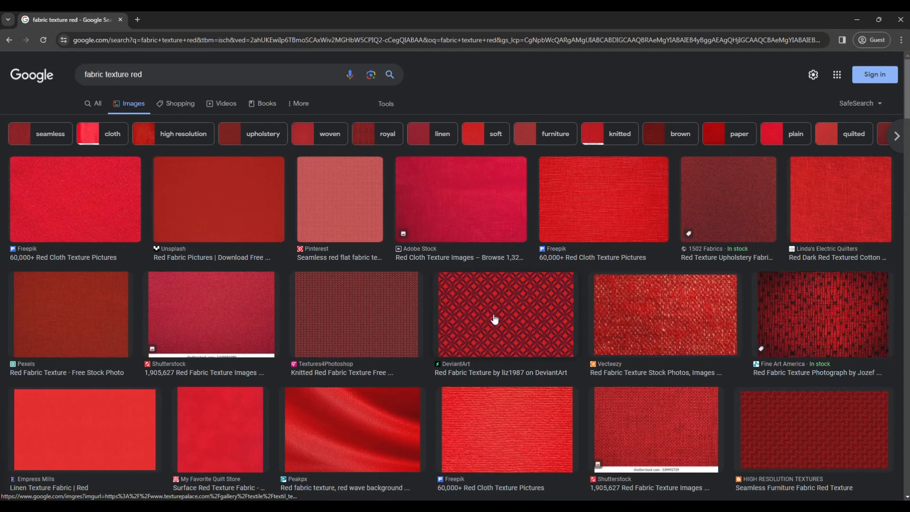
scroll(494, 319, down, 1)
click(119, 284)
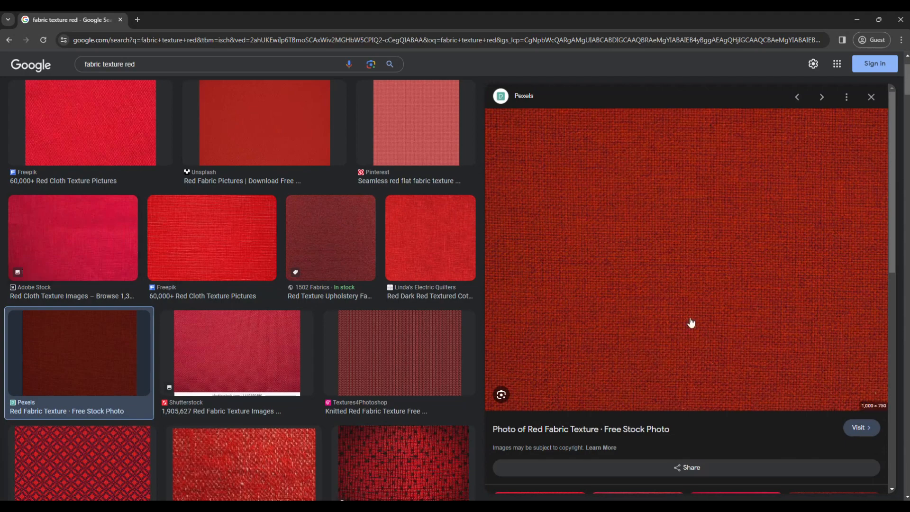
right_click(694, 229)
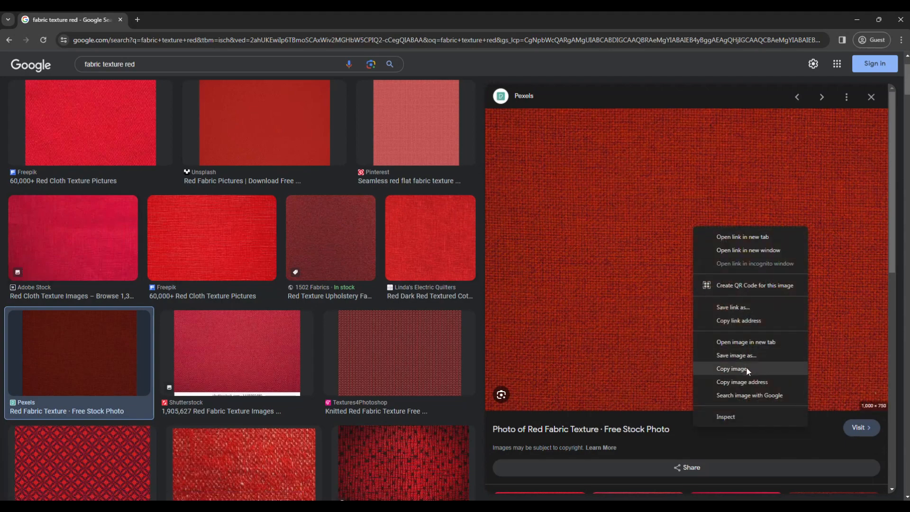
click(724, 369)
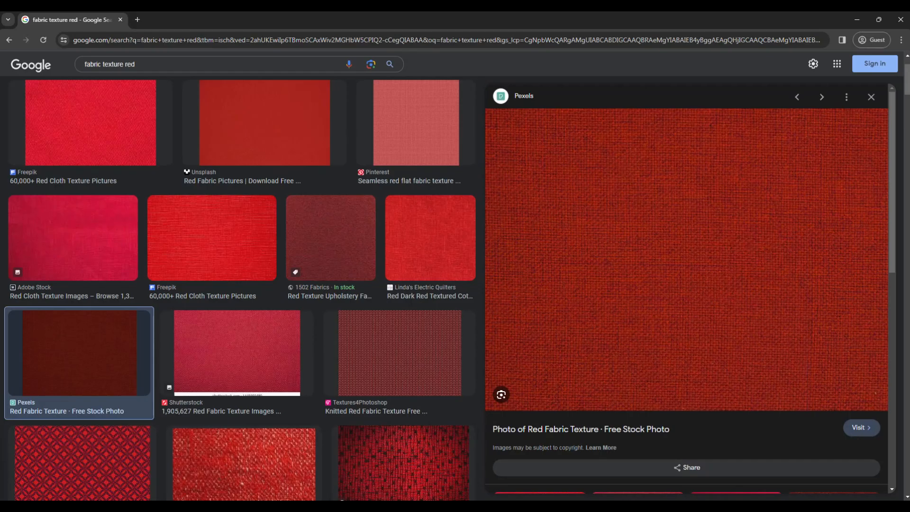
click(228, 508)
key(ctrl+v)
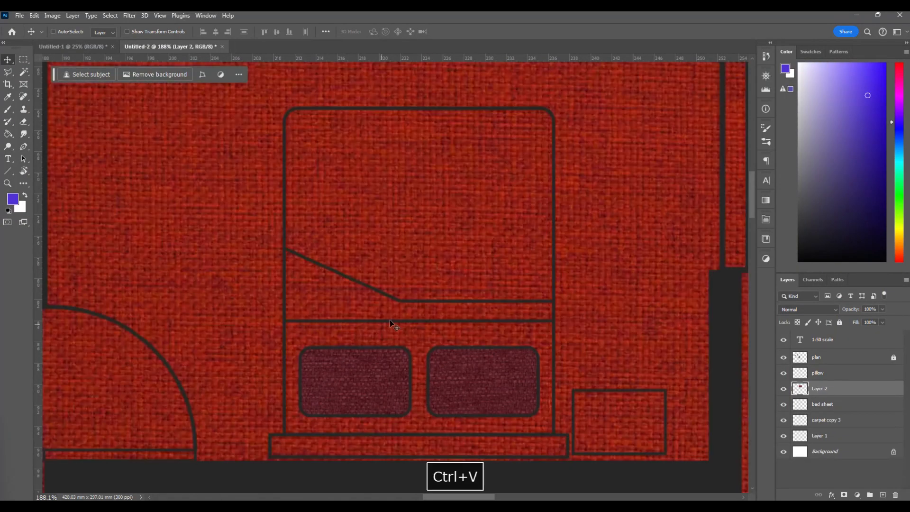
Scale down the pasted red fabric texture and position it over the upper part of the bed, covering the whole blanket outline.
scroll(394, 319, down, 5)
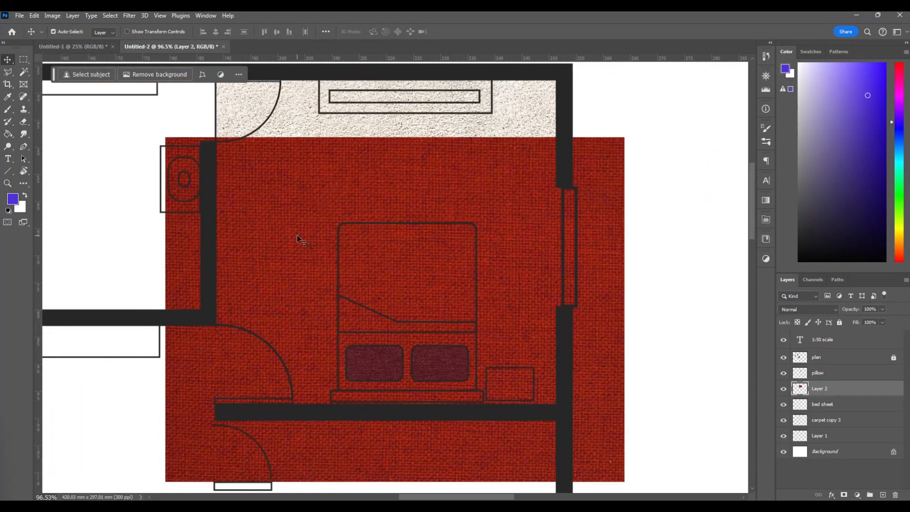
key(ctrl+t)
drag(164, 137, 374, 295)
drag(424, 337, 355, 219)
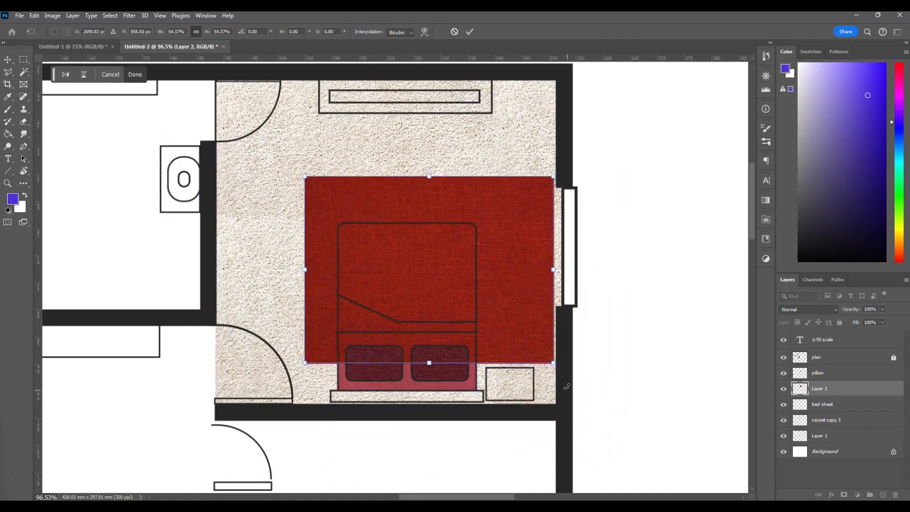
drag(554, 365, 519, 337)
drag(408, 178, 408, 215)
scroll(434, 294, left, 1)
scroll(434, 295, up, 5)
key(Return)
click(434, 295)
key(Return)
scroll(435, 295, up, 2)
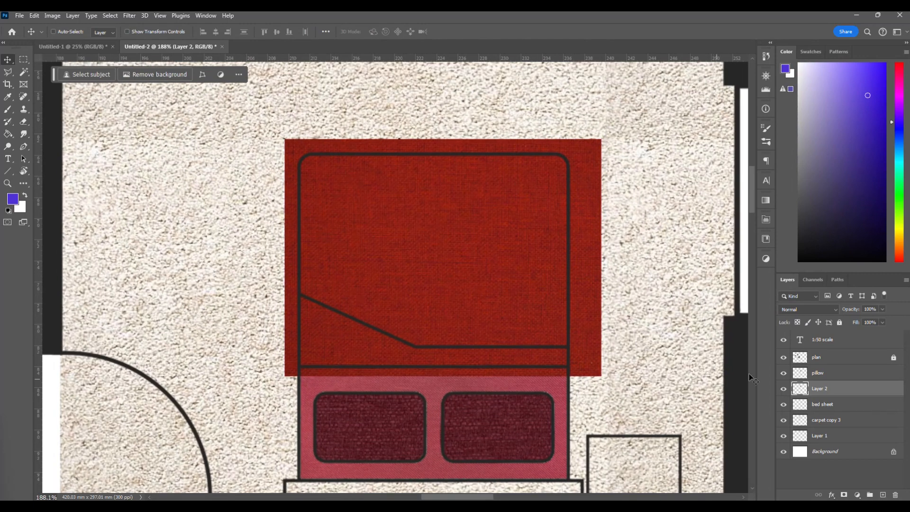
Magic Wand the blanket area on the plan layer, delete the red fabric outside it on Layer 2, and clear the selection.
click(838, 362)
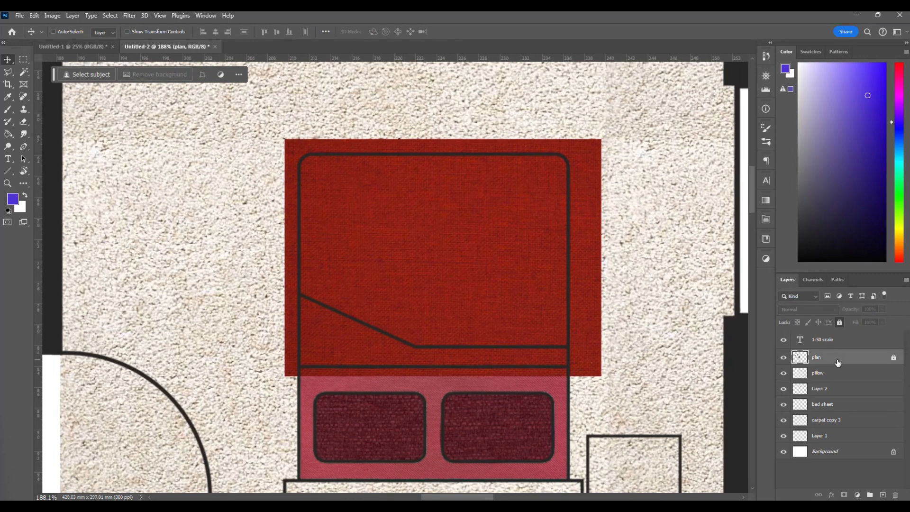
click(24, 72)
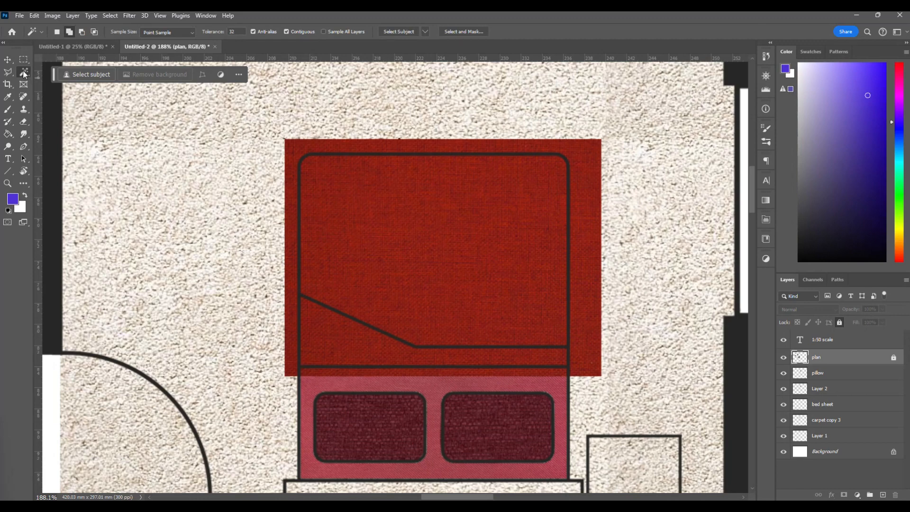
click(389, 238)
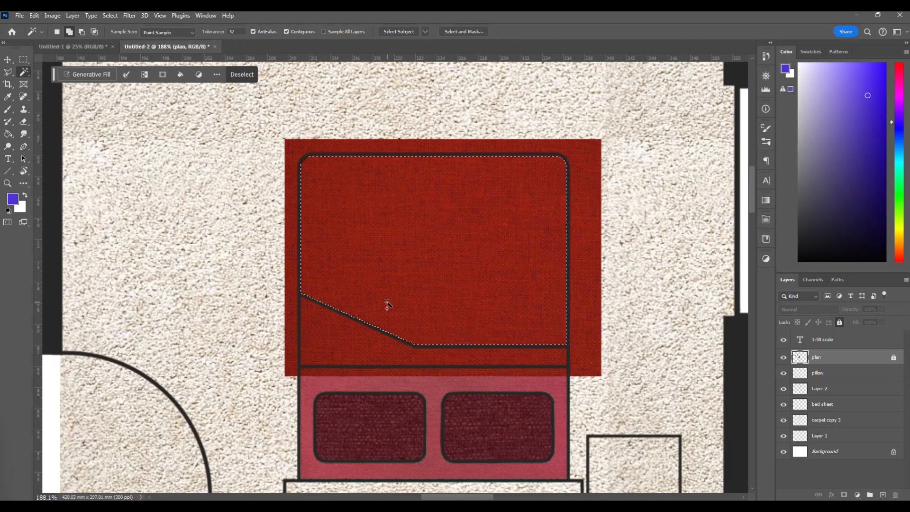
key(ctrl+shift+i)
click(841, 390)
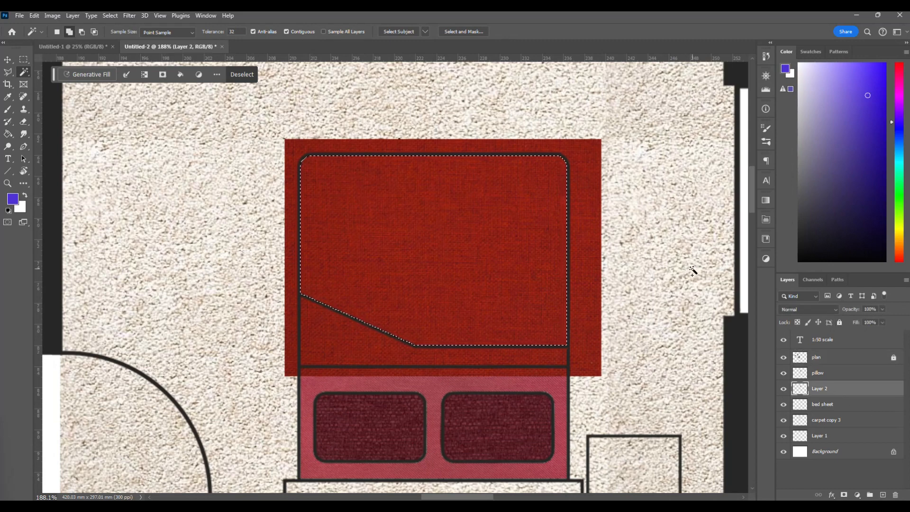
key(Delete)
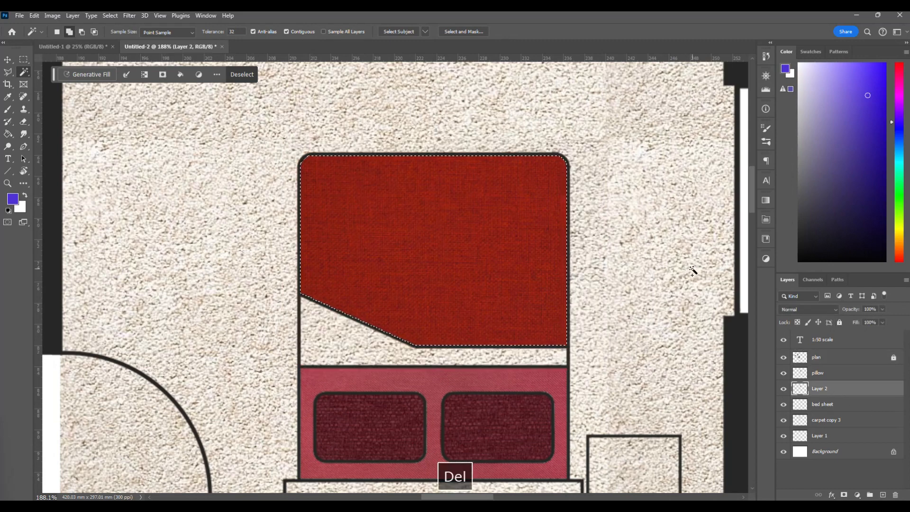
key(ctrl+d)
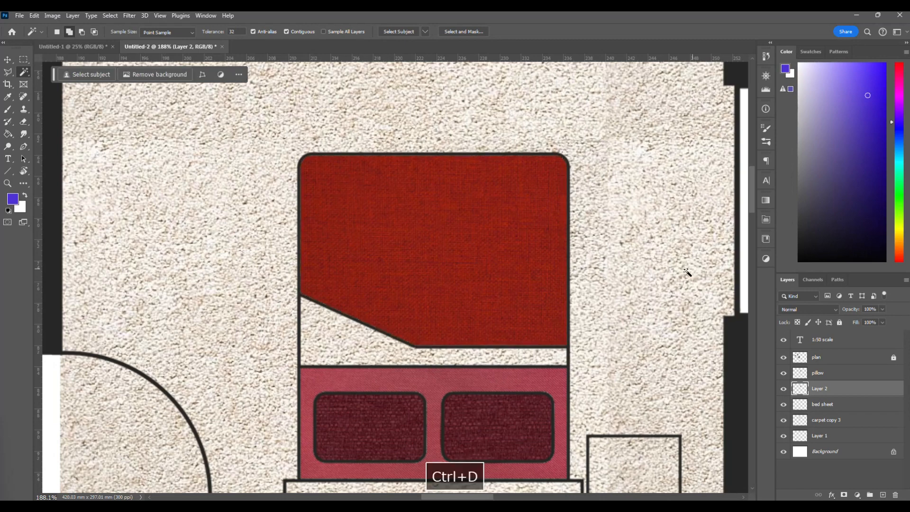
scroll(399, 327, down, 2)
click(8, 59)
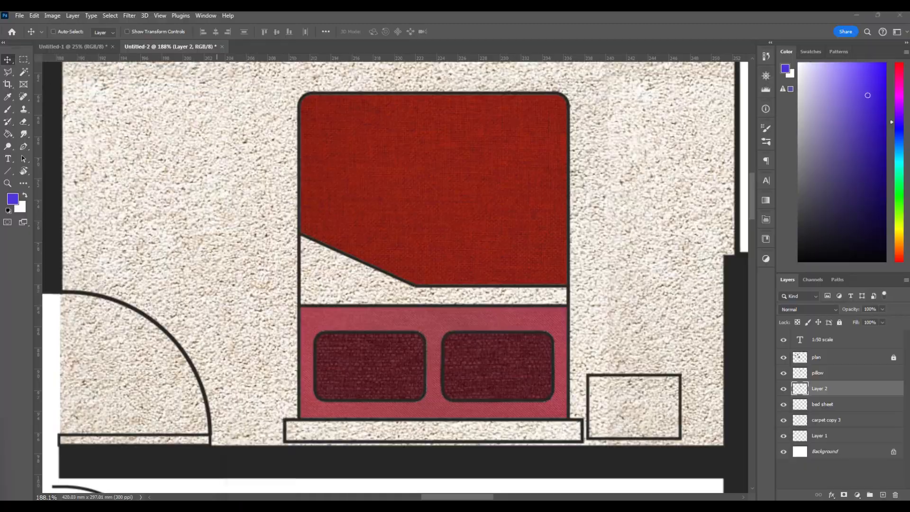
Switch to Chrome and search Google Images for "fabric texture white".
click(280, 468)
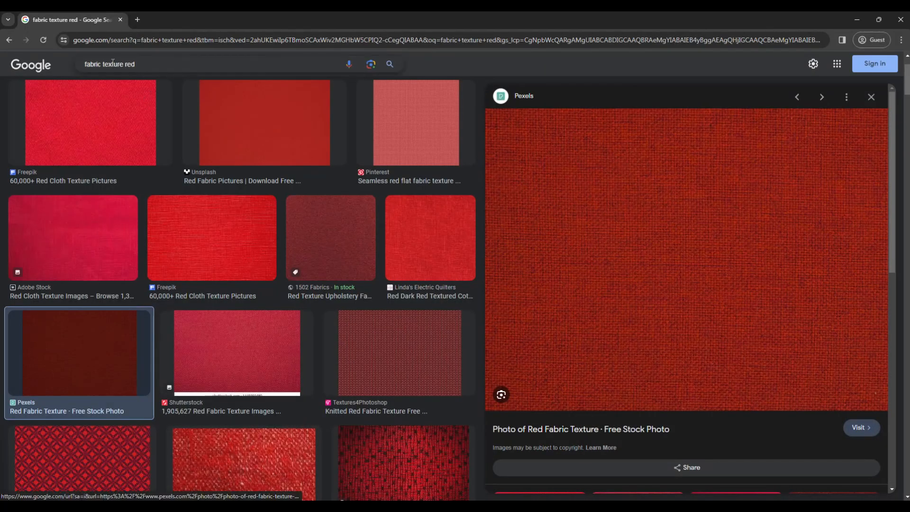
click(111, 64)
text(white)
key(Return)
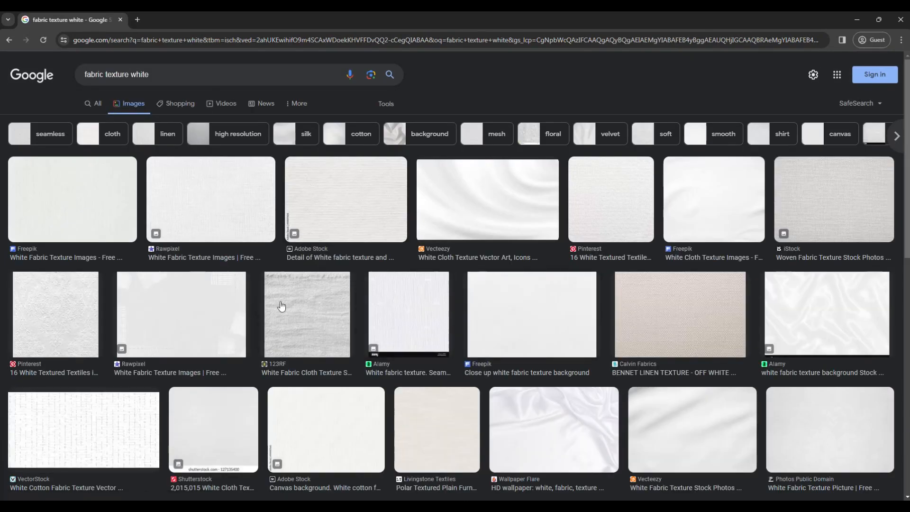
Preview the Rawpixel and Alamy white fabric textures and look through further image results.
click(213, 193)
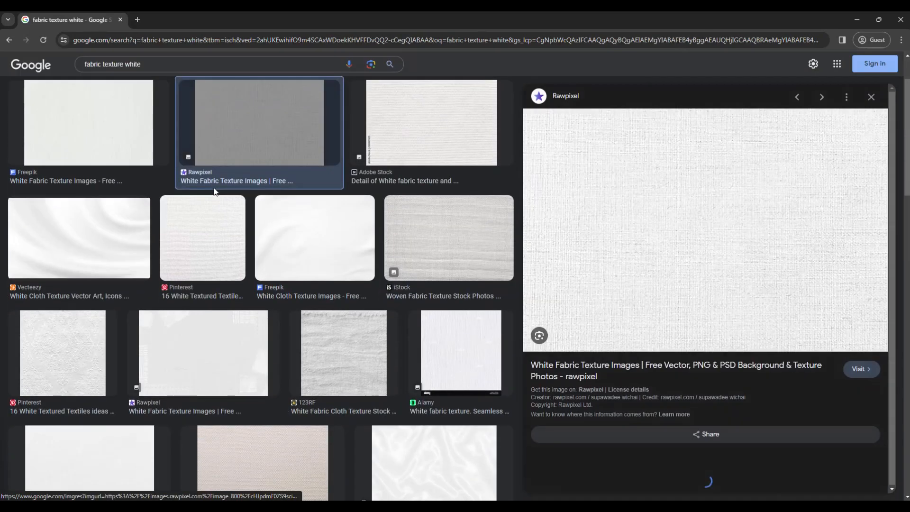
click(465, 351)
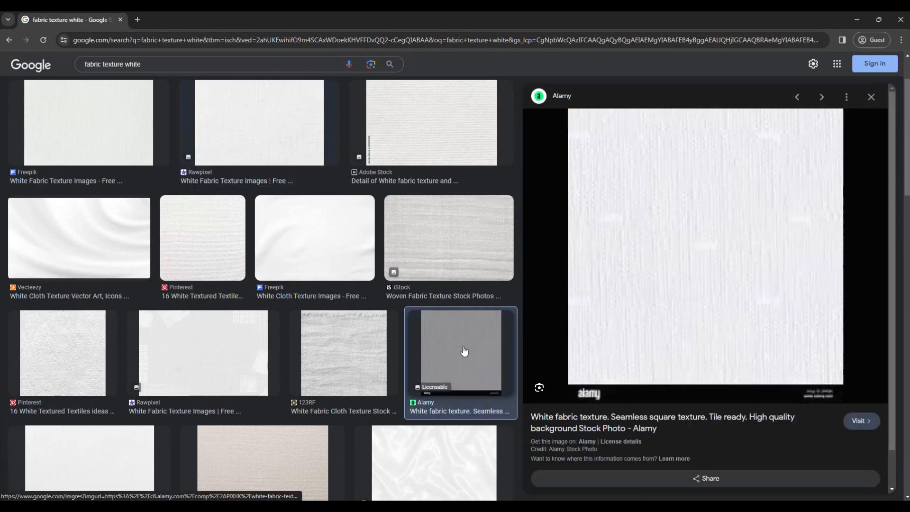
click(226, 340)
scroll(225, 340, down, 10)
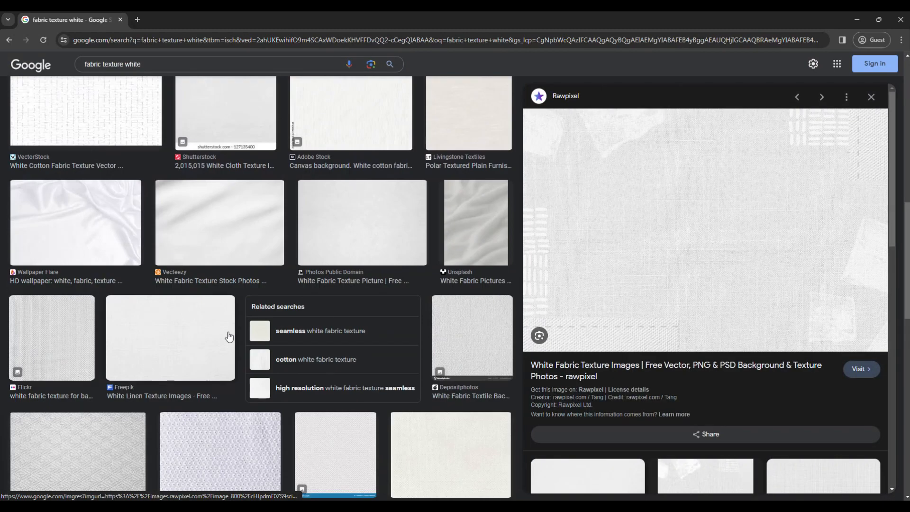
scroll(224, 339, up, 1)
Copy the Vecteezy softly folded white fabric image and return to the floor plan in Photoshop.
click(214, 247)
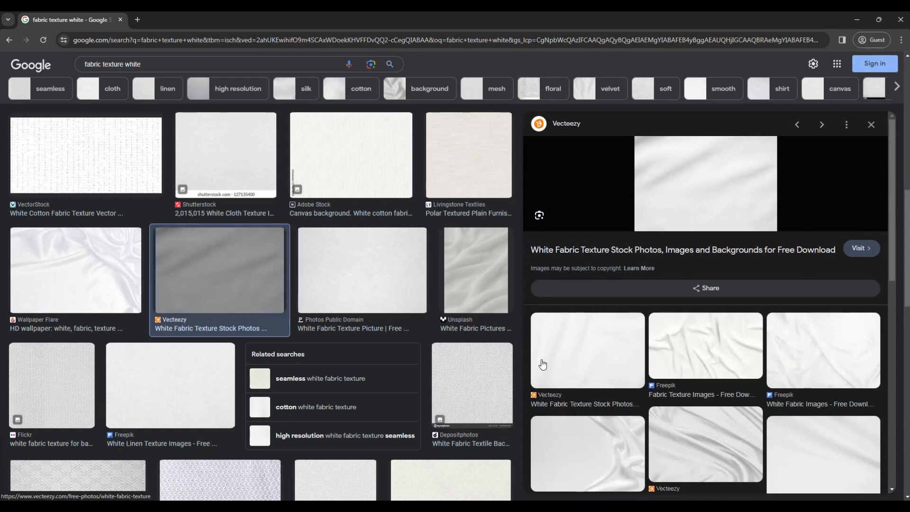
right_click(732, 178)
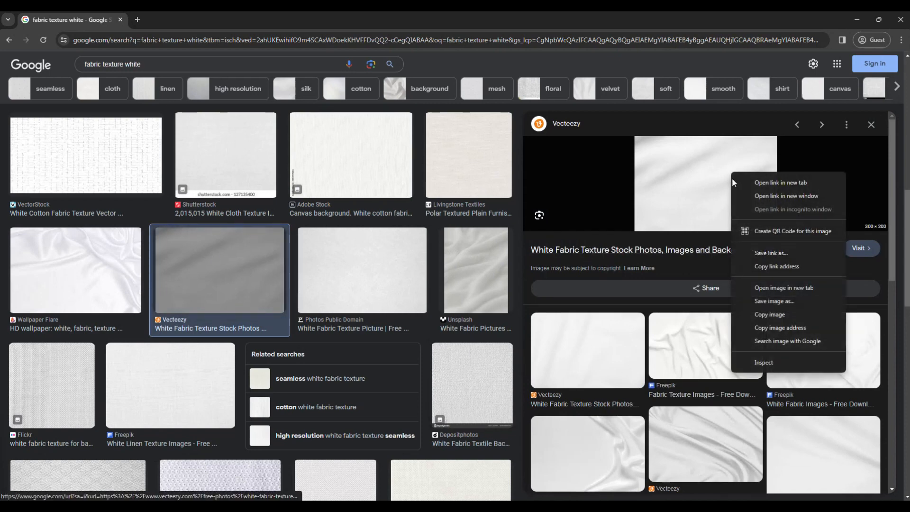
click(787, 309)
click(288, 506)
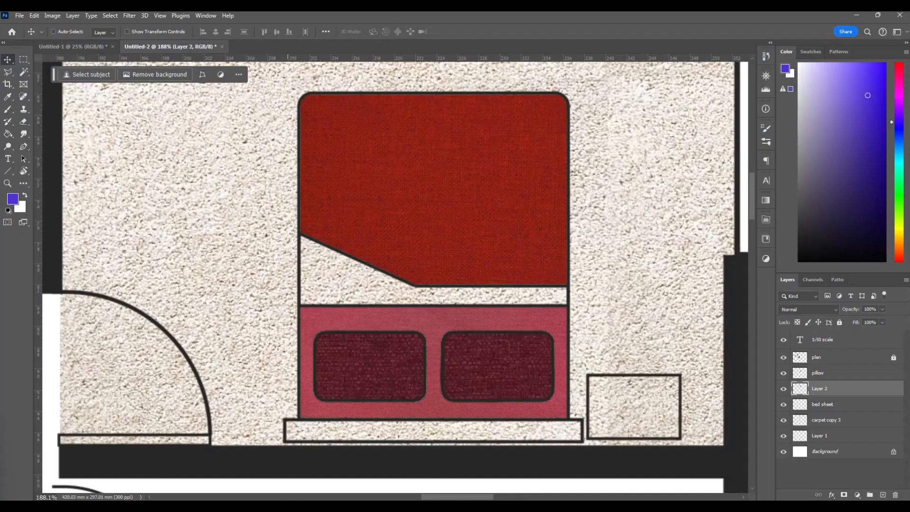
Paste the white fabric over the bed's folded strip and scale it to about 113% so it spans the bed's width.
key(ctrl+v)
drag(350, 284, 376, 292)
key(ctrl+t)
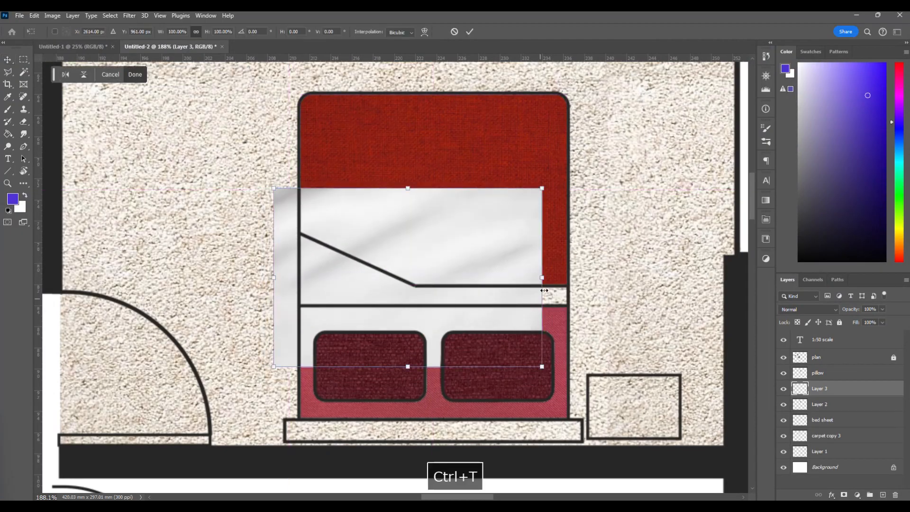
drag(543, 280, 578, 287)
key(Return)
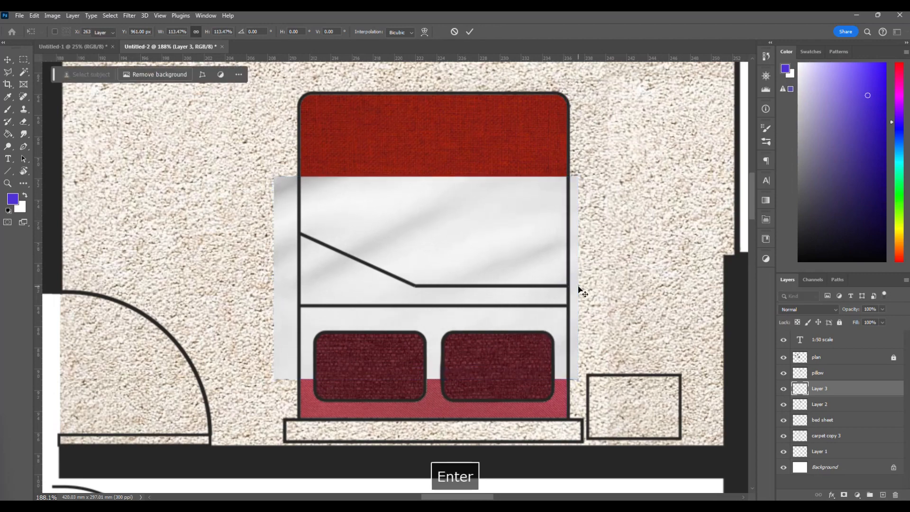
Magic Wand the folded strip on the plan layer, delete the white fabric outside it on Layer 3, and clear the selection.
click(830, 358)
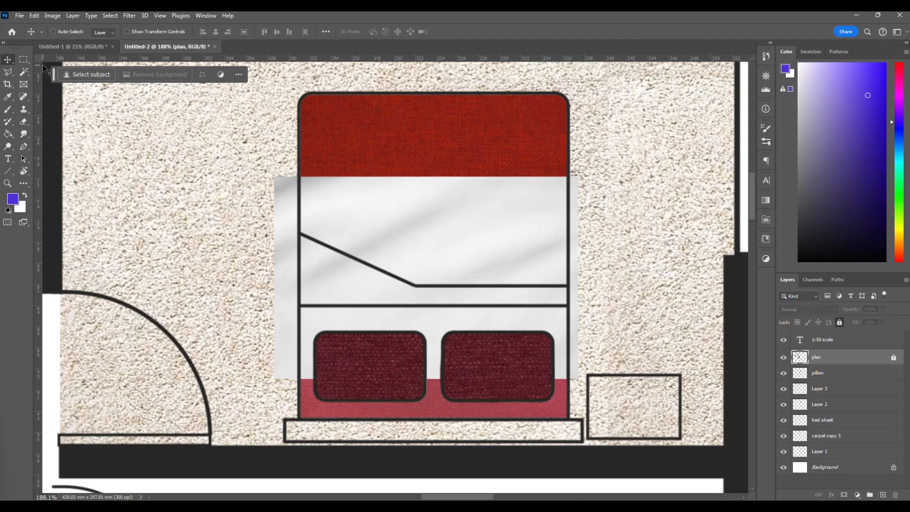
click(23, 72)
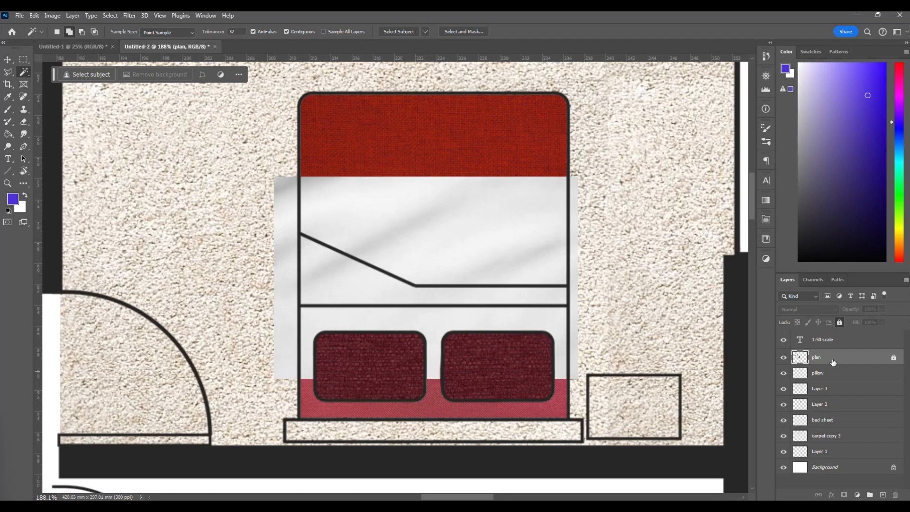
scroll(386, 295, up, 3)
click(335, 280)
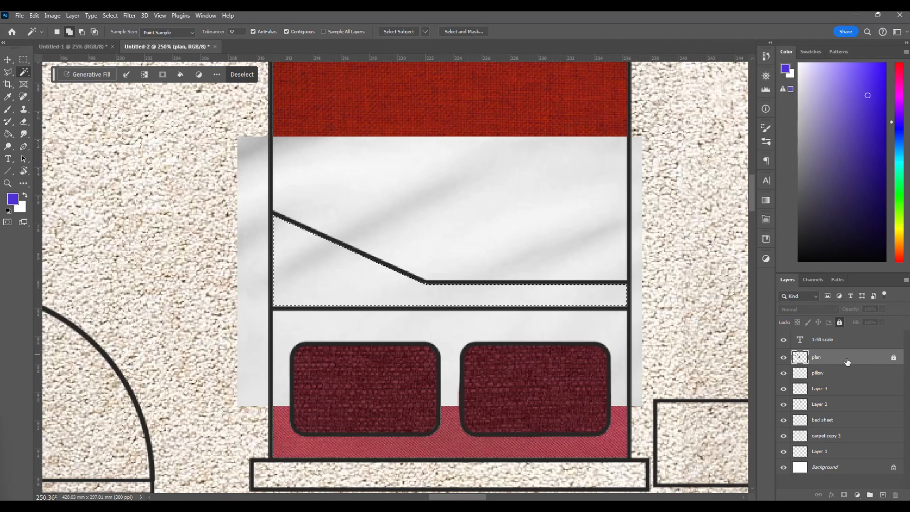
key(ctrl+shift+i)
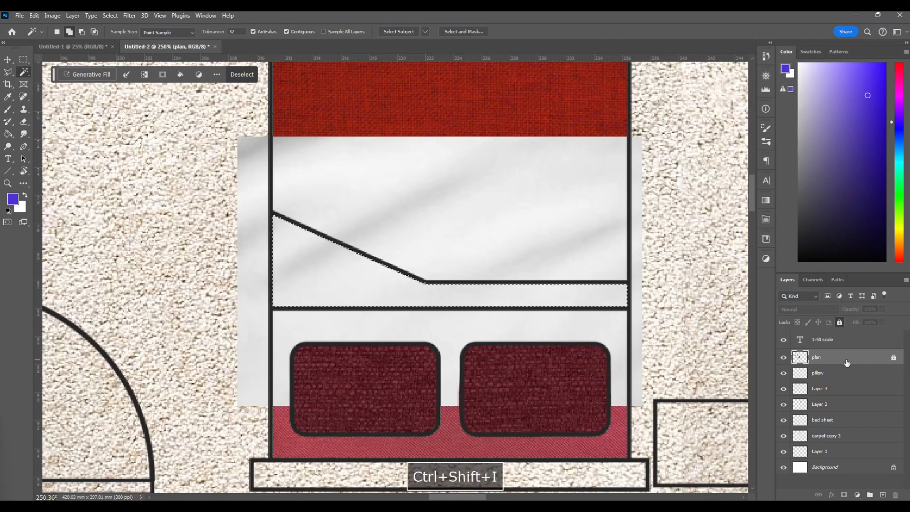
click(853, 388)
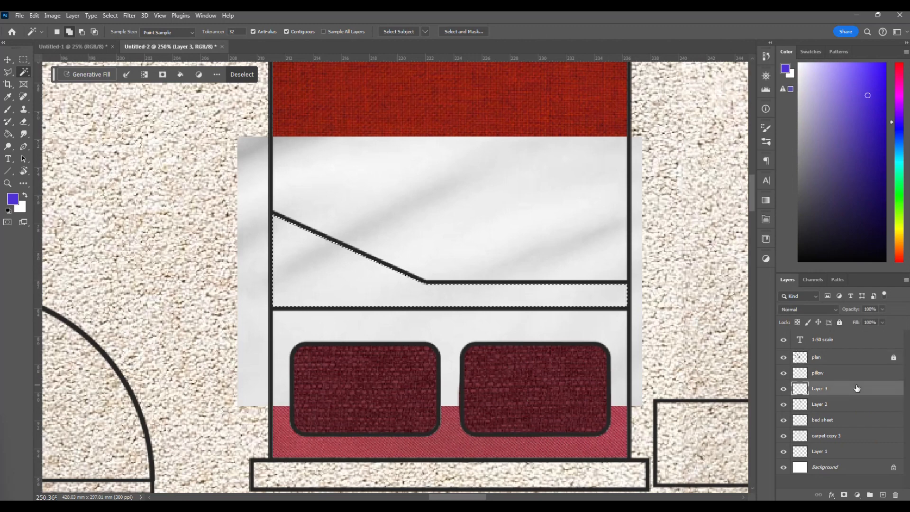
key(Delete)
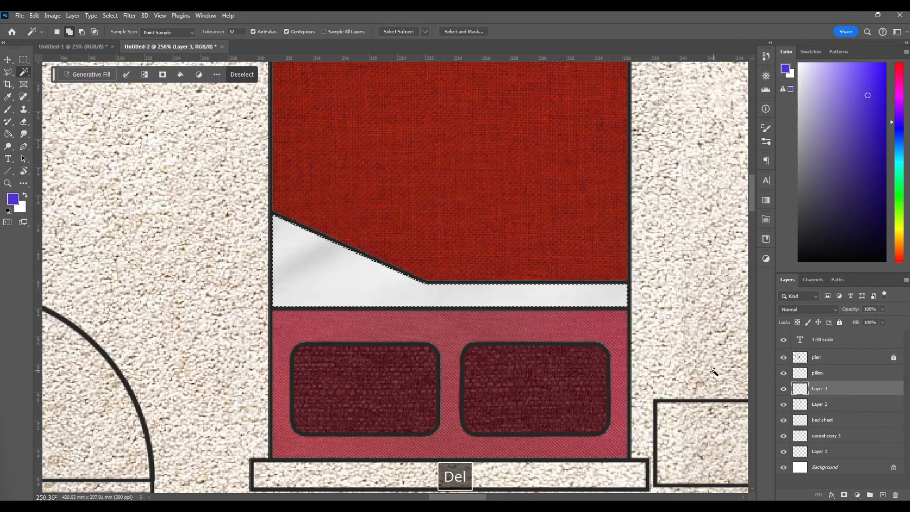
key(ctrl+d)
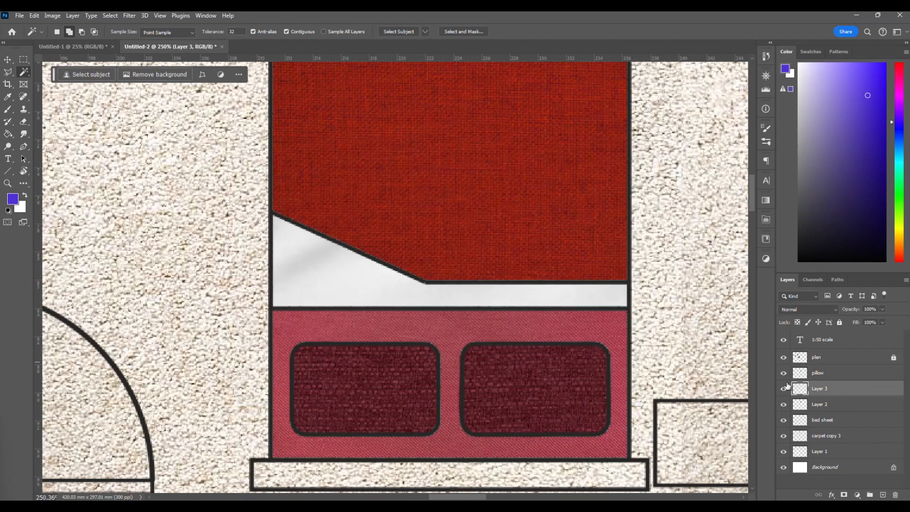
Examine the bed's fabrics within the bedroom and the unfilled headboard and bedside table.
scroll(480, 285, down, 3)
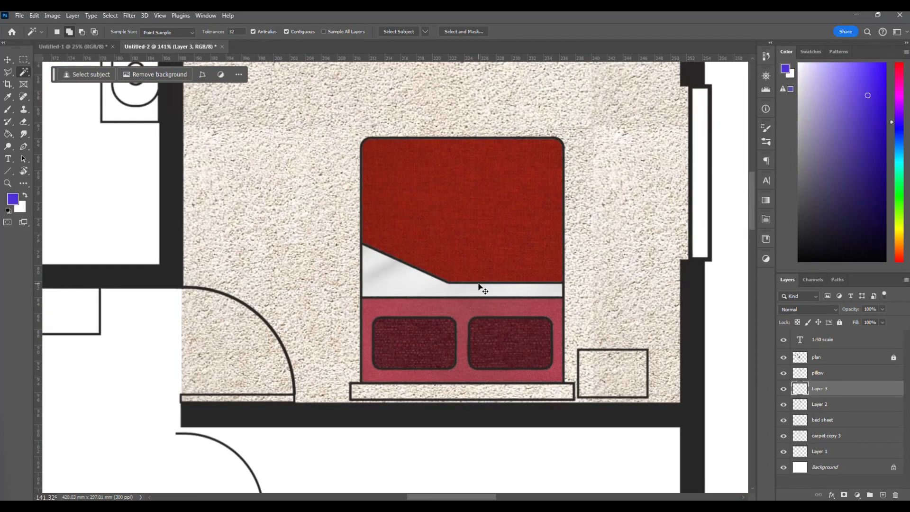
scroll(480, 286, up, 1)
scroll(479, 286, up, 1)
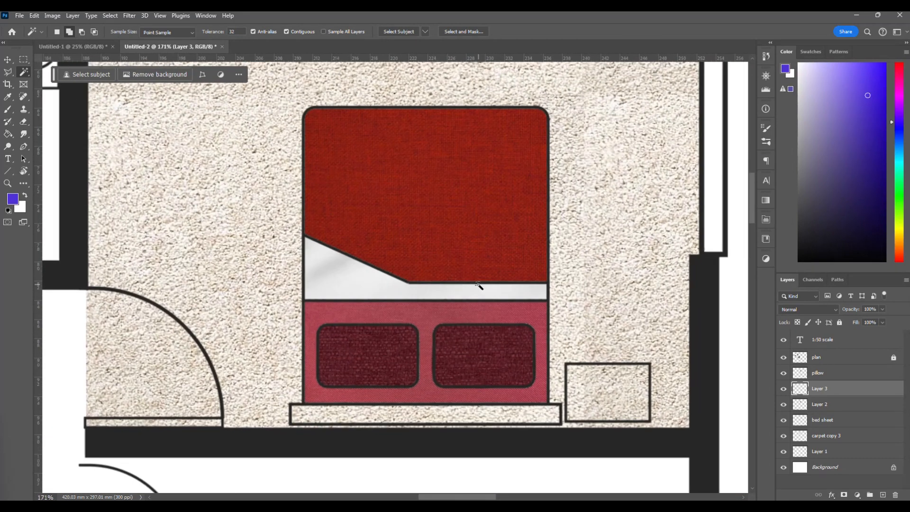
key(v)
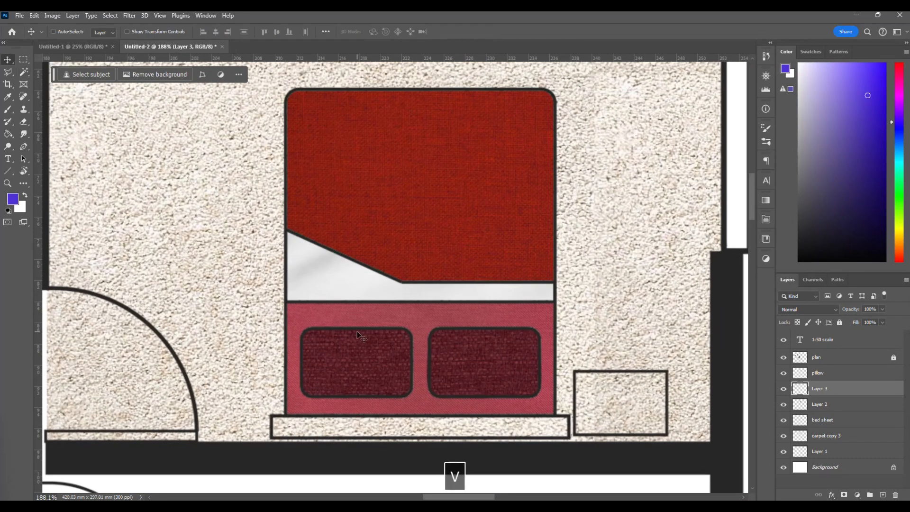
scroll(358, 335, down, 6)
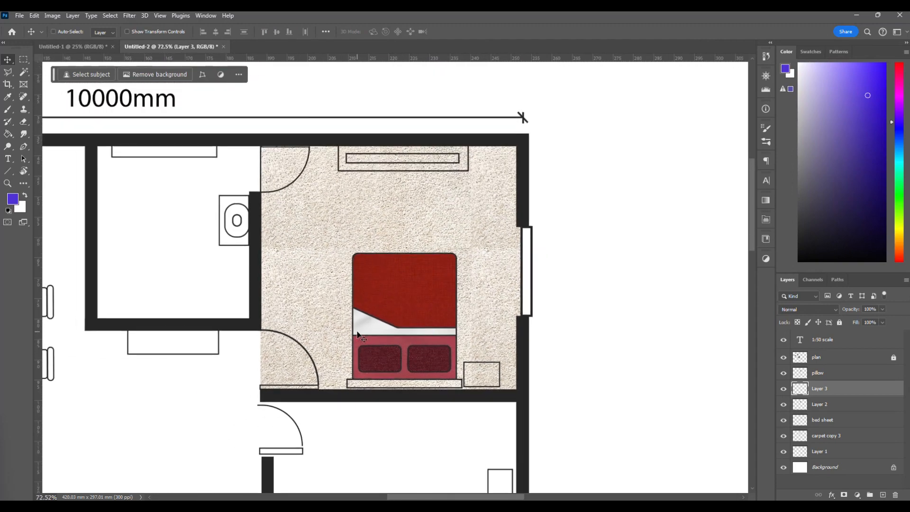
scroll(358, 335, up, 2)
scroll(362, 336, up, 7)
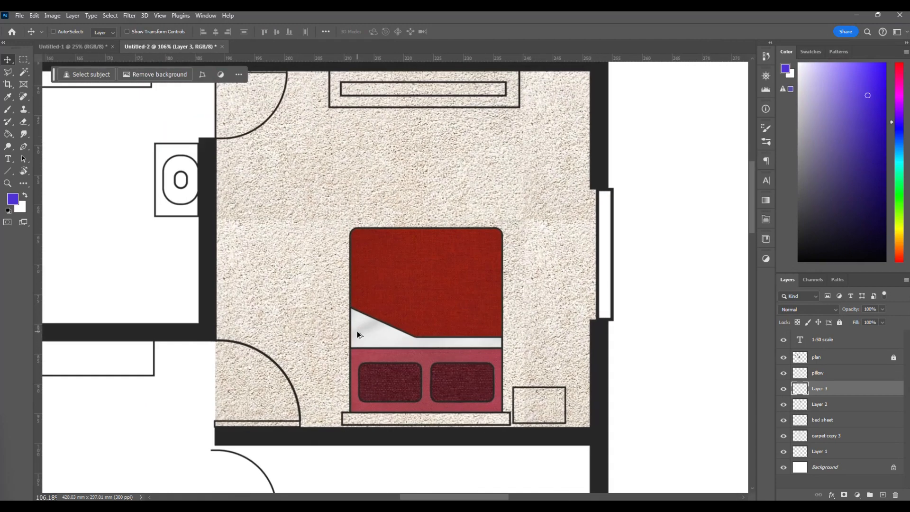
scroll(538, 399, up, 4)
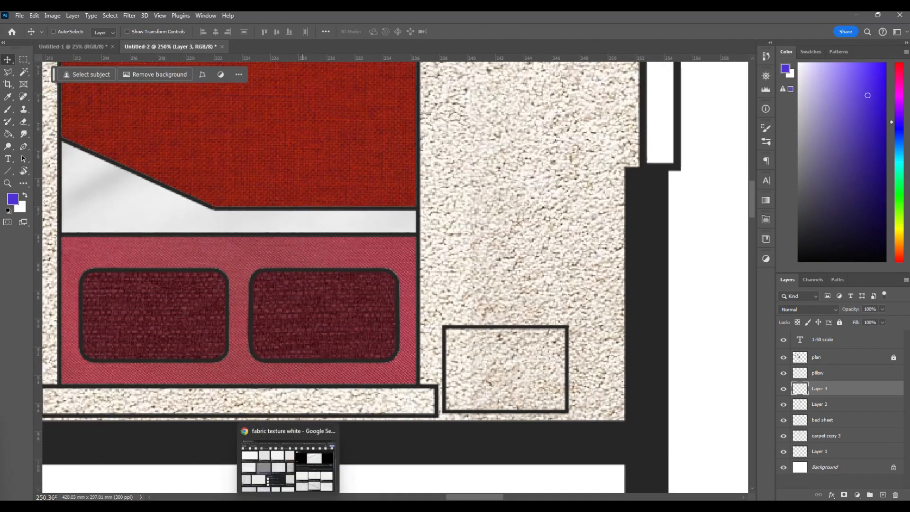
Switch to Chrome and search Google Images for "furniture wood texture".
click(290, 506)
click(167, 69)
triple_click(167, 70)
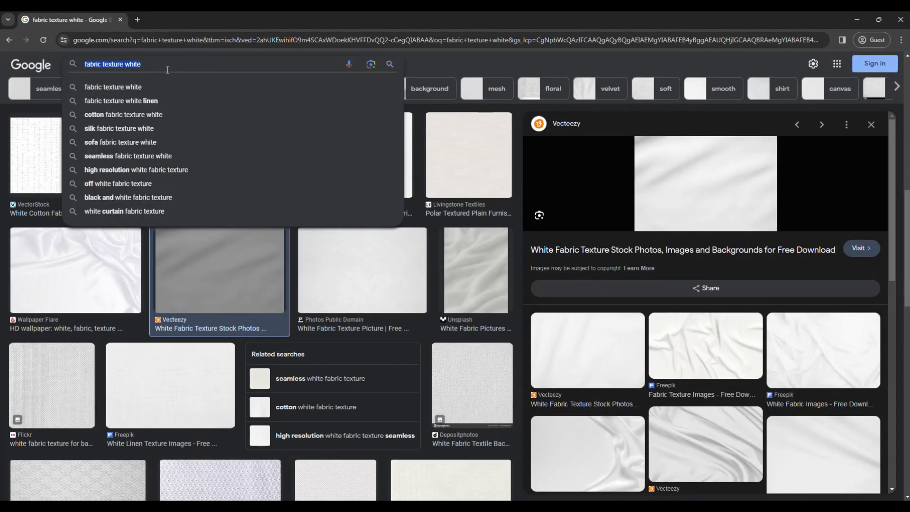
text(furnit)
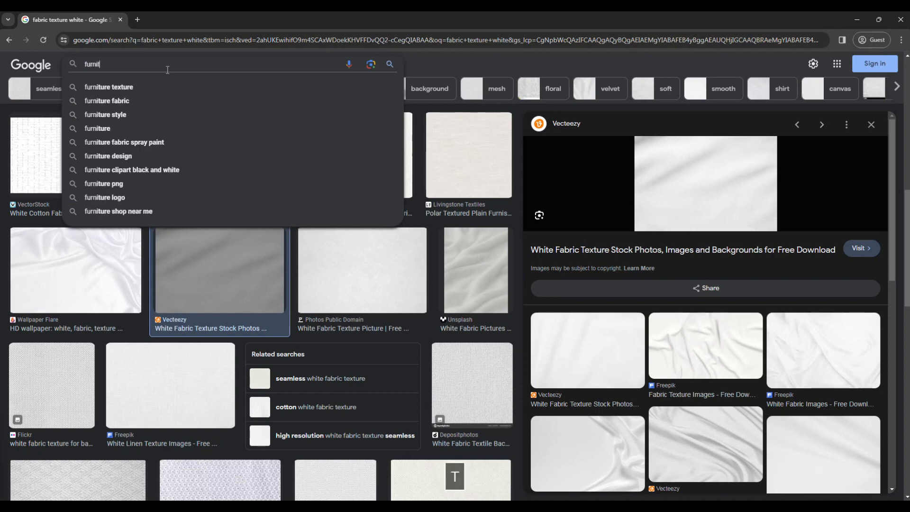
text(ure wood )
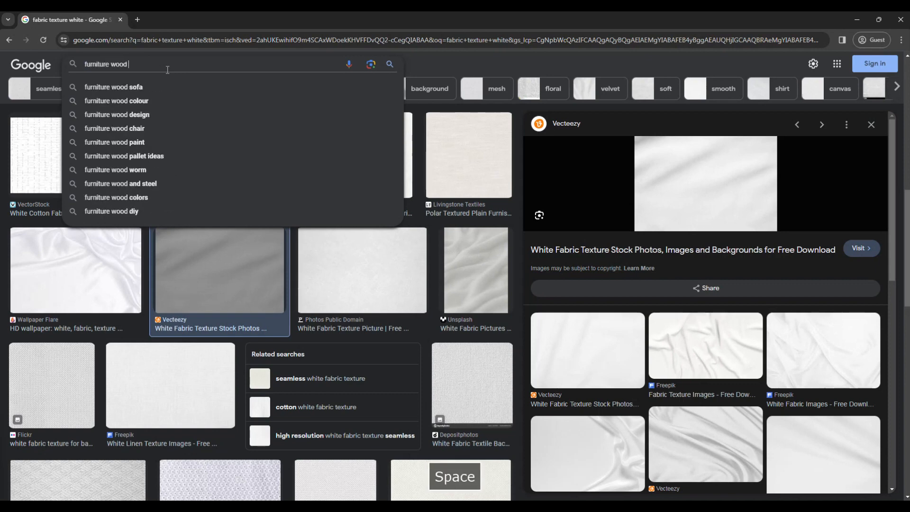
text(texture)
key(Return)
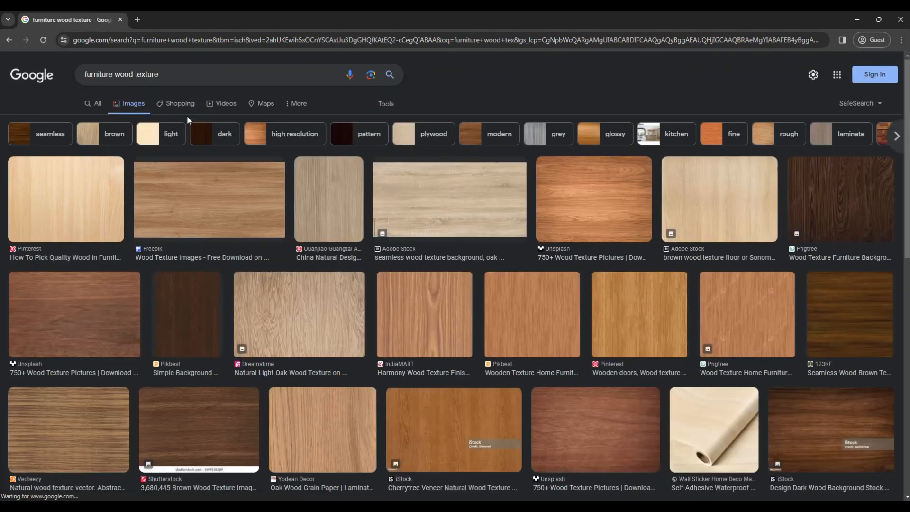
Copy the orange-brown Unsplash wood texture image and return to the floor plan in Photoshop.
click(593, 194)
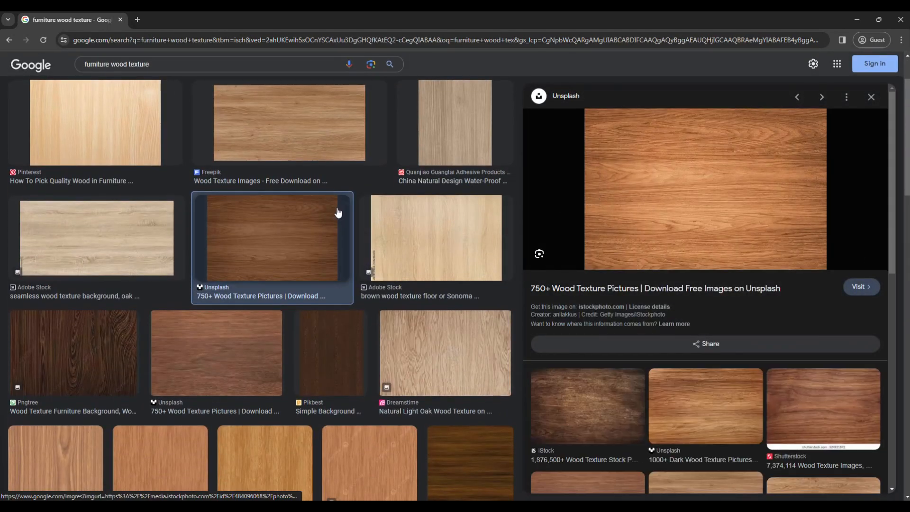
right_click(679, 189)
click(736, 331)
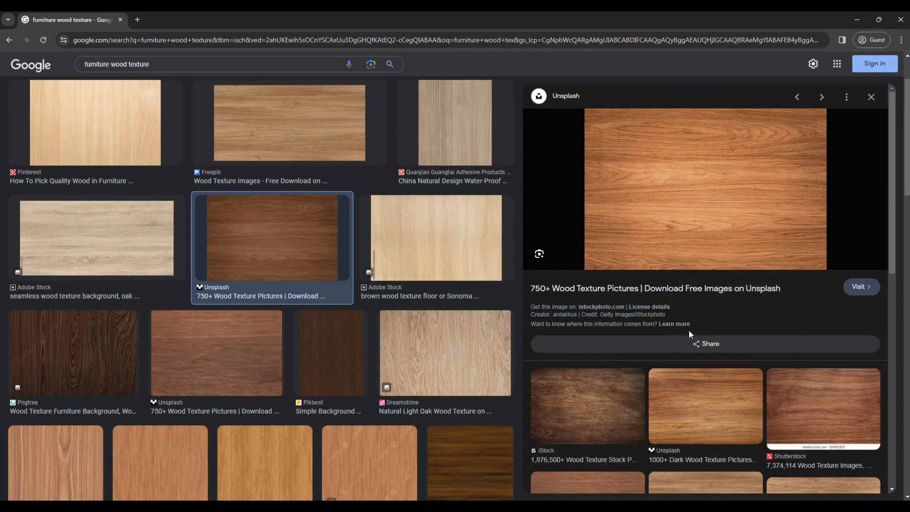
mouse_move(246, 506)
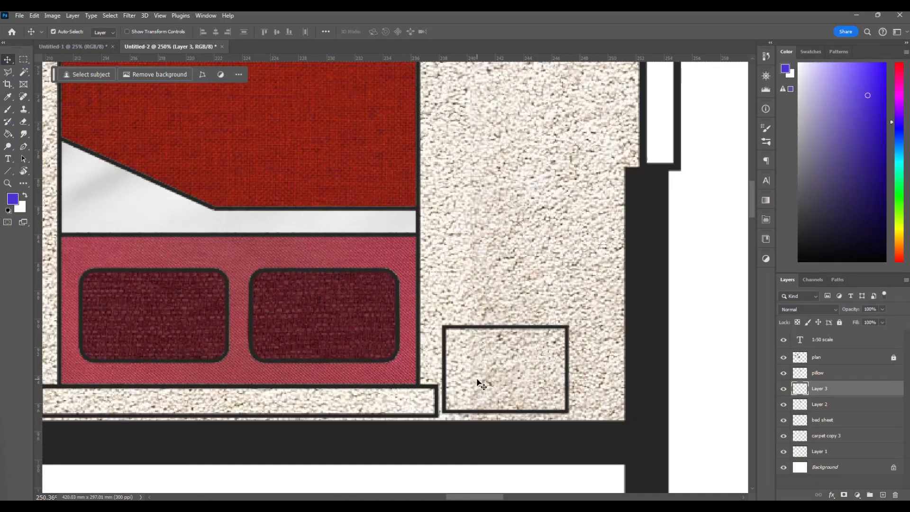
Paste the wood texture and position it so it covers both the headboard and the bedside table.
key(ctrl+v)
scroll(516, 281, down, 4)
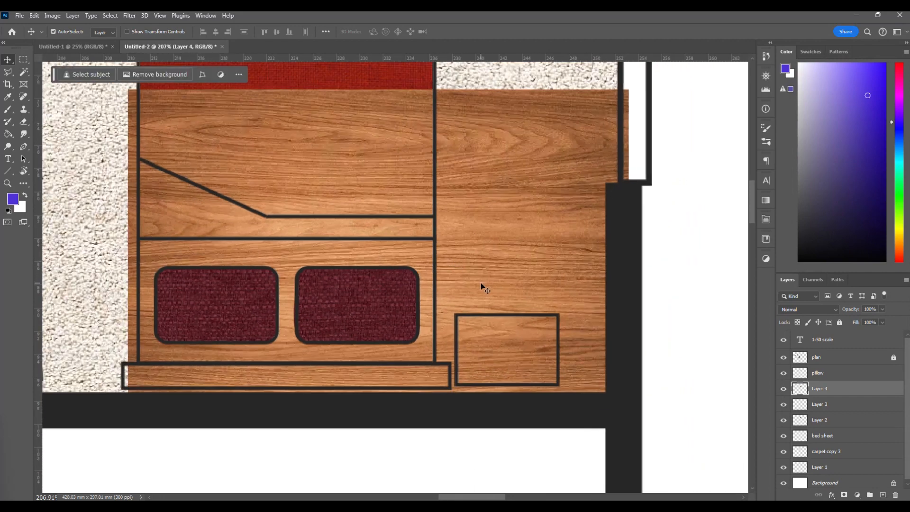
drag(508, 275, 484, 270)
scroll(497, 303, up, 1)
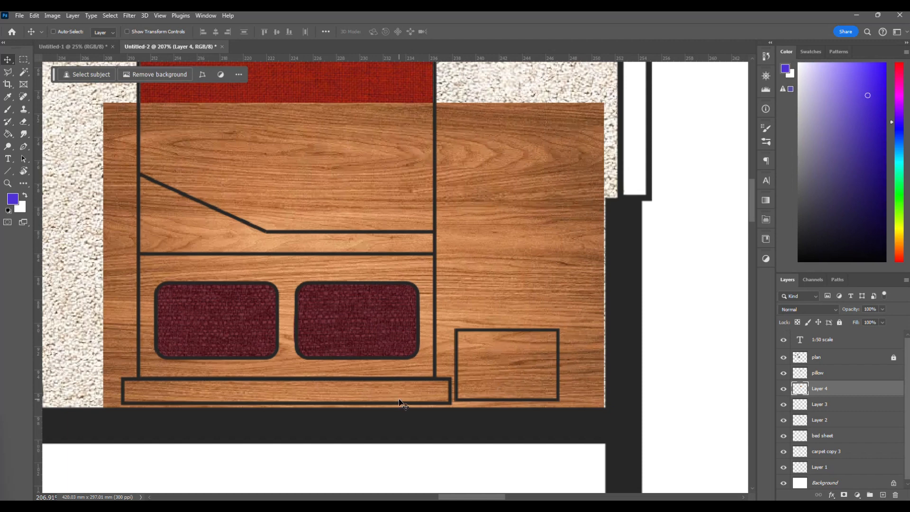
scroll(400, 404, left, 3)
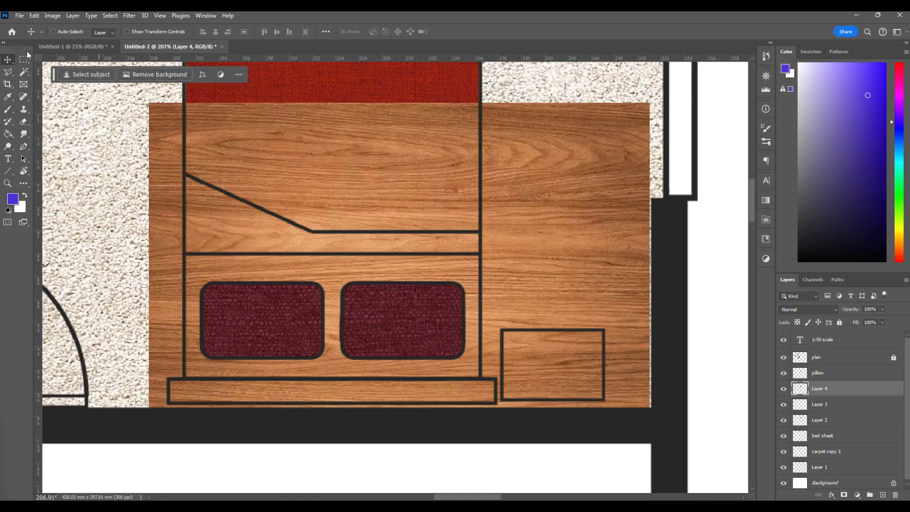
Magic Wand the headboard and bedside table on the plan layer, delete the wood outside them on Layer 4, and clear the selection.
click(25, 72)
click(840, 362)
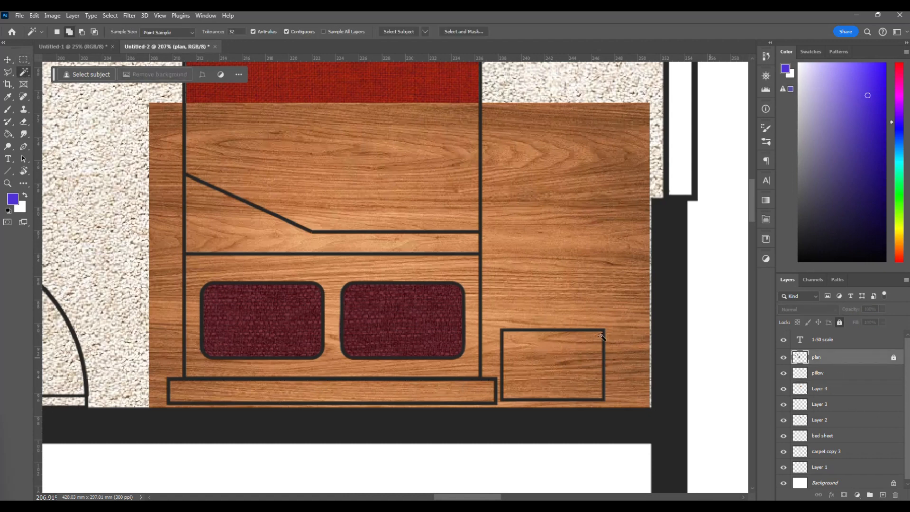
click(559, 355)
shift+click(442, 390)
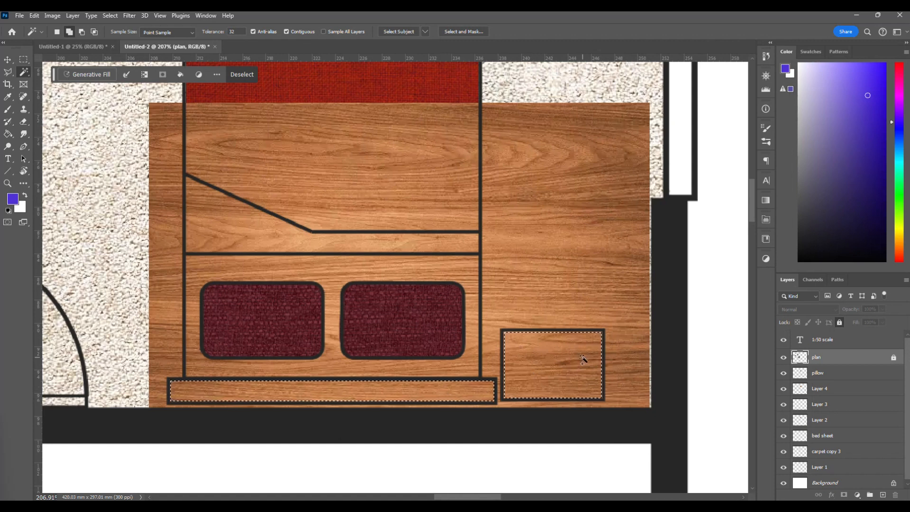
key(ctrl+shift+i)
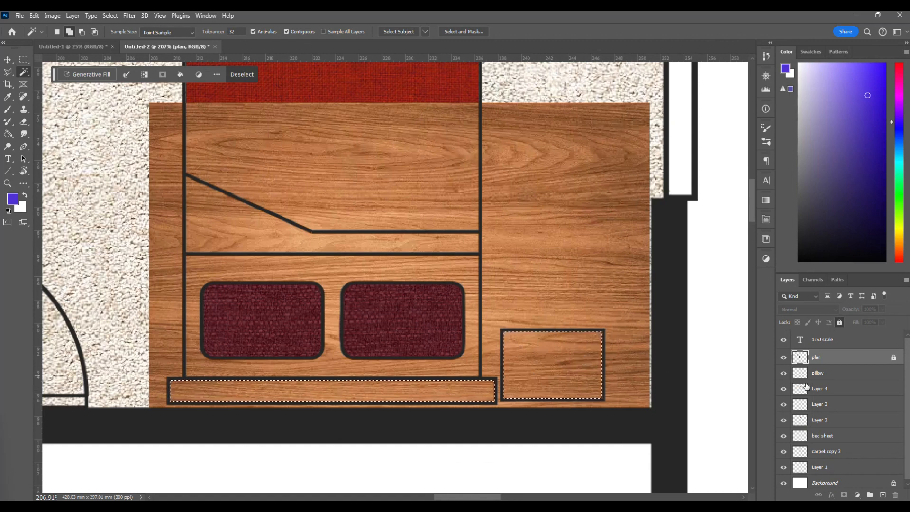
click(846, 389)
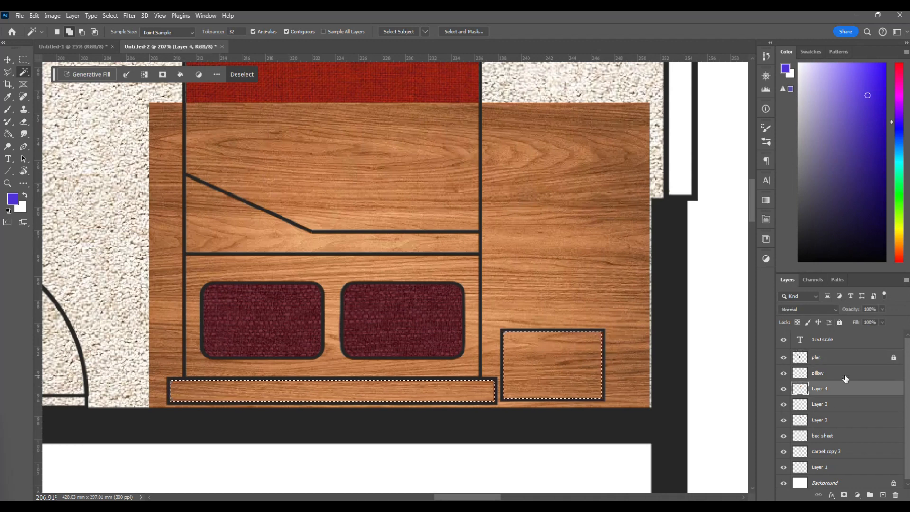
click(785, 389)
click(784, 390)
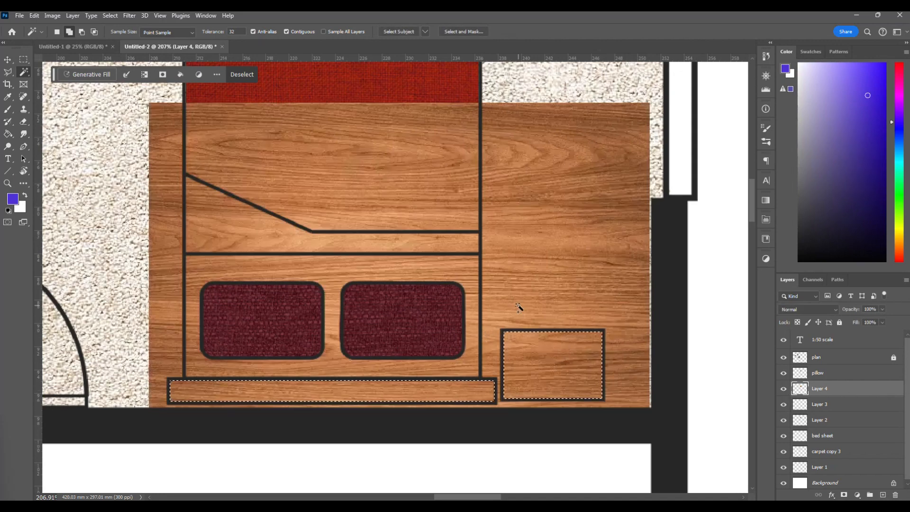
key(Delete)
key(ctrl+d)
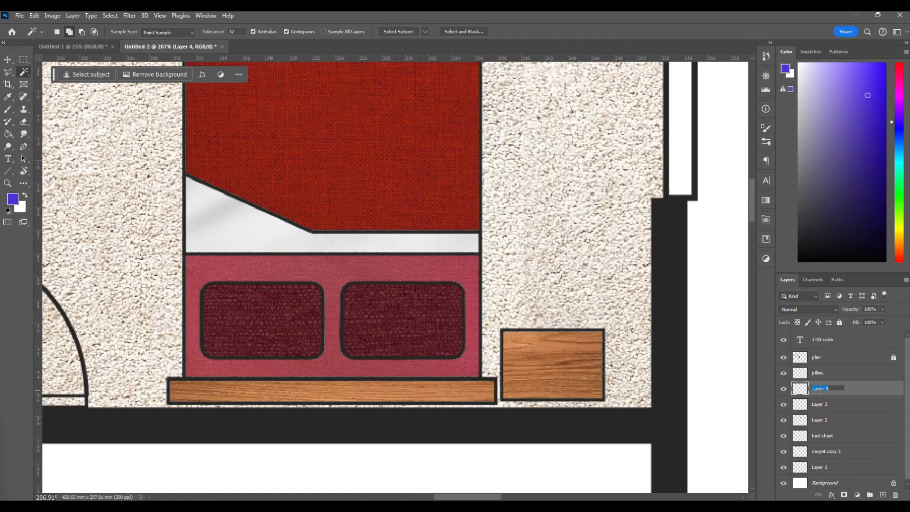
Rename the wood texture layer, Layer 4, as "wooden".
text(wooden)
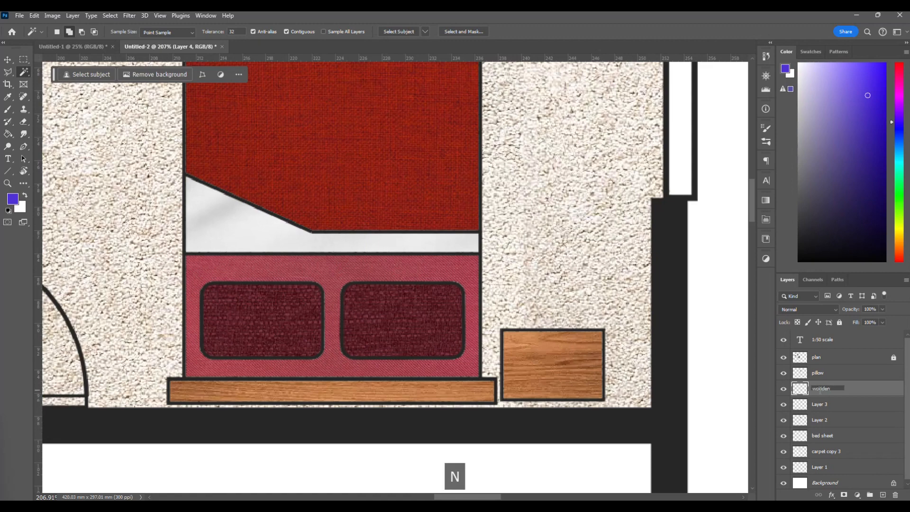
key(Return)
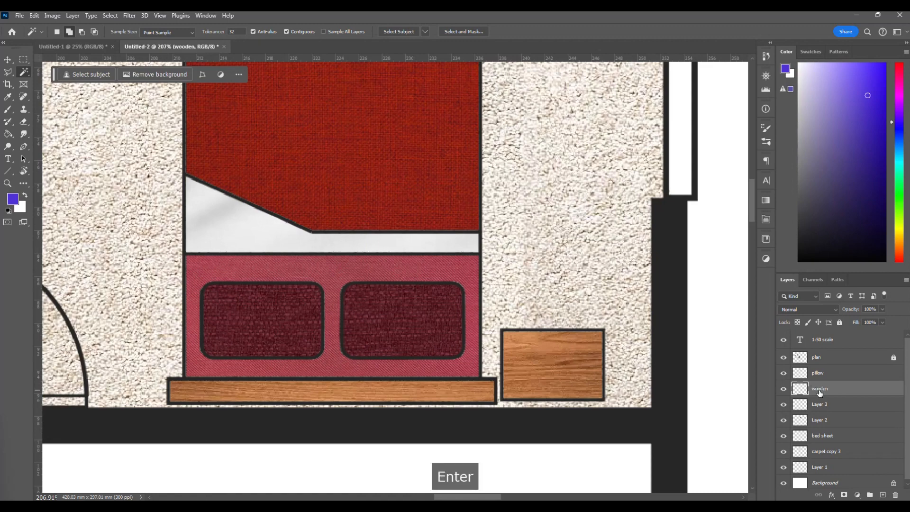
scroll(365, 232, down, 5)
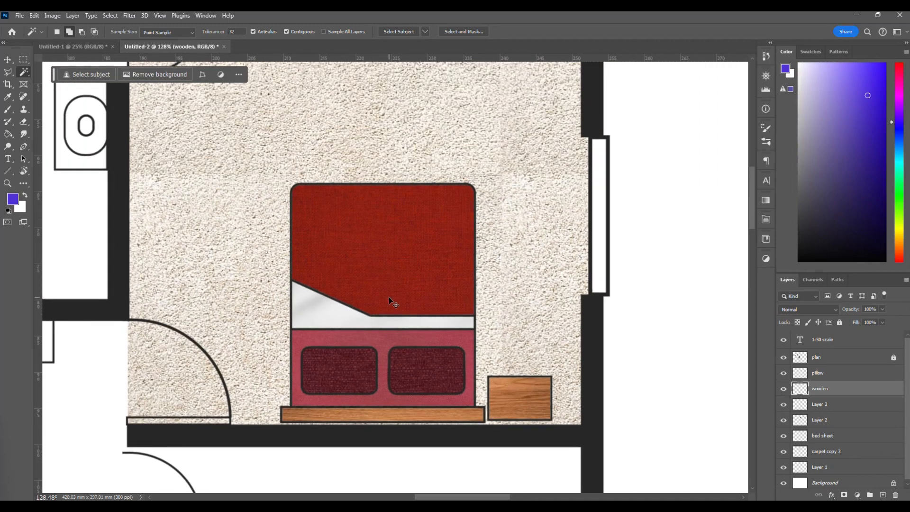
scroll(399, 319, up, 3)
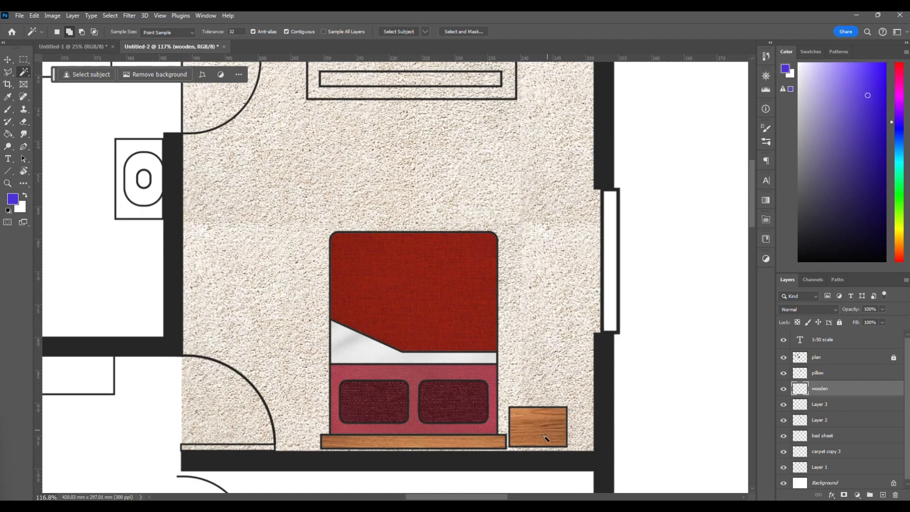
Switch to the browser and search Google Images for "bathroom tiles texture".
scroll(544, 440, up, 6)
scroll(544, 441, down, 6)
scroll(544, 441, left, 3)
scroll(544, 441, up, 1)
scroll(545, 441, up, 2)
scroll(545, 443, left, 4)
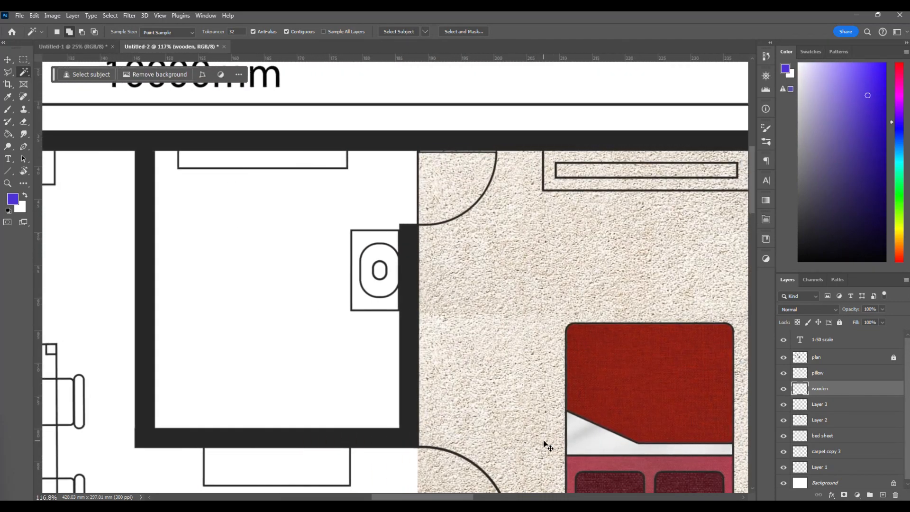
scroll(545, 444, left, 2)
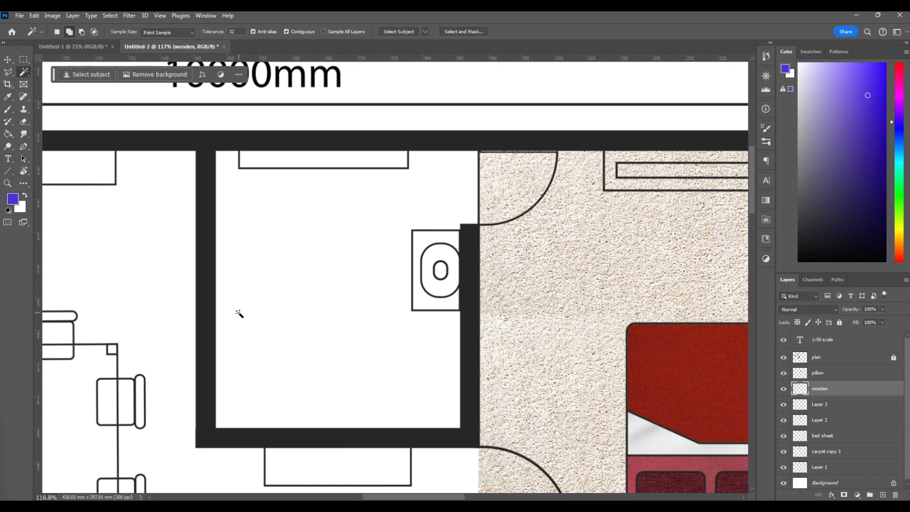
key(alt+Tab)
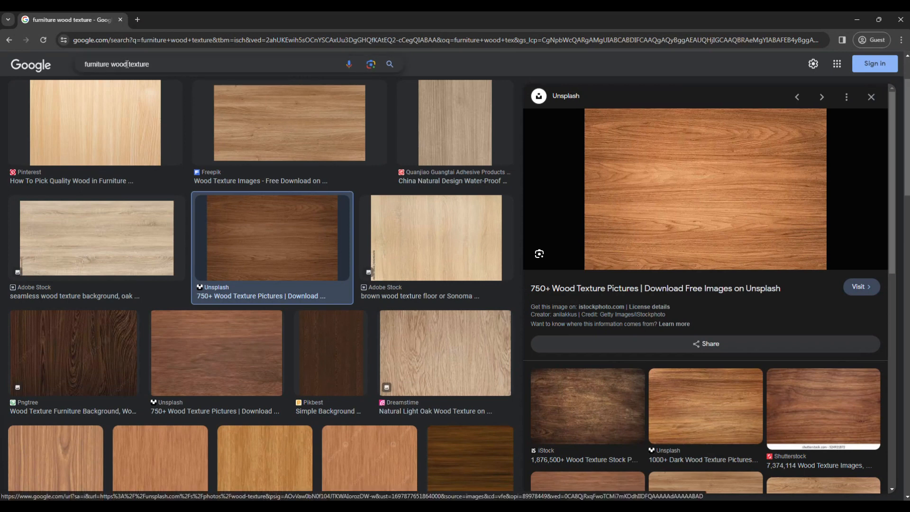
drag(126, 64, 58, 72)
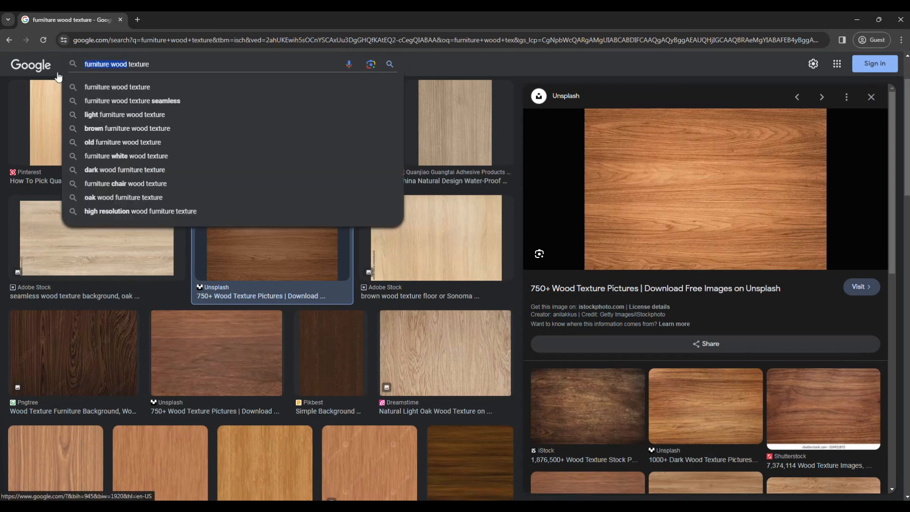
text(bathrr)
key(BackSpace)
key(Down)
key(Return)
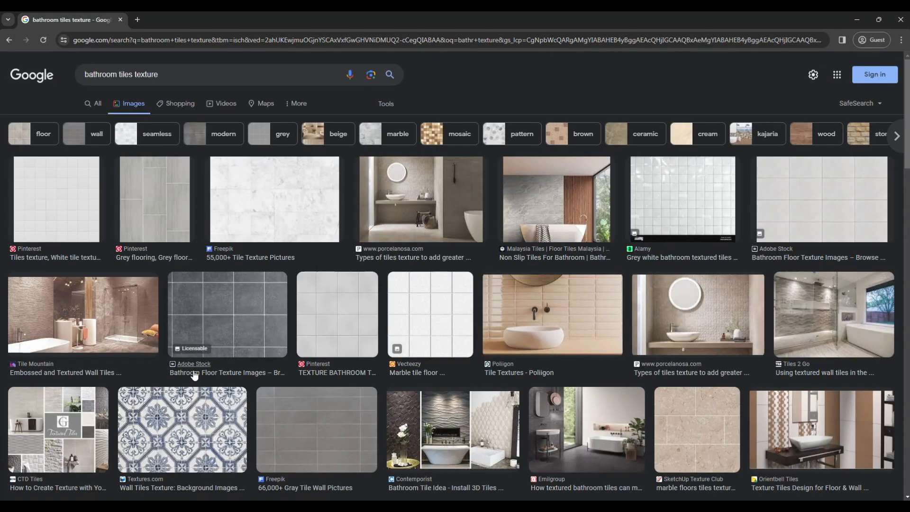
Copy the dark grey Adobe Stock bathroom floor tile image and return to the floor plan in Photoshop.
click(232, 339)
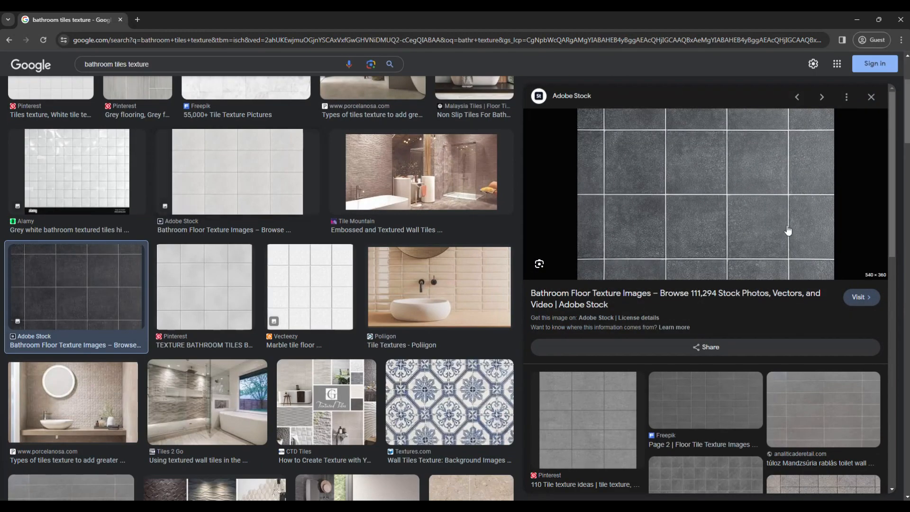
right_click(683, 204)
click(731, 345)
click(269, 506)
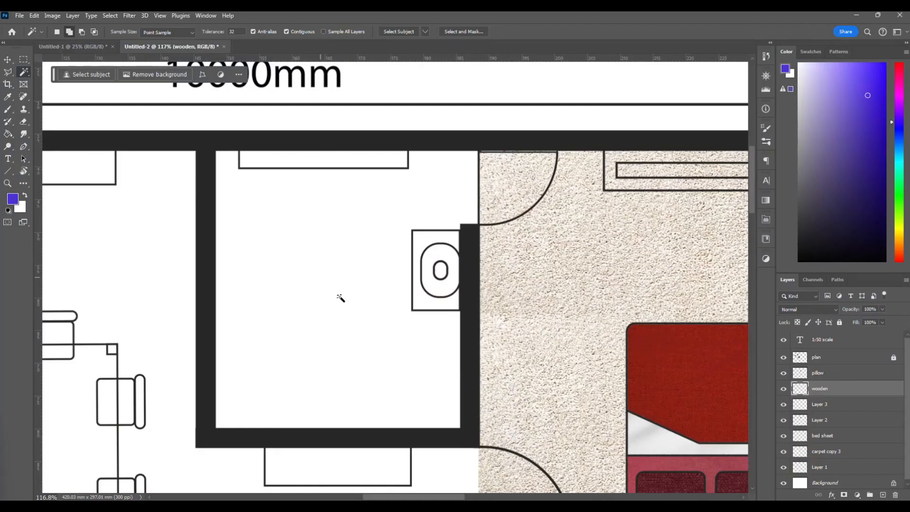
Paste the tile texture over the bathroom and rename its layer as "tiles".
scroll(340, 298, left, 1)
scroll(341, 299, left, 1)
key(ctrl+v)
scroll(342, 300, down, 1)
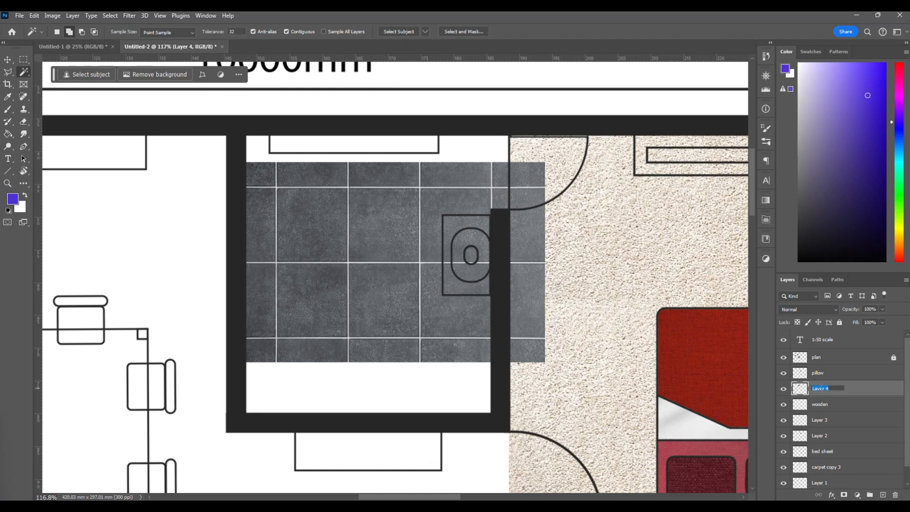
text(tiles)
key(Return)
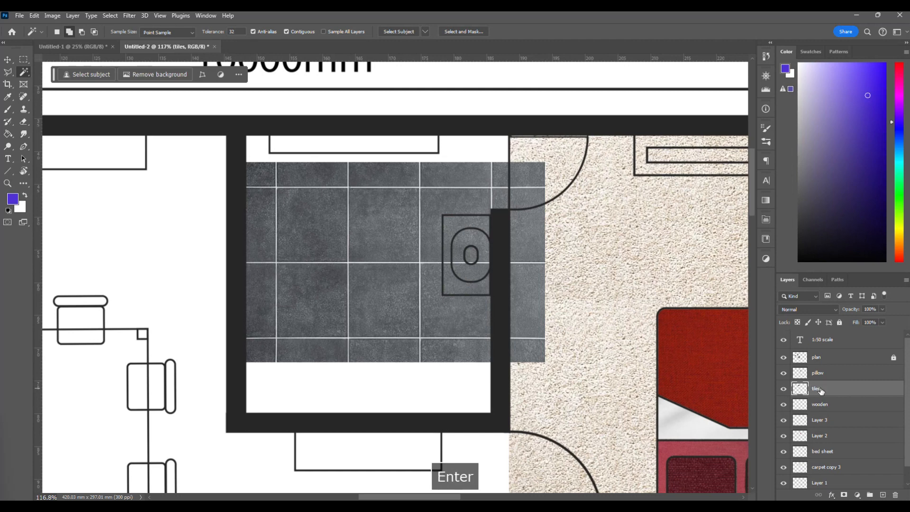
Move the tile texture up against the bathroom's upper wall and scale it down proportionally to less than the room's width.
click(9, 60)
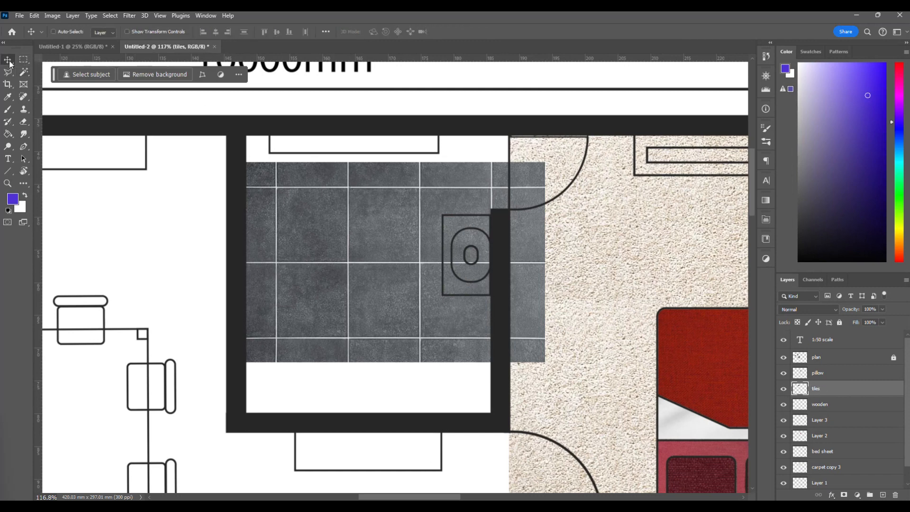
drag(381, 291, 379, 257)
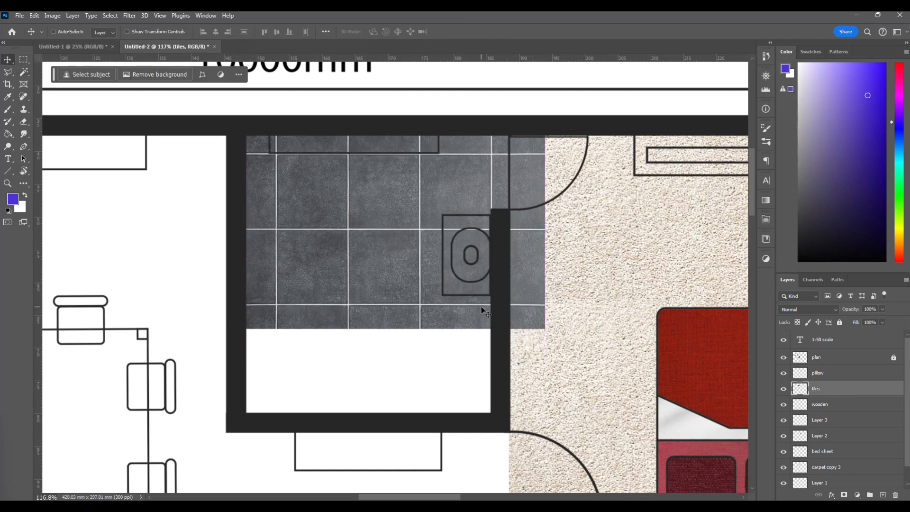
key(ctrl+t)
drag(548, 331, 466, 276)
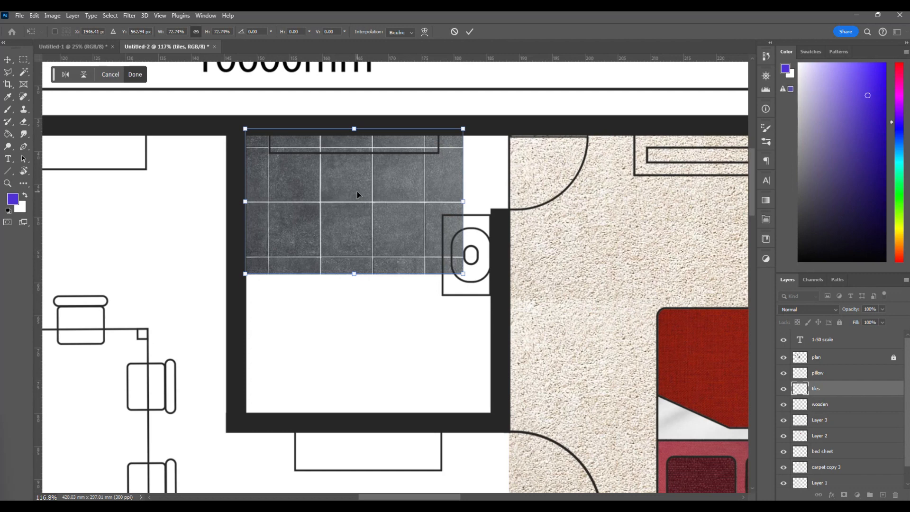
drag(459, 273, 442, 253)
key(Return)
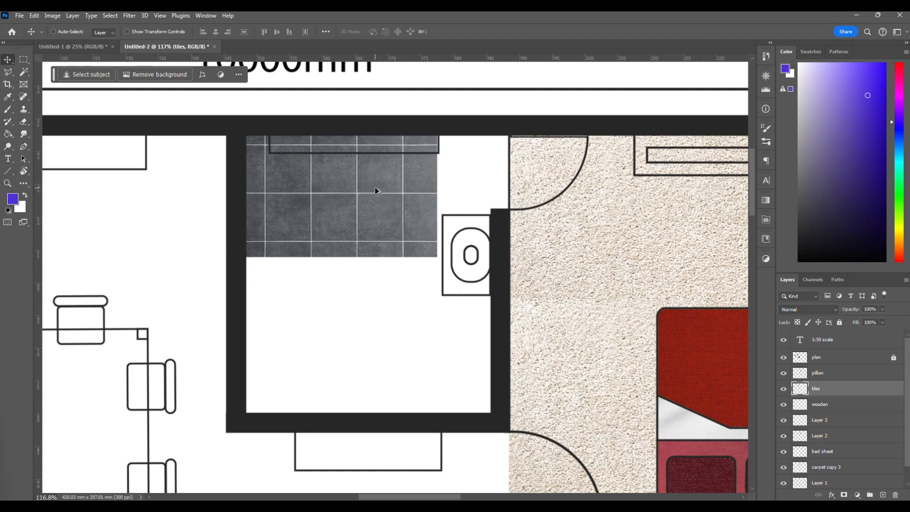
Duplicate the tile texture twice downwards with the grout lines aligned, covering the floor down to the bathroom's lower wall.
drag(374, 183, 367, 280)
key(Return)
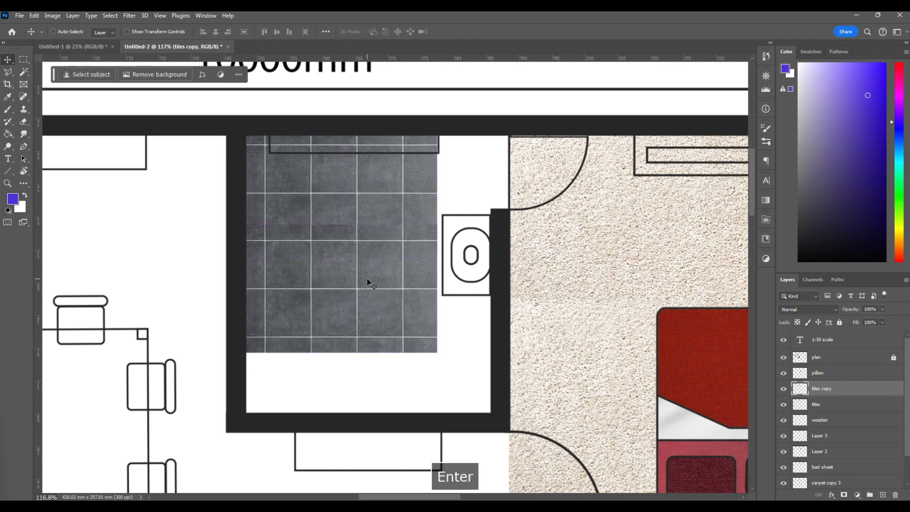
scroll(367, 277, left, 1)
scroll(367, 278, up, 2)
scroll(380, 334, up, 5)
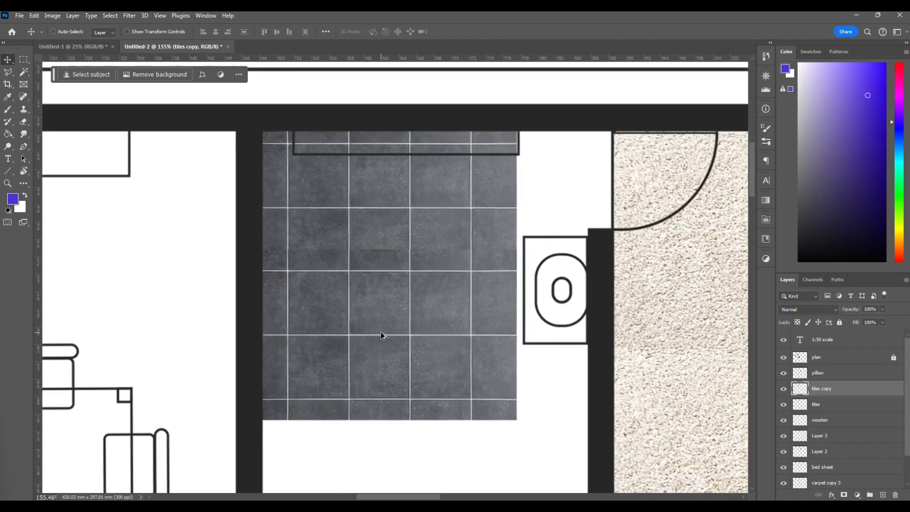
scroll(474, 284, down, 3)
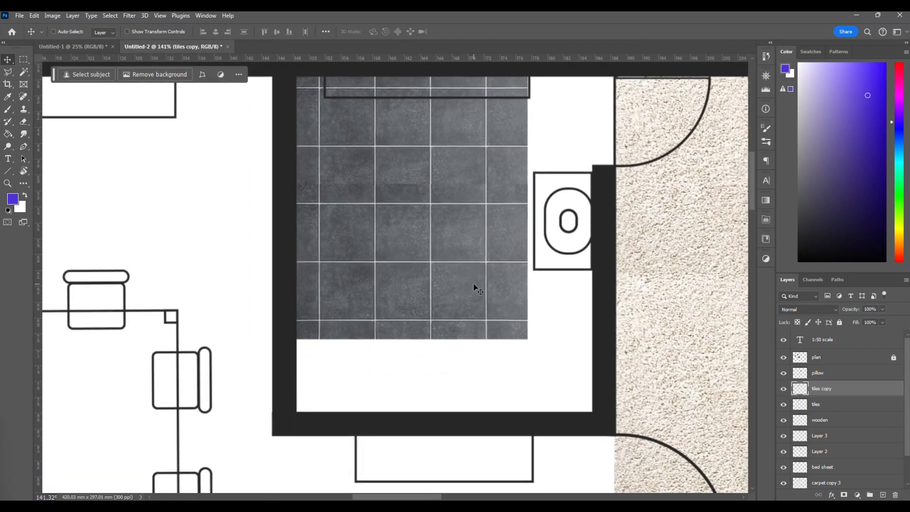
drag(445, 214, 449, 327)
scroll(542, 344, down, 3)
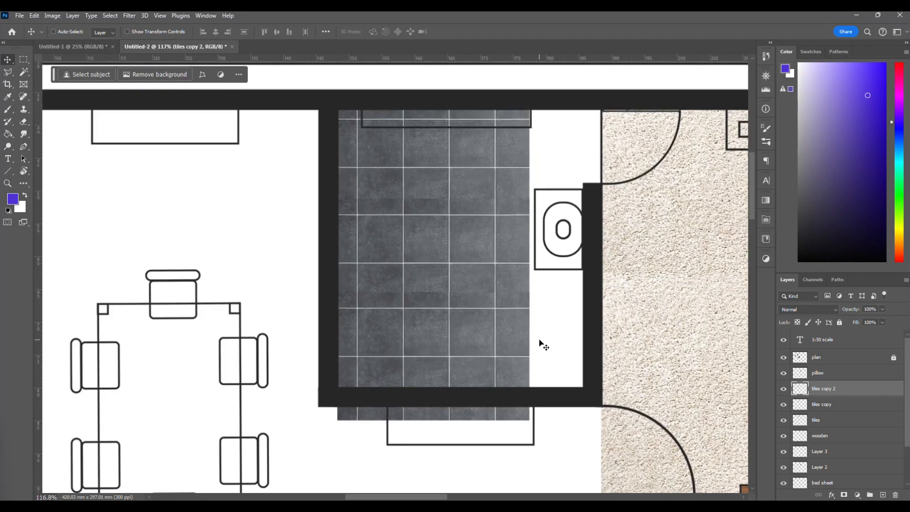
Examine the tile copies' seams up close and their scale against the whole floor plan.
scroll(541, 342, right, 4)
scroll(455, 338, down, 3)
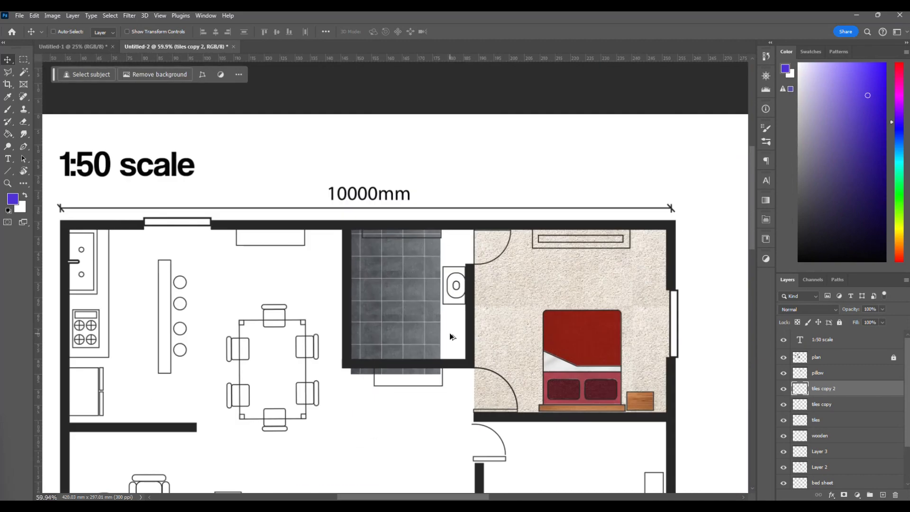
scroll(451, 337, down, 2)
scroll(428, 357, up, 6)
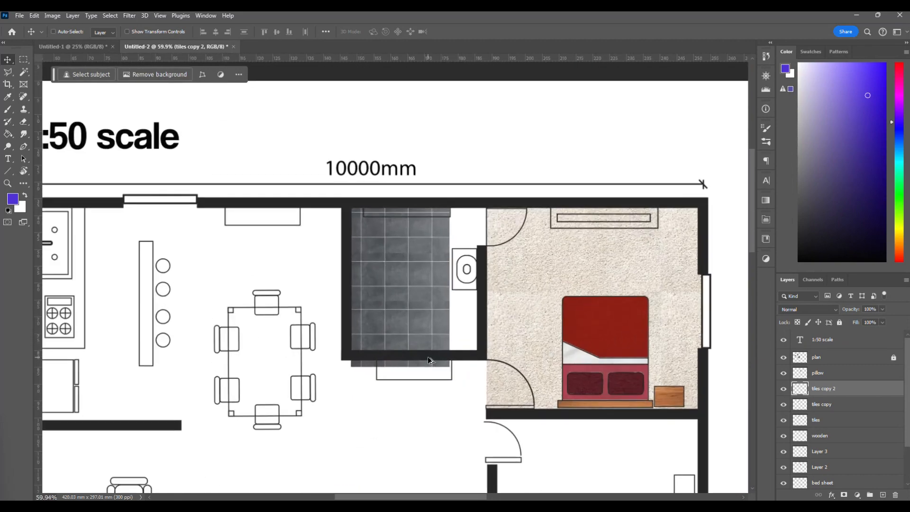
scroll(322, 247, up, 2)
scroll(322, 247, up, 1)
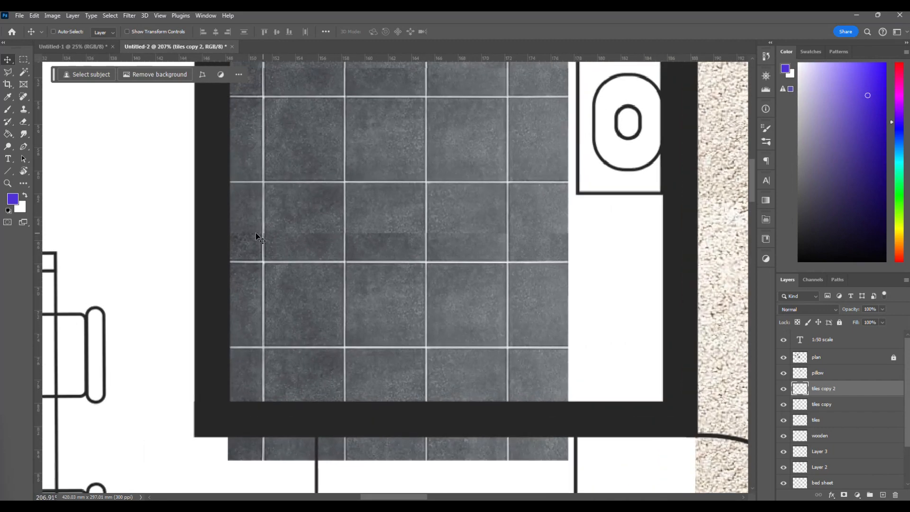
scroll(492, 320, down, 3)
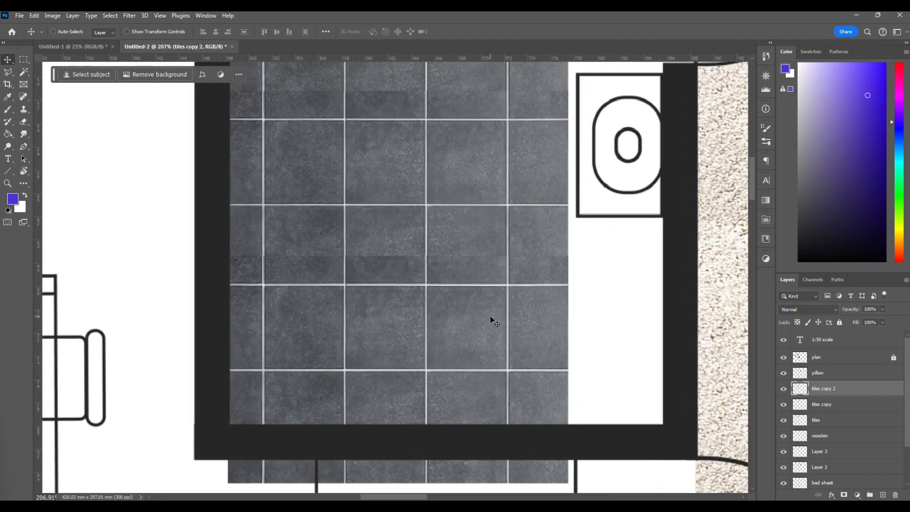
scroll(491, 320, down, 8)
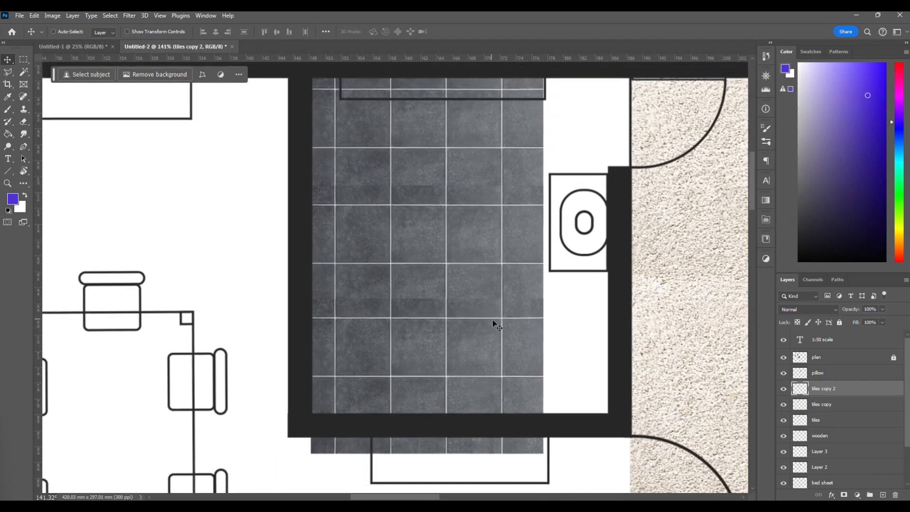
scroll(493, 324, down, 1)
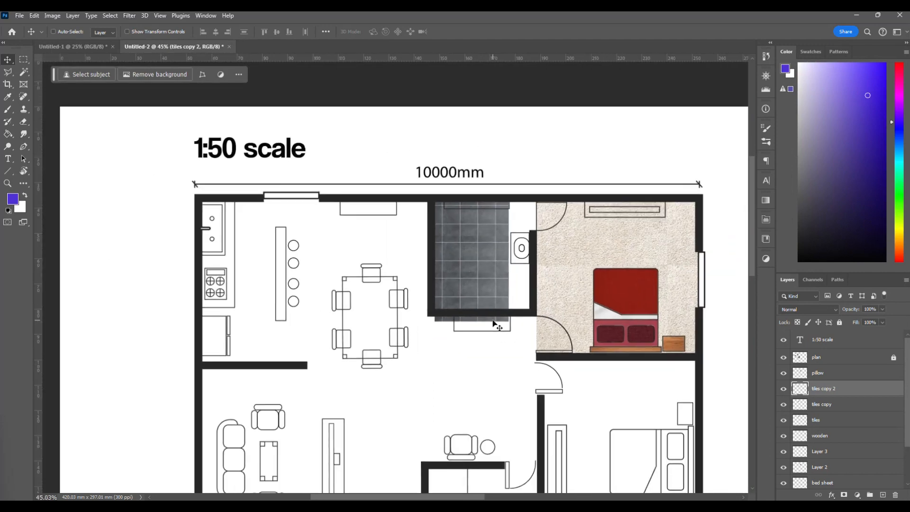
scroll(493, 324, up, 5)
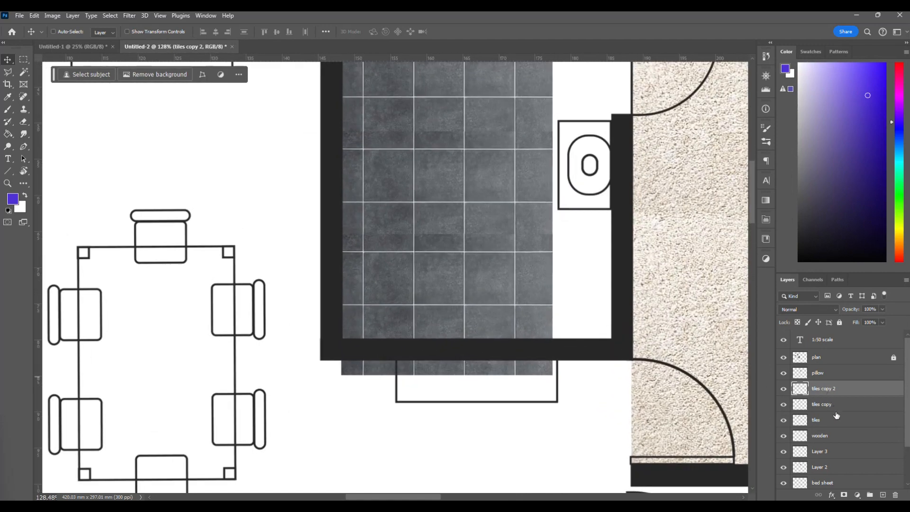
Try to cover the empty strip beside the toilet by shifting the selected tile layers sideways, and undo it.
shift+click(836, 419)
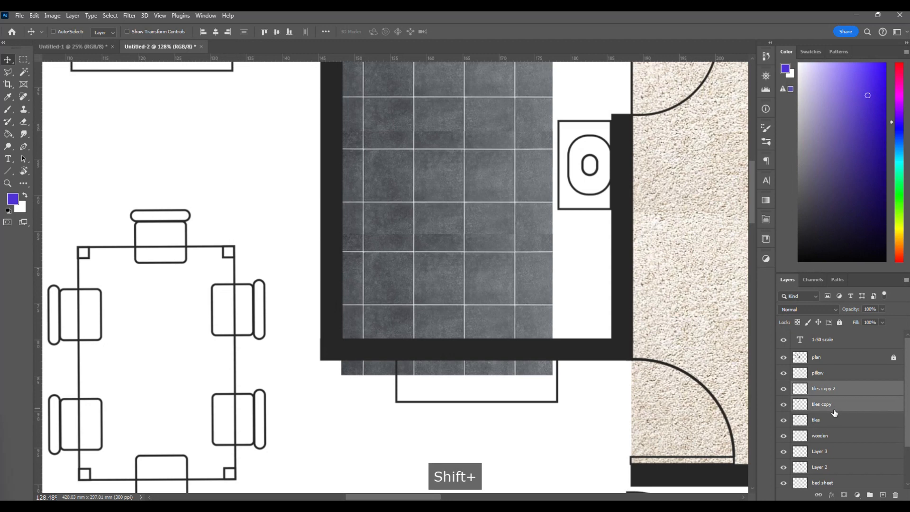
scroll(511, 287, up, 2)
scroll(511, 286, right, 2)
drag(377, 275, 527, 299)
key(ctrl+z)
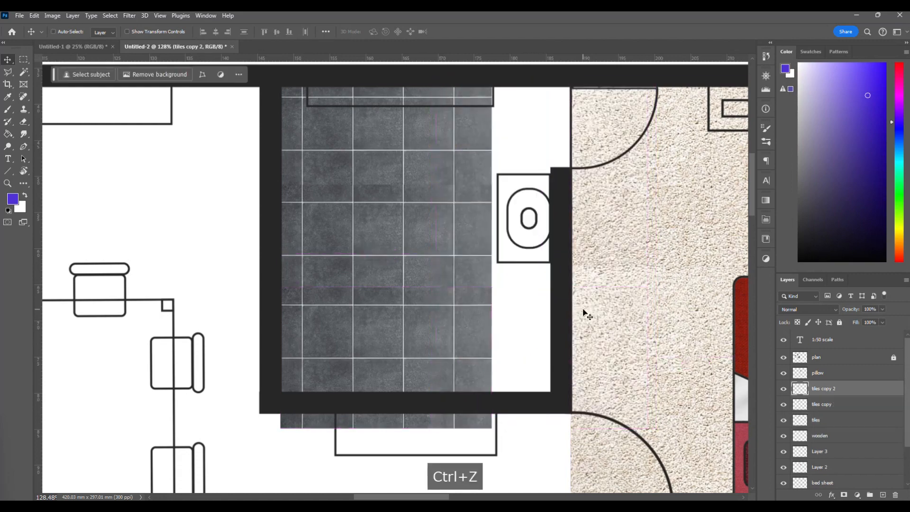
Merge the layers tiles, tiles copy and tiles copy 2 into a single layer.
scroll(402, 290, down, 1)
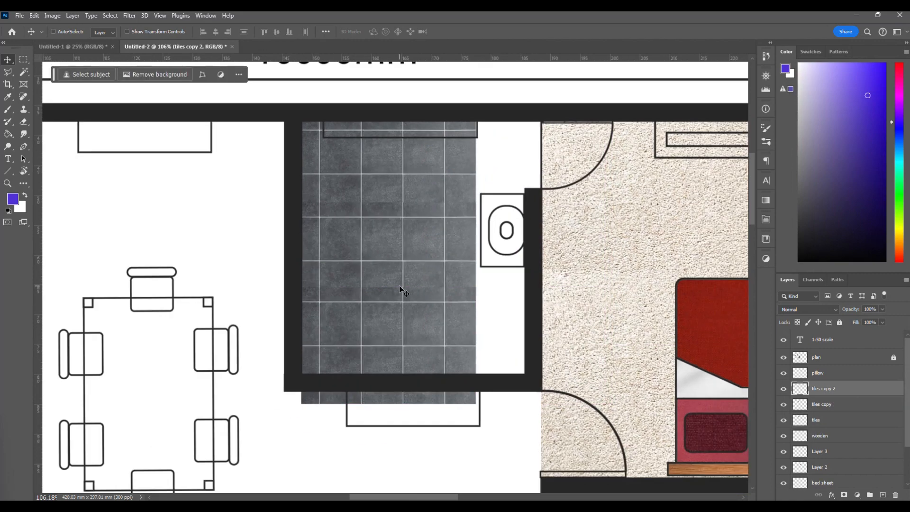
ctrl+click(836, 420)
ctrl+click(834, 404)
right_click(834, 406)
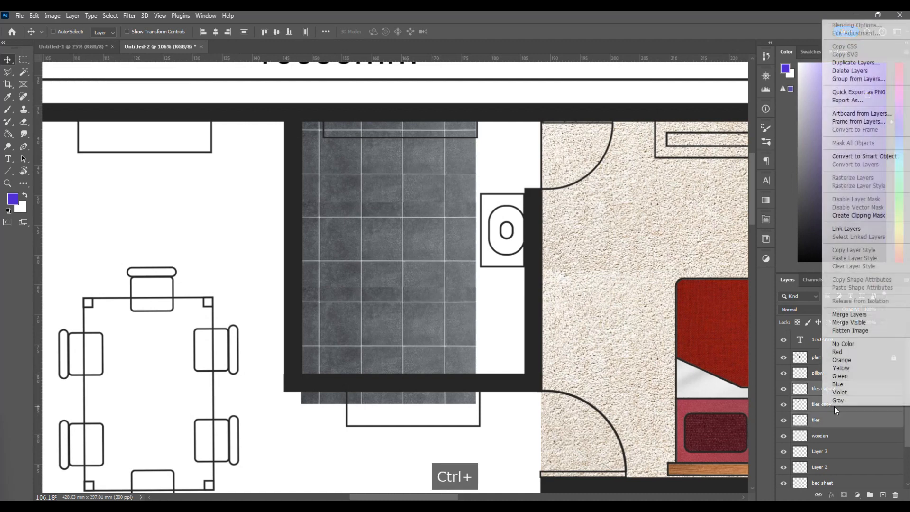
click(850, 314)
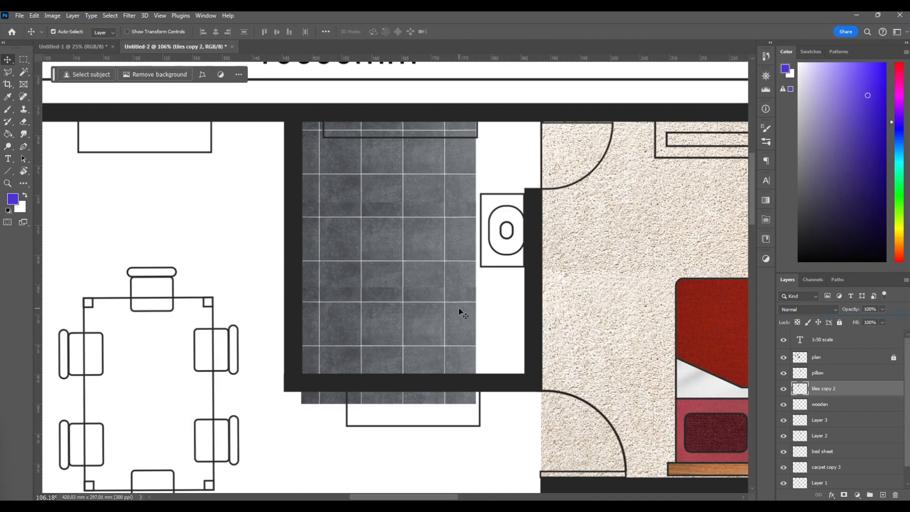
Scale the merged tile layer up proportionally until it spans the bathroom's full width and reaches the carpet edge.
key(ctrl+t)
drag(476, 260, 540, 271)
key(Return)
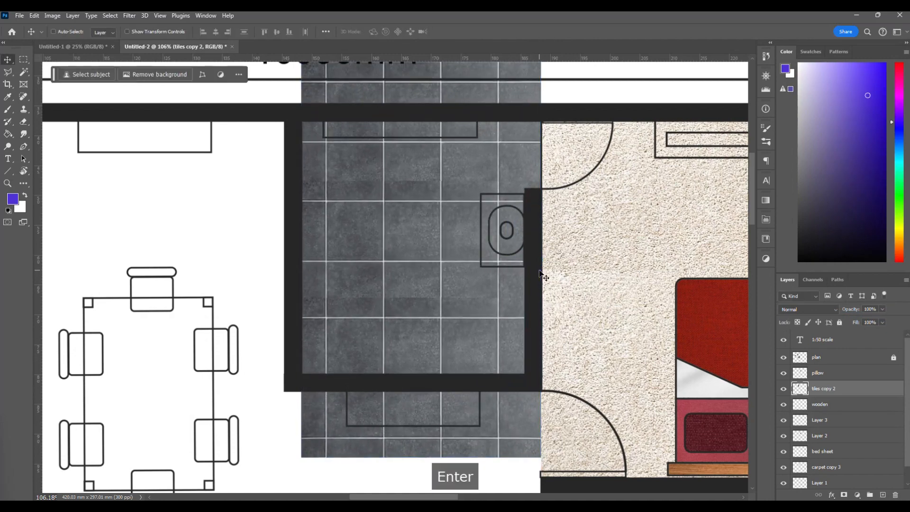
Erase the tile overflow below the bathroom's lower wall with the Eraser at a brush size of 174 px.
scroll(528, 315, down, 3)
scroll(528, 315, right, 1)
scroll(454, 375, up, 3)
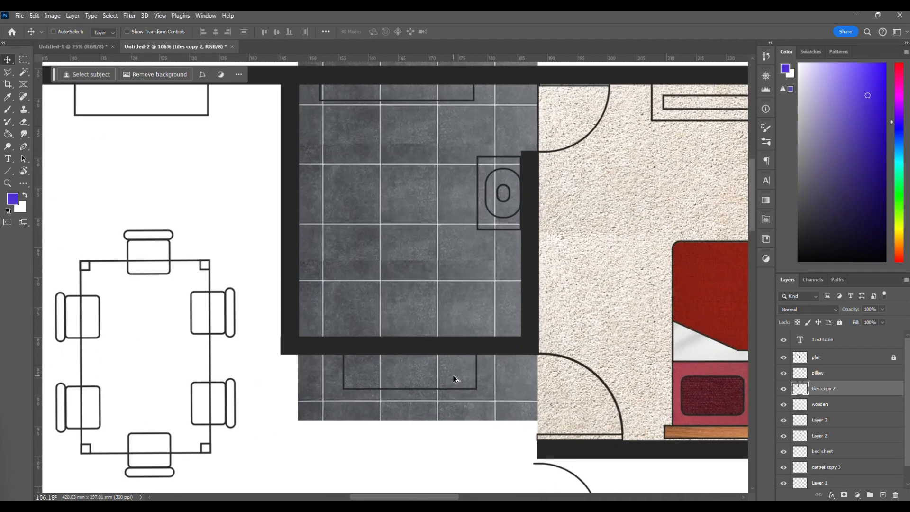
scroll(453, 375, down, 1)
key(e)
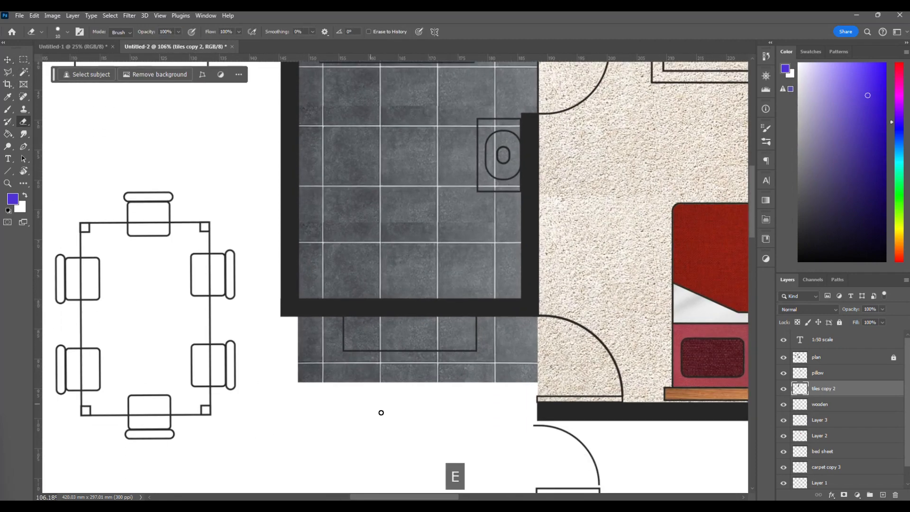
right_click(327, 332)
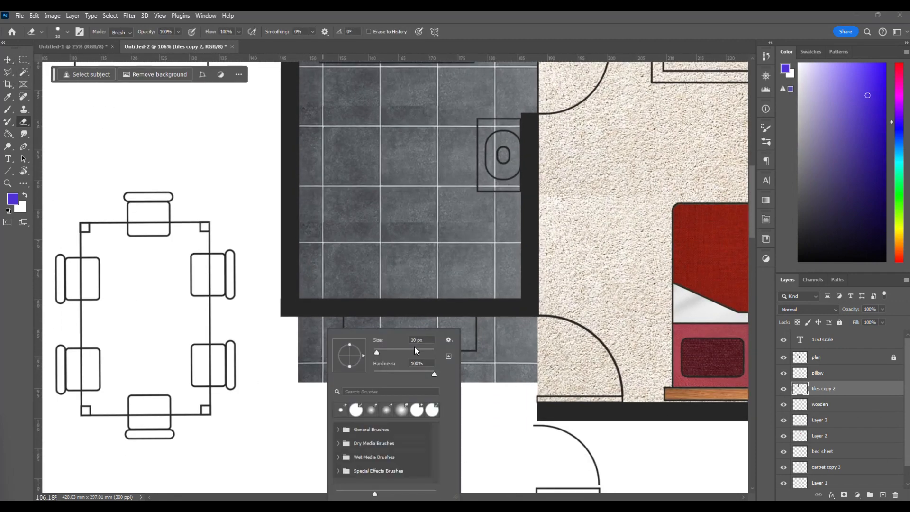
click(416, 350)
drag(291, 355, 511, 357)
scroll(359, 375, up, 5)
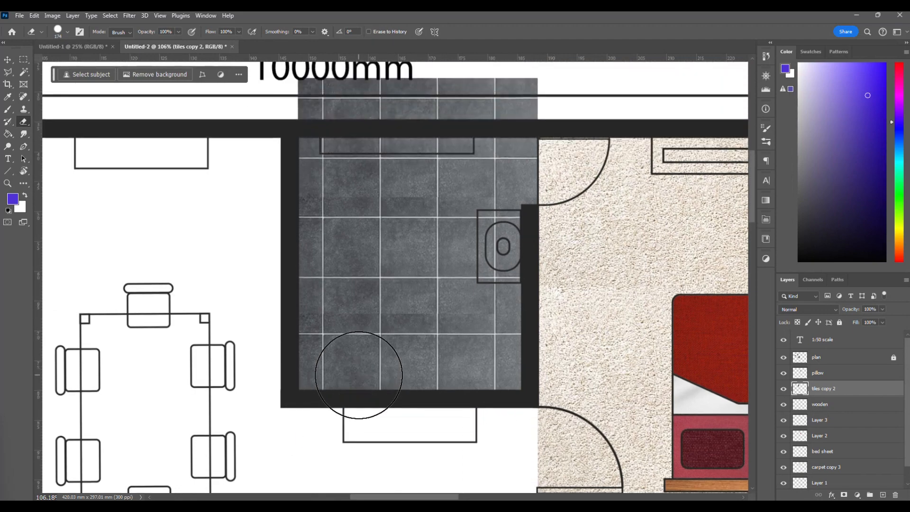
Erase the left part of the tile overflow above the bathroom's upper wall.
scroll(358, 375, up, 2)
mouse_move(305, 203)
mouse_down()
mouse_move(301, 213)
mouse_move(360, 217)
mouse_up()
scroll(483, 416, down, 4)
scroll(422, 441, up, 2)
scroll(346, 223, up, 3)
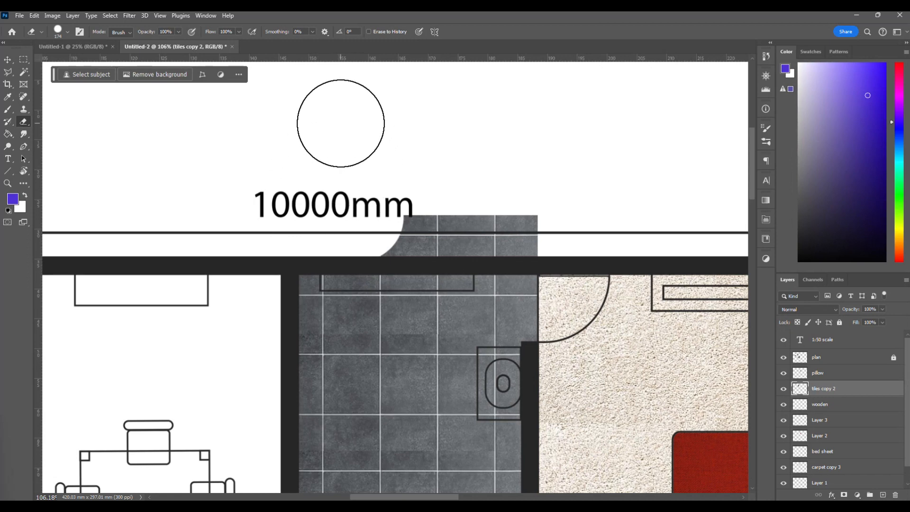
Reduce the Eraser size to 99 px and erase the remaining tile overflow above the bathroom's upper wall.
right_click(341, 123)
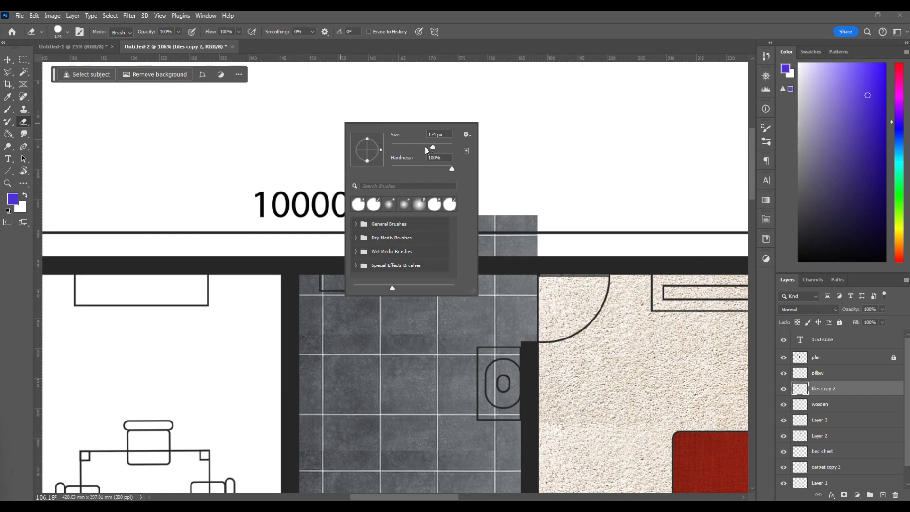
drag(407, 145, 417, 146)
click(293, 162)
right_click(300, 150)
key(Return)
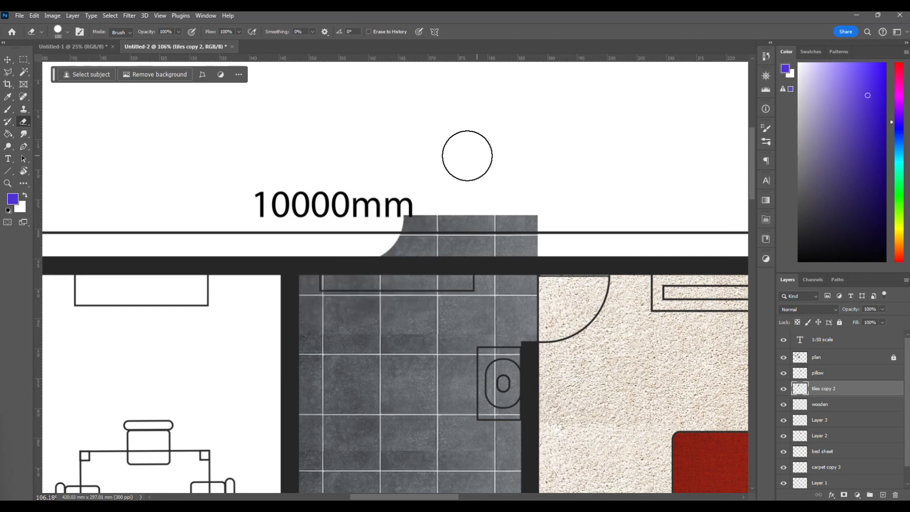
right_click(320, 152)
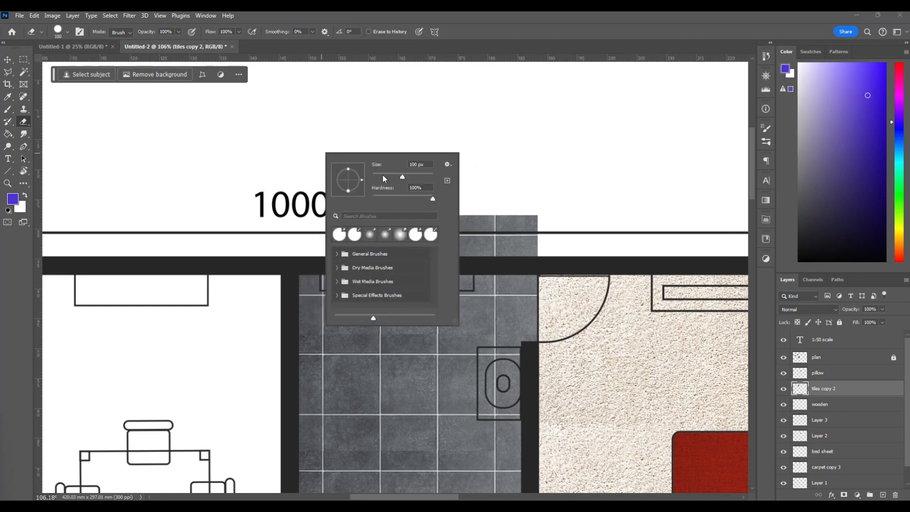
key(Return)
right_click(307, 146)
mouse_move(375, 172)
mouse_down()
mouse_move(403, 172)
mouse_move(389, 172)
mouse_up()
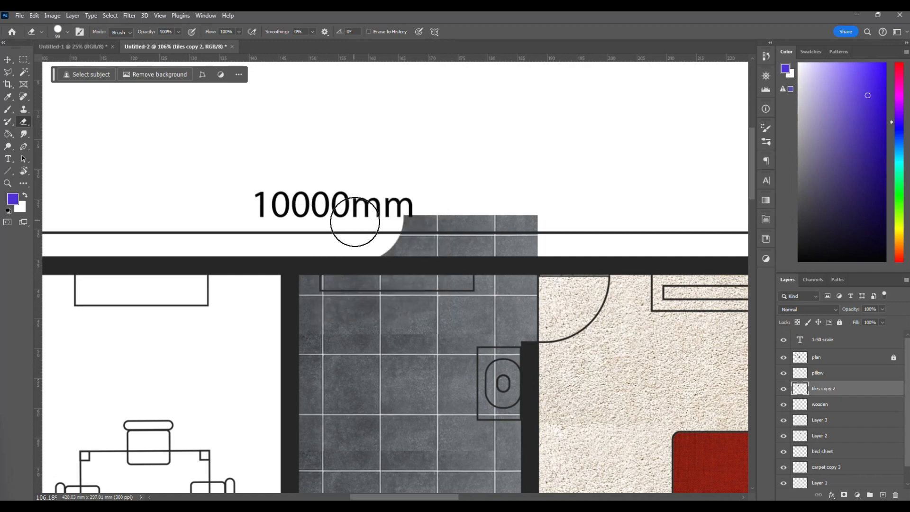
mouse_move(360, 230)
mouse_down()
mouse_move(488, 238)
mouse_move(555, 232)
mouse_up()
scroll(557, 235, down, 2)
scroll(558, 234, down, 4)
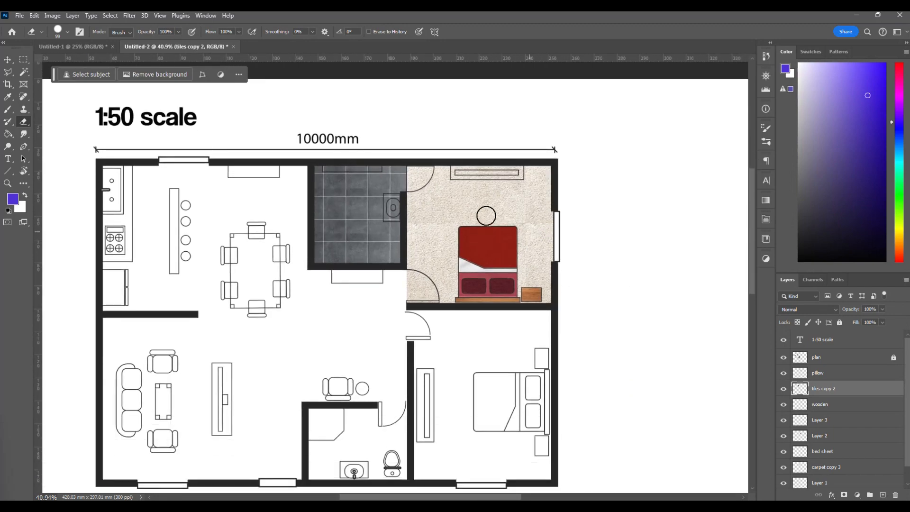
Examine the tiled bathroom floor along the walls, the doorway and the edge of the bedroom carpet.
scroll(418, 213, up, 4)
scroll(415, 213, up, 6)
scroll(415, 212, down, 6)
key(v)
scroll(388, 232, up, 1)
scroll(388, 231, left, 1)
scroll(359, 219, up, 4)
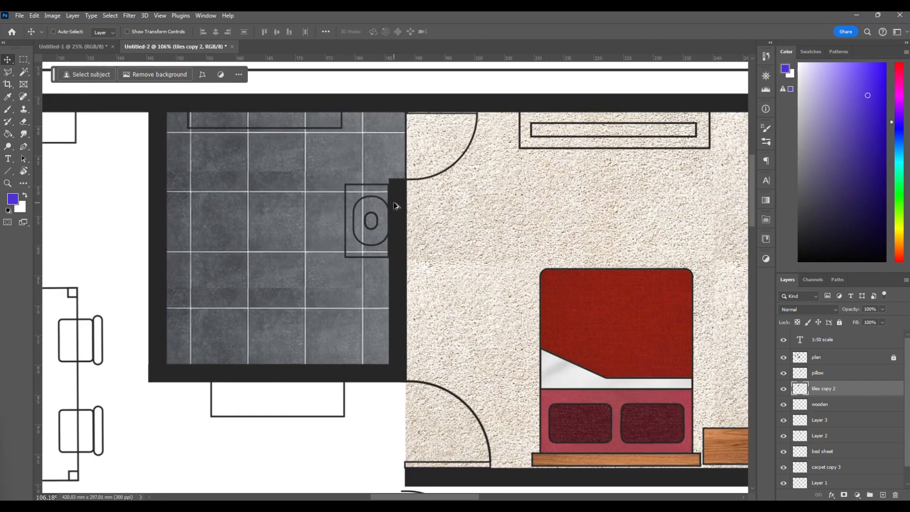
scroll(376, 203, down, 2)
scroll(375, 200, down, 1)
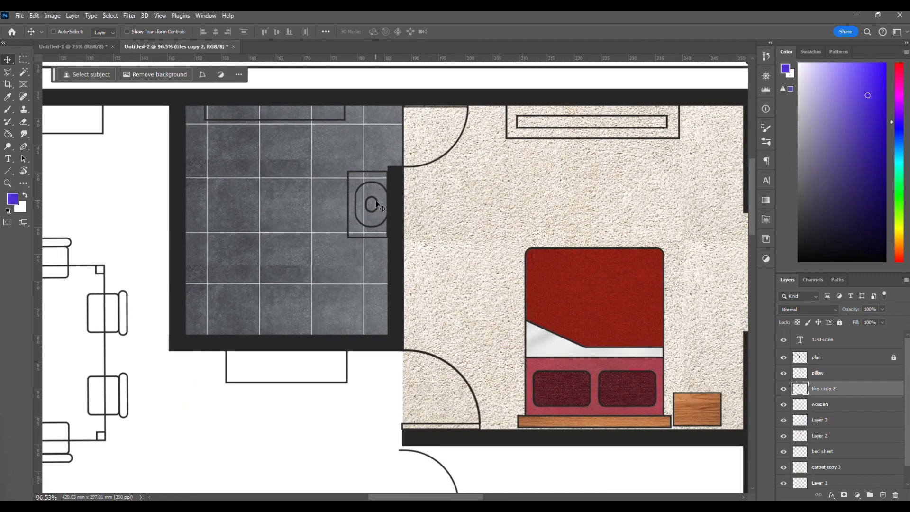
scroll(376, 200, up, 2)
scroll(376, 200, left, 3)
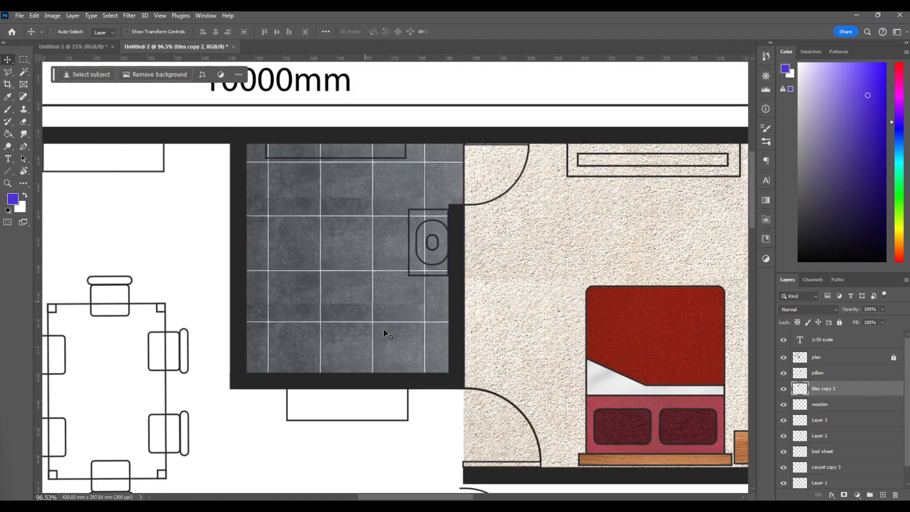
scroll(422, 211, up, 5)
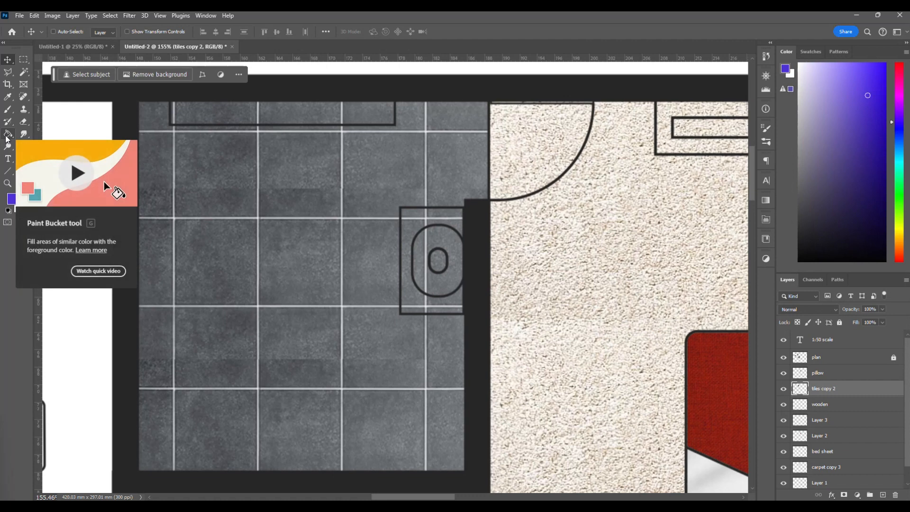
Duplicate the plan layer and rename the copy "plan unchange".
click(845, 363)
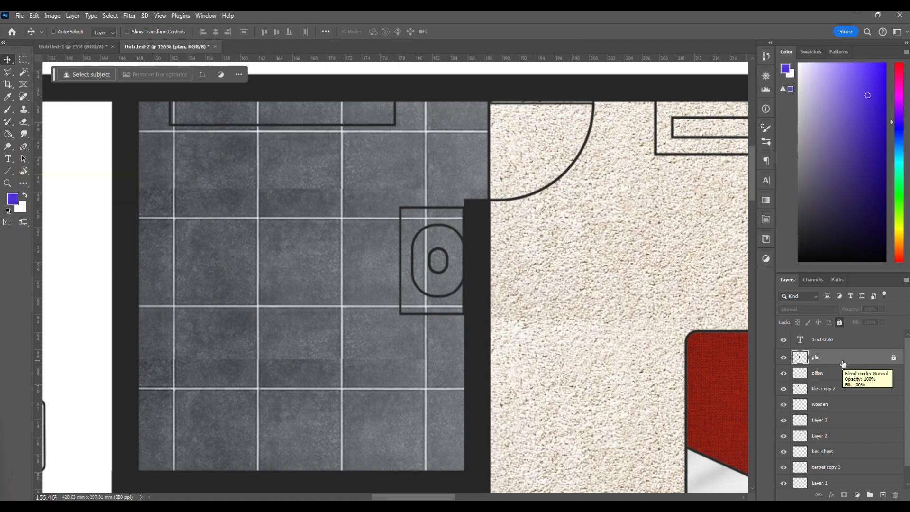
right_click(843, 363)
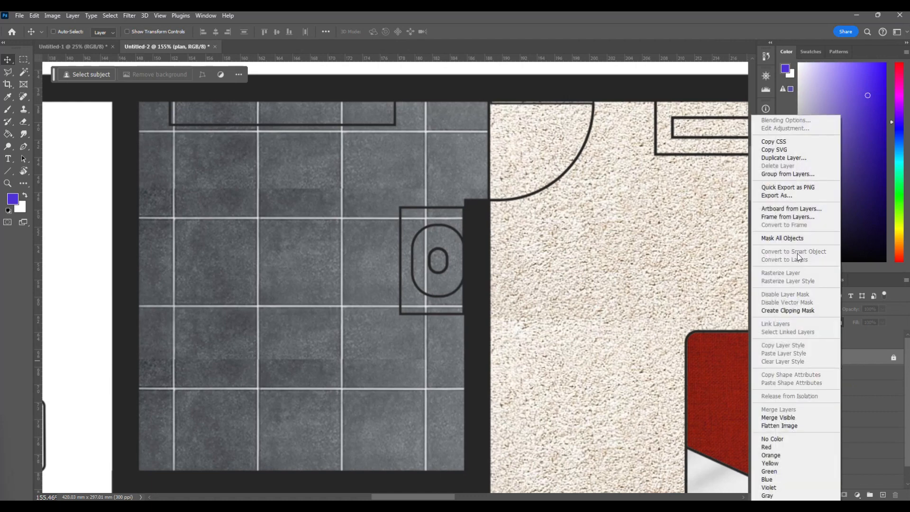
click(791, 157)
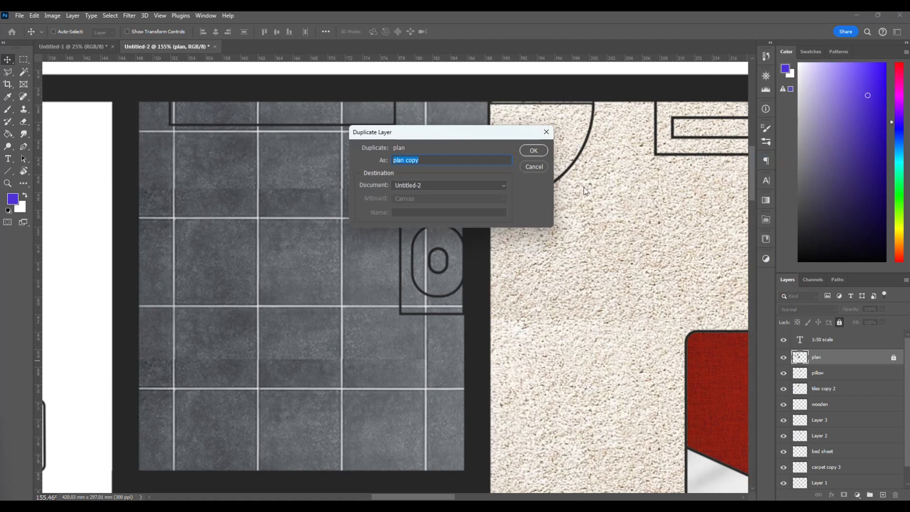
click(534, 150)
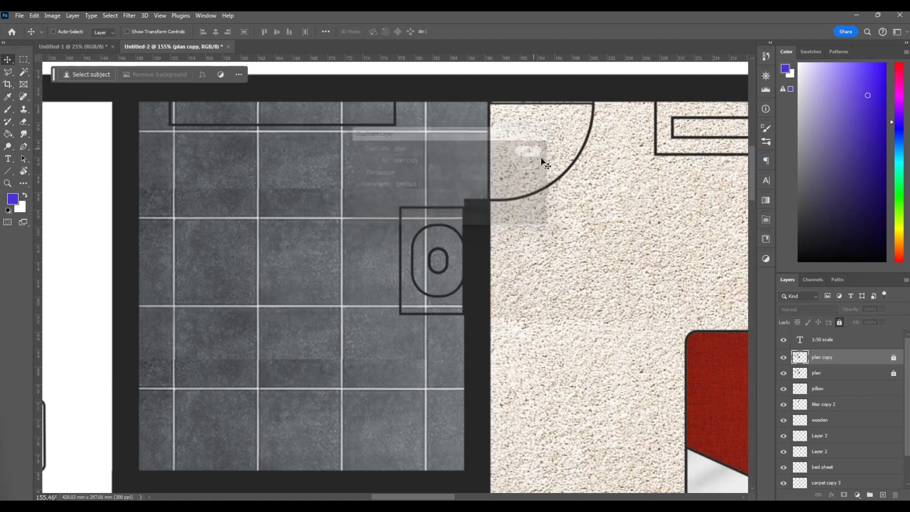
double_click(830, 359)
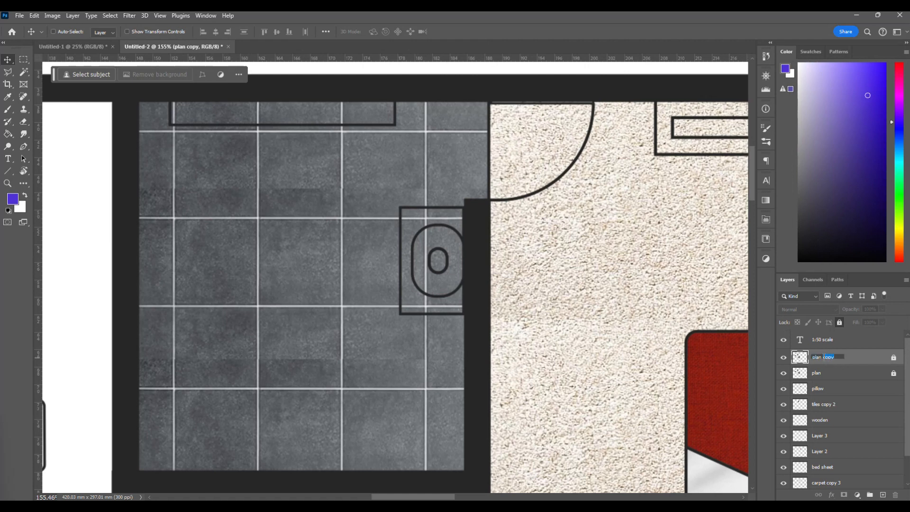
text(unc)
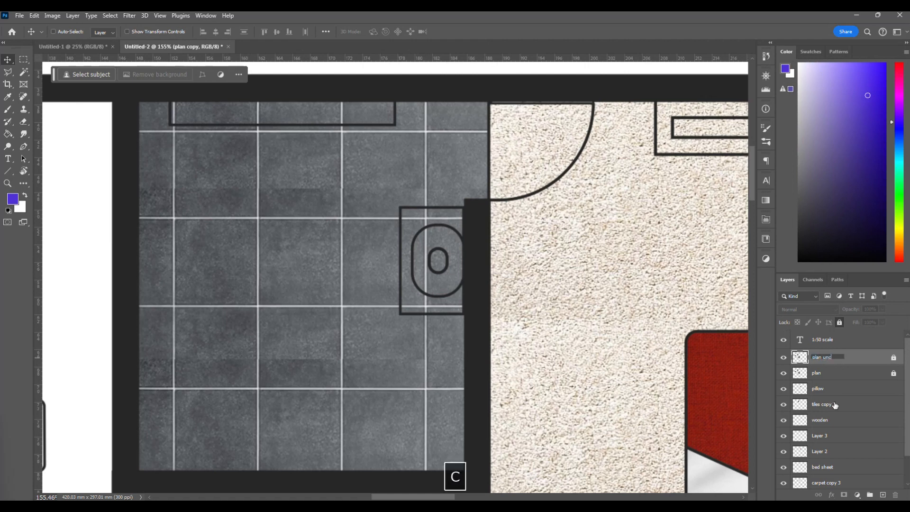
text(hange)
key(Return)
Rename the original plan layer "plan paint" and unlock it.
double_click(817, 373)
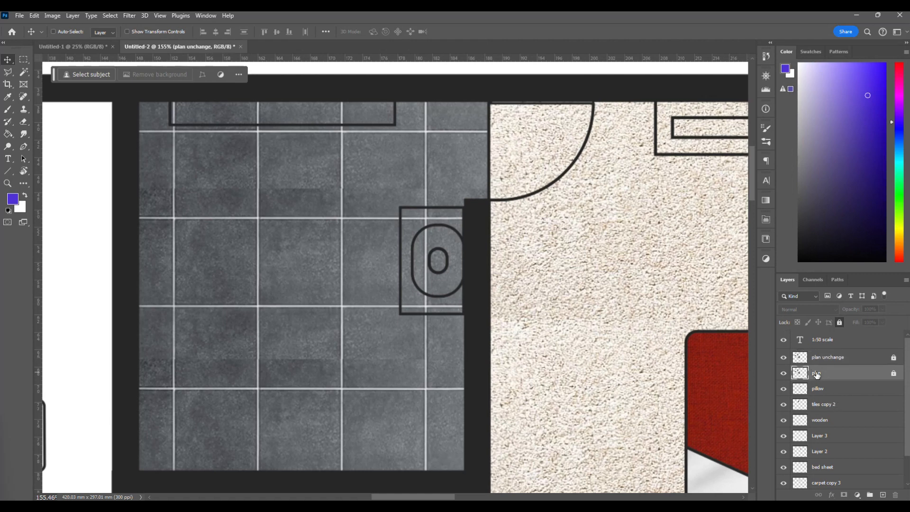
key(Right)
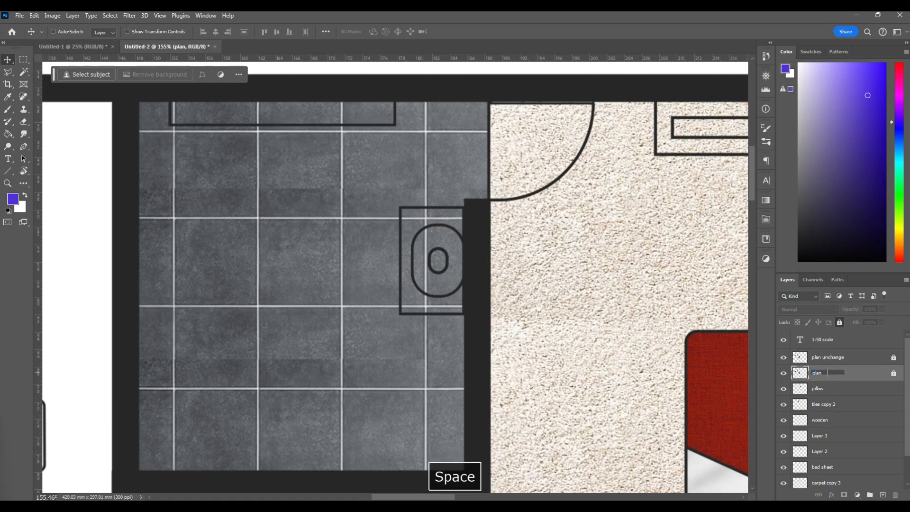
text(paint)
key(Return)
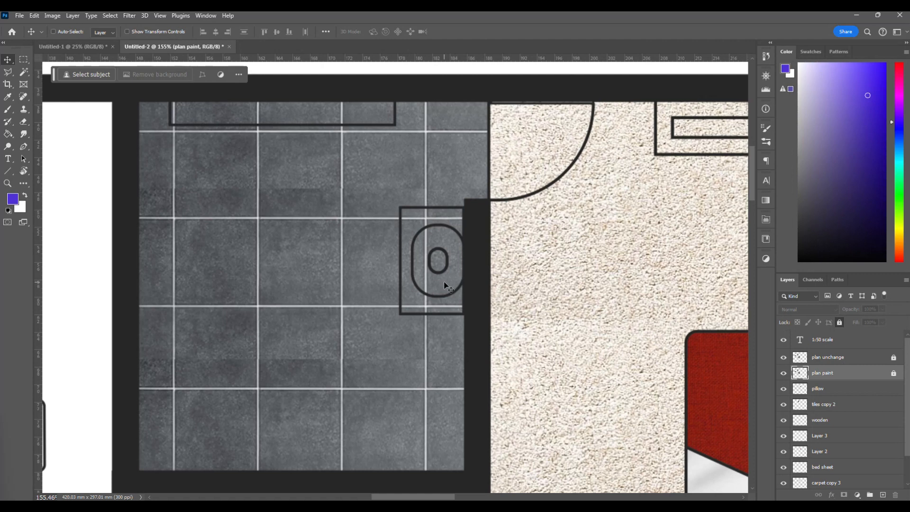
click(893, 373)
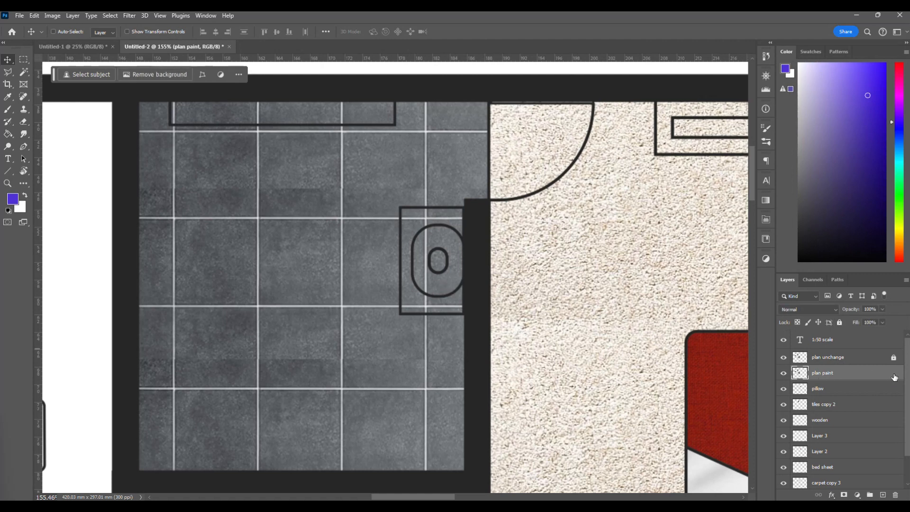
Hide the plan unchange layer and keep the plan paint layer visible.
click(784, 357)
click(784, 373)
click(784, 358)
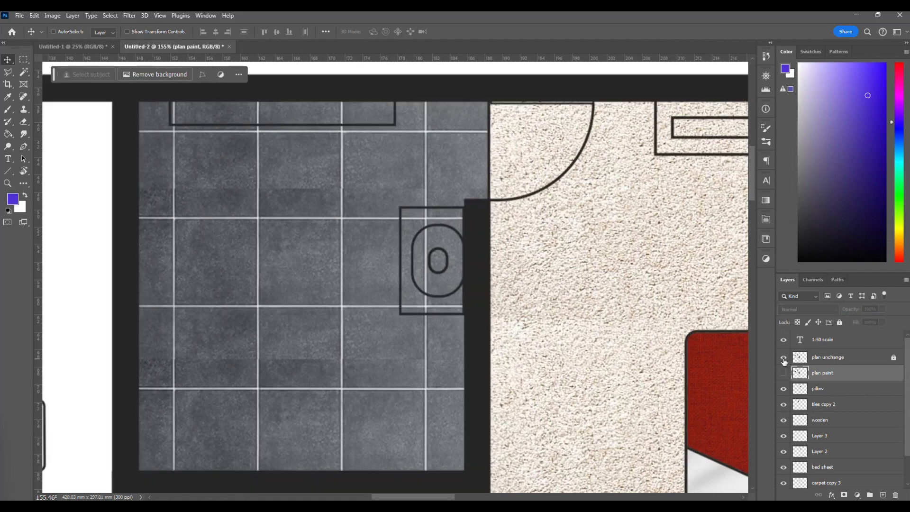
click(784, 358)
click(784, 374)
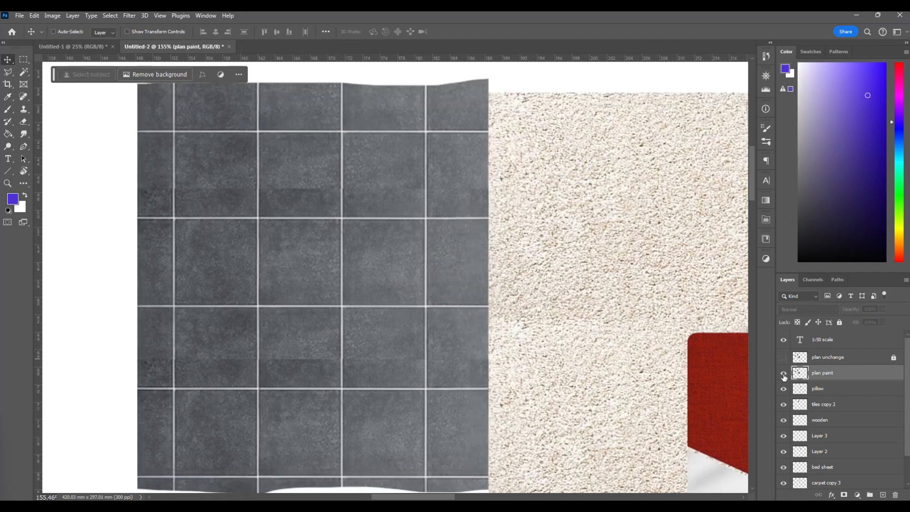
Fill the bathroom fixture's rectangle, oval and small inner oval with a very light grey using the Paint Bucket.
scroll(407, 231, up, 5)
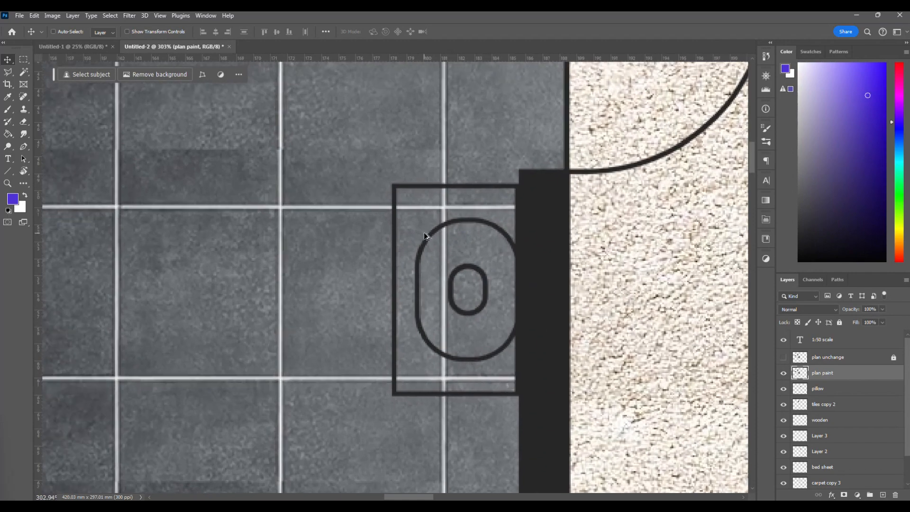
click(7, 135)
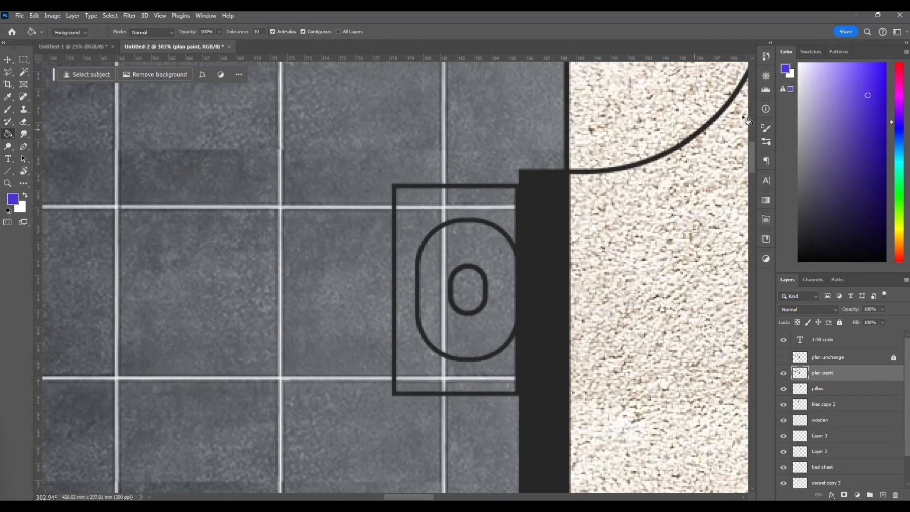
click(807, 61)
drag(804, 107, 796, 79)
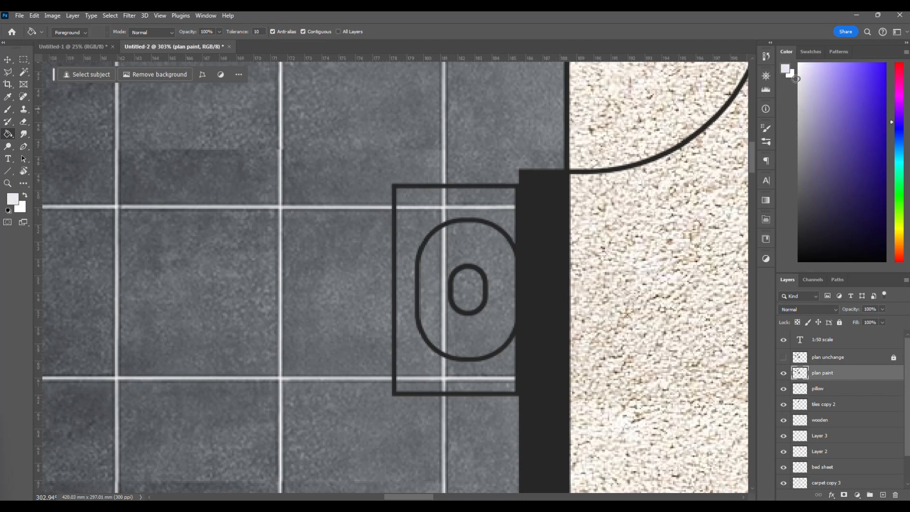
click(418, 198)
click(455, 249)
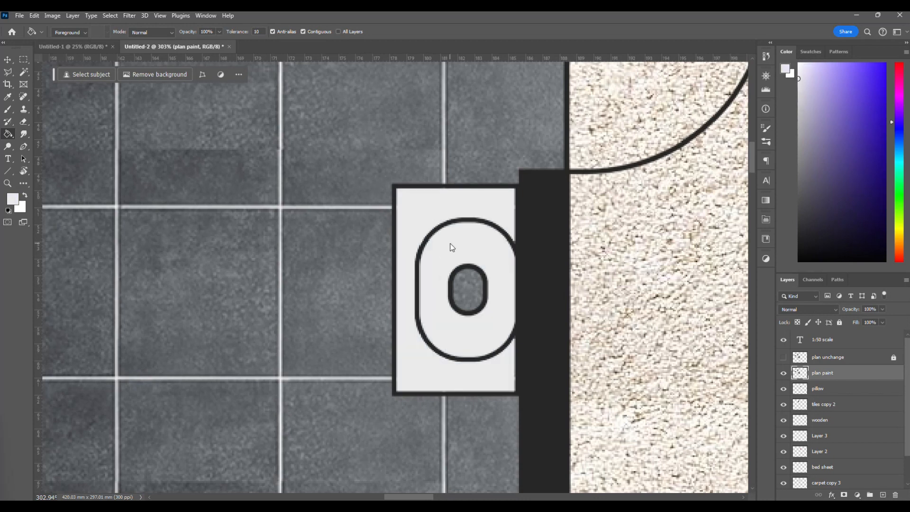
click(463, 277)
scroll(468, 292, up, 5)
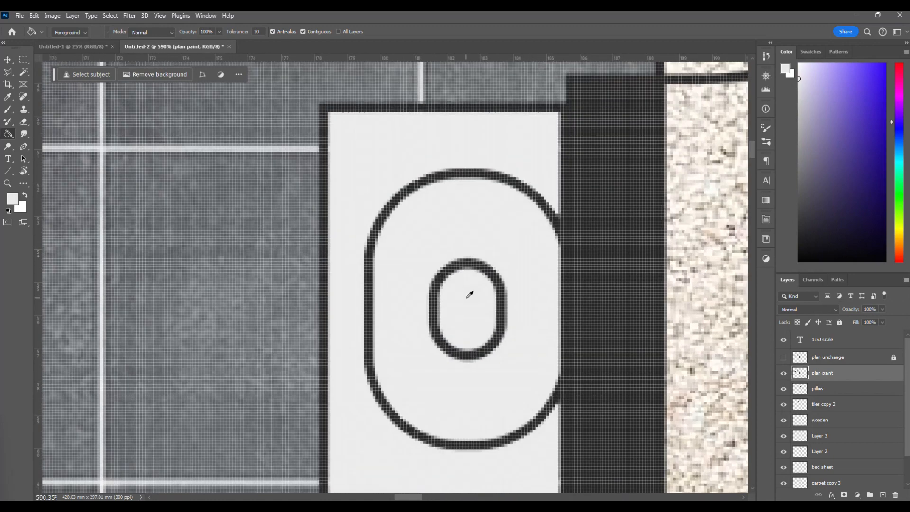
scroll(469, 298, down, 4)
scroll(470, 240, down, 1)
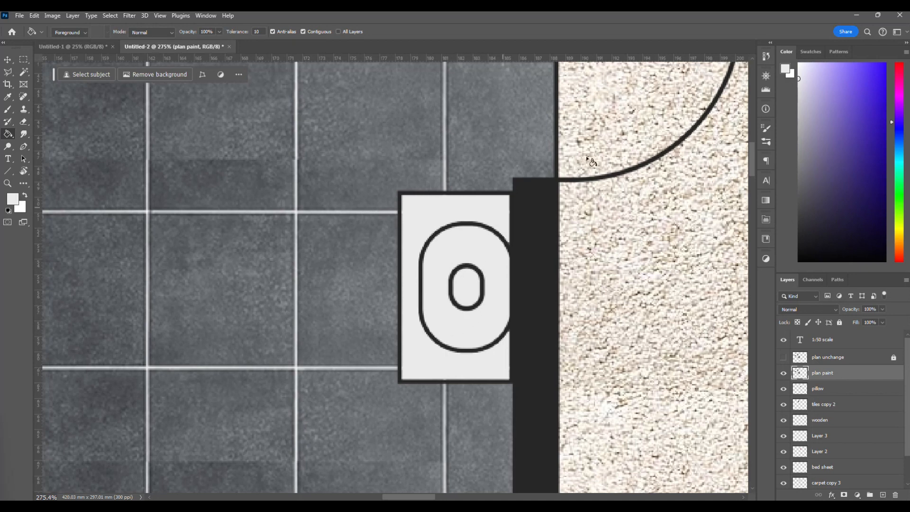
Fill the bathroom fixture's large oval with light grey and its small inner oval with mid grey.
click(800, 97)
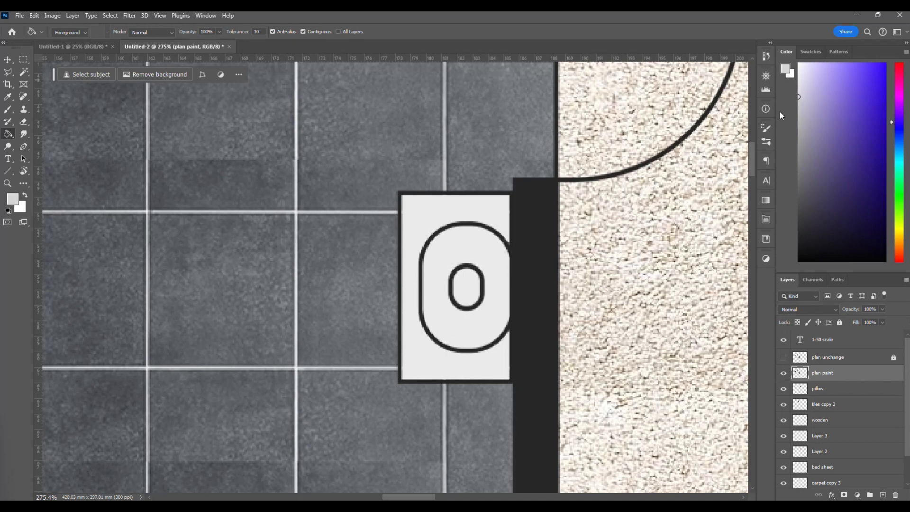
click(469, 259)
click(799, 135)
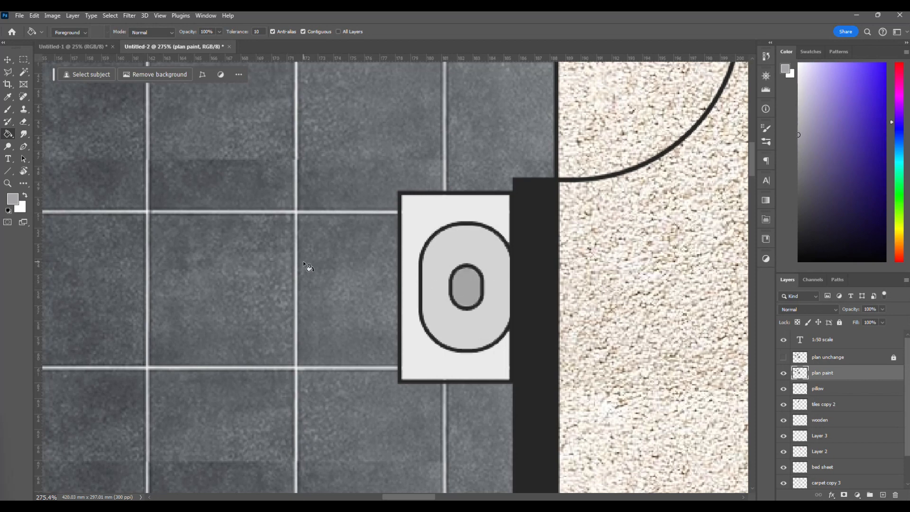
scroll(455, 235, up, 5)
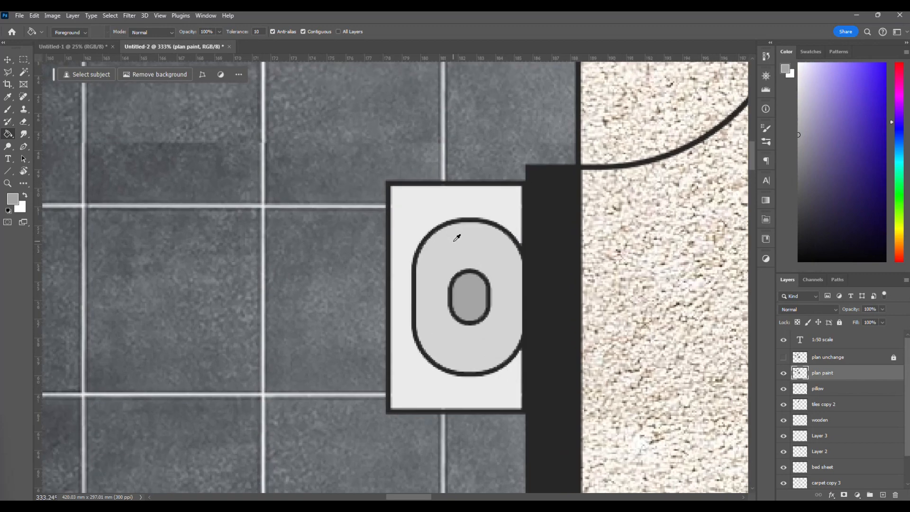
scroll(454, 243, down, 3)
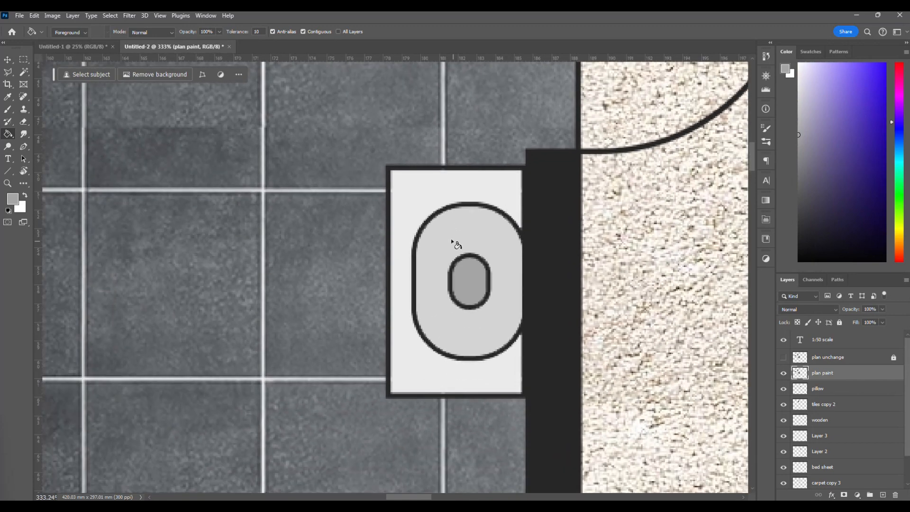
Try the mid grey on the fixture's large oval with repeated fills, undo them, and fill the oval once.
scroll(450, 240, up, 2)
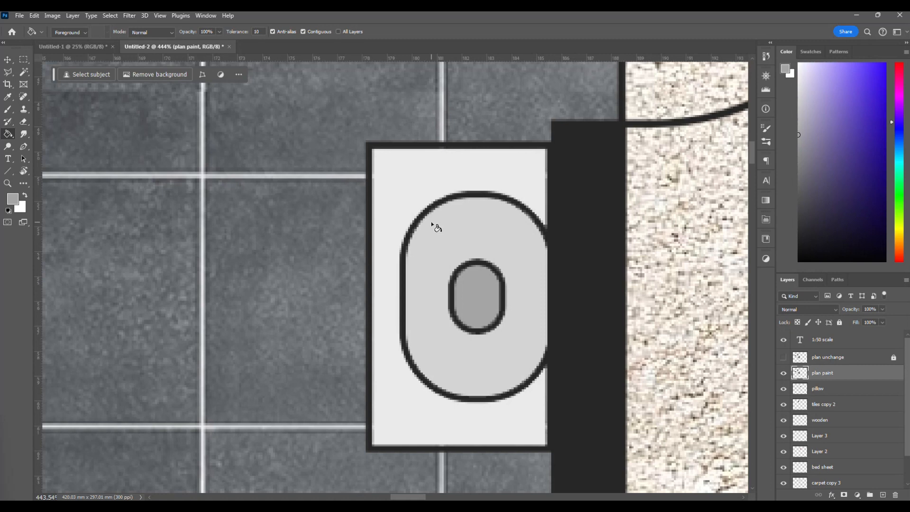
click(431, 221)
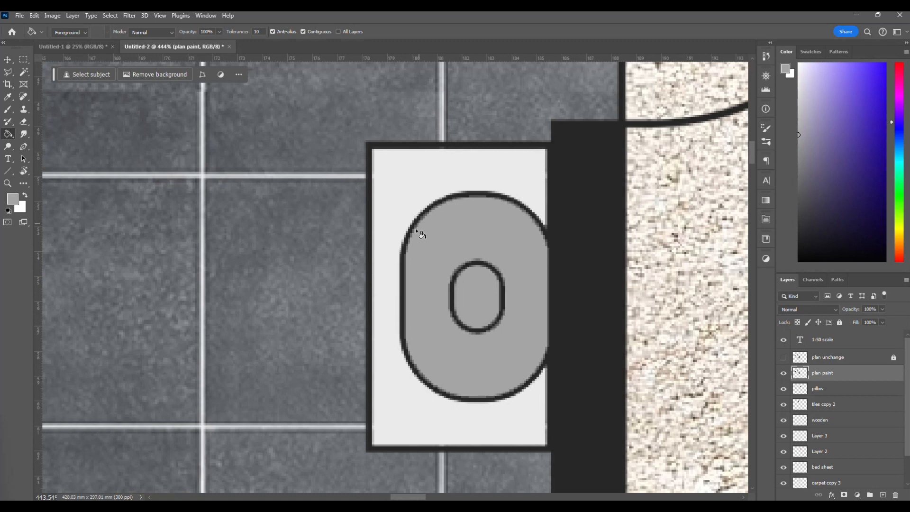
click(431, 244)
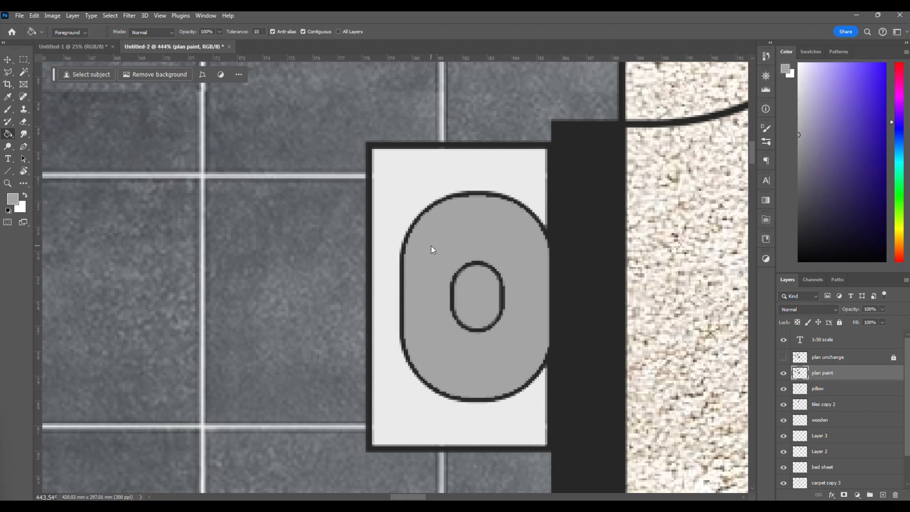
key(ctrl+z)
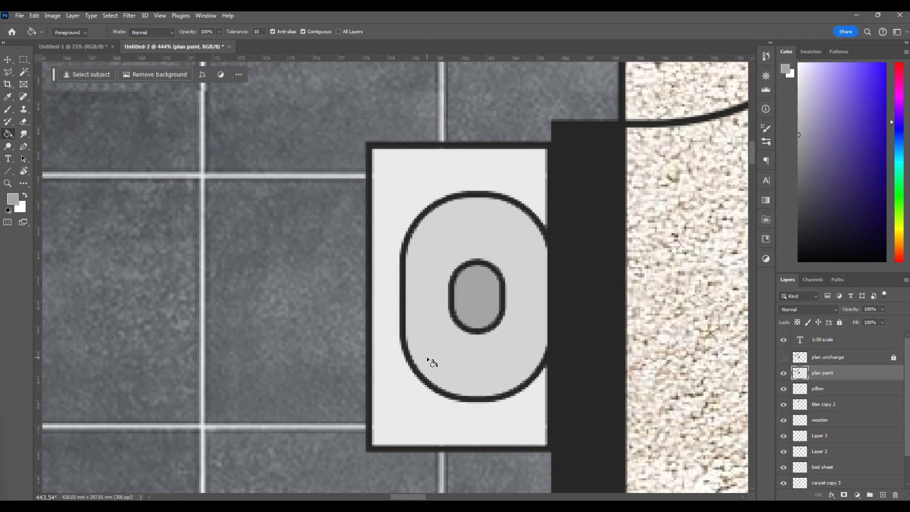
click(437, 241)
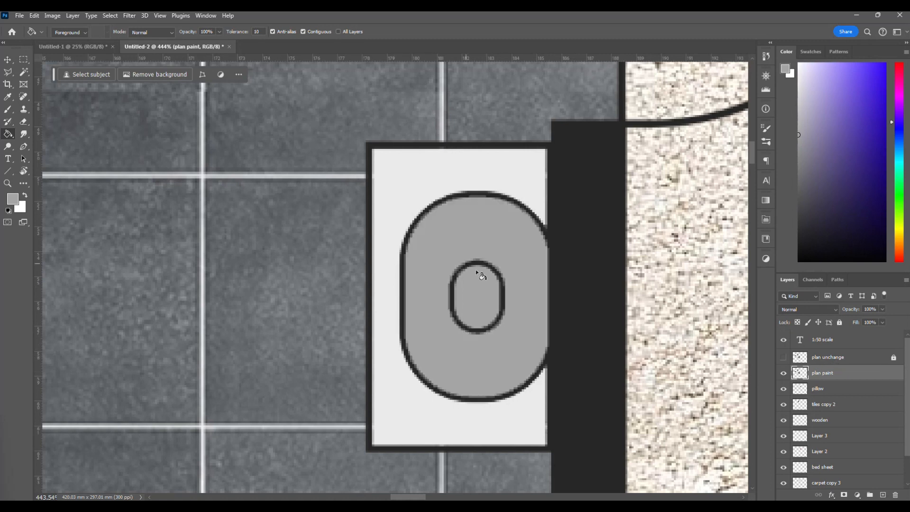
Undo the last fill, refill the bathroom fixture's large oval with mid grey, and make the plan unchange layer visible.
key(ctrl+z)
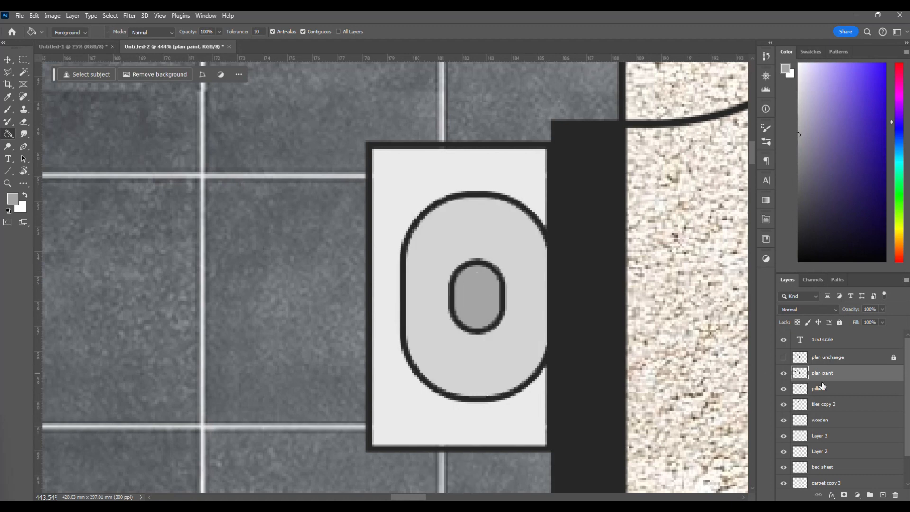
click(462, 223)
click(456, 290)
click(450, 231)
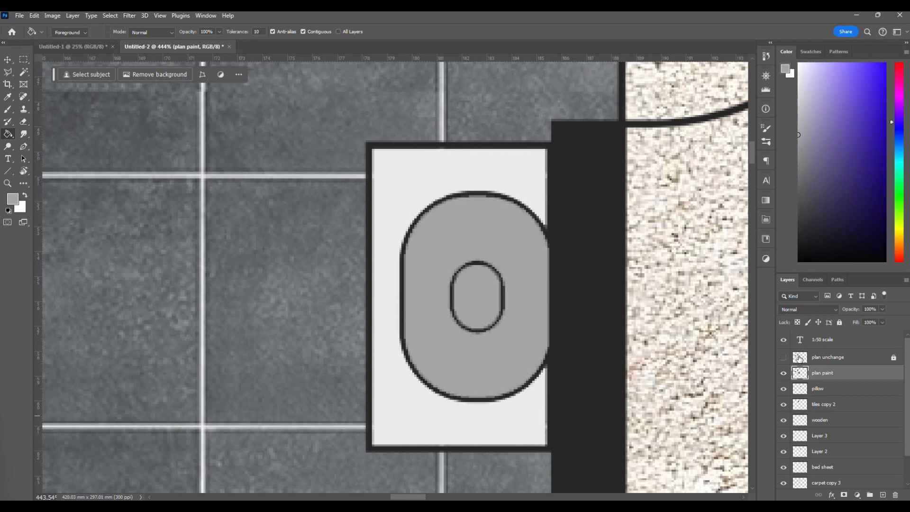
click(784, 358)
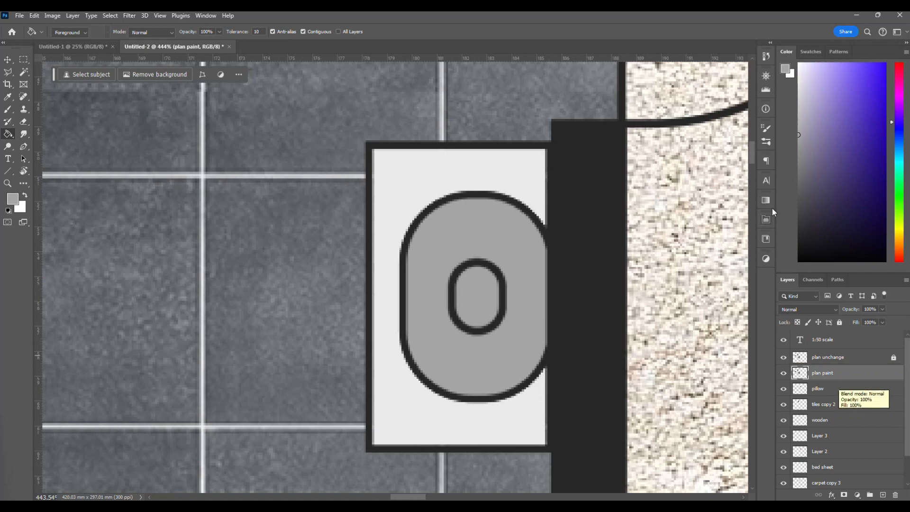
Fill the bathroom fixture's small inner oval with dark grey using the Paint Bucket.
click(799, 189)
click(469, 294)
scroll(386, 309, down, 3)
scroll(385, 325, down, 2)
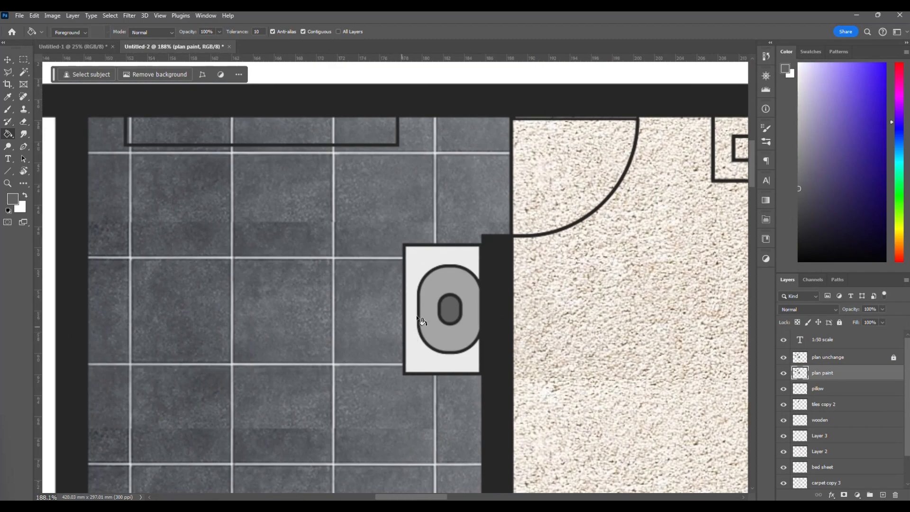
Look over the tiled bathroom with its coloured fixture, the carpeted bedroom and the uncoloured dining area.
key(v)
scroll(448, 353, down, 3)
scroll(447, 354, down, 2)
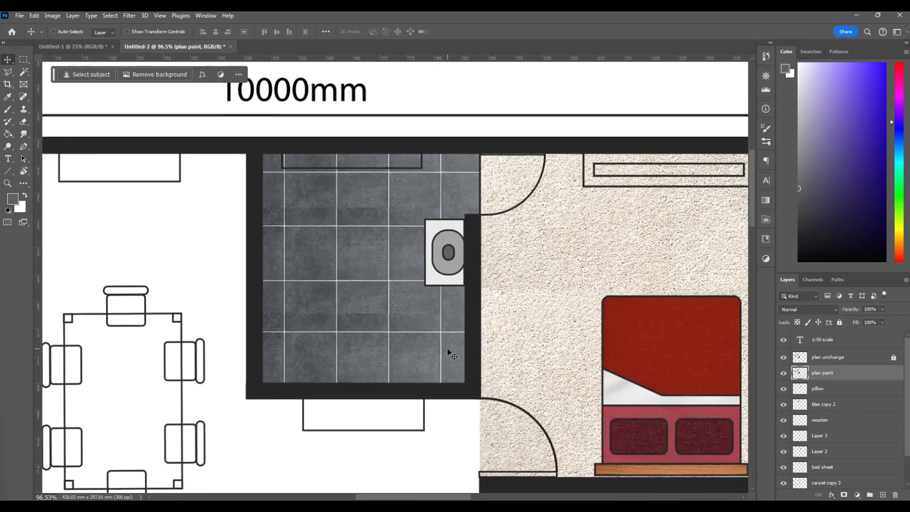
scroll(448, 354, left, 1)
scroll(448, 353, up, 1)
scroll(448, 354, left, 2)
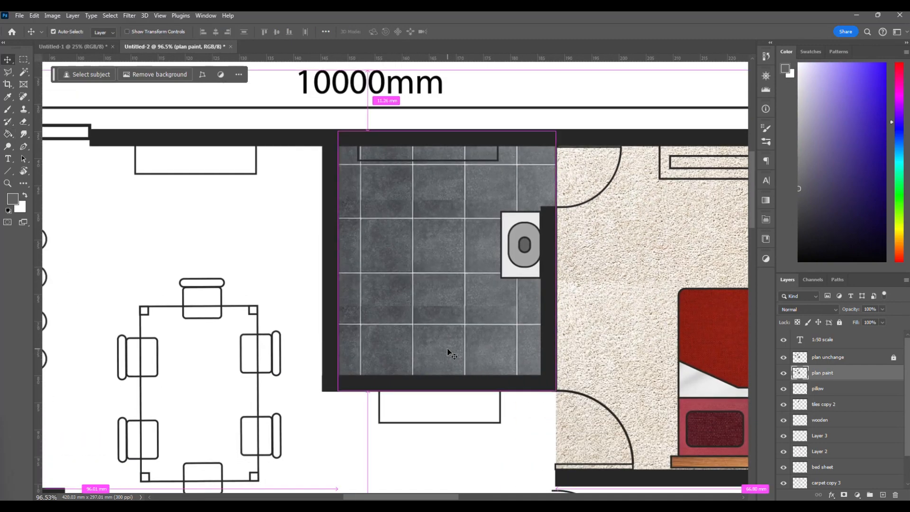
scroll(448, 353, down, 1)
scroll(448, 354, right, 3)
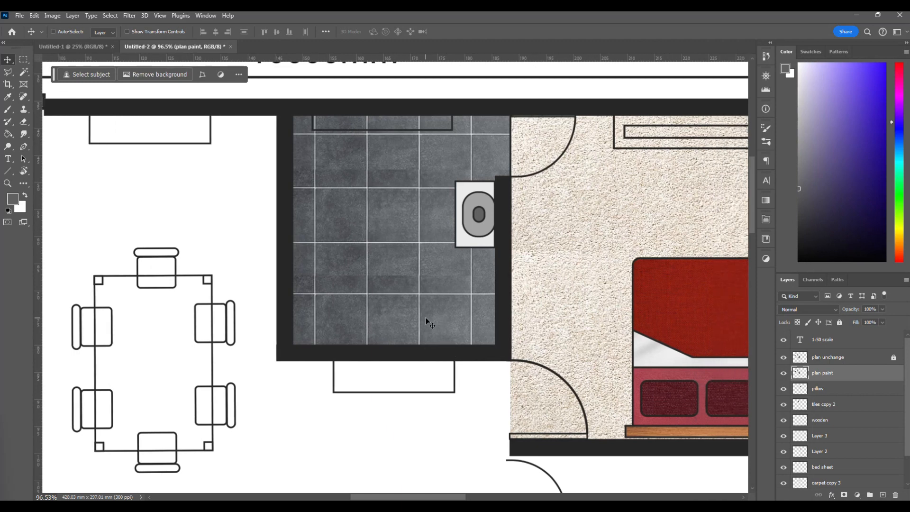
scroll(426, 318, right, 2)
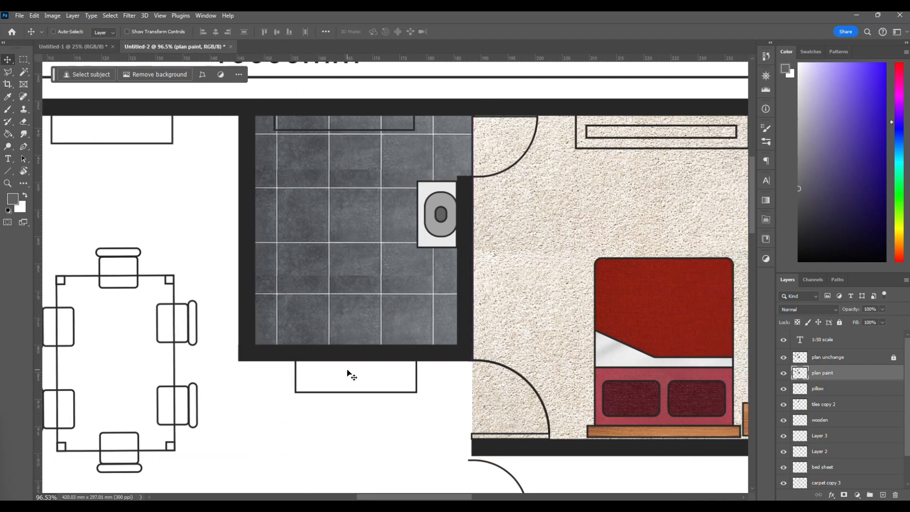
scroll(349, 371, down, 1)
scroll(351, 375, down, 1)
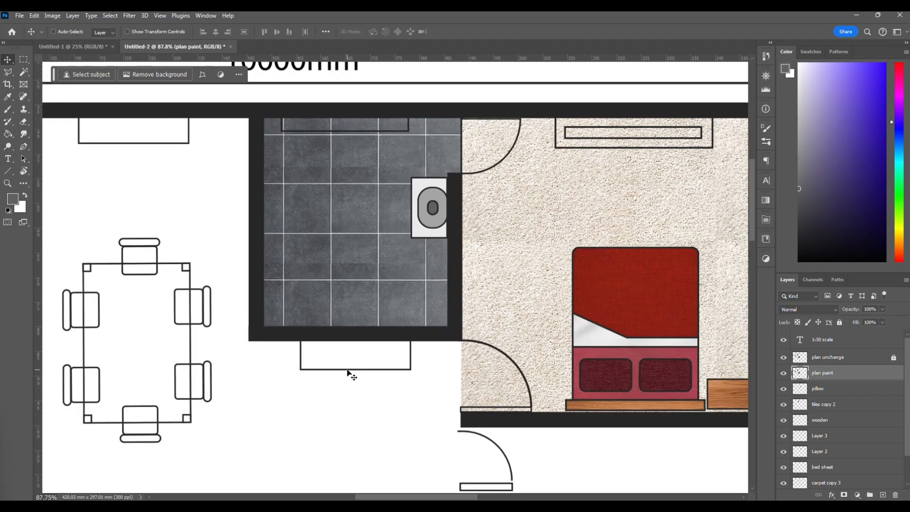
scroll(351, 375, down, 1)
scroll(350, 375, right, 3)
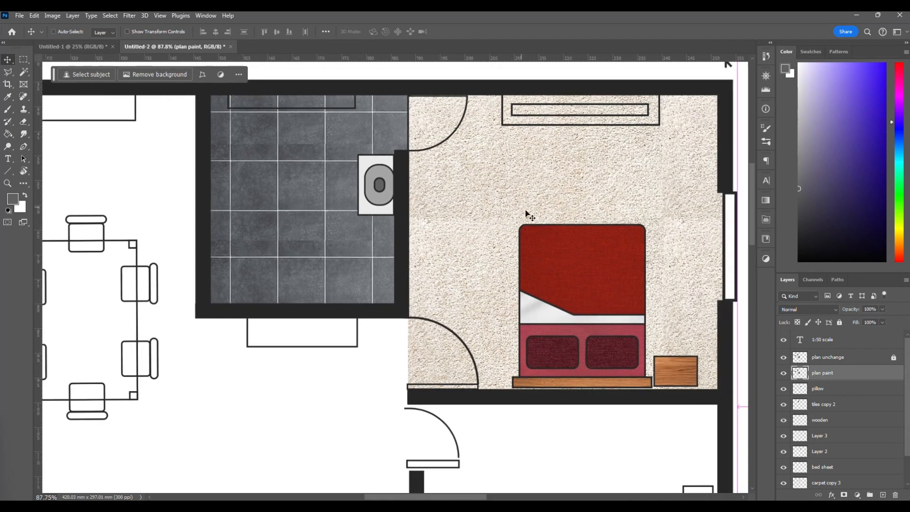
key(ctrl)
scroll(530, 216, right, 1)
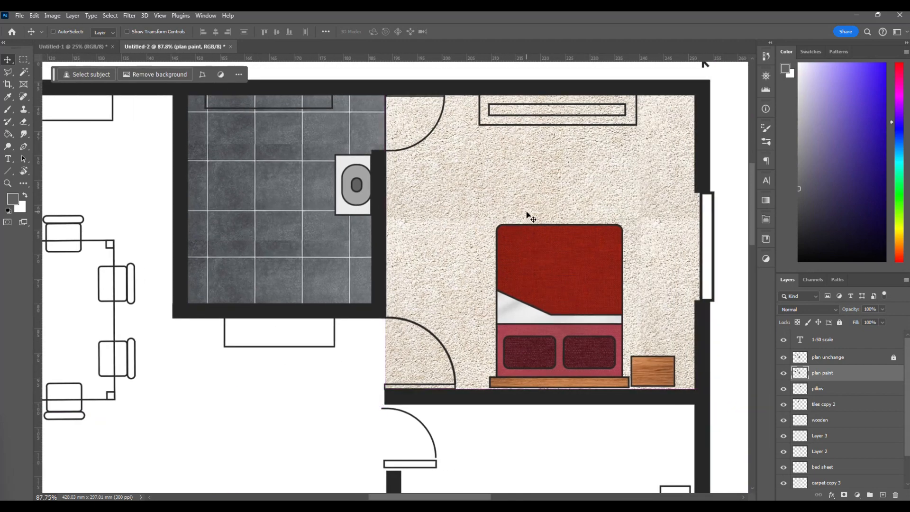
scroll(412, 316, down, 3)
scroll(413, 315, down, 2)
scroll(335, 220, up, 5)
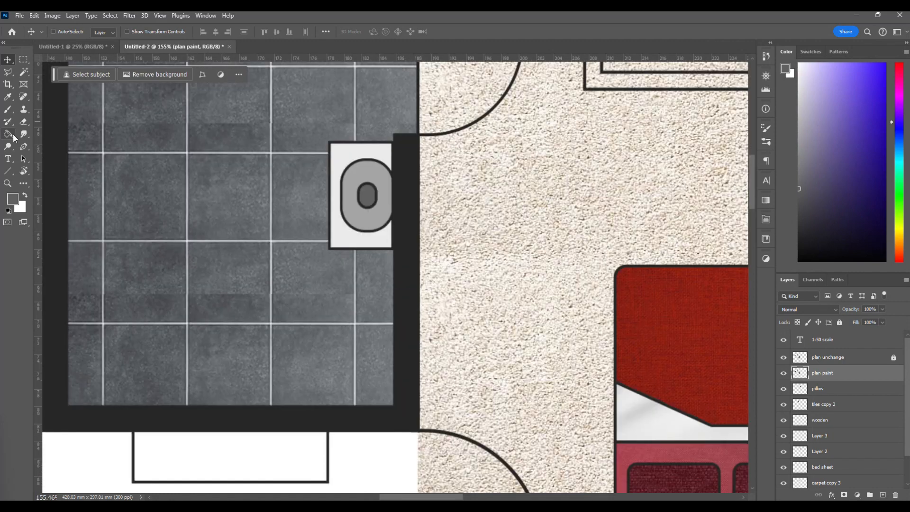
scroll(335, 221, up, 3)
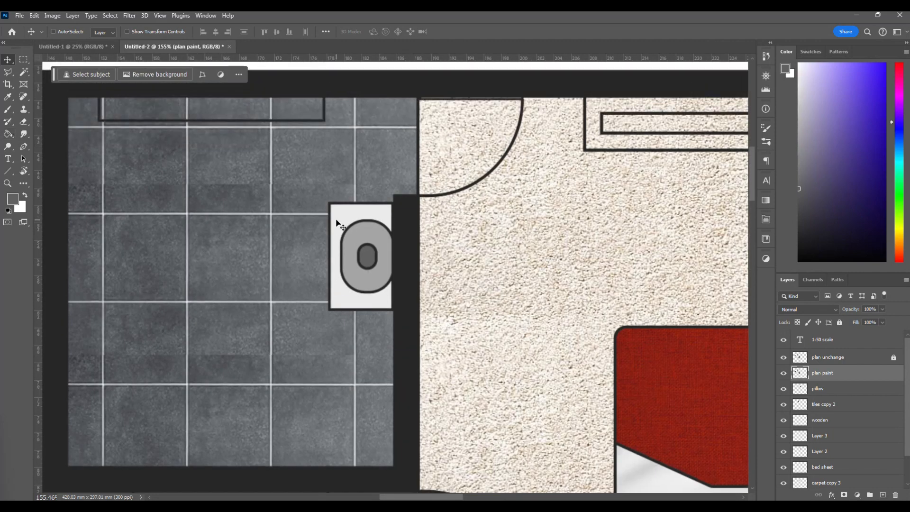
click(14, 140)
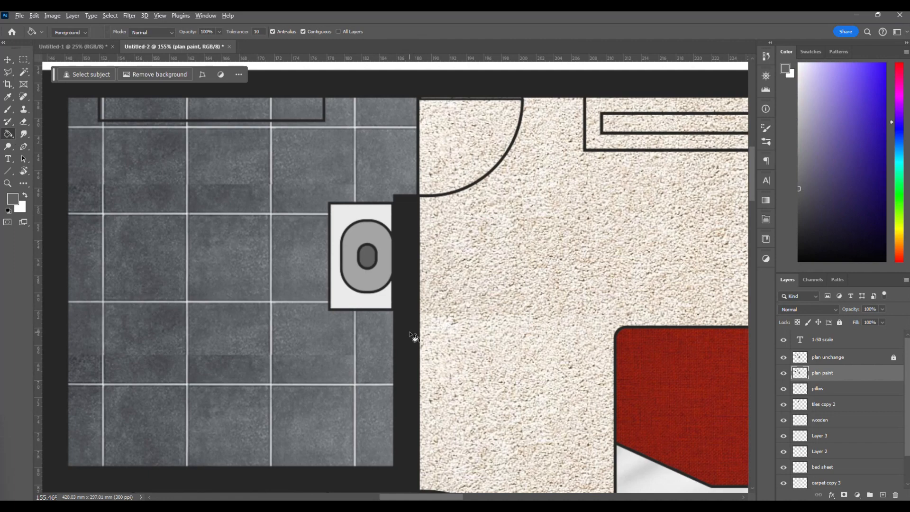
scroll(417, 336, down, 2)
key(v)
scroll(275, 314, left, 2)
scroll(275, 314, left, 5)
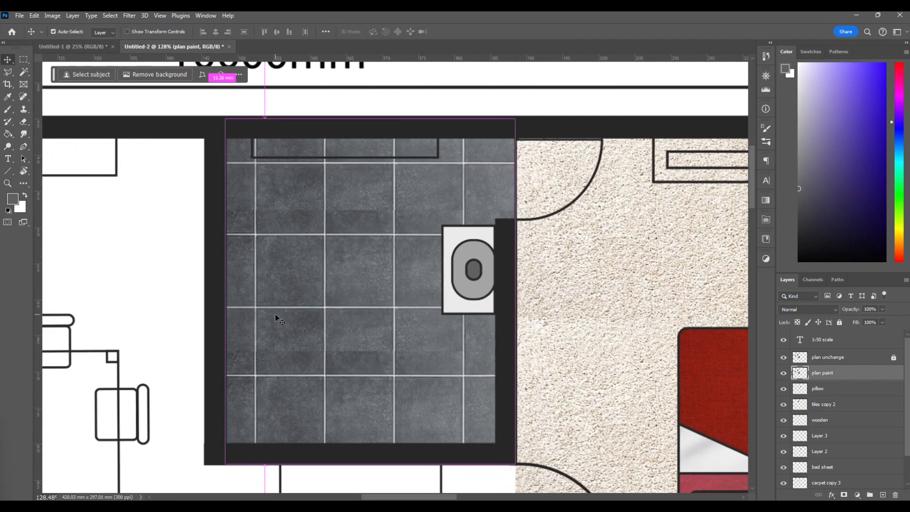
scroll(264, 390, down, 2)
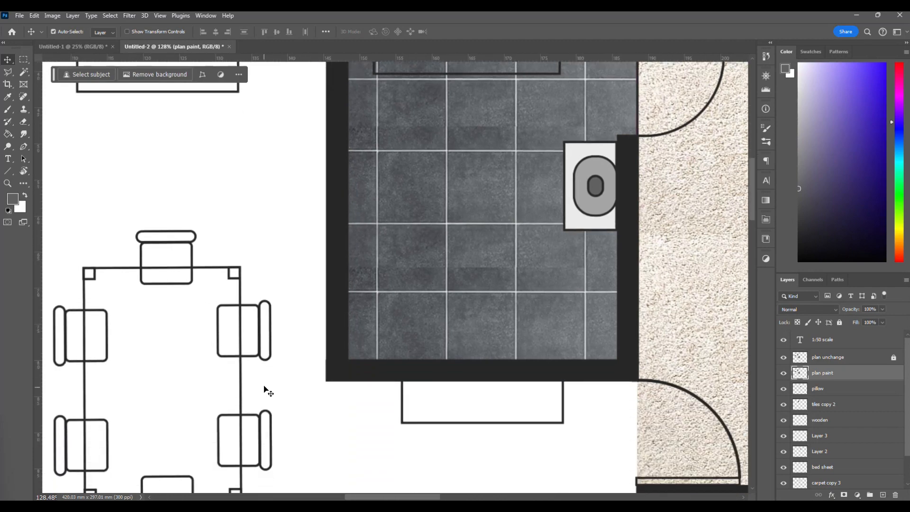
Paint the seat of the dining chair nearest the bathroom wall light orange-brown with a 25 px brush, temporarily hiding the plan unchange layer.
scroll(264, 387, up, 6)
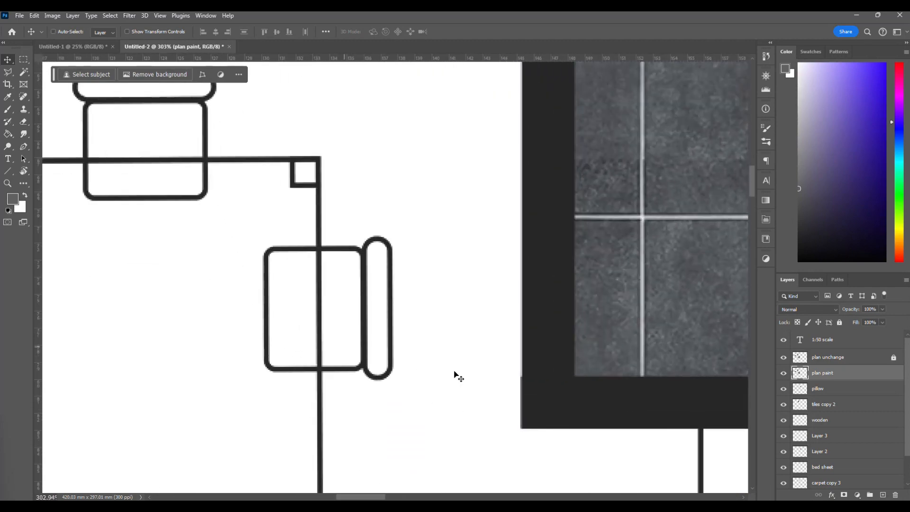
click(8, 111)
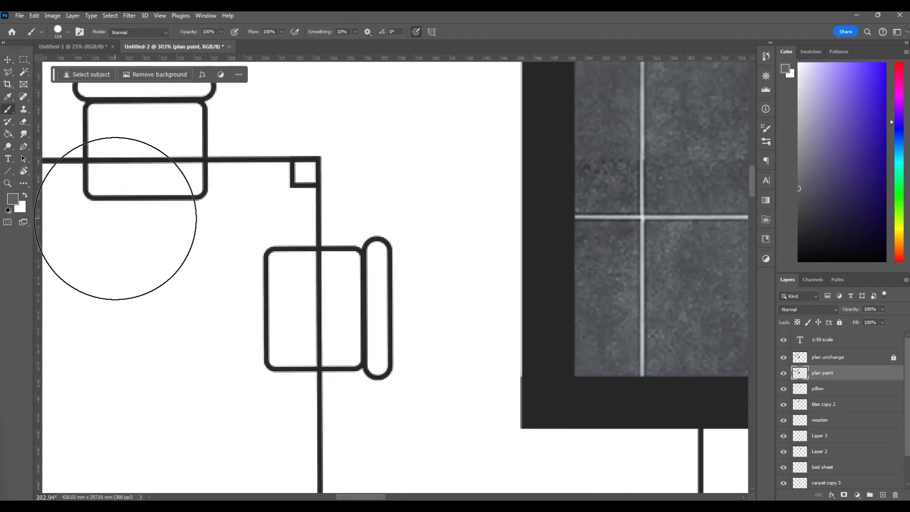
right_click(324, 245)
drag(340, 249, 346, 250)
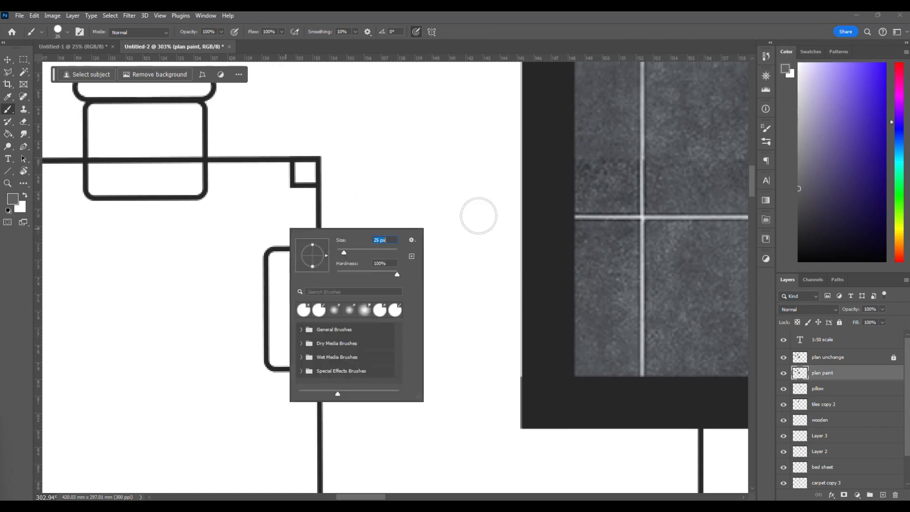
key(Return)
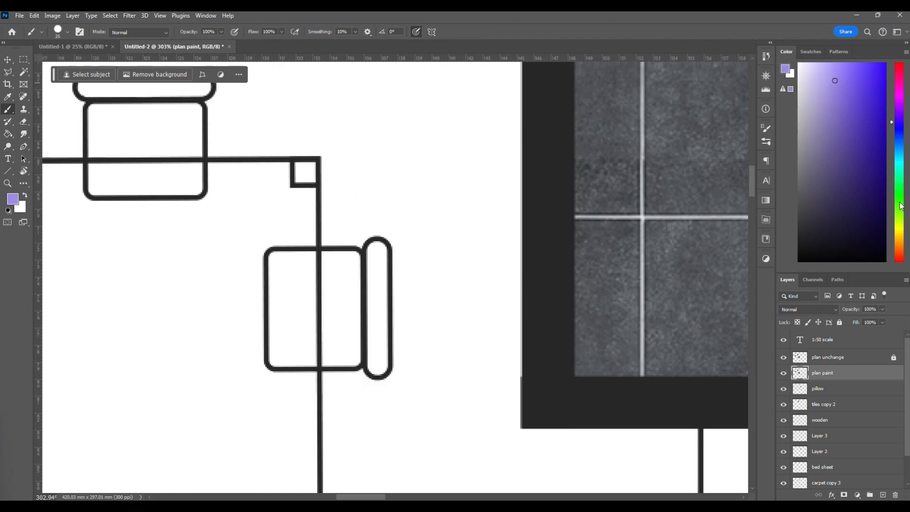
click(899, 247)
click(846, 100)
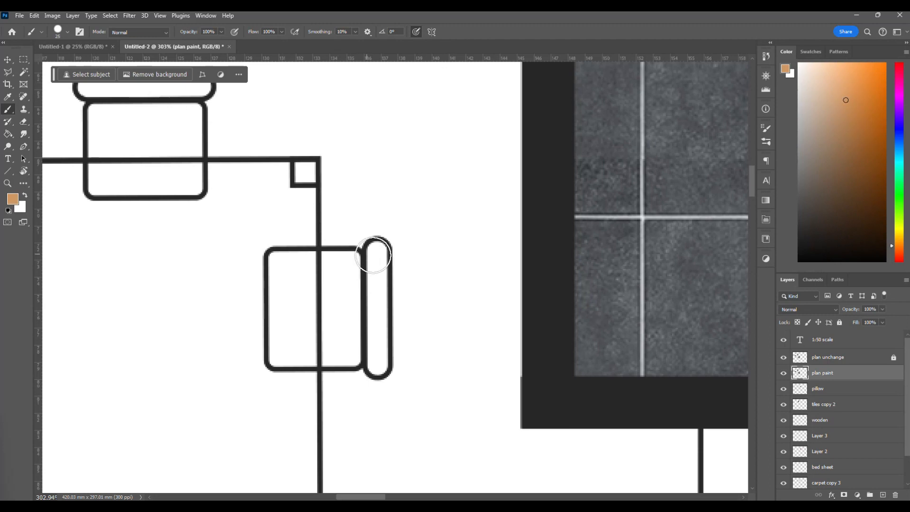
mouse_move(347, 269)
mouse_down()
mouse_move(282, 265)
mouse_move(286, 344)
mouse_up()
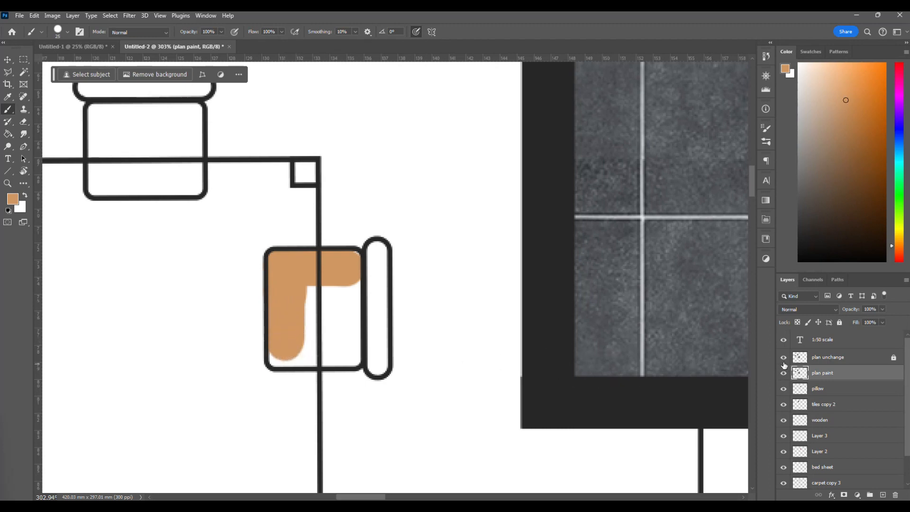
click(784, 359)
mouse_move(311, 341)
mouse_down()
mouse_move(290, 335)
mouse_move(288, 346)
mouse_move(322, 344)
mouse_move(307, 308)
mouse_move(340, 291)
mouse_move(344, 278)
mouse_move(344, 319)
mouse_up()
drag(342, 339, 351, 355)
click(784, 362)
Reduce the brush size to 17 px and paint the unfilled lower corners of the chair seat.
scroll(349, 347, left, 2)
scroll(365, 304, up, 6)
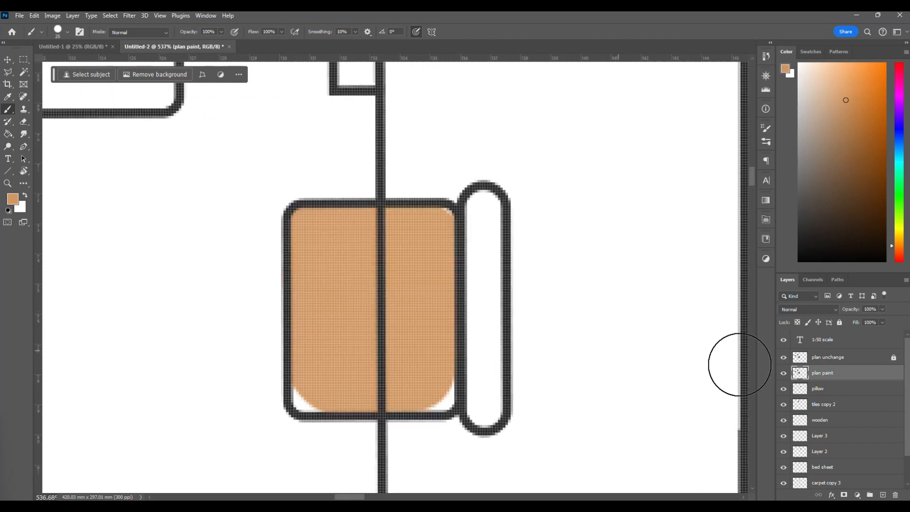
right_click(405, 281)
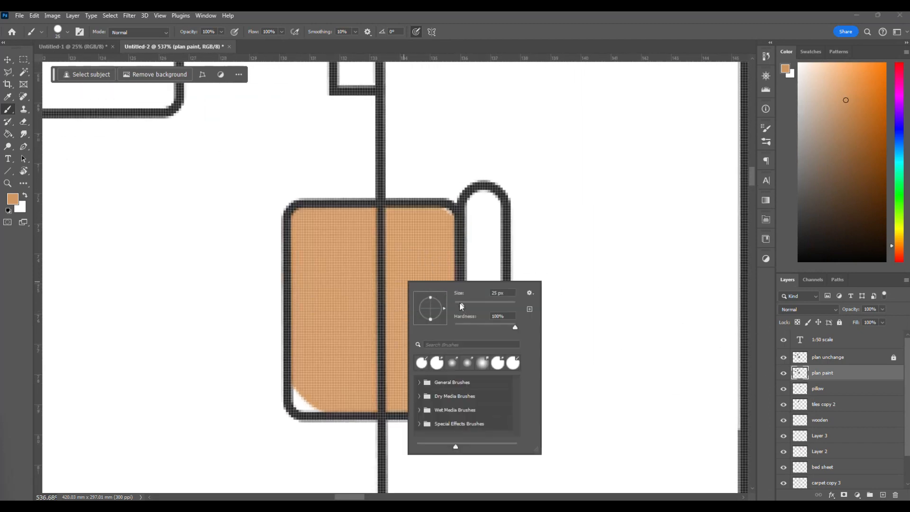
click(437, 225)
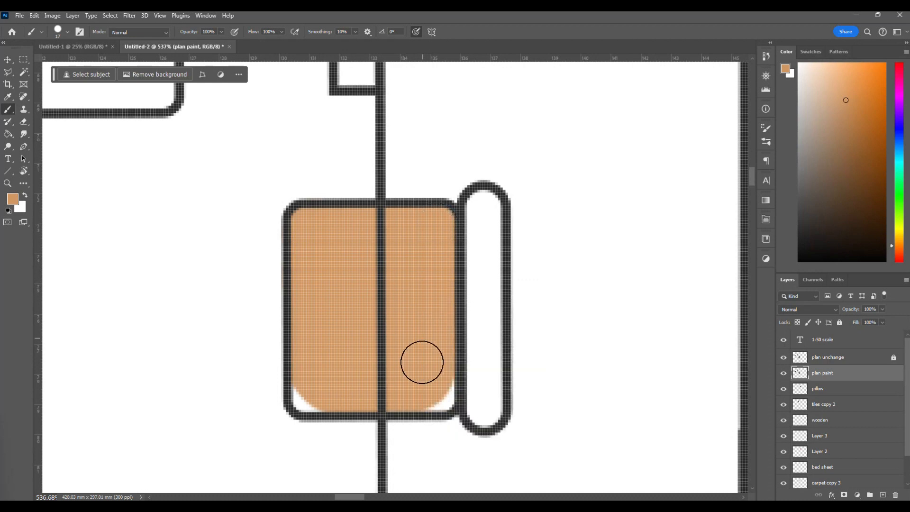
click(440, 387)
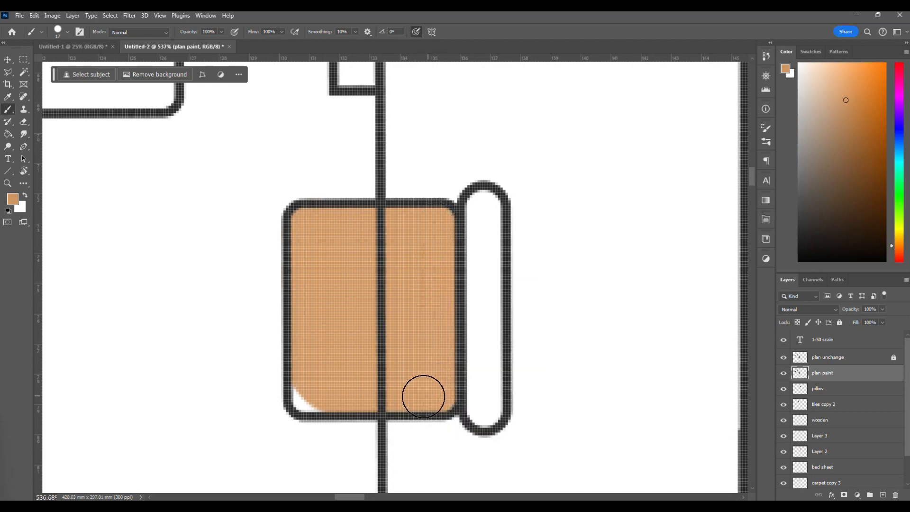
drag(347, 396, 314, 392)
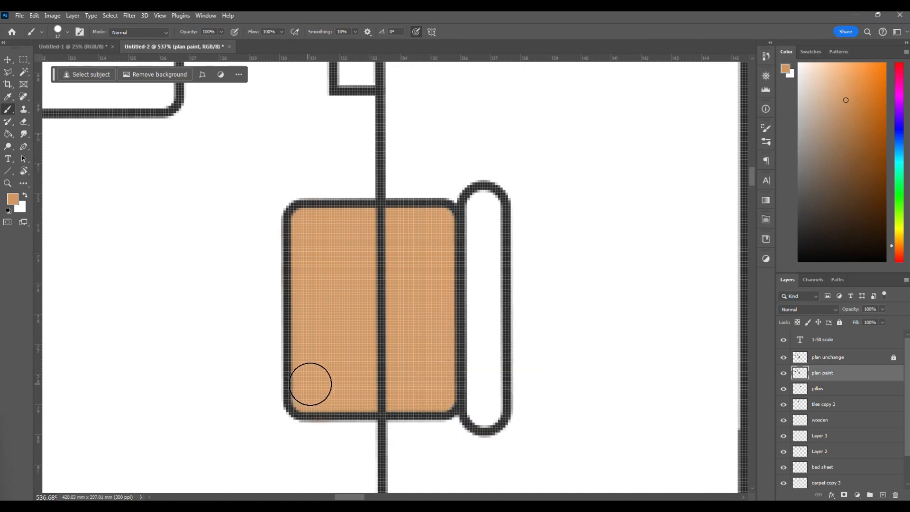
scroll(358, 361, down, 2)
scroll(358, 360, down, 1)
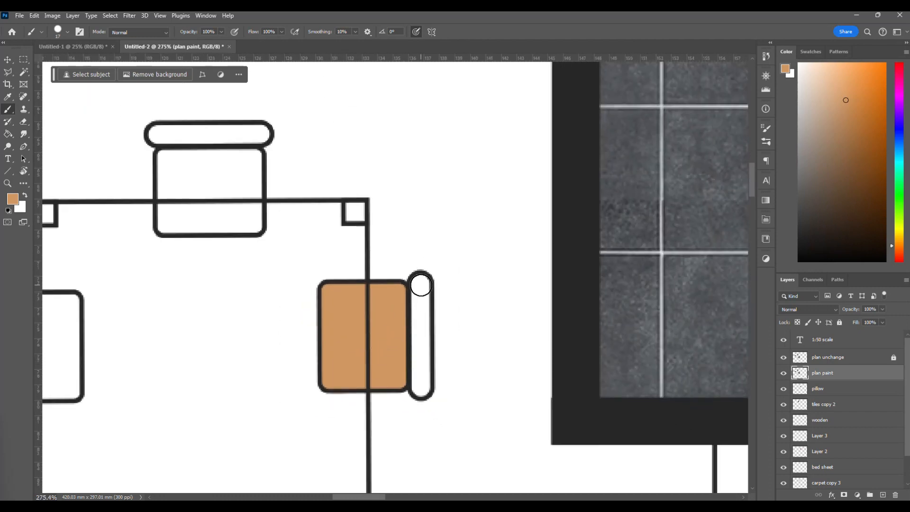
Paint the backrest of the same chair and the backrest of the chair at the table's upper end light orange-brown.
drag(420, 292, 420, 363)
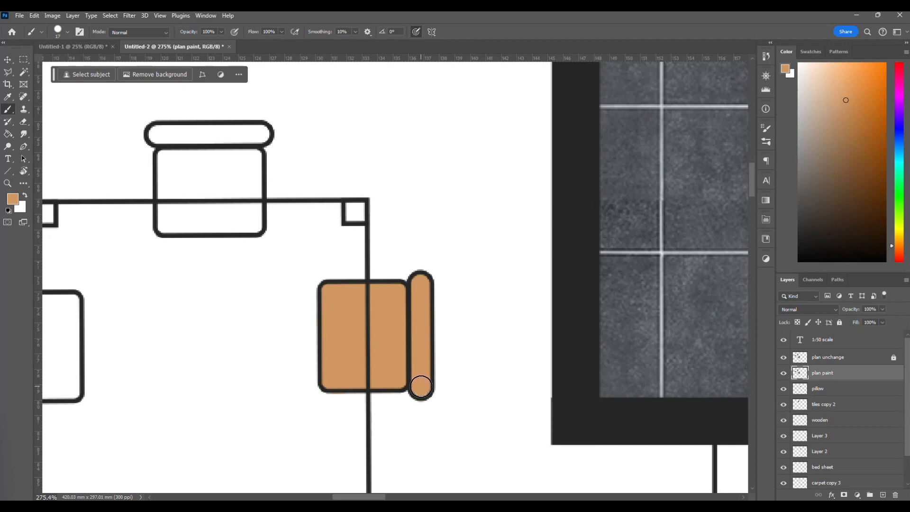
scroll(320, 352, left, 4)
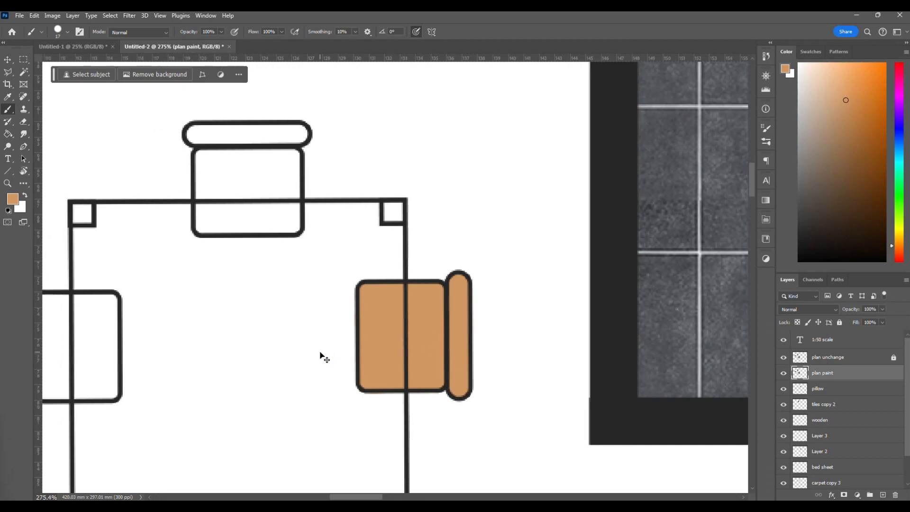
scroll(320, 352, up, 3)
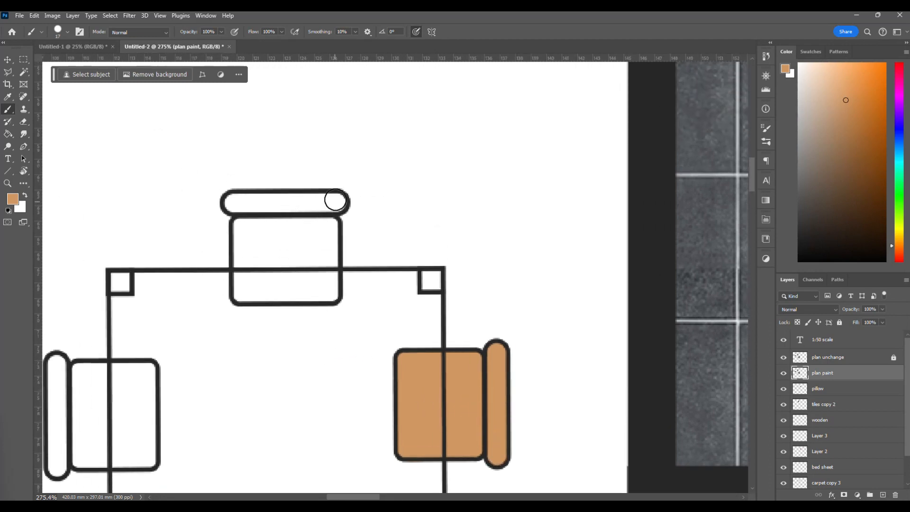
drag(336, 203, 236, 204)
scroll(280, 252, down, 6)
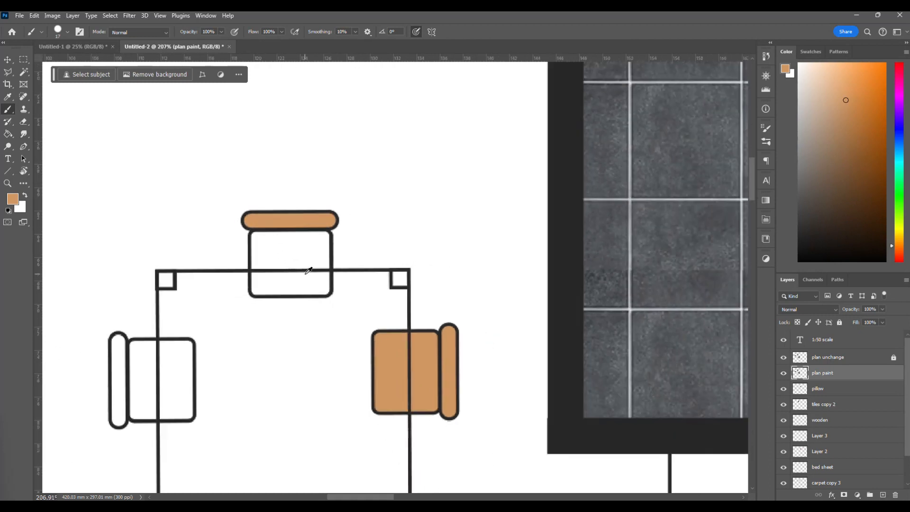
scroll(337, 328, down, 2)
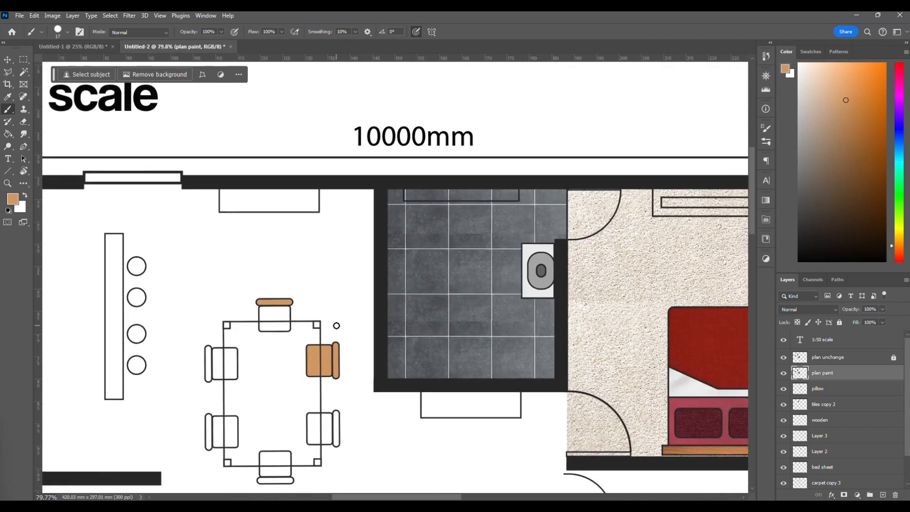
scroll(337, 327, right, 5)
scroll(337, 327, down, 2)
scroll(337, 327, right, 2)
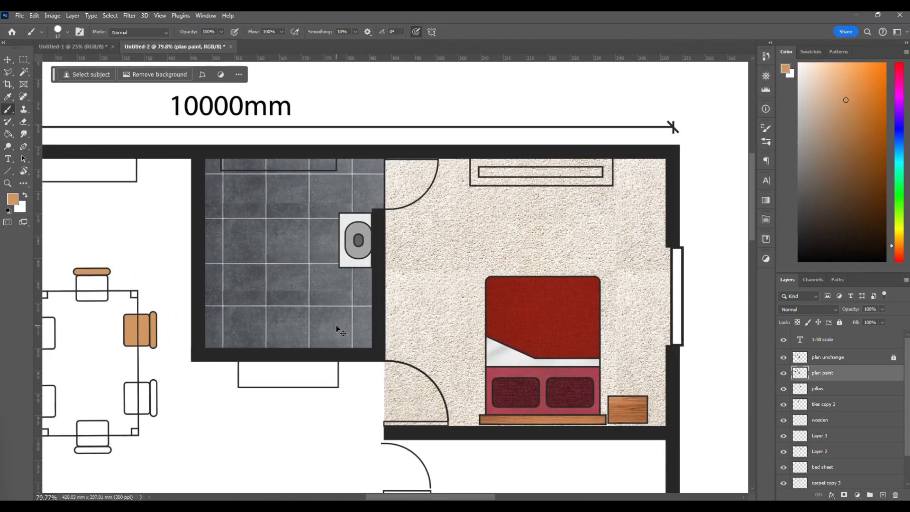
scroll(337, 326, down, 1)
scroll(337, 326, down, 1)
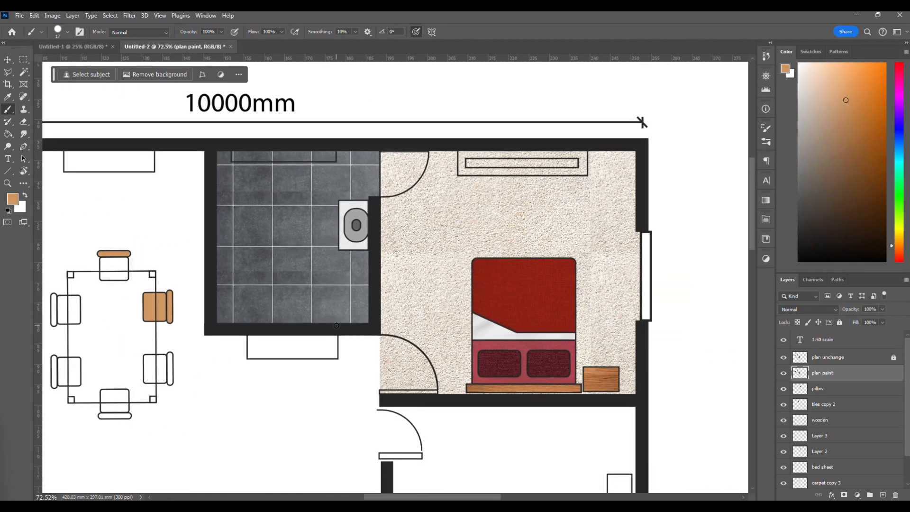